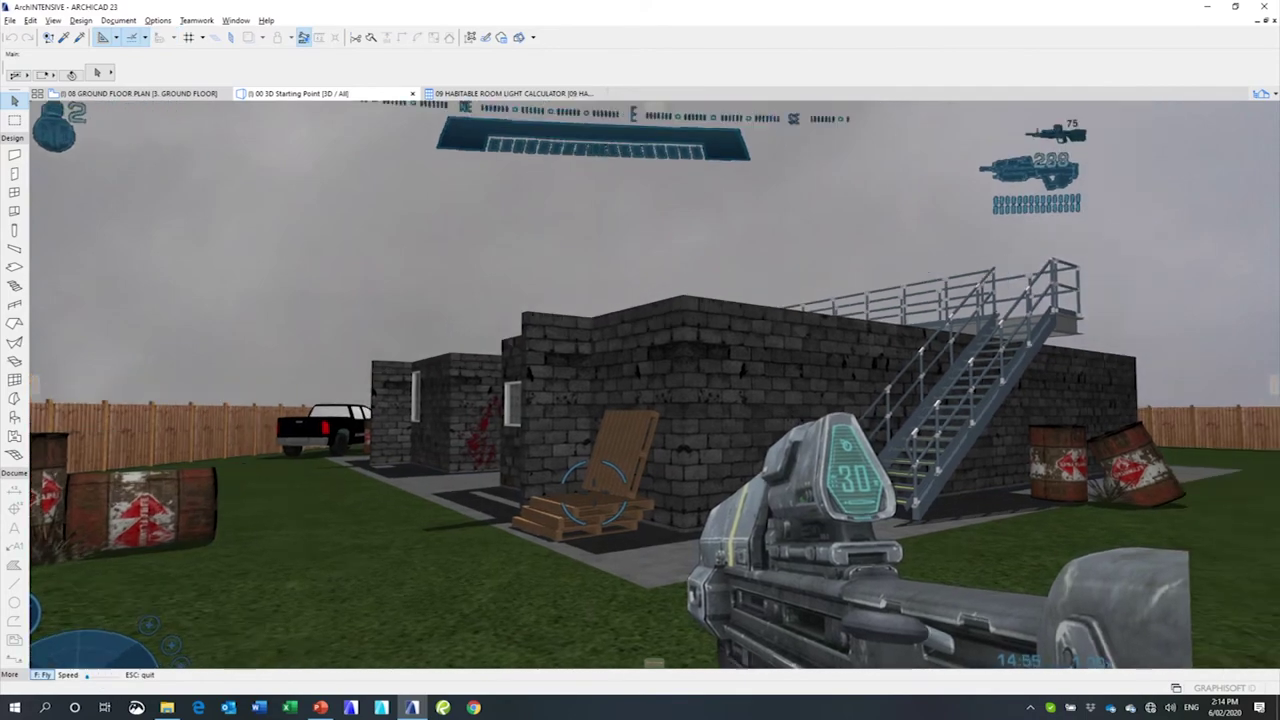
- Fly back from the building, slide left toward the barrels, and rise above the yard
key("Down")
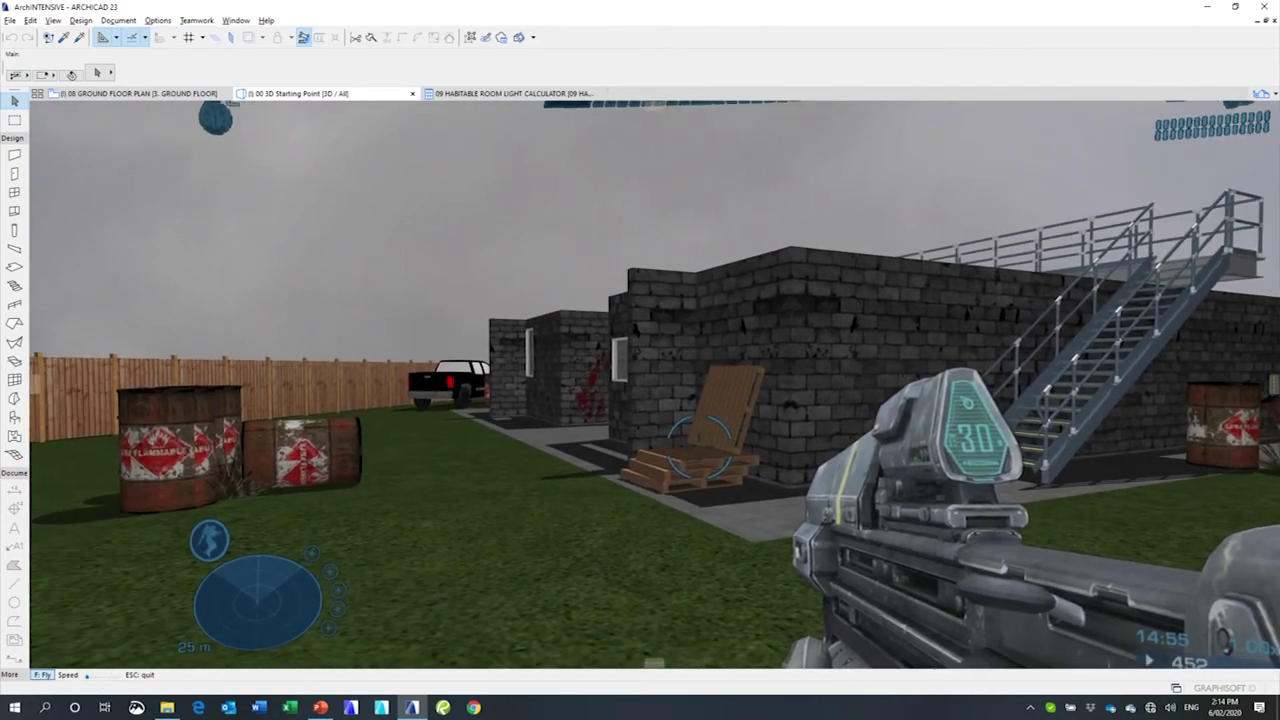
key("Left")
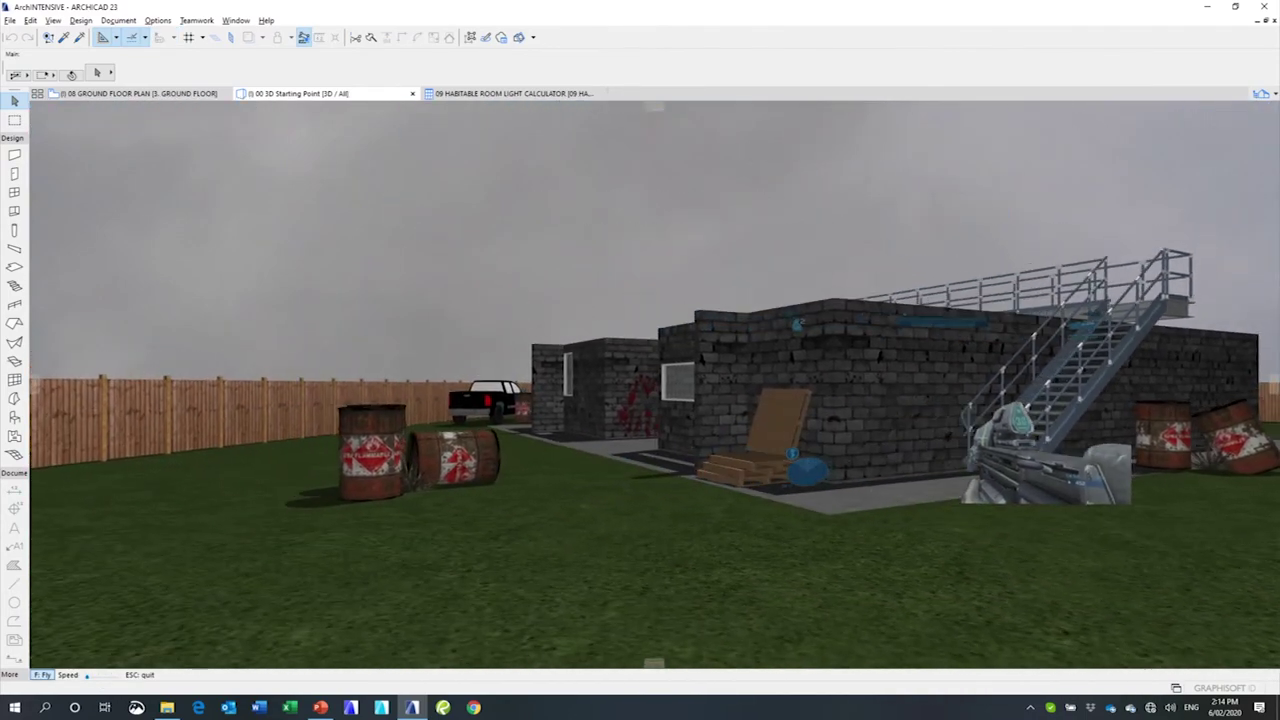
key("Down")
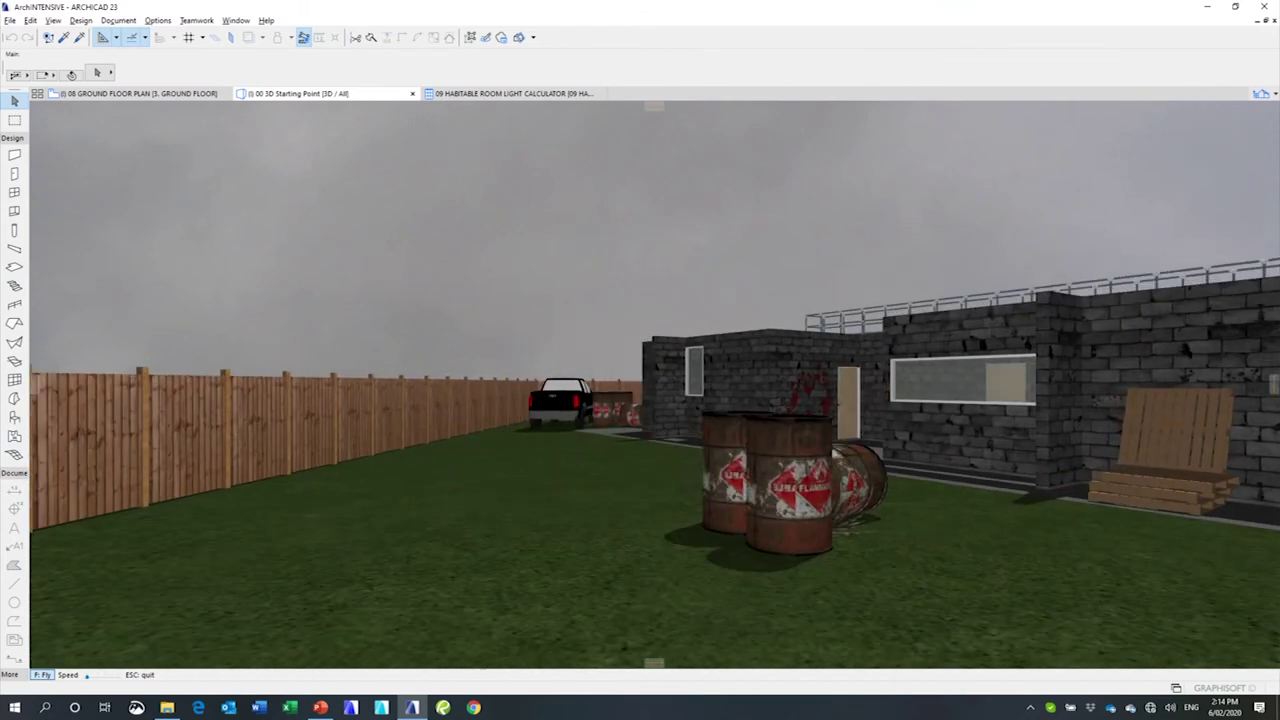
key("Page_Up")
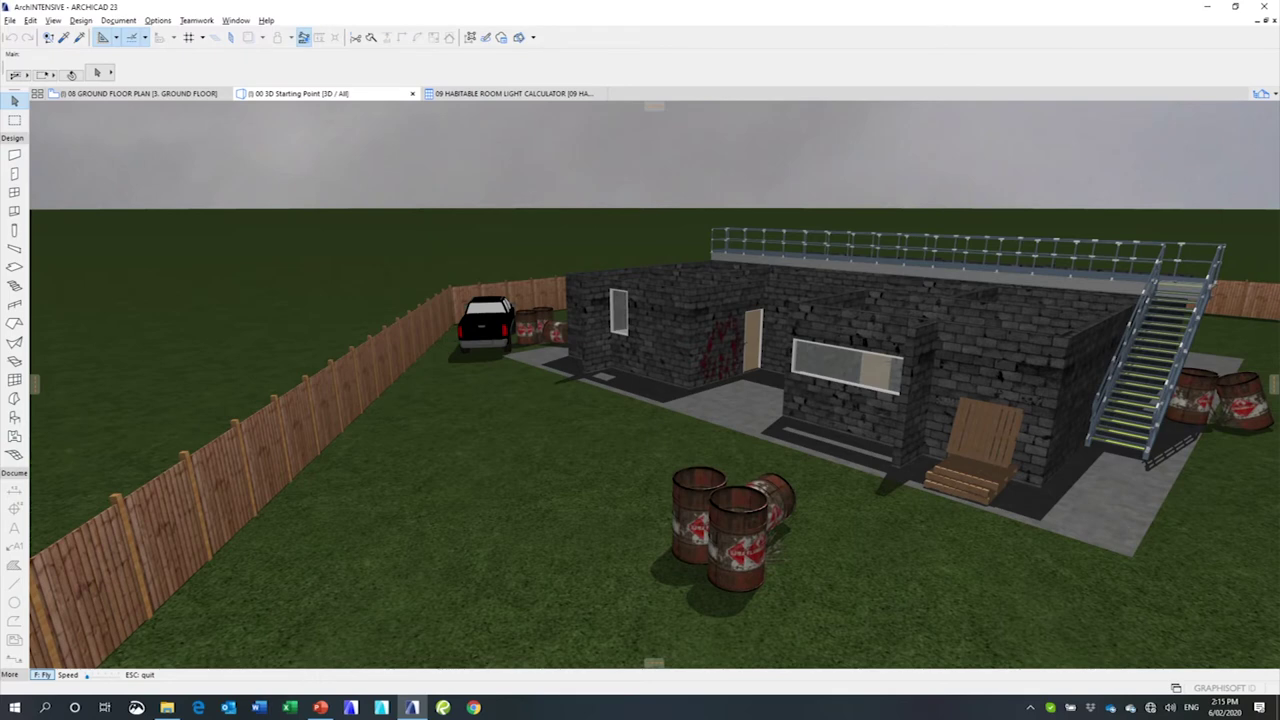
- Leave Explore mode and open the Classification Manager from Options, centred on screen
key("Escape")
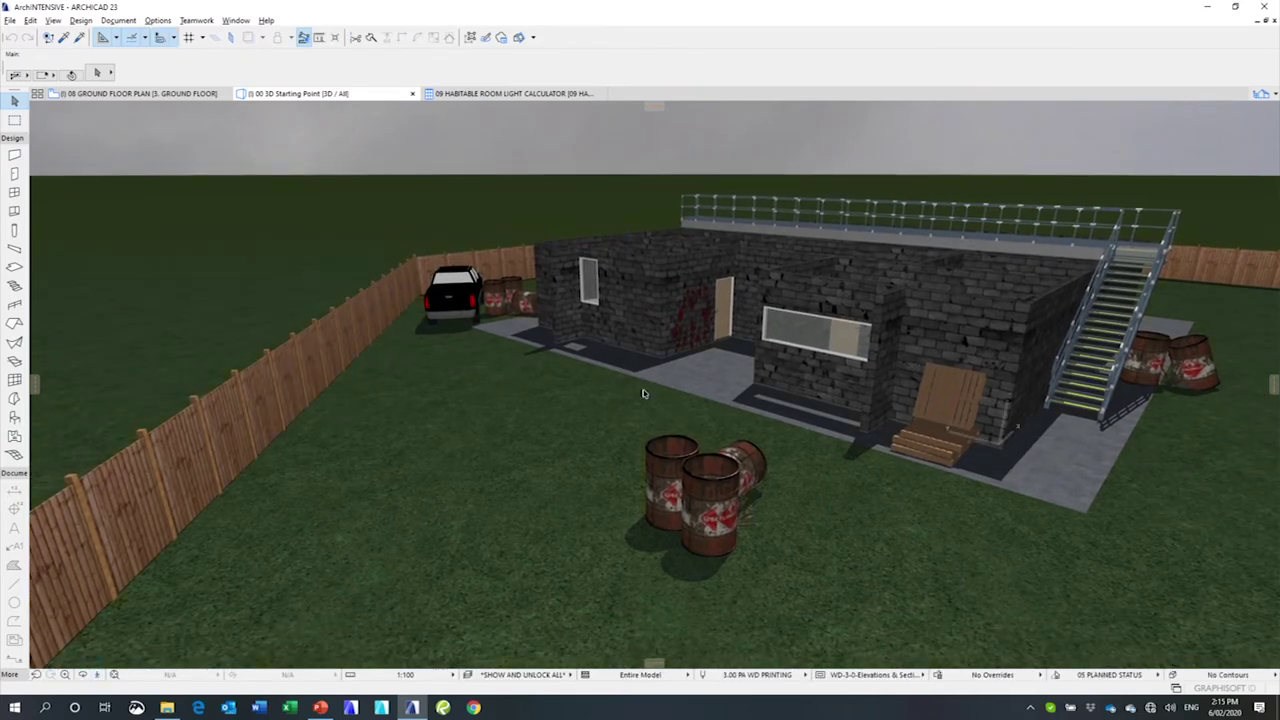
left_click(118, 21)
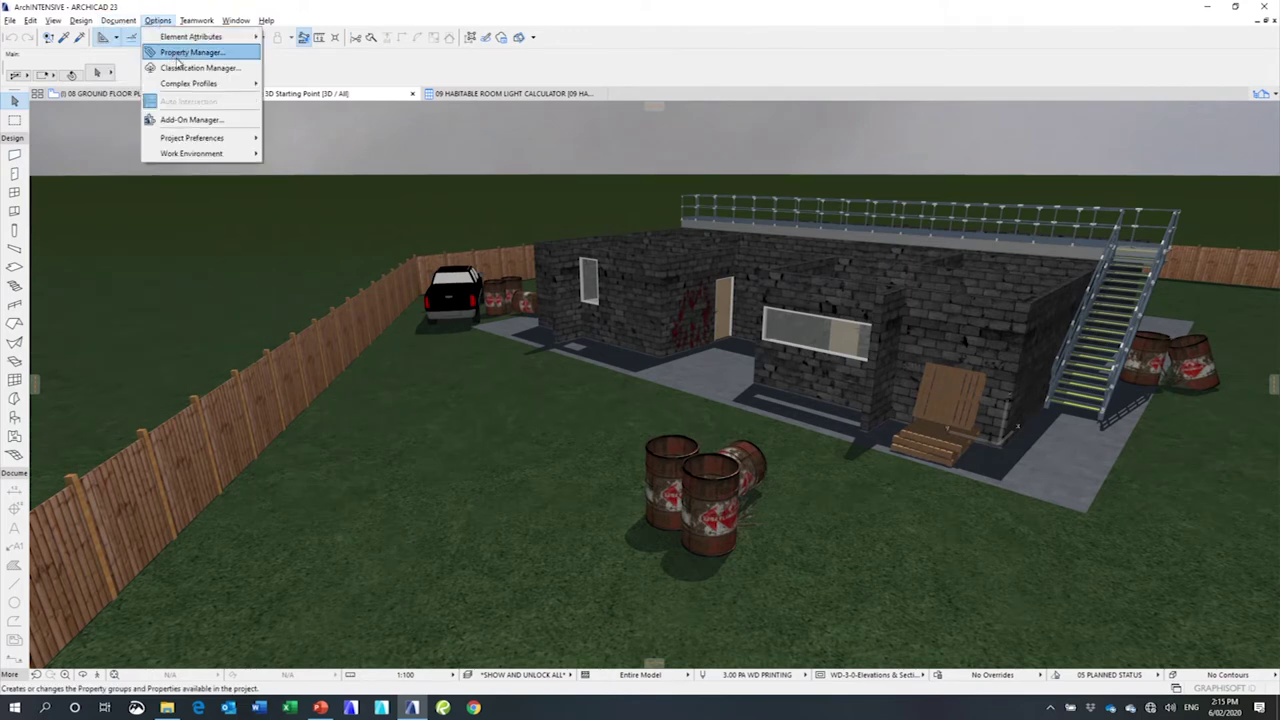
left_click(188, 68)
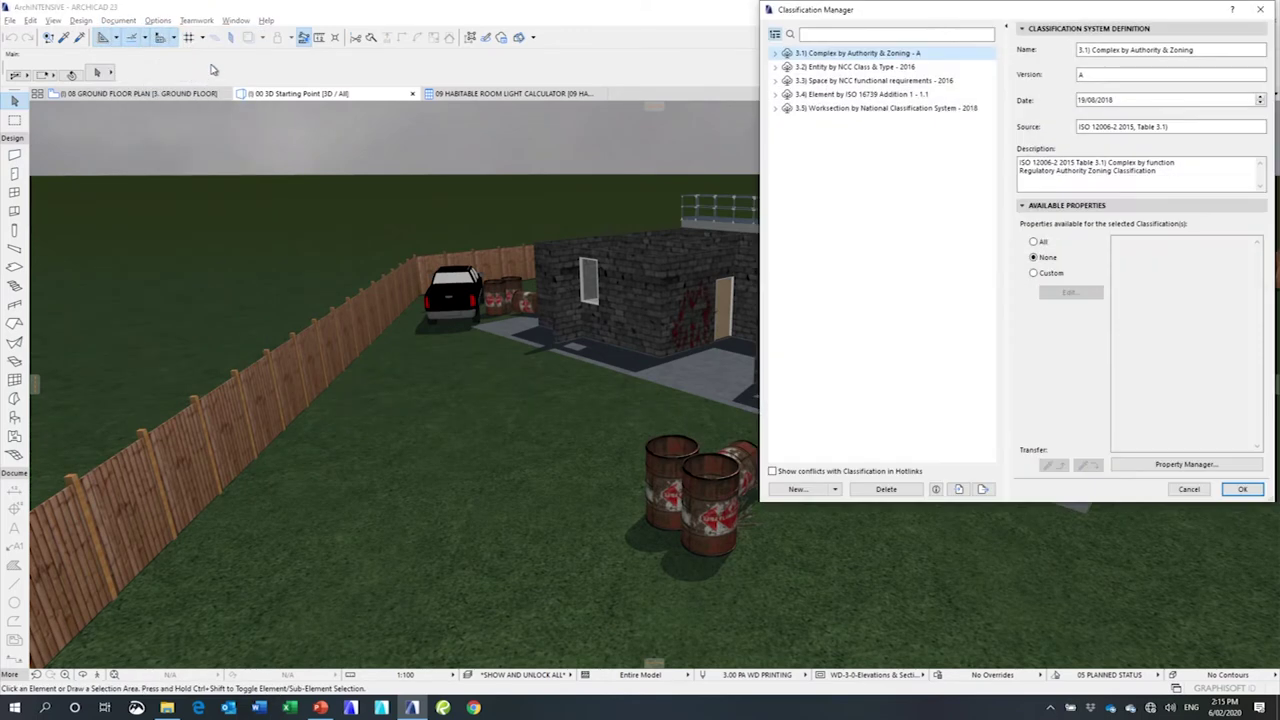
left_click_drag(852, 11, 470, 90)
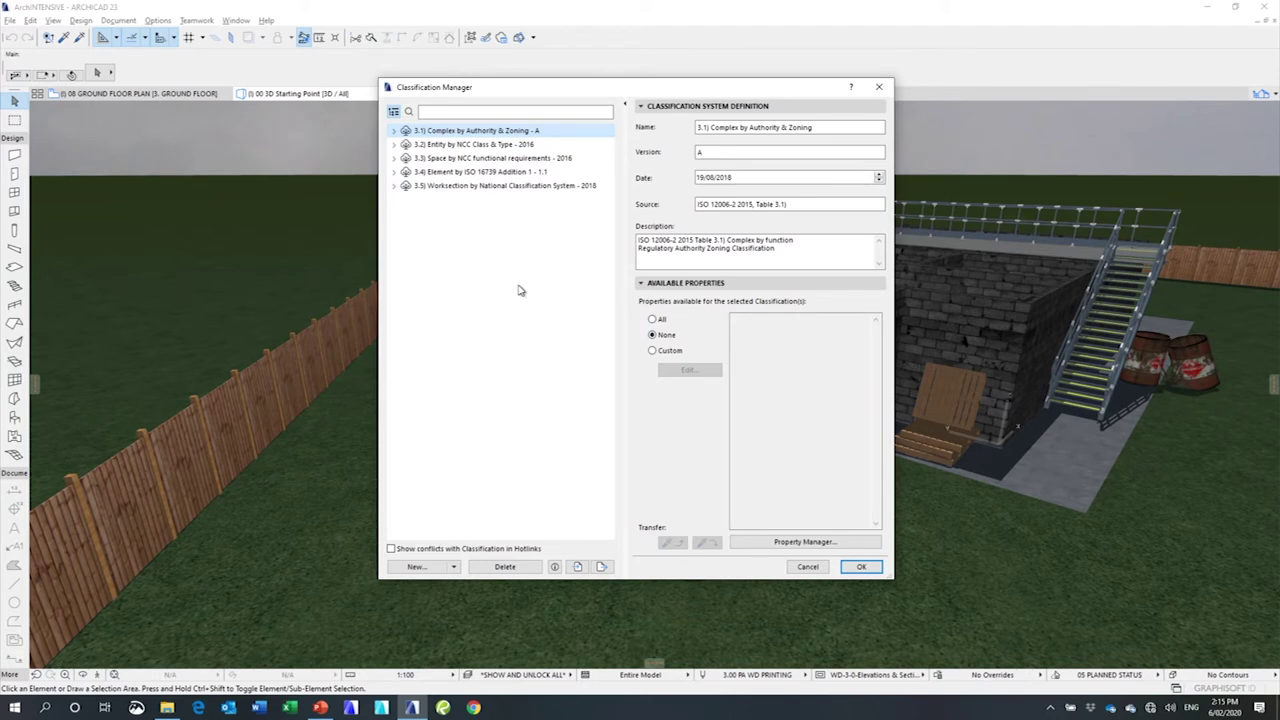
- Browse the ISO 16739 and worksection trees, then choose Uniclass2015_Oct2019.xml to import
left_click(397, 172)
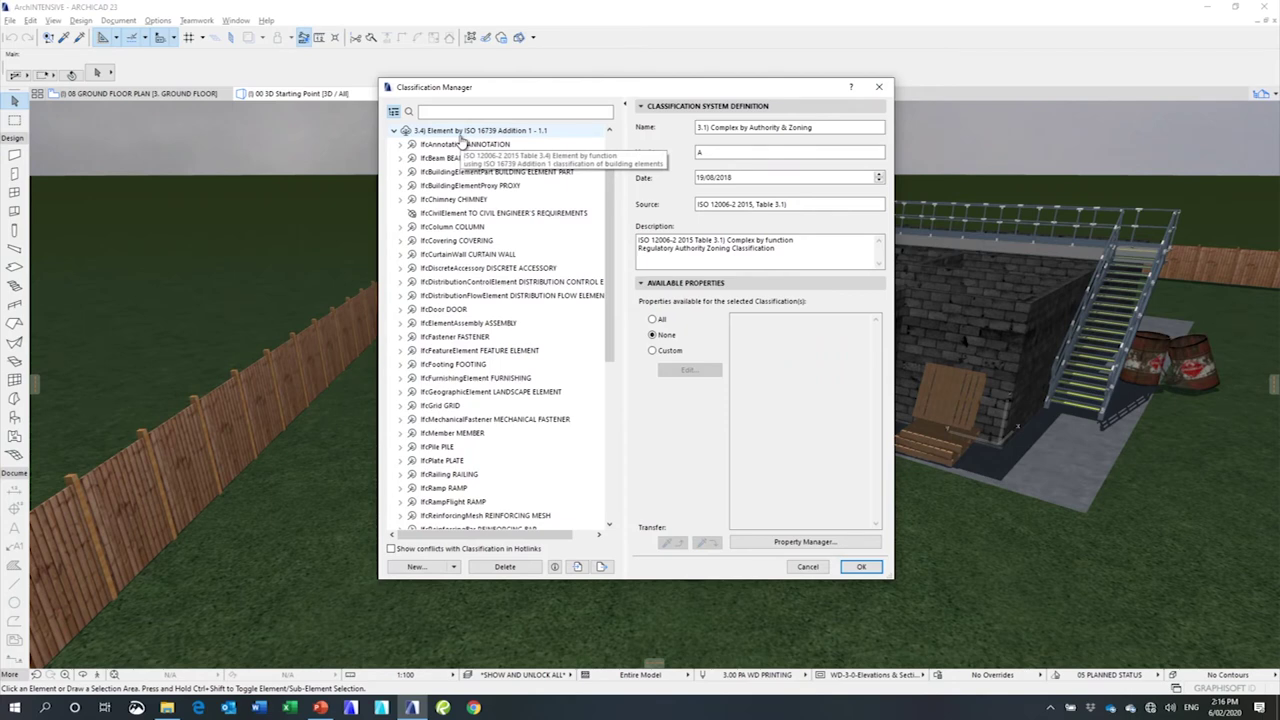
left_click(394, 131)
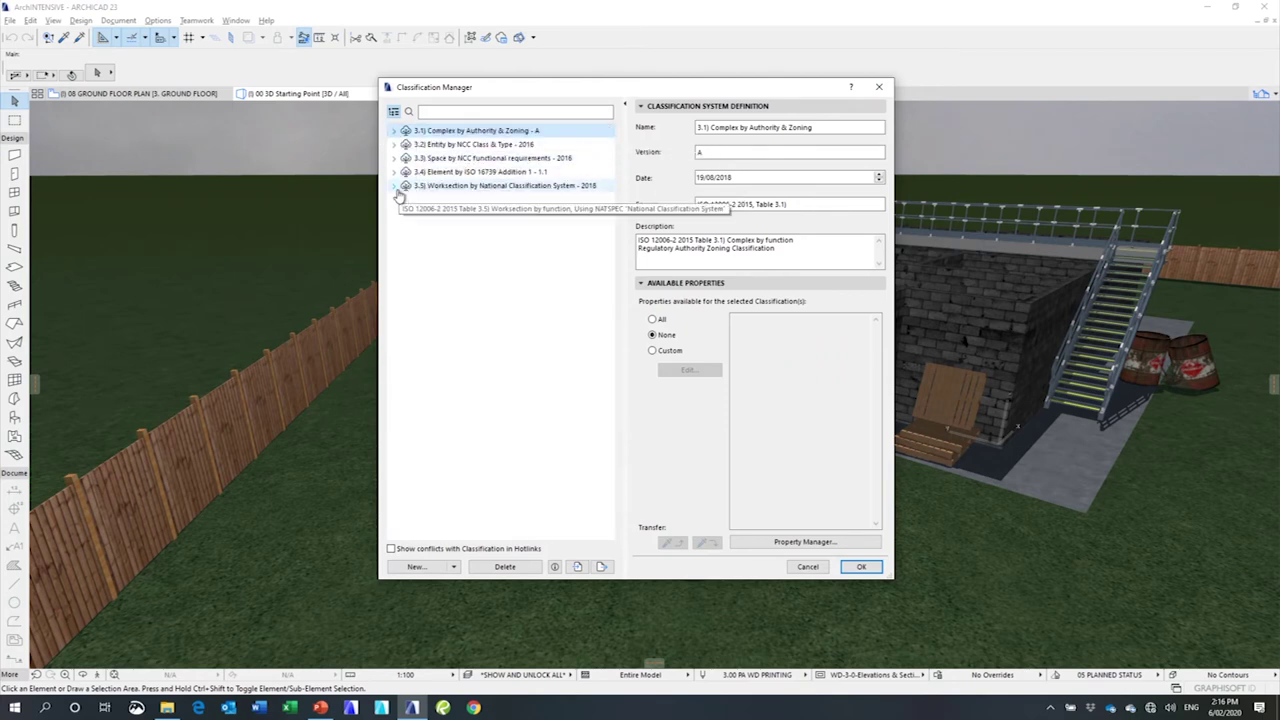
left_click(394, 186)
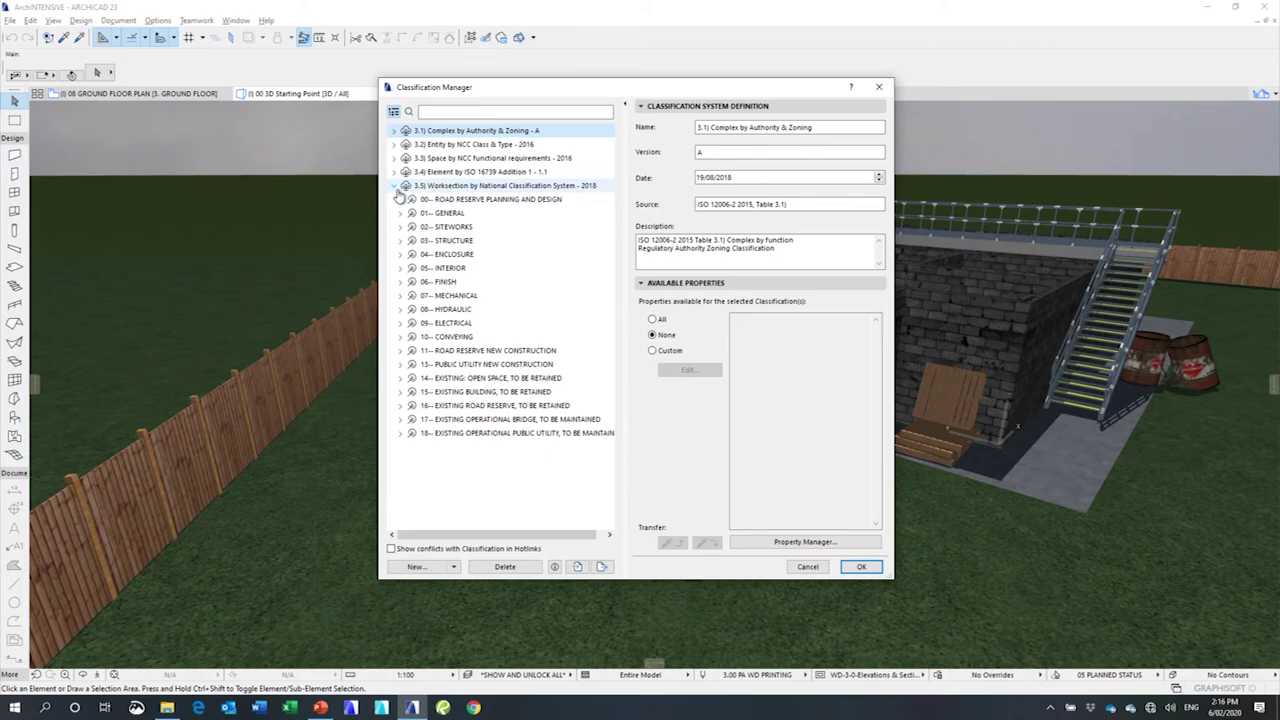
left_click(396, 187)
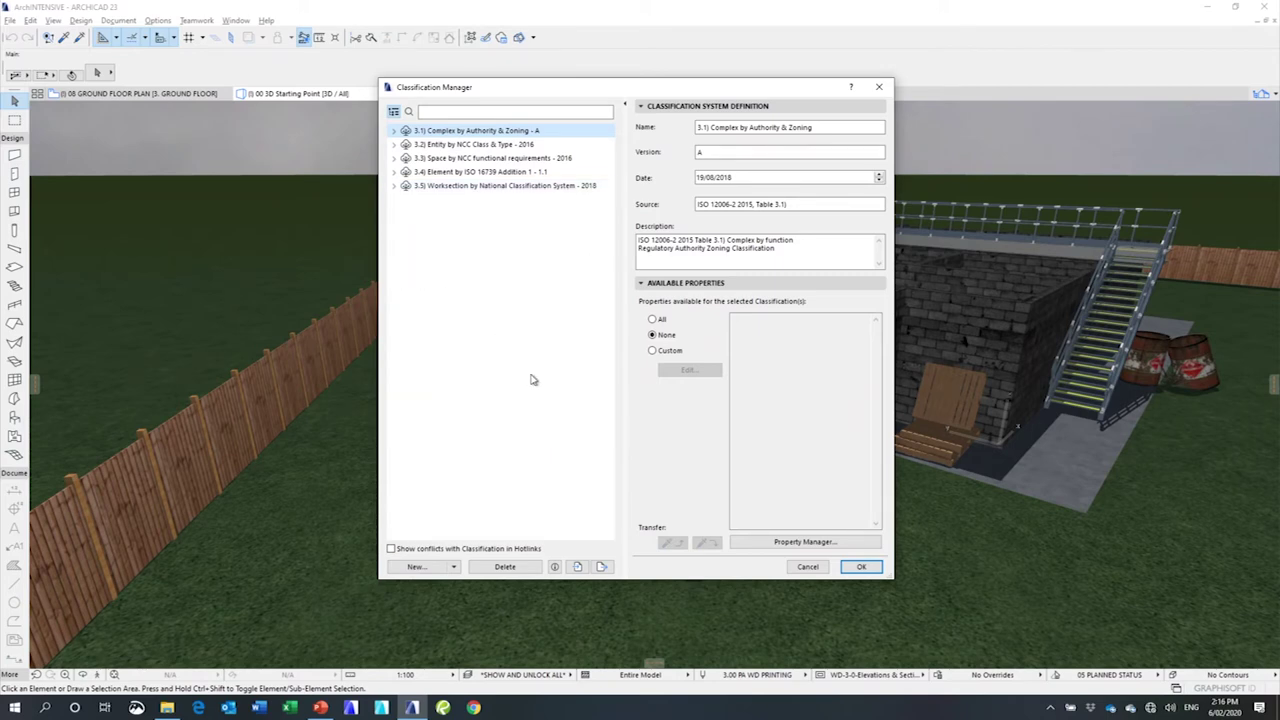
left_click(577, 567)
left_click(745, 74)
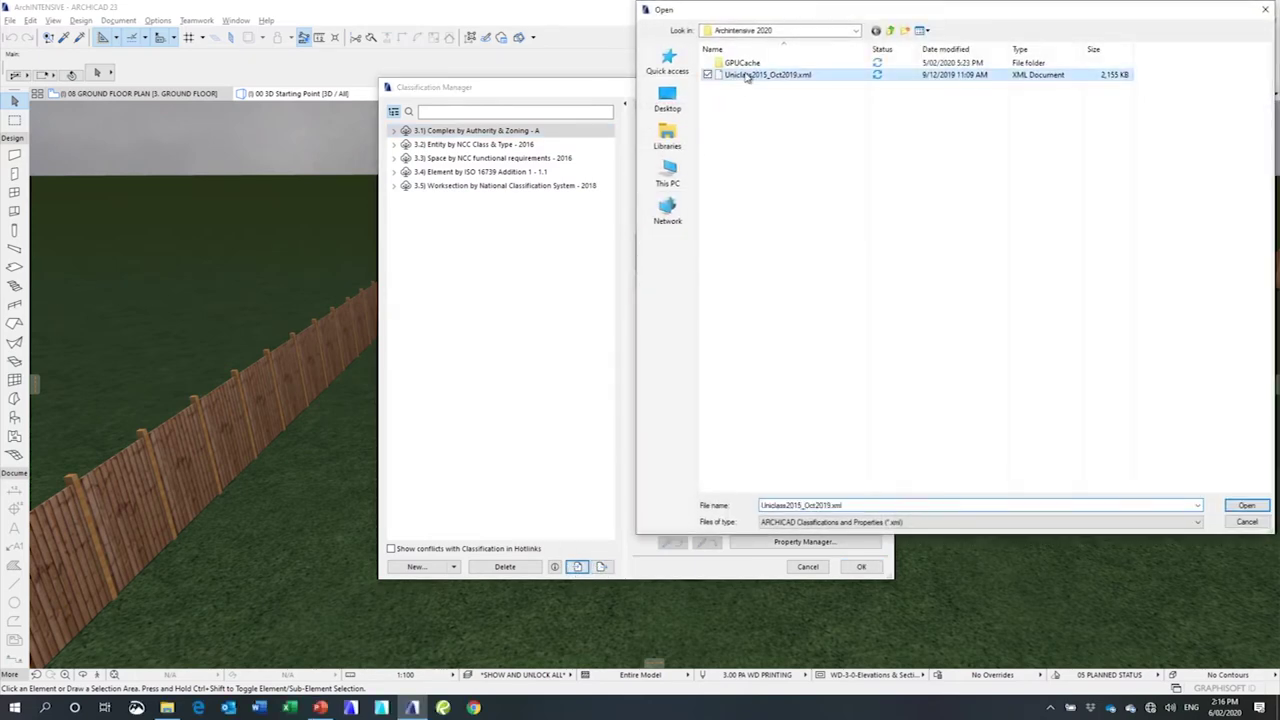
- Import Uniclass2015_Oct2019.xml, browse Uniclass 2015 and its En Entities group, then close the manager
left_click(1250, 507)
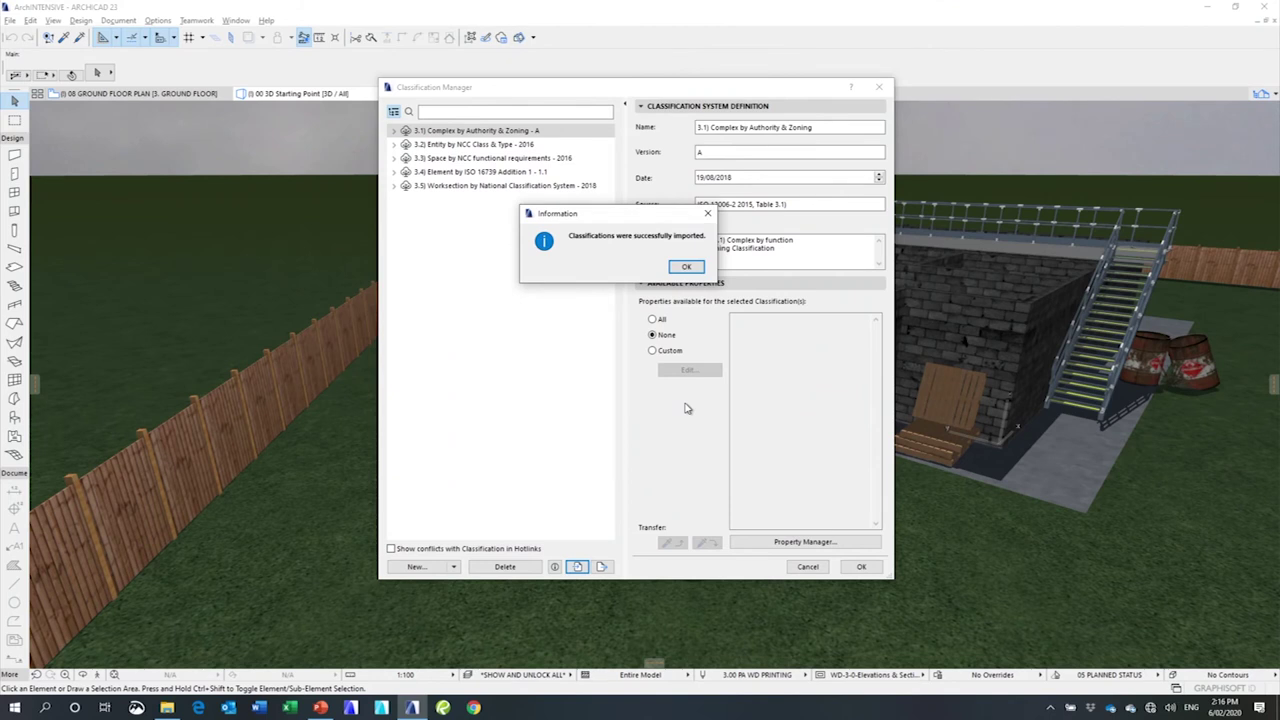
left_click(677, 267)
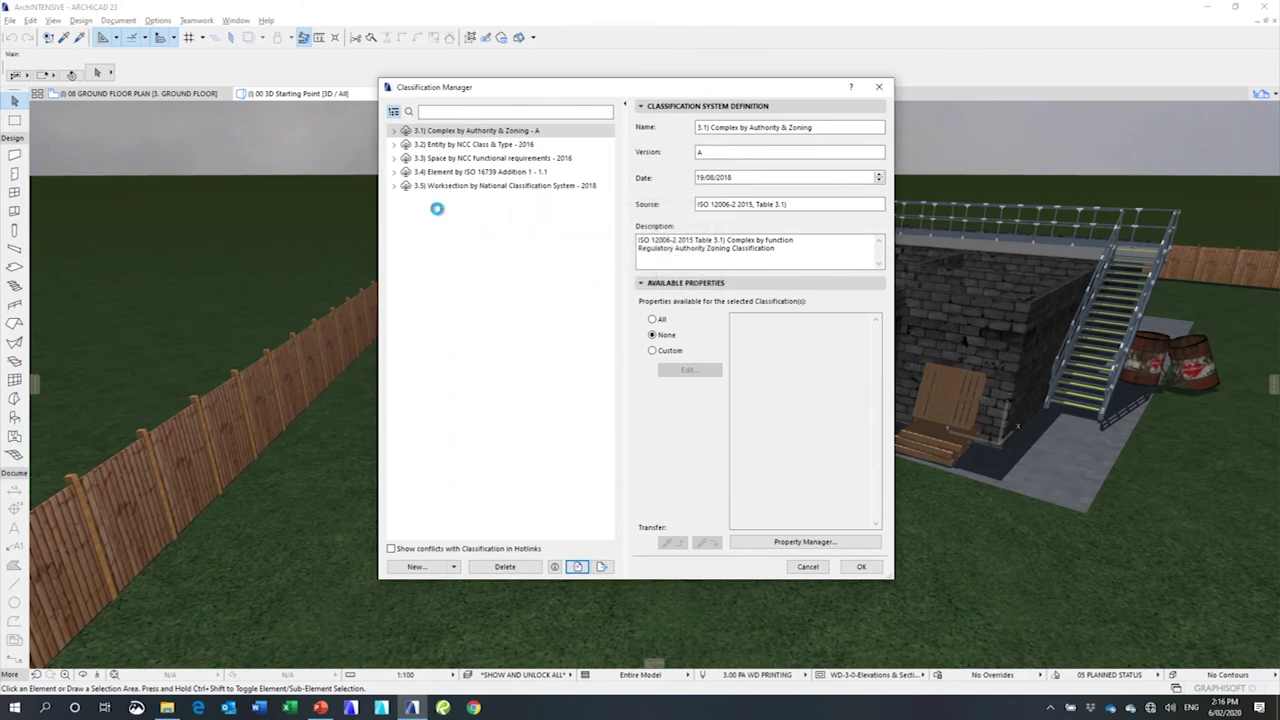
left_click(394, 199)
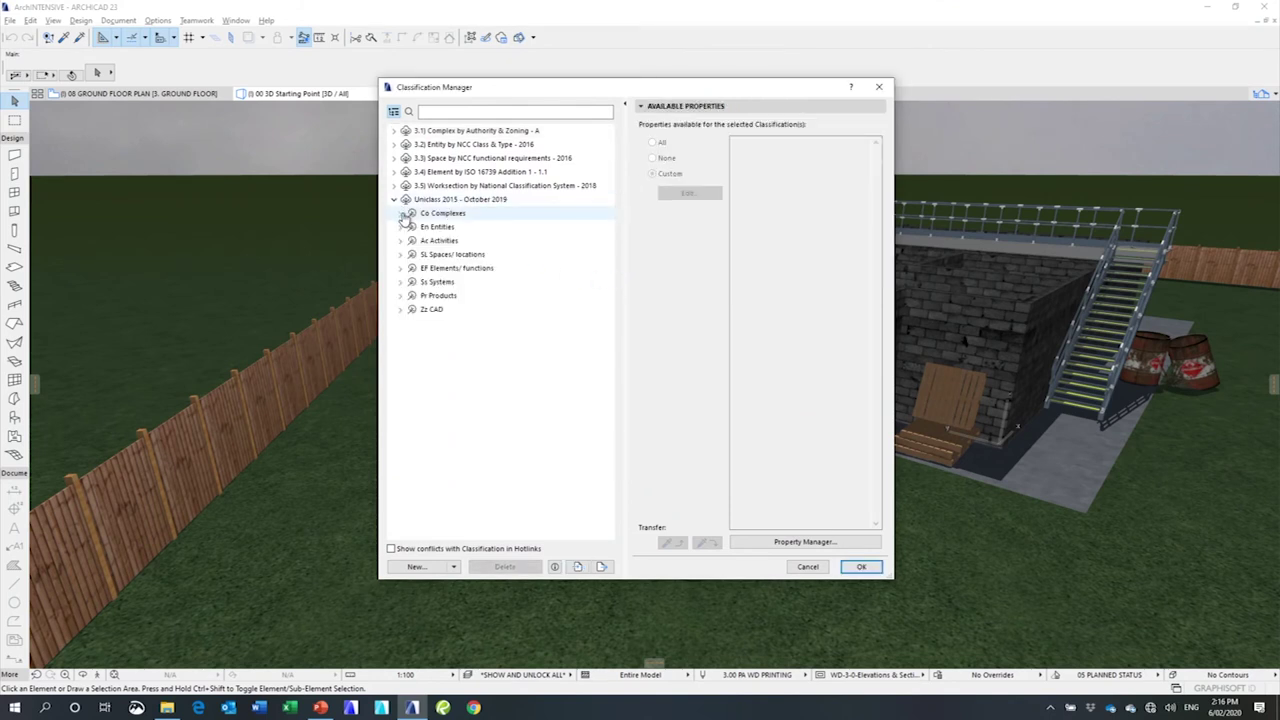
left_click(402, 227)
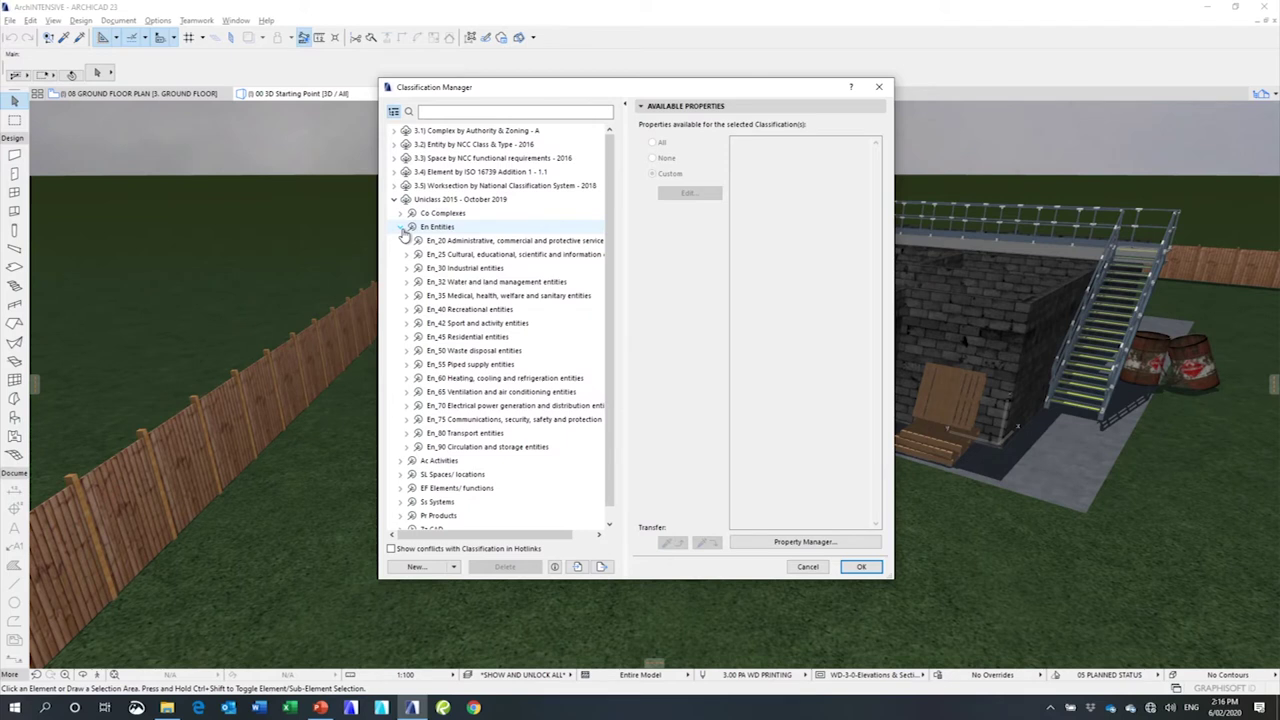
left_click(402, 227)
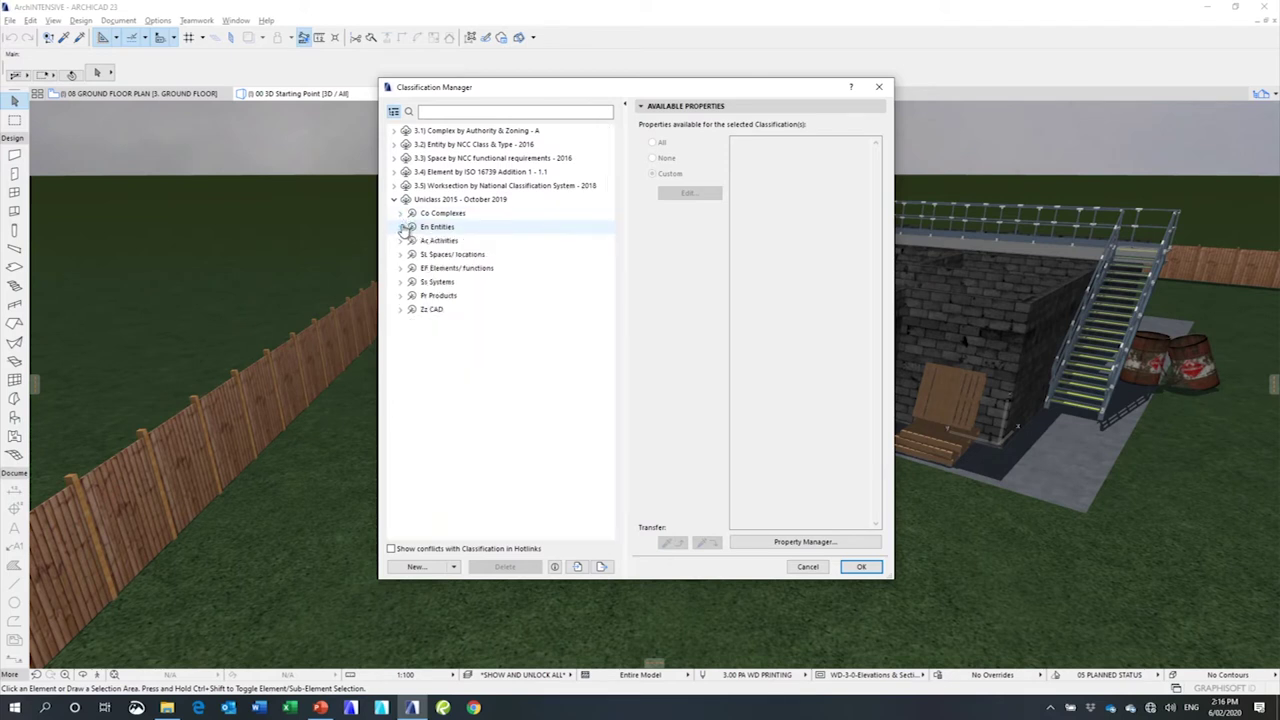
left_click(395, 200)
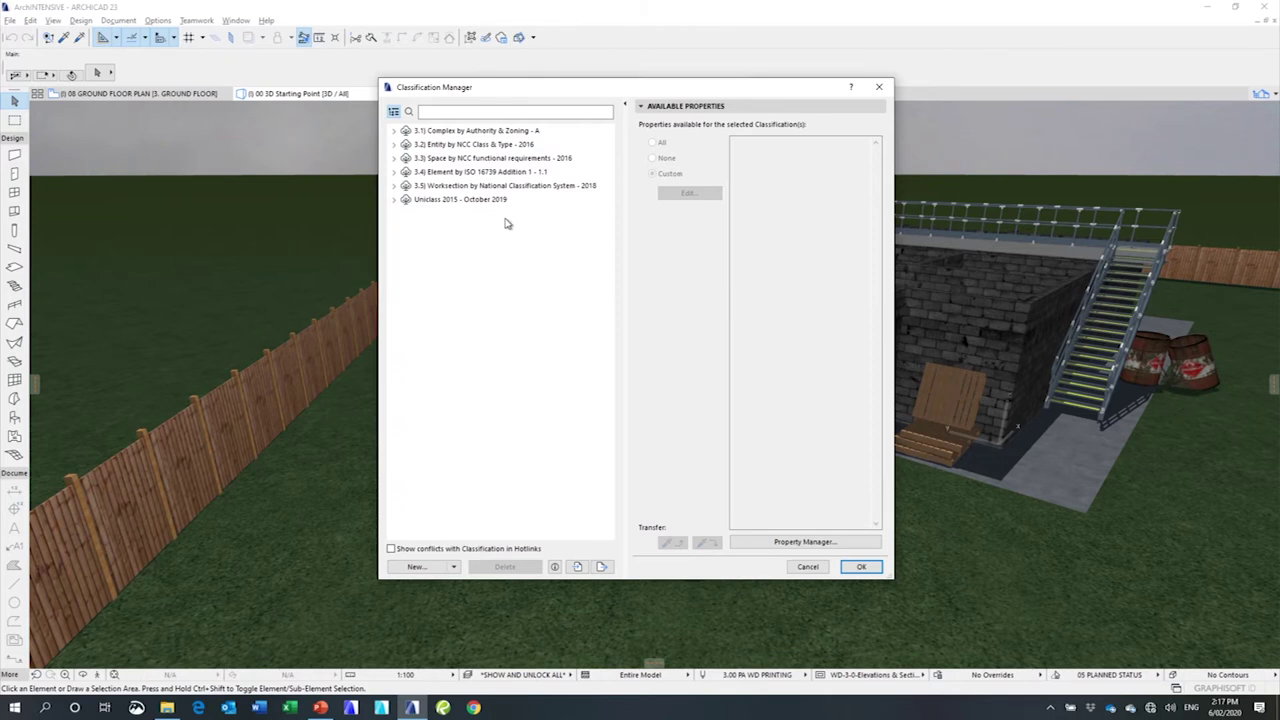
left_click(808, 566)
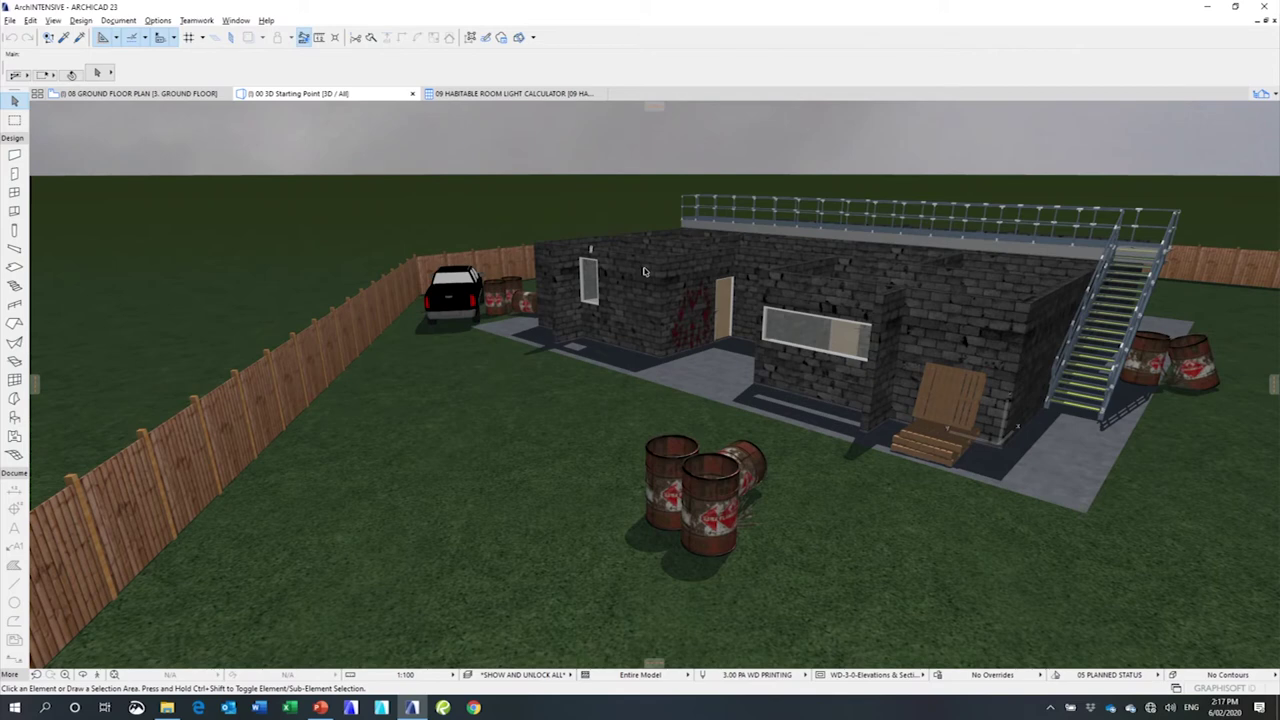
- Fly toward the wall beside the pallet door, select it and open its settings with Ctrl+T
left_click(97, 670)
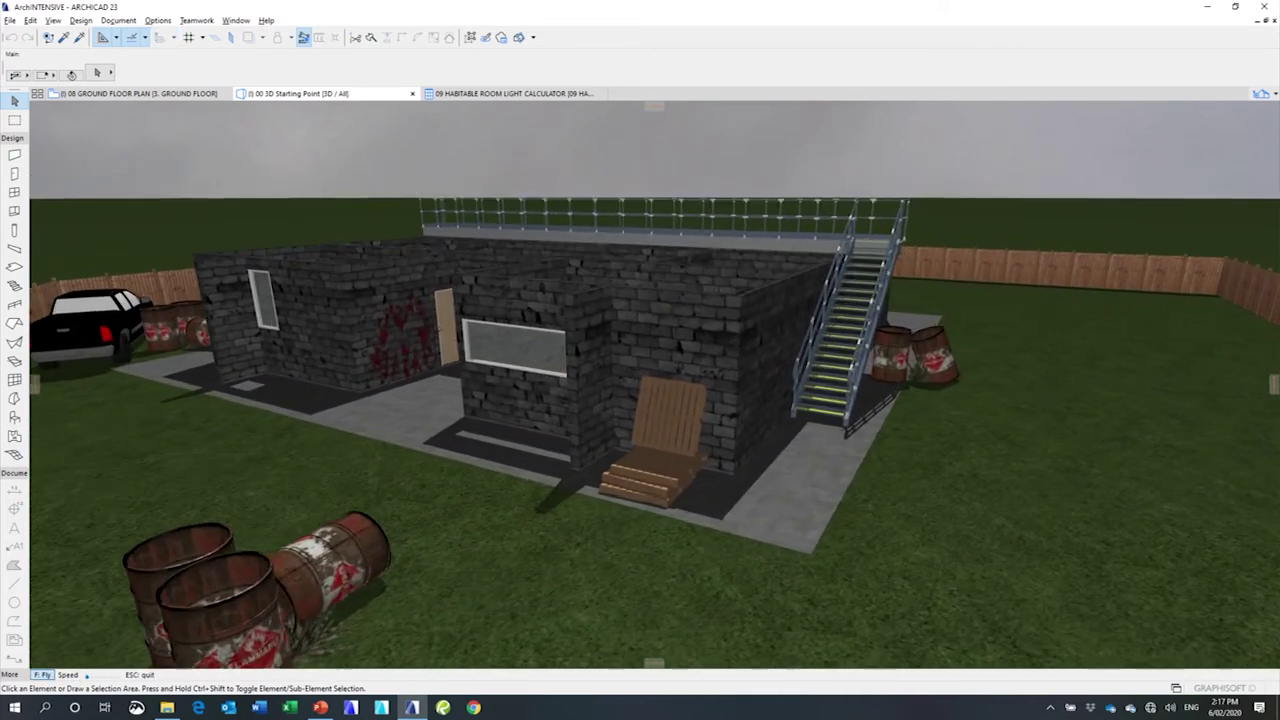
key("w")
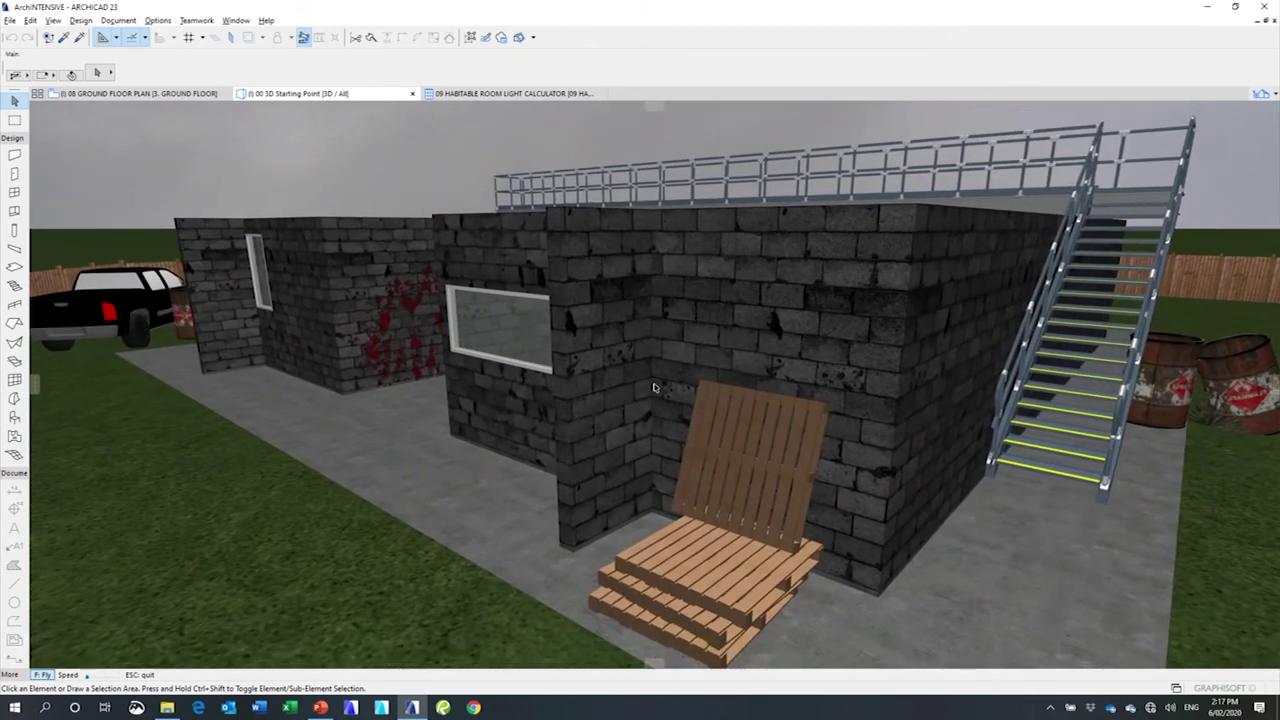
key("Escape")
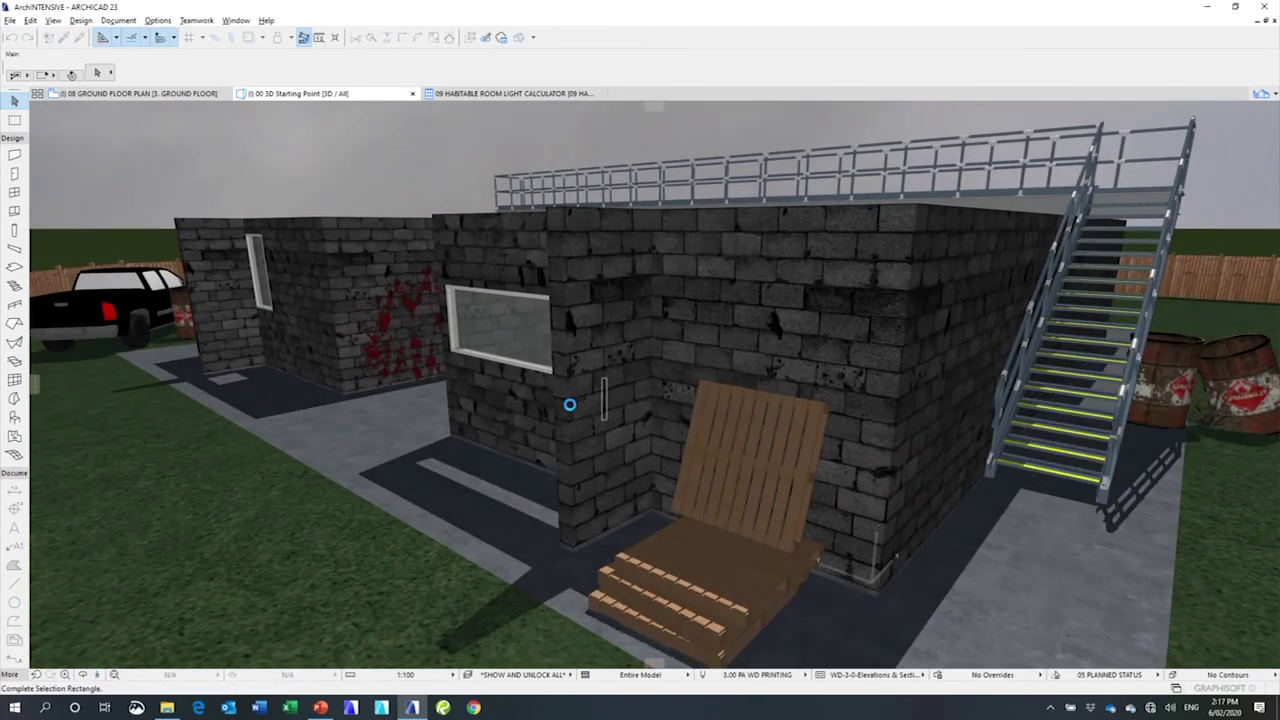
left_click(551, 406)
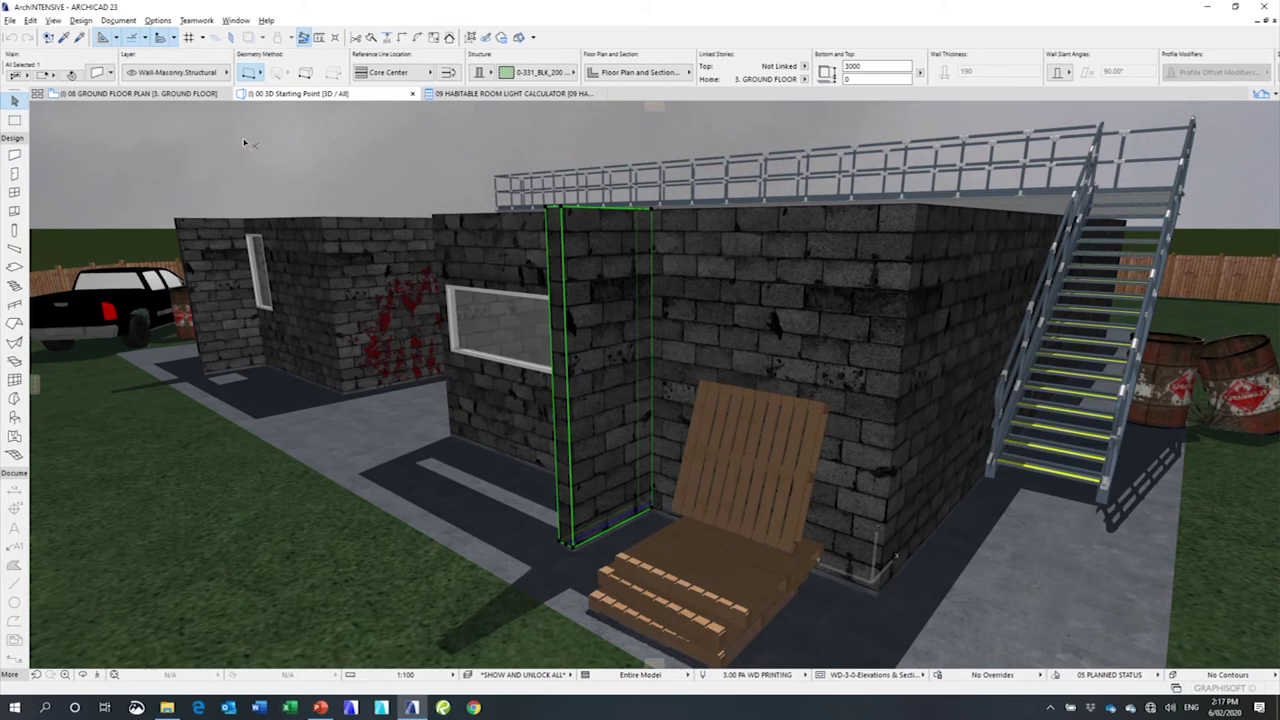
key("ctrl+t")
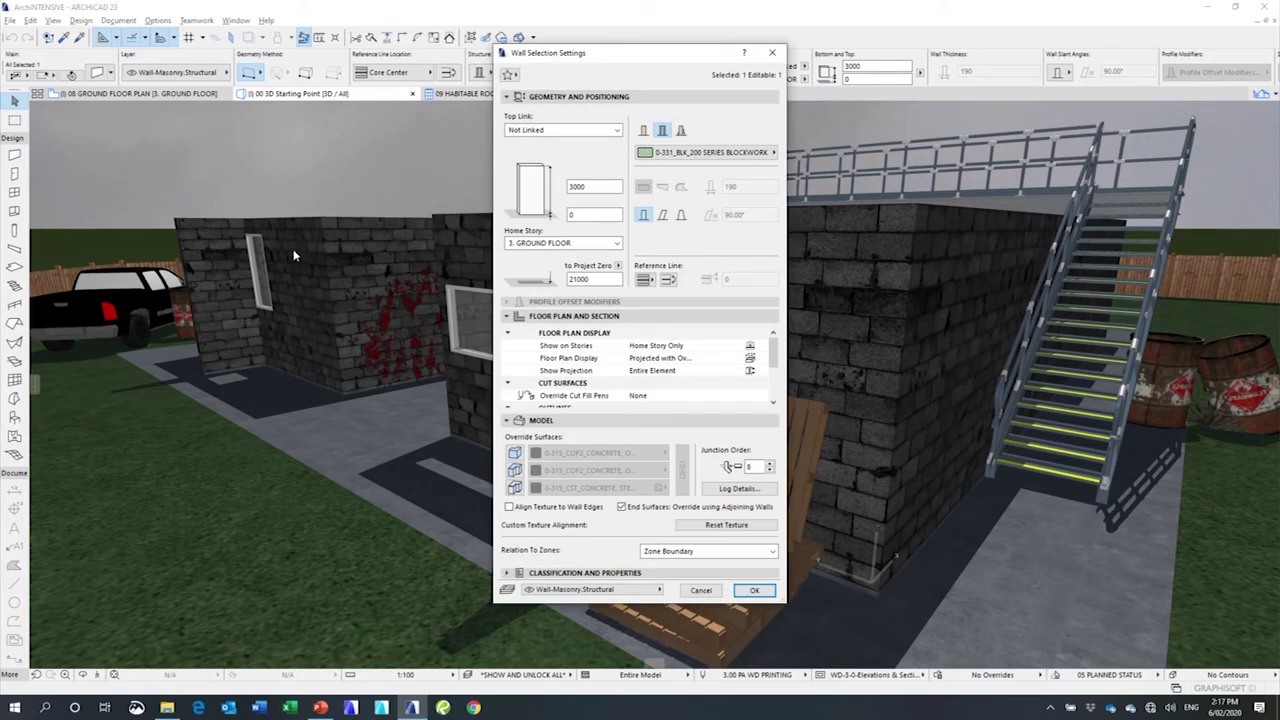
- Collapse the other panels and enlarge the Classification and Properties section of Wall Settings
left_click(605, 574)
left_click(585, 456)
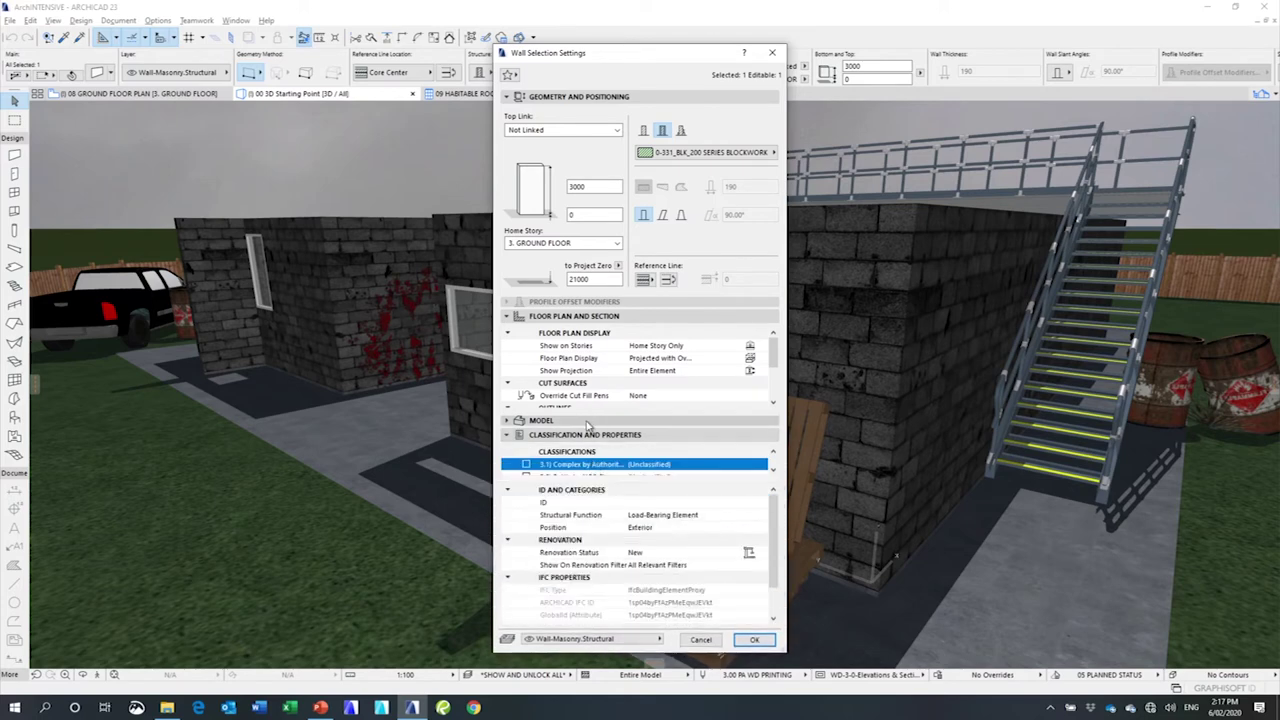
left_click(573, 315)
left_click(578, 96)
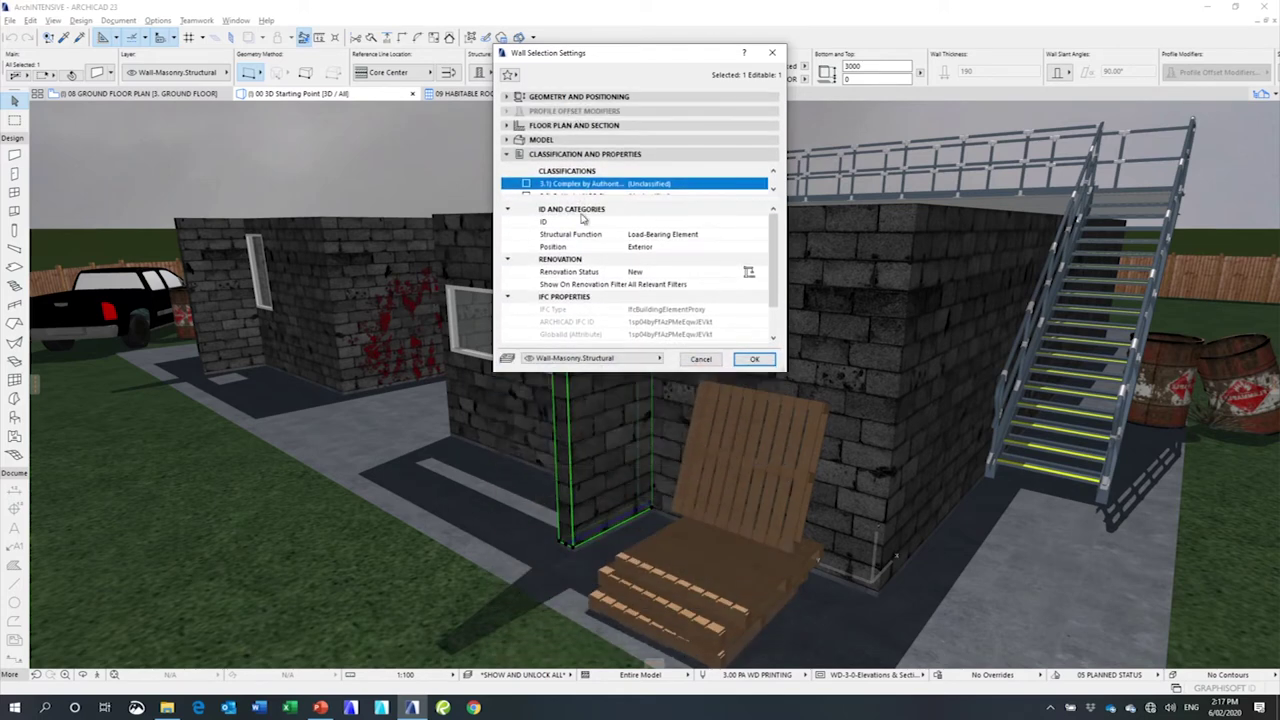
left_click_drag(600, 376, 597, 557)
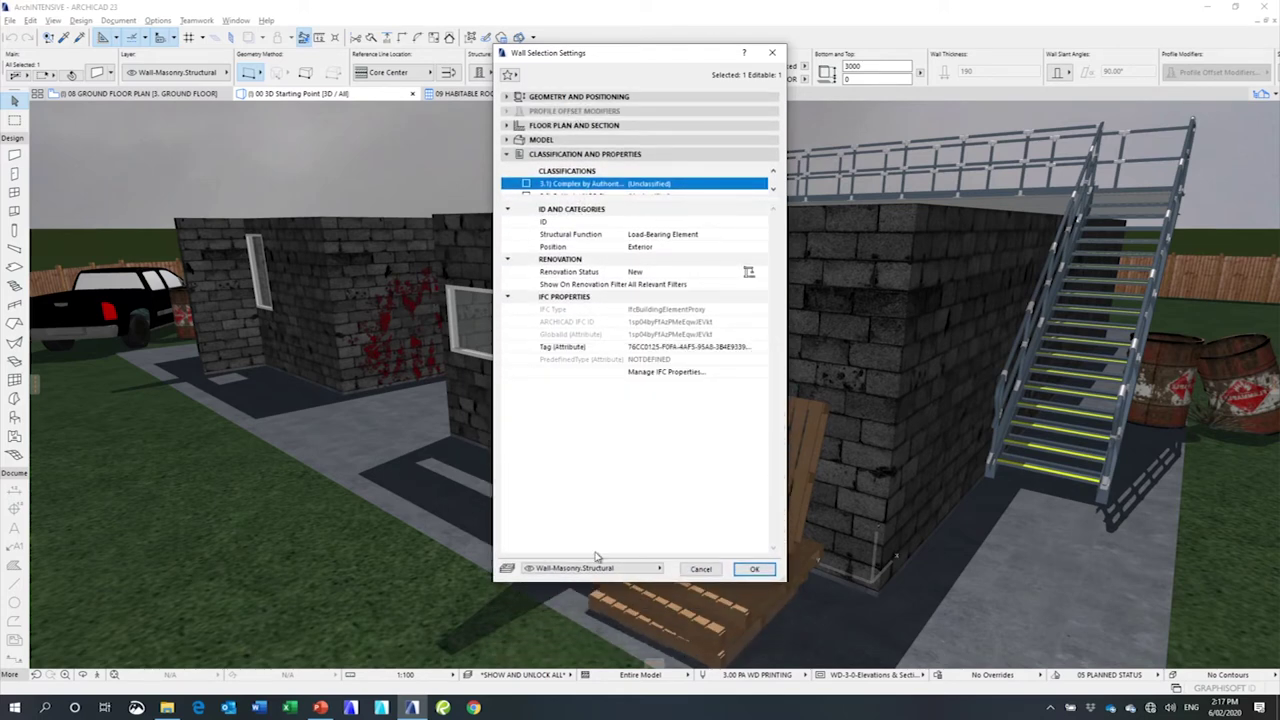
left_click_drag(584, 200, 584, 276)
- Classify the wall under 3.4 Element by ISO as IfcWall.STANDARD WALL
left_click(527, 221)
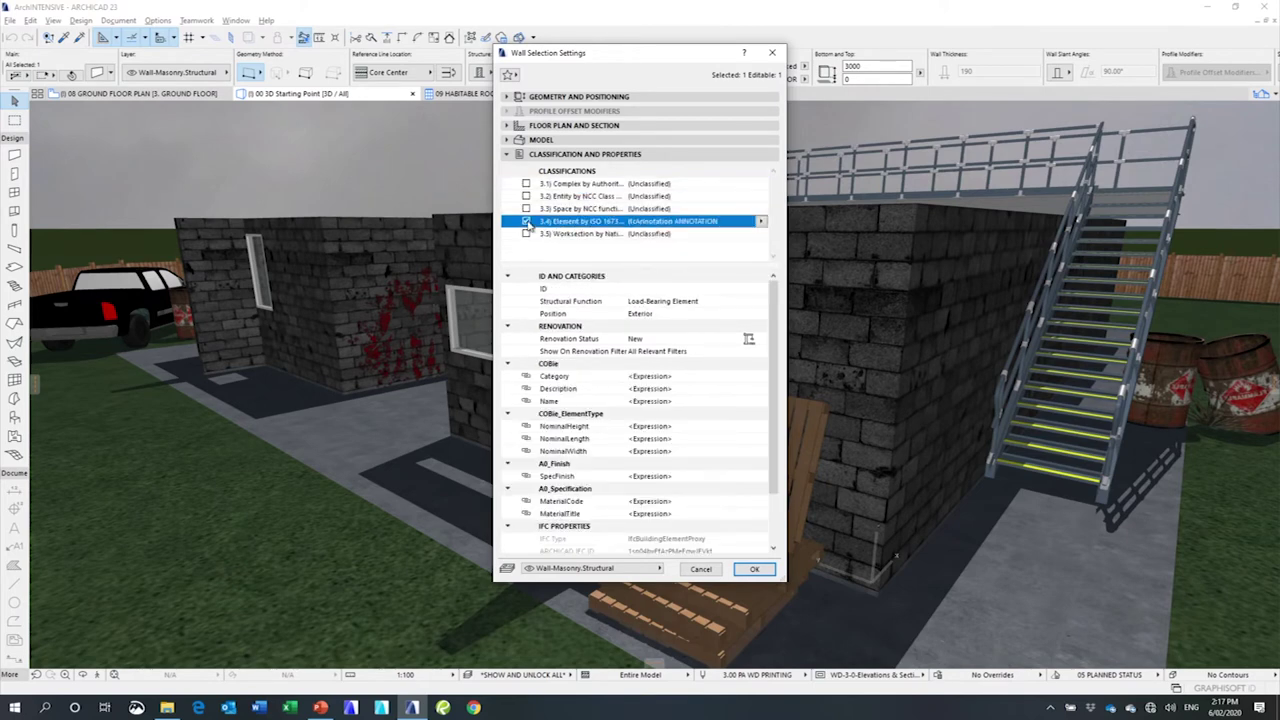
left_click(761, 221)
type("wall")
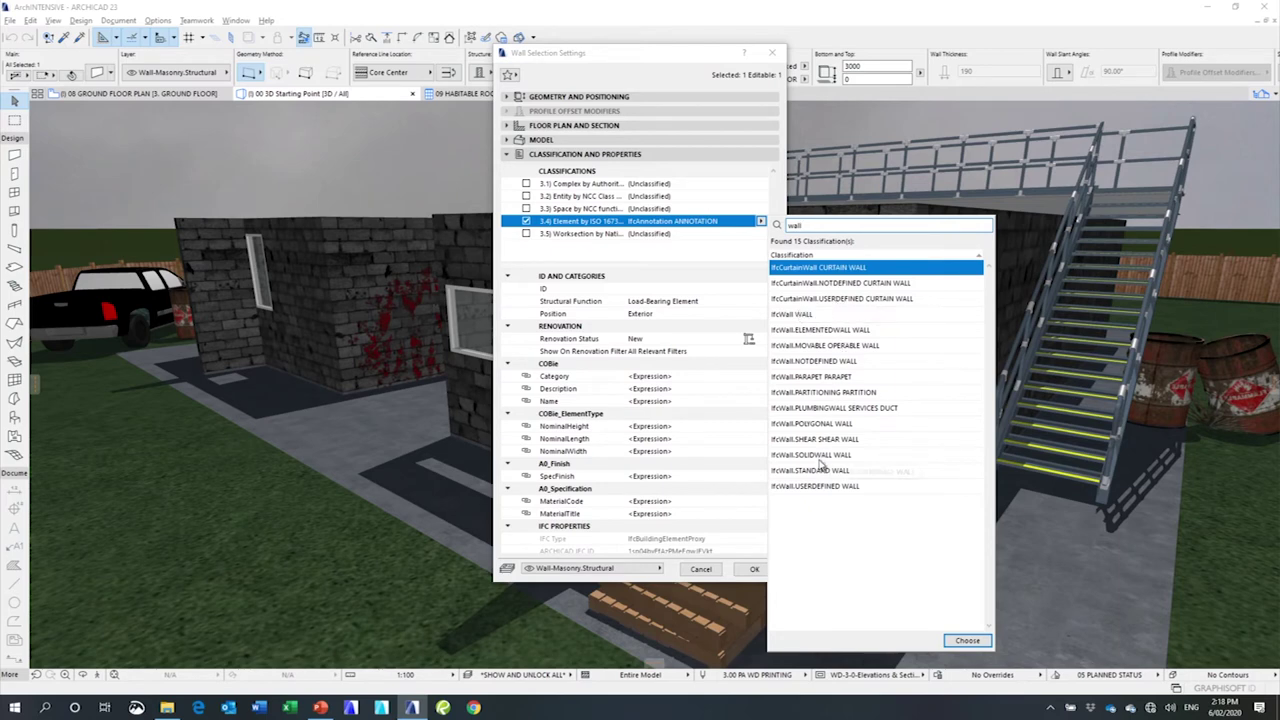
left_click(818, 455)
left_click(823, 471)
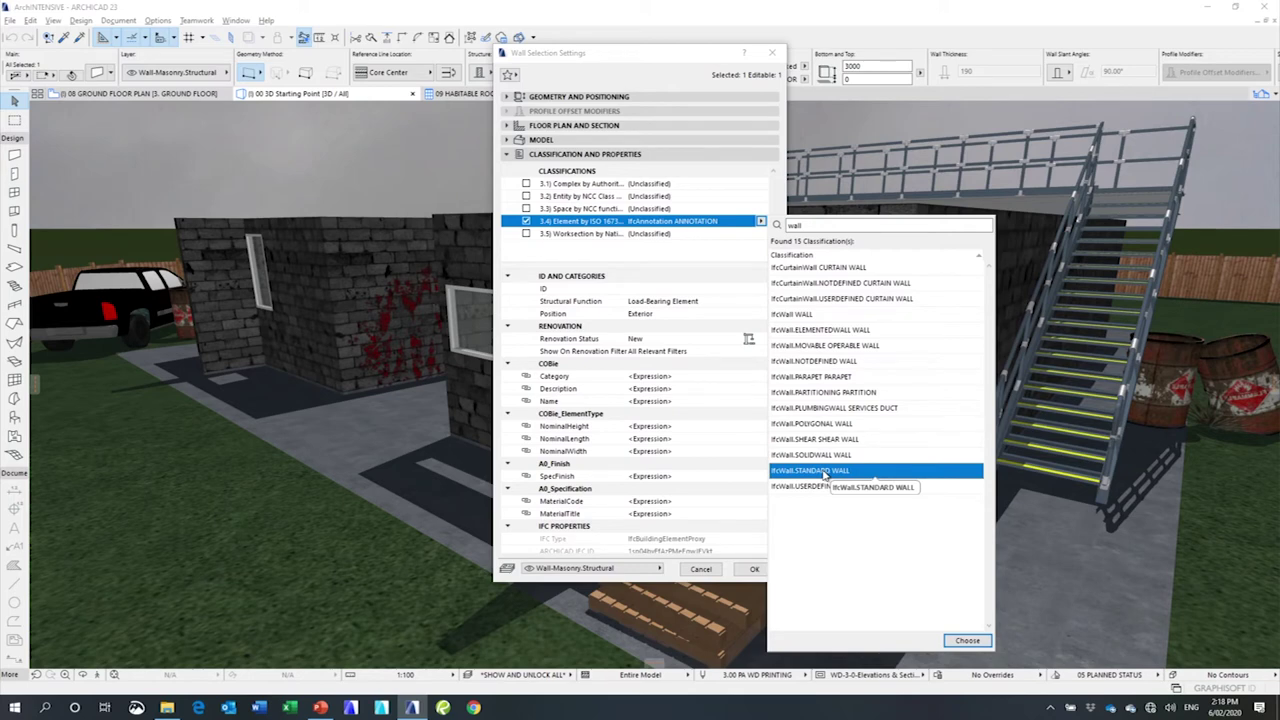
double_click(824, 470)
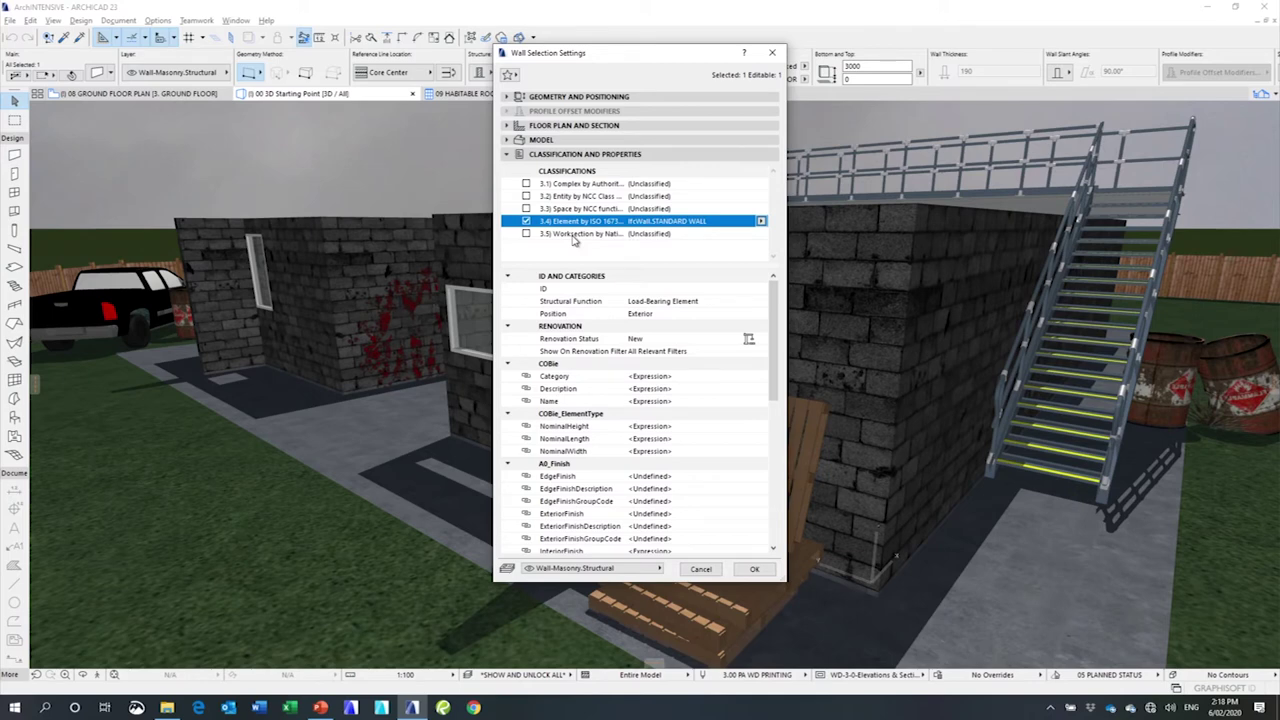
left_click(526, 221)
- Browse the NCC space functions, leave 3.3 Space unclassified, and confirm the wall settings
left_click(526, 208)
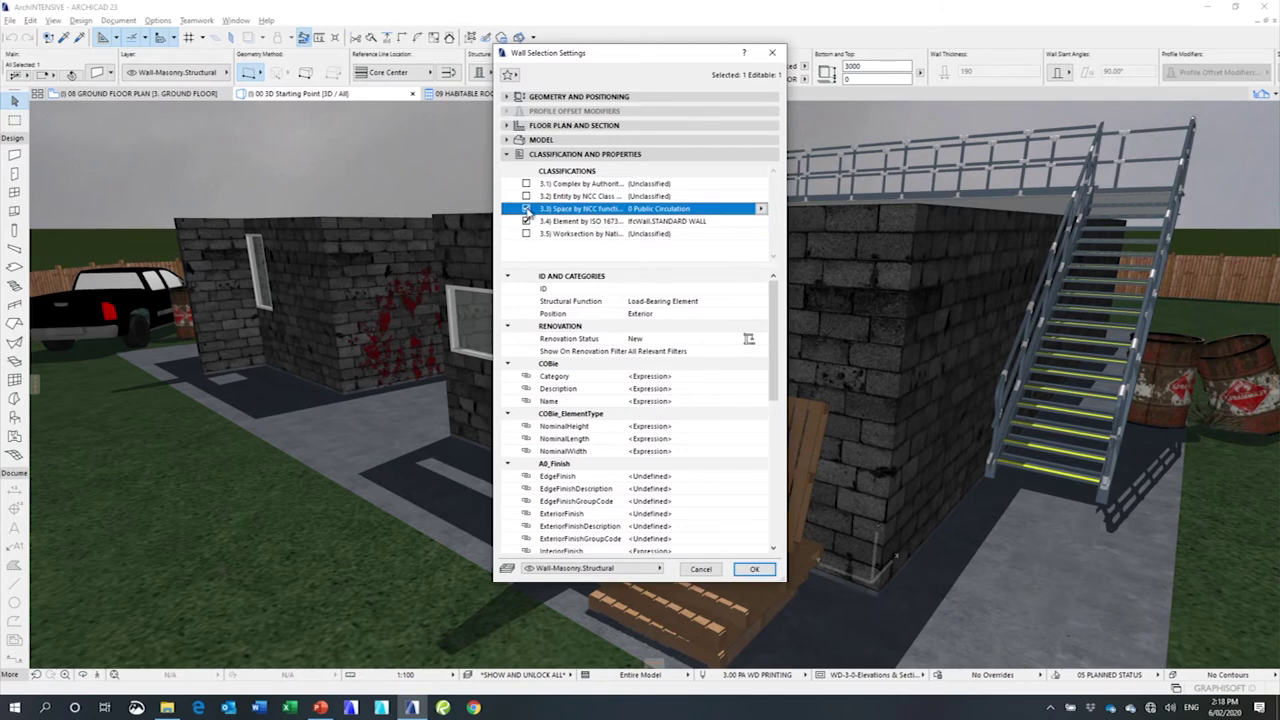
left_click(761, 208)
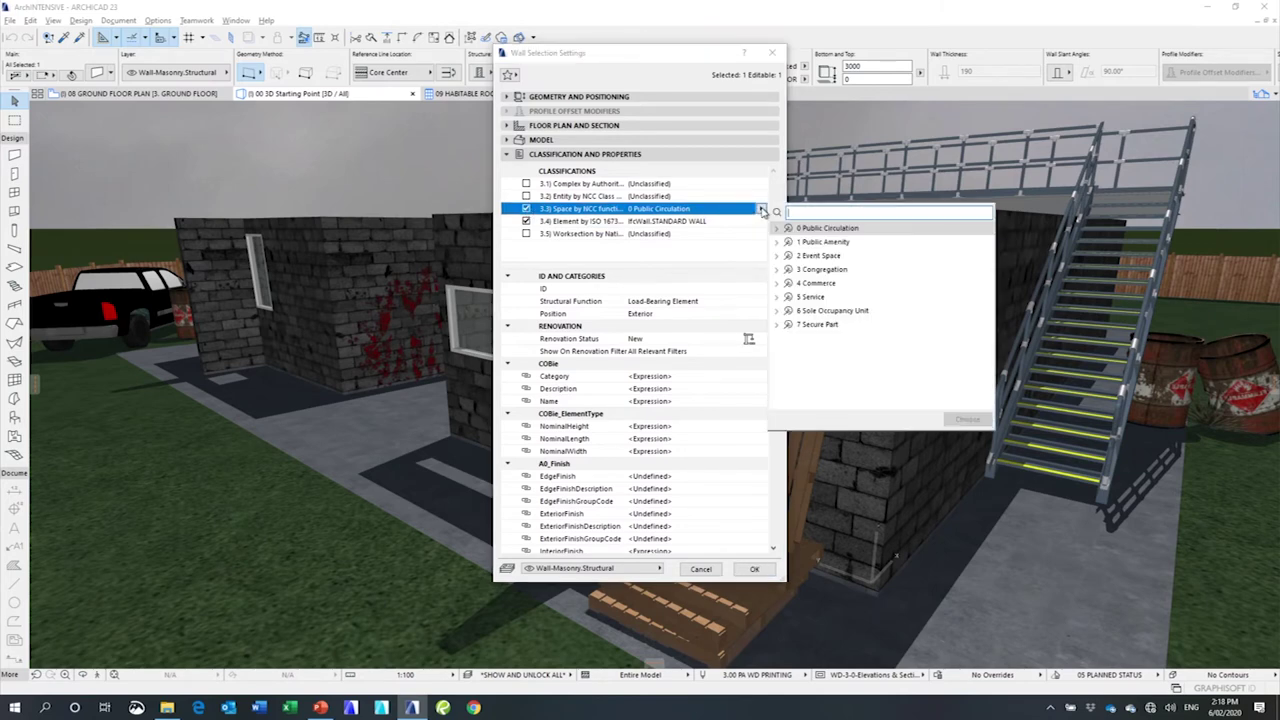
left_click(792, 256)
left_click(777, 256)
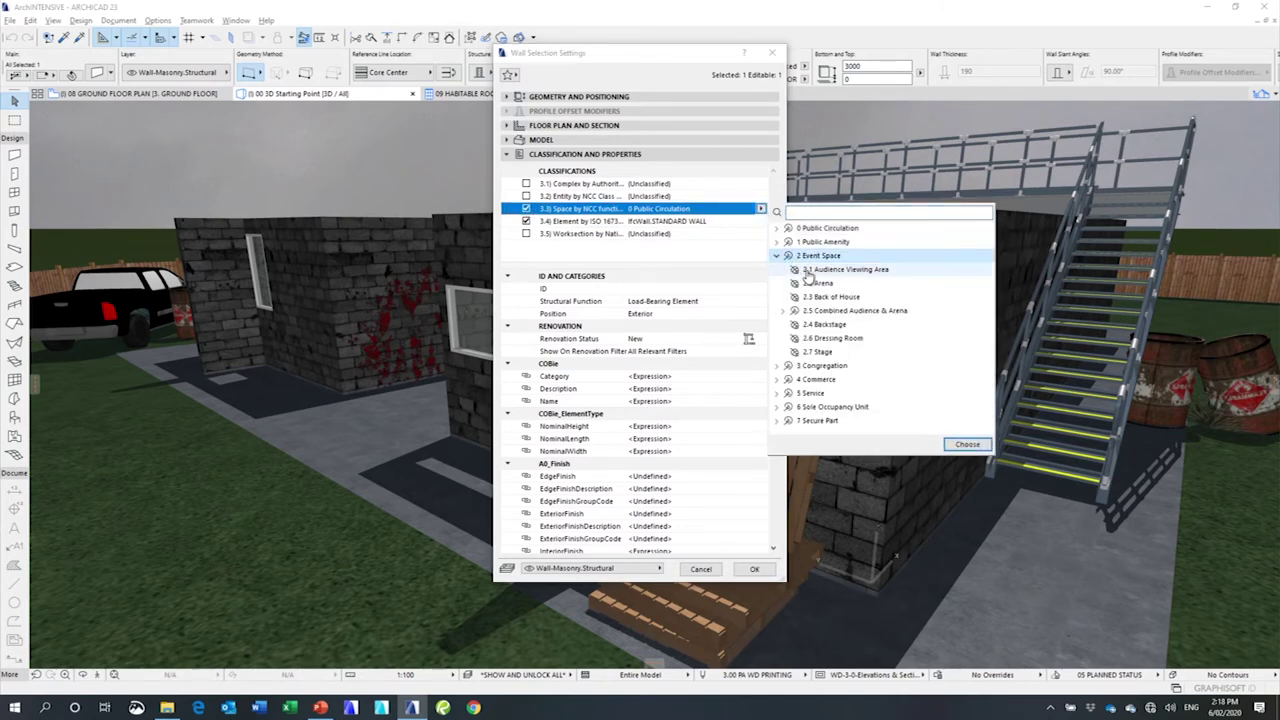
left_click(812, 270)
right_click(836, 285)
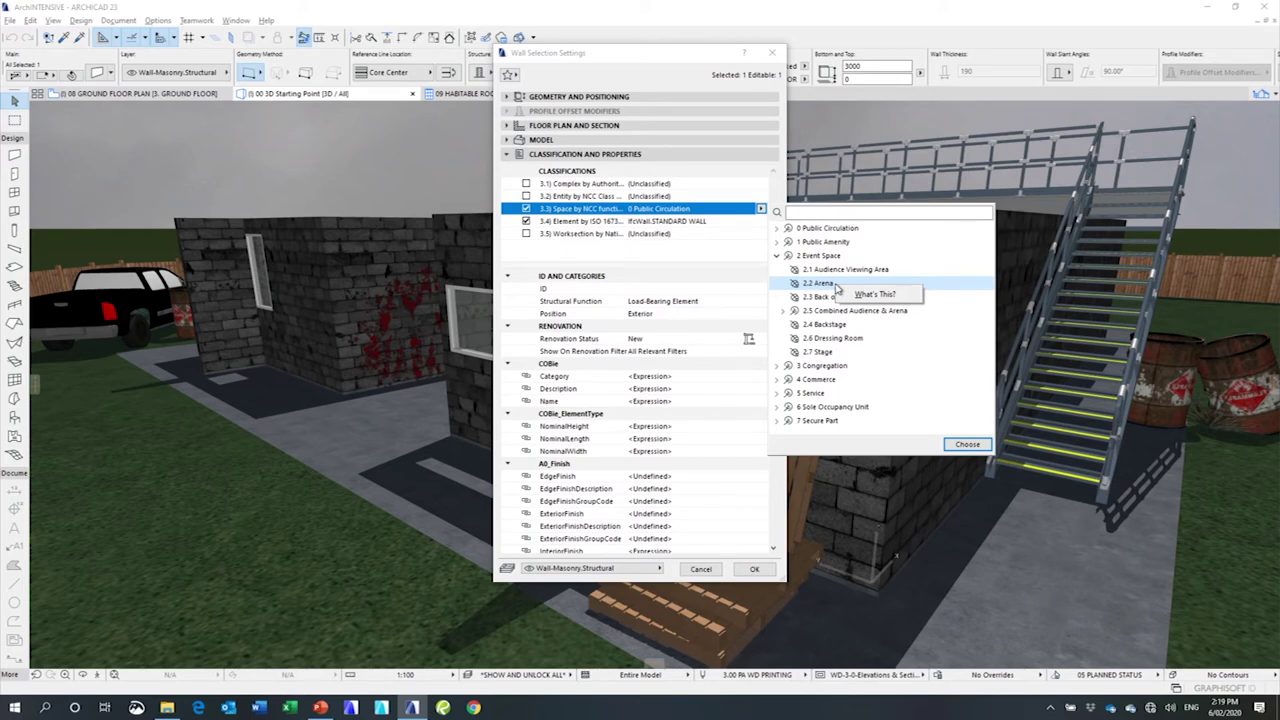
left_click(760, 211)
left_click(530, 210)
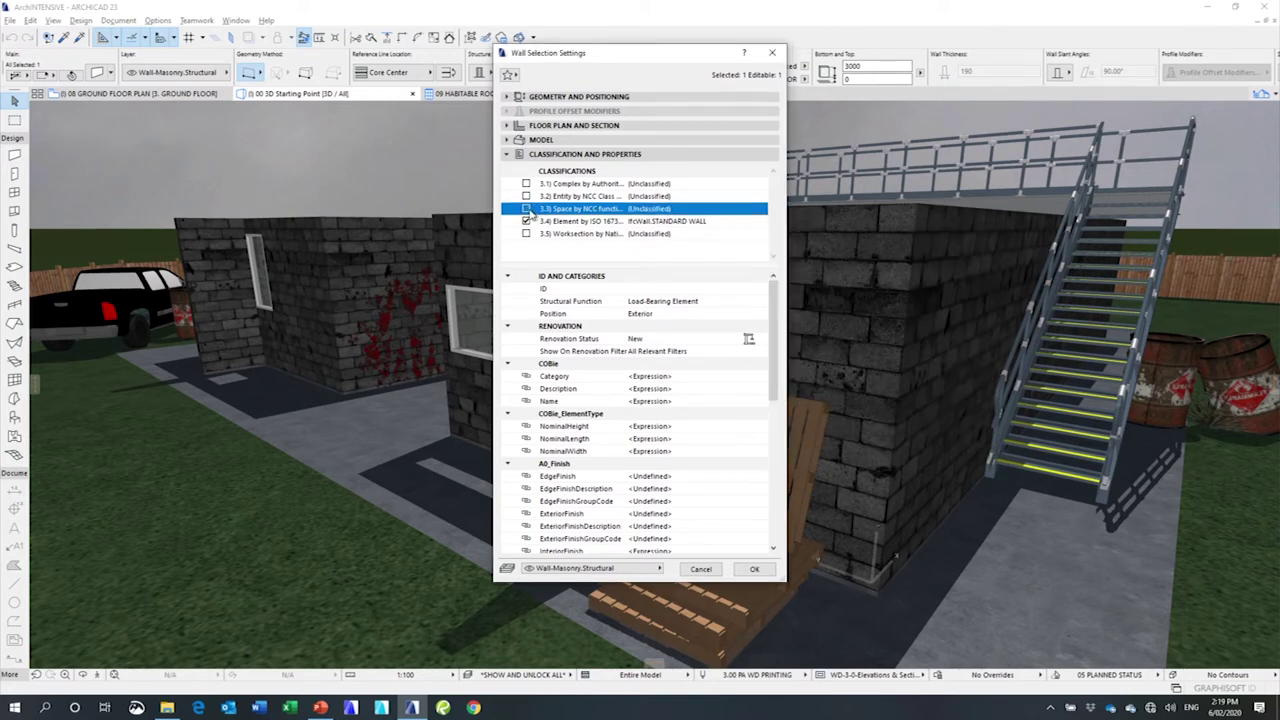
left_click(755, 569)
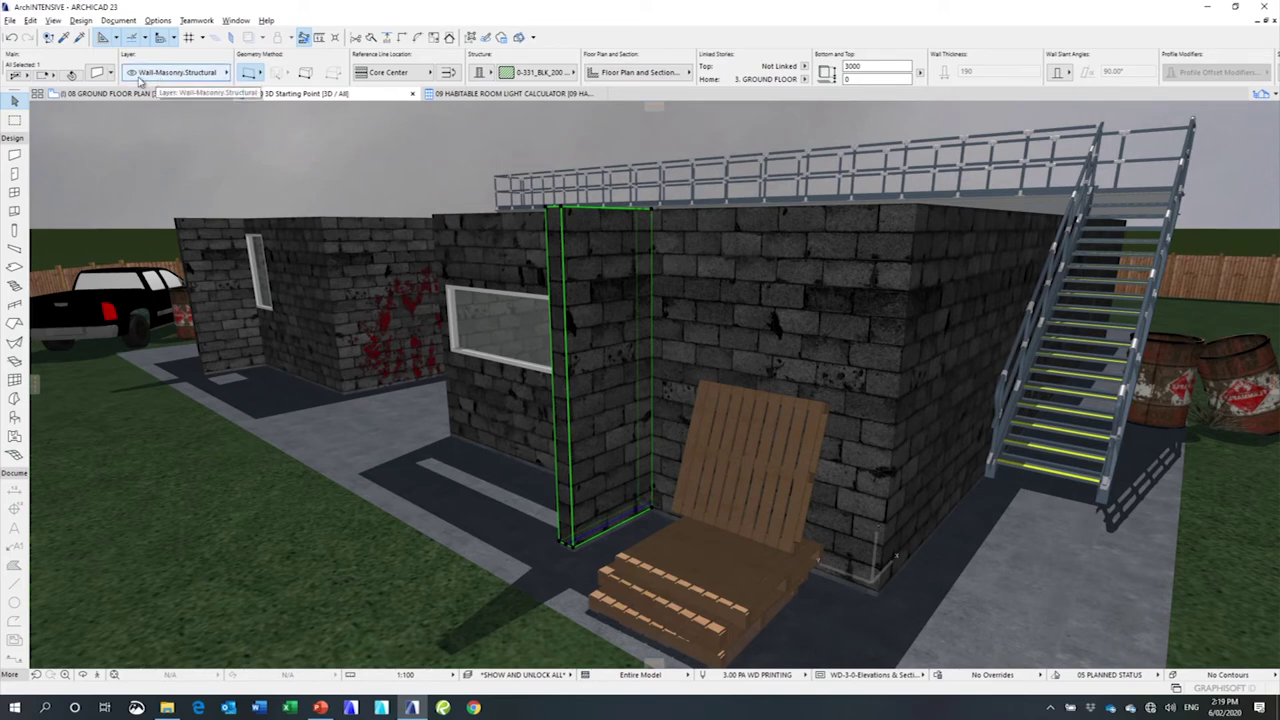
- Check the wall's classifications in the Info Box, then apply the custom work environment profile
scroll(143, 77, "right", 5)
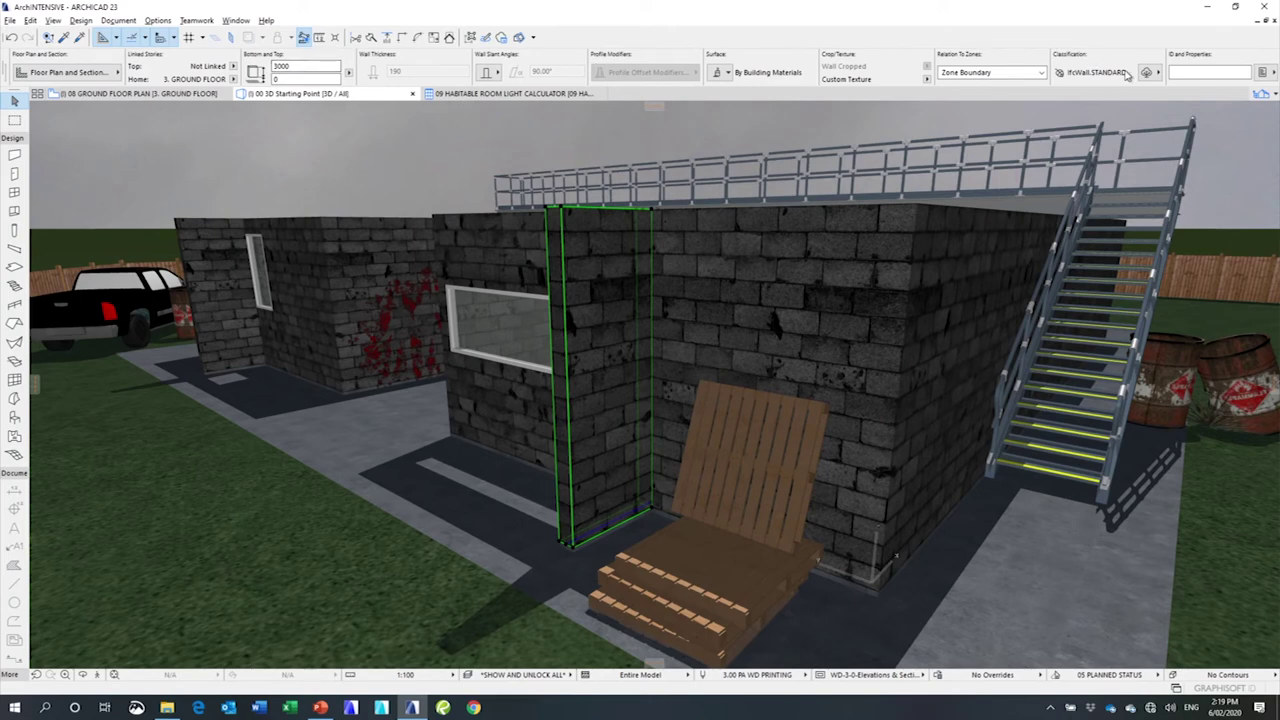
left_click(1155, 74)
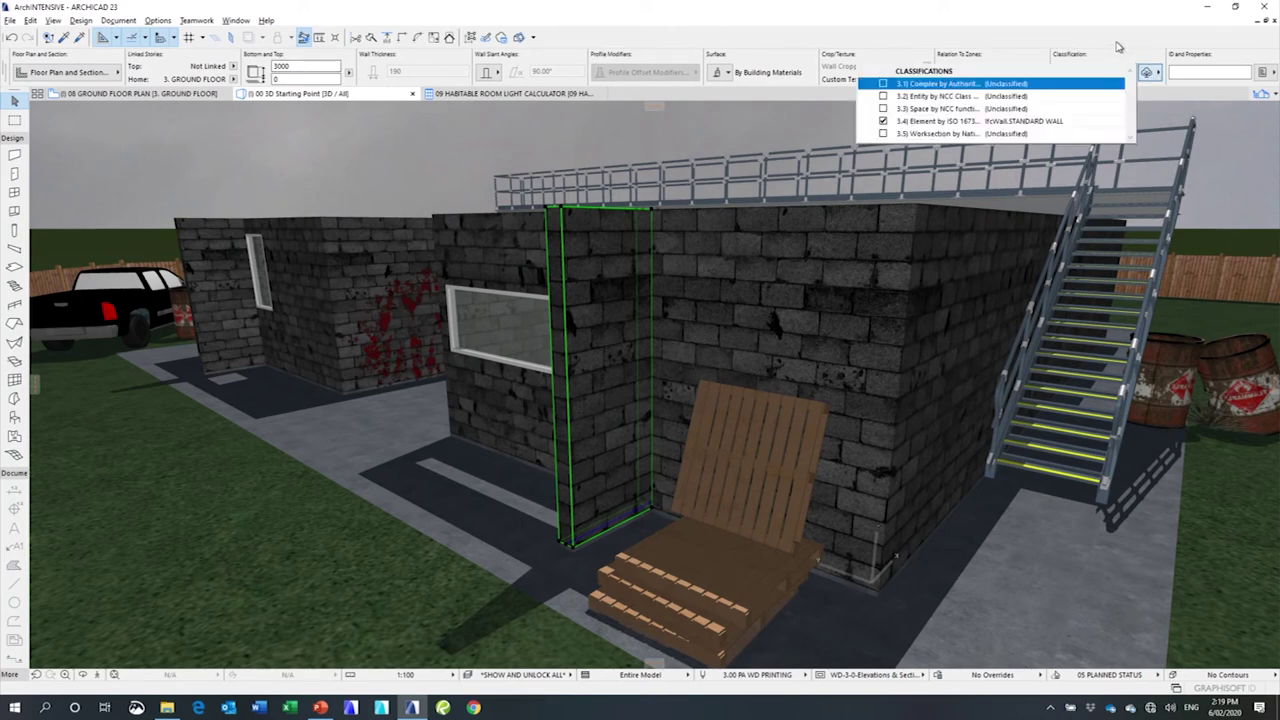
left_click(158, 20)
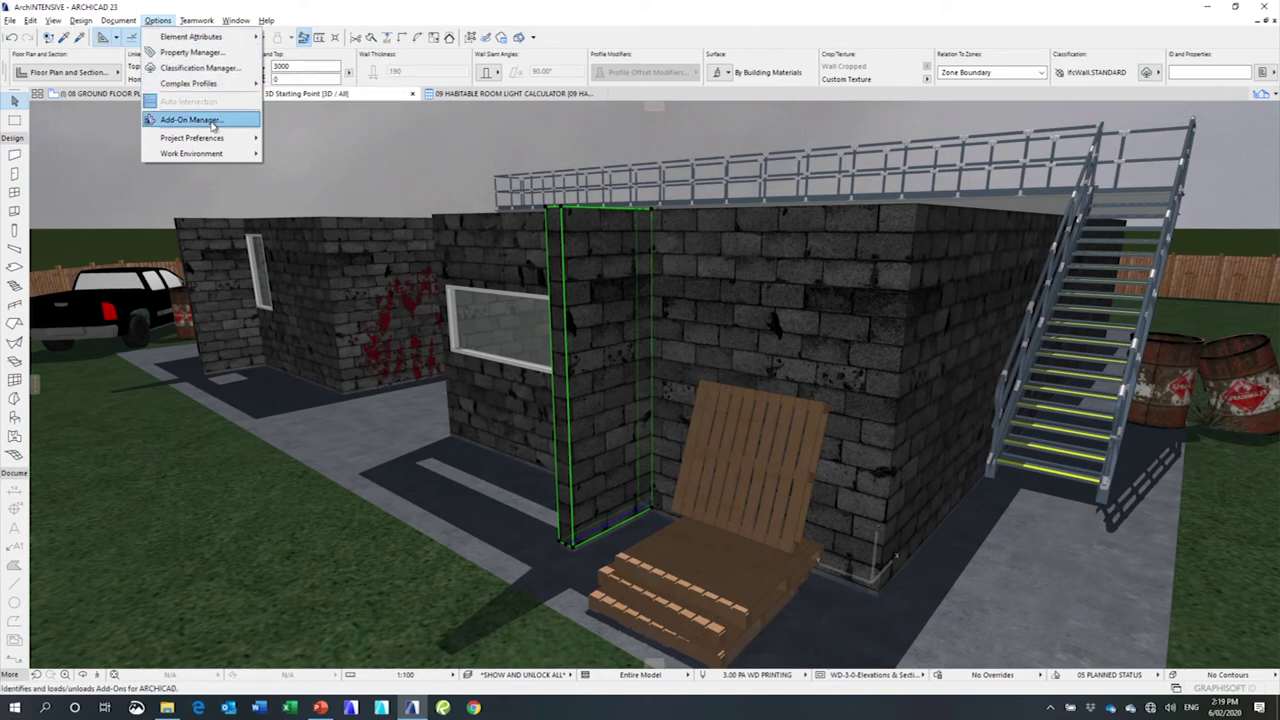
mouse_move(200, 153)
mouse_move(300, 169)
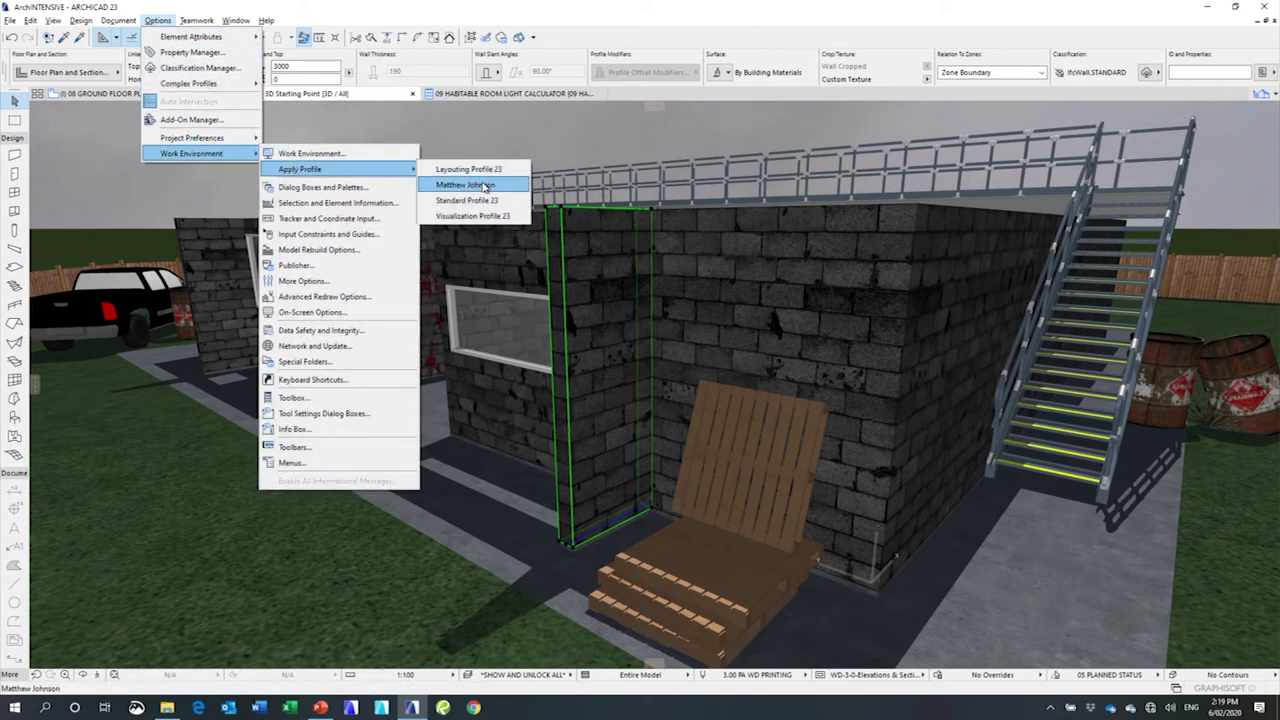
left_click(482, 185)
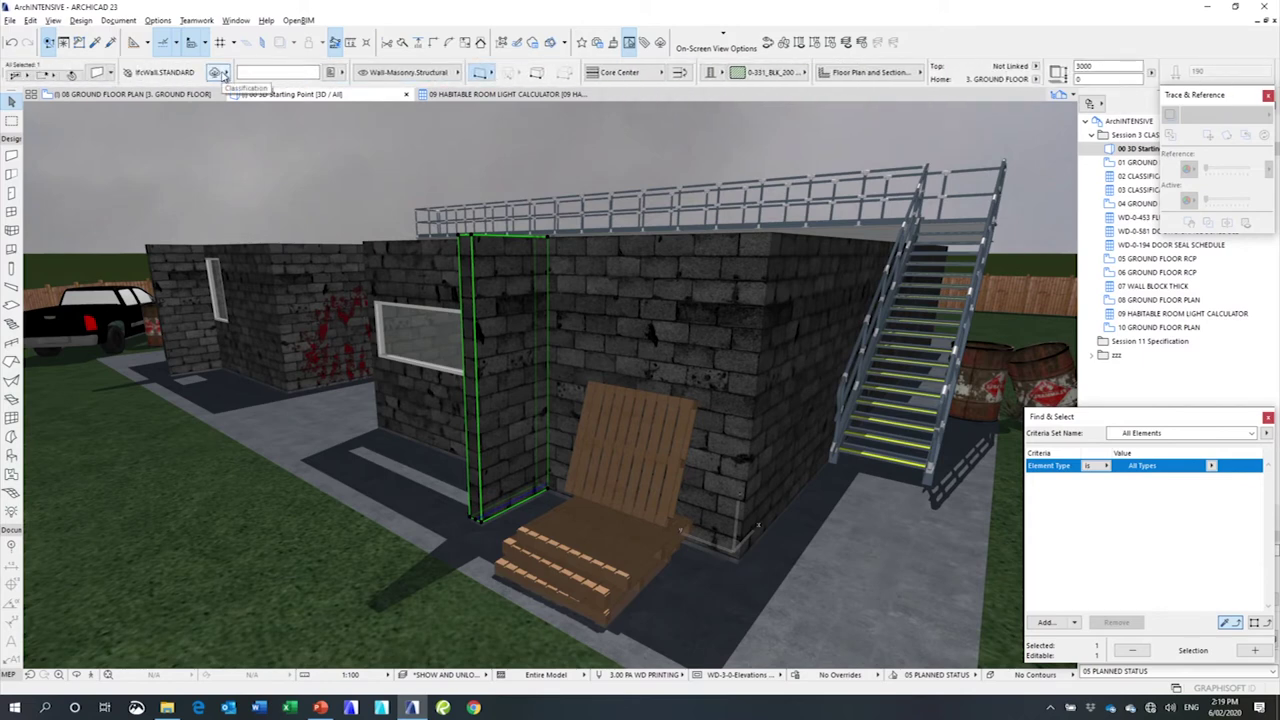
- In the Info Box, enable 3.5 Worksection, search 'blo', assign 0334 STRUCTURAL BLOCKWORK, then deselect
left_click(218, 74)
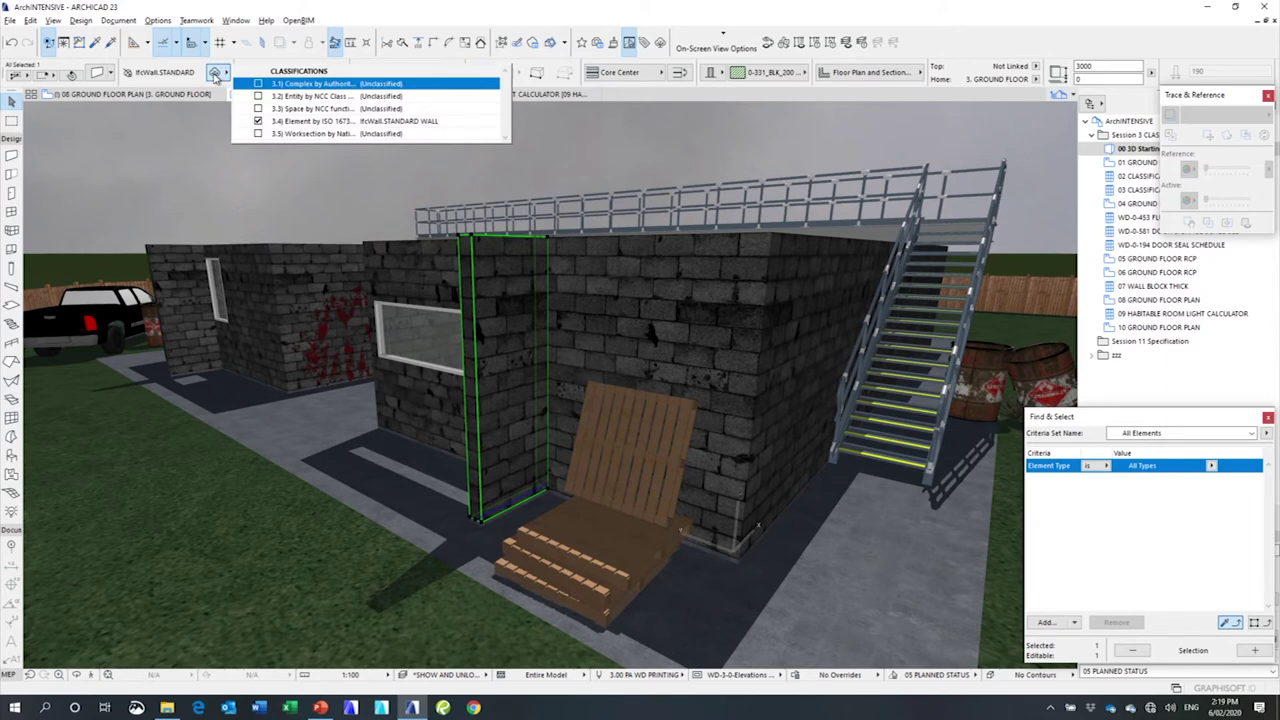
left_click(258, 133)
left_click(464, 135)
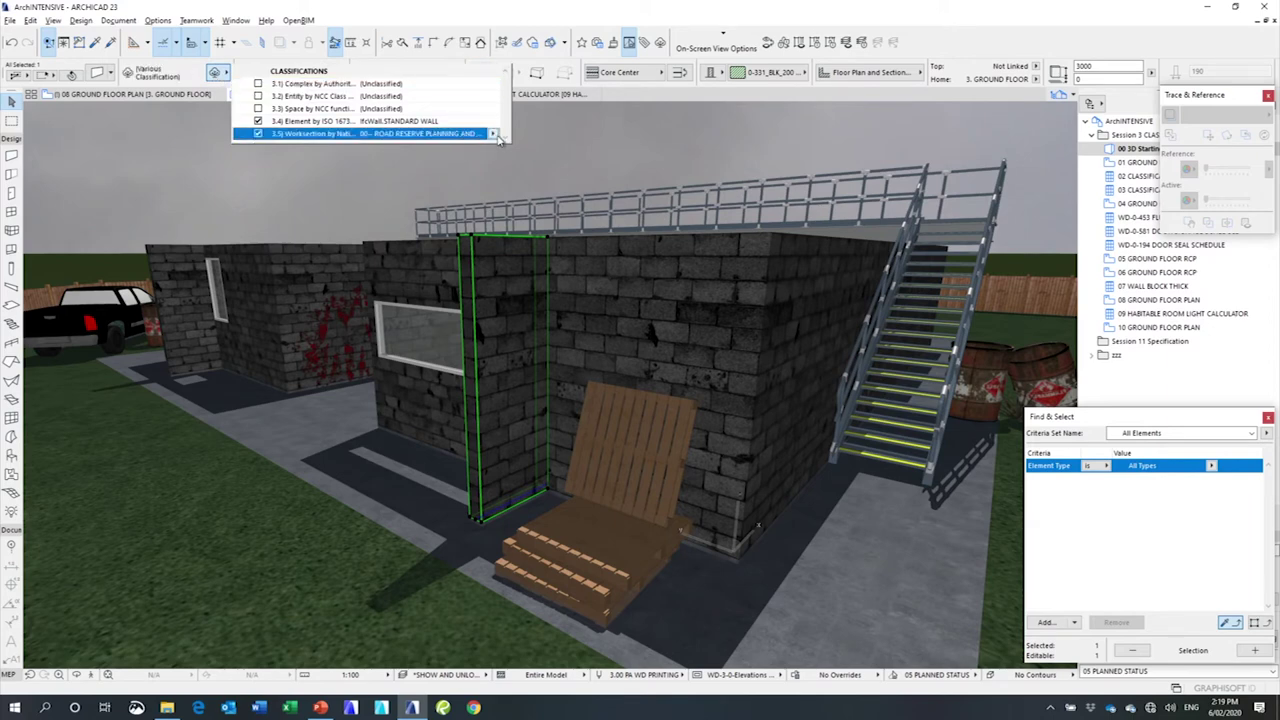
left_click(494, 134)
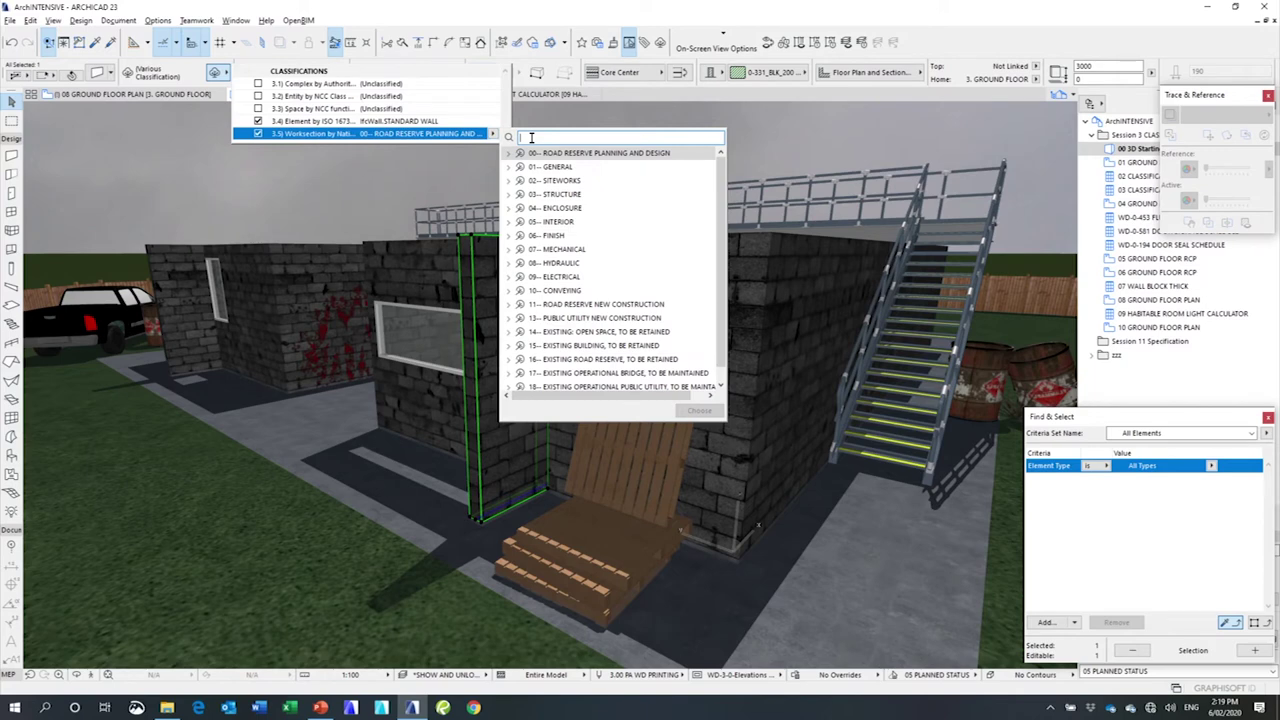
type("block")
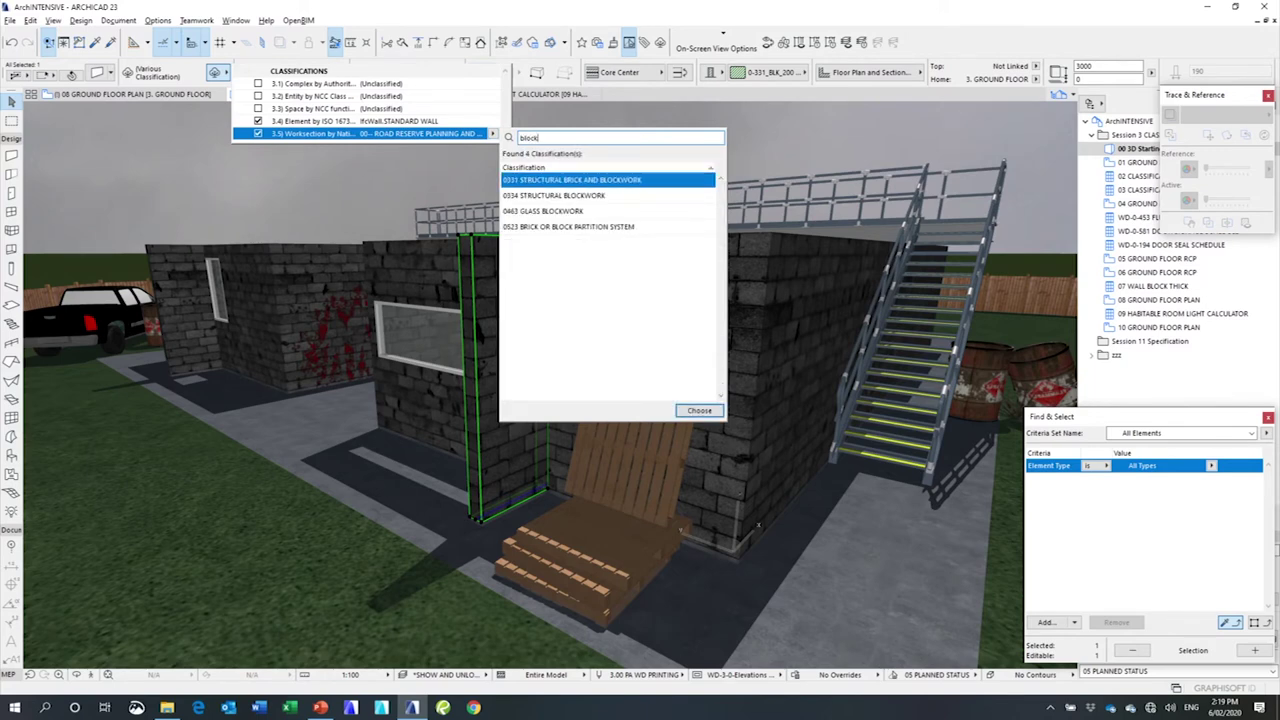
left_click(566, 196)
double_click(566, 196)
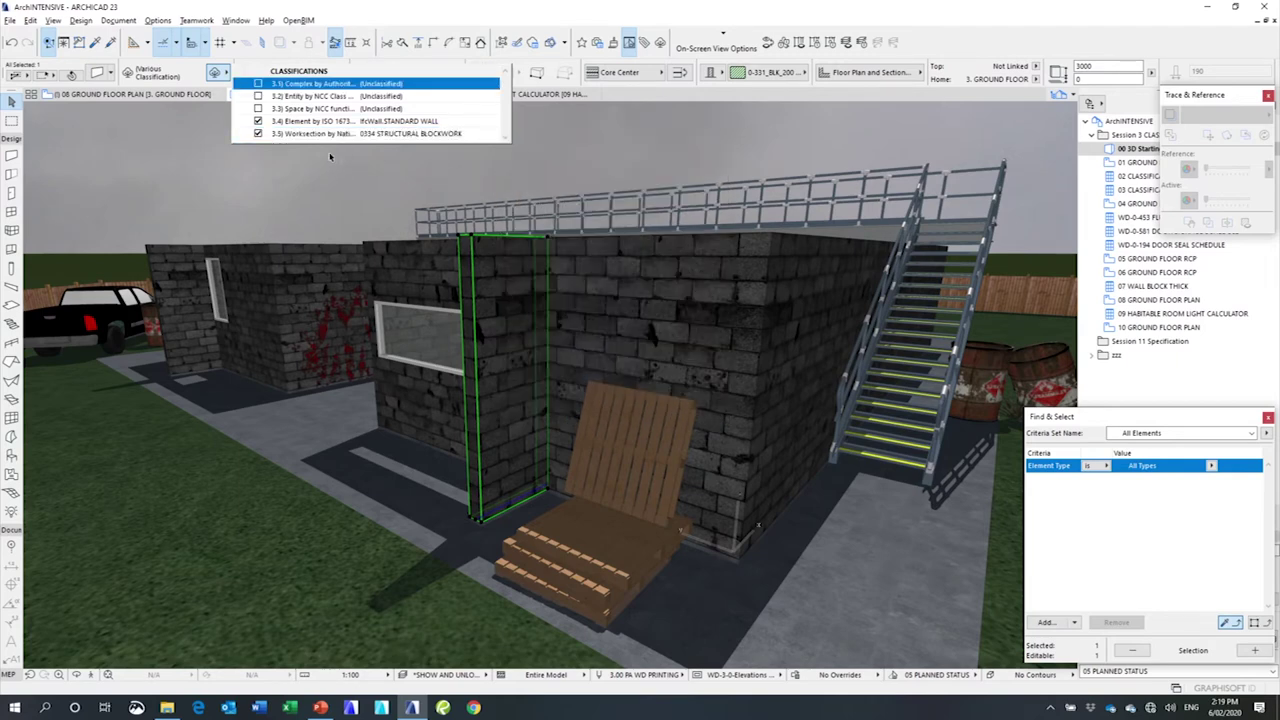
left_click(315, 168)
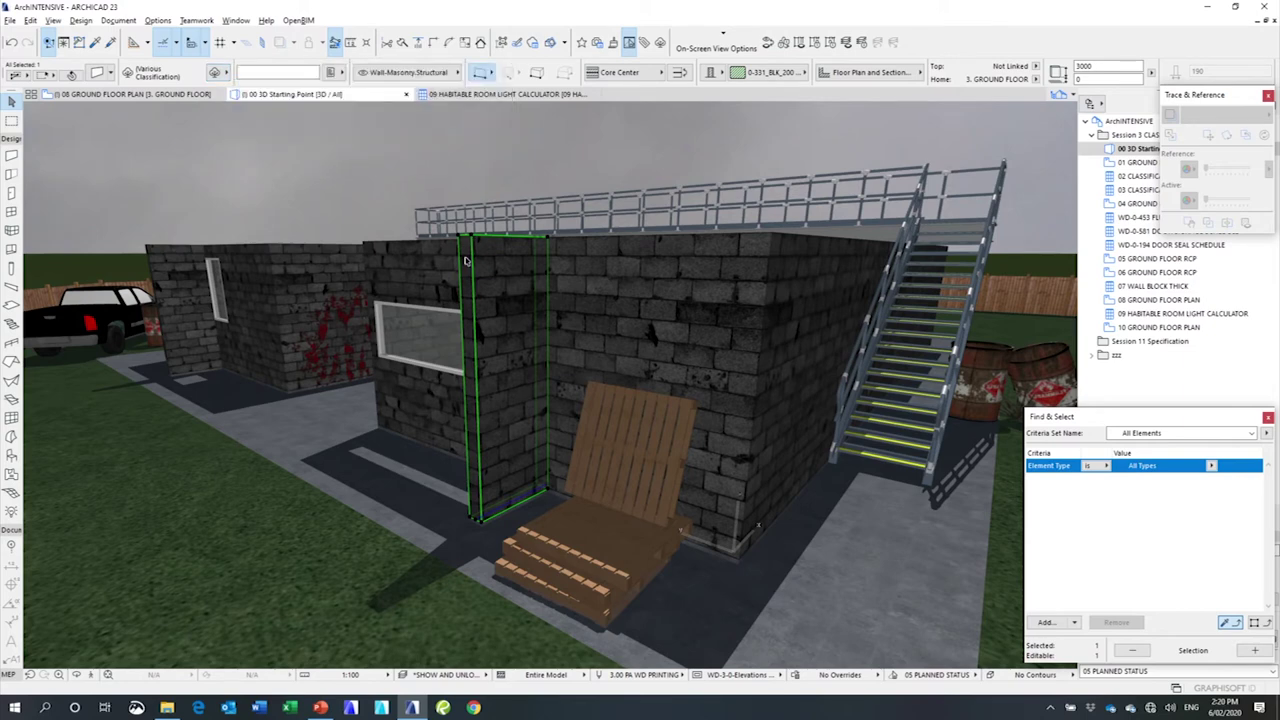
key("Escape")
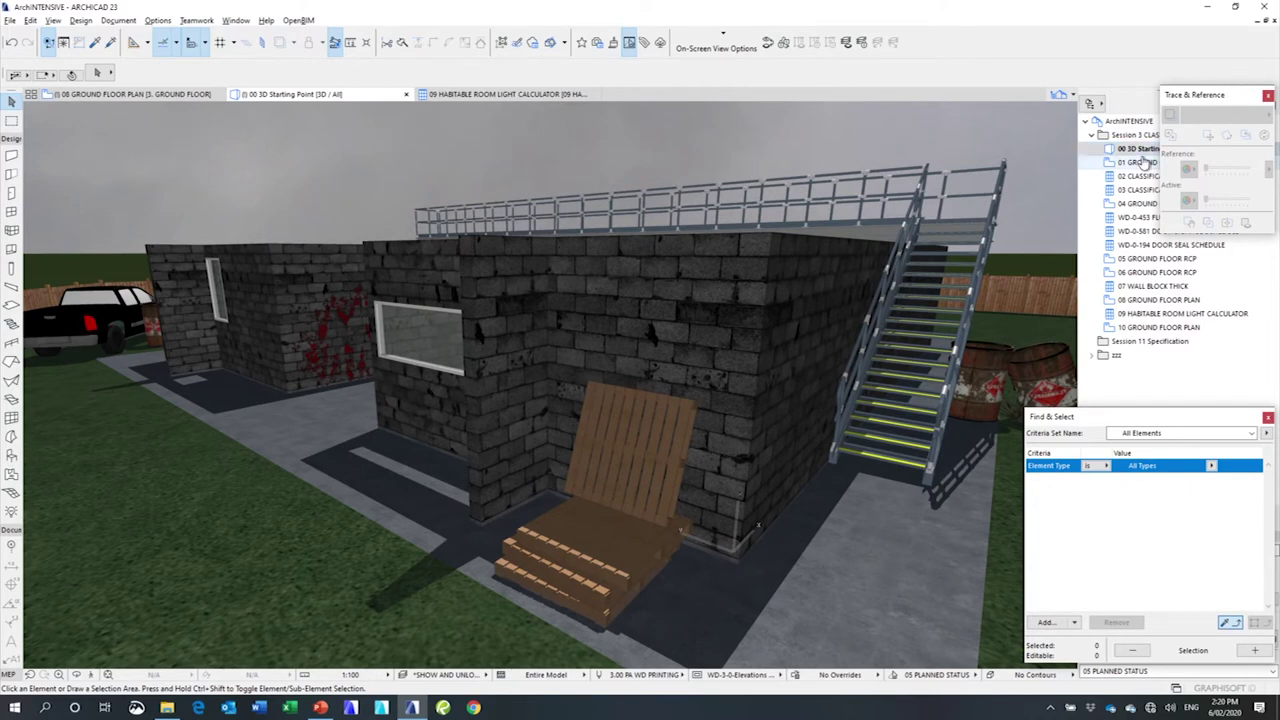
- Open 01 GROUND FLOOR PLAN and close the Trace and Reference and Find & Select panels
double_click(1143, 162)
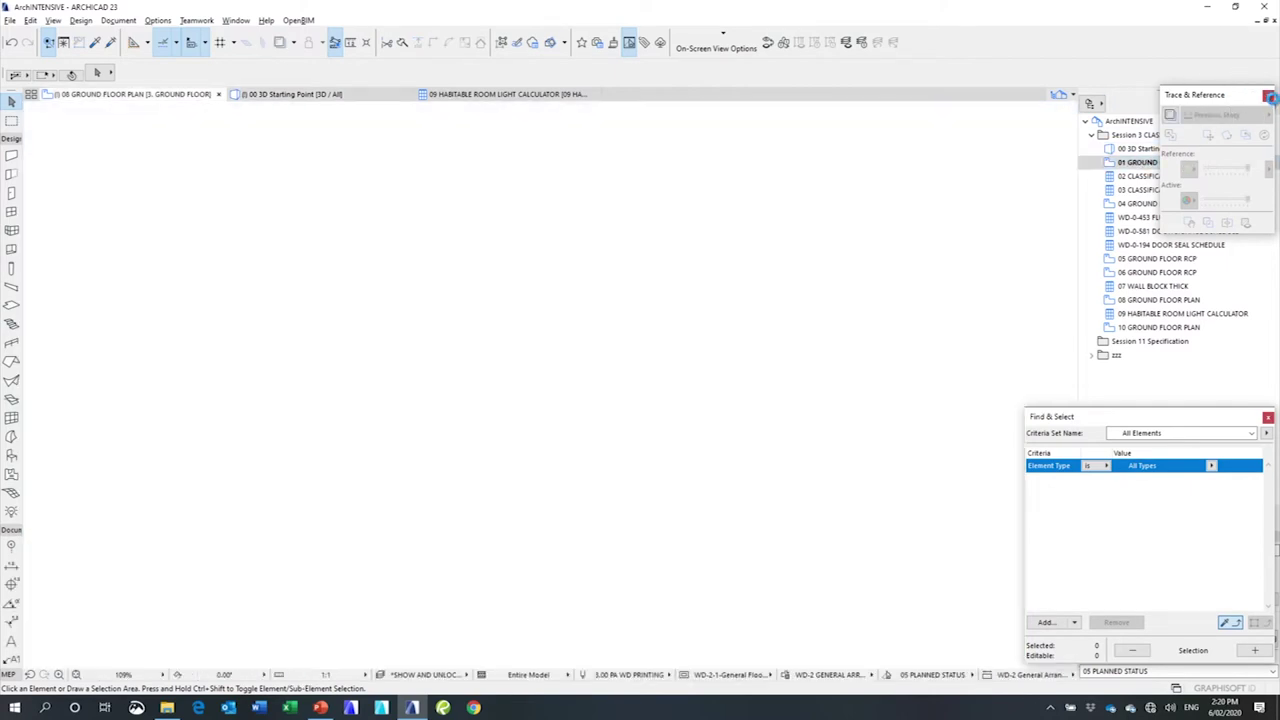
left_click(1268, 97)
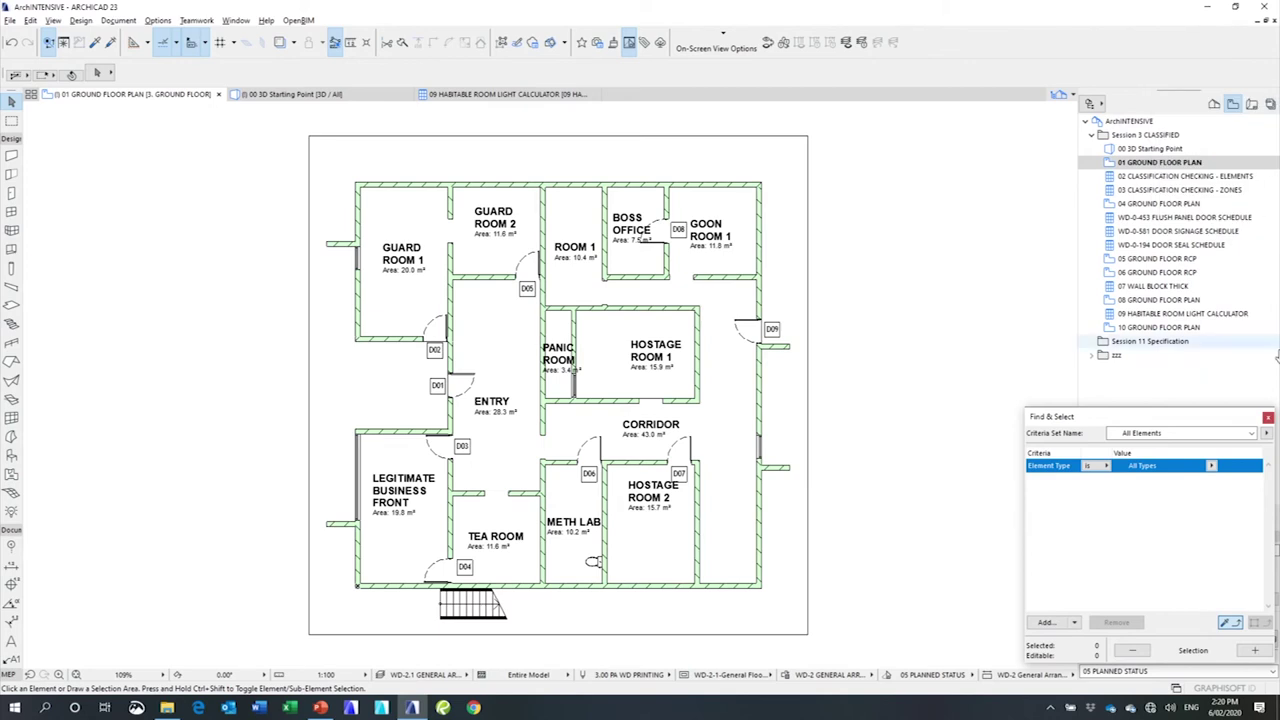
left_click(1268, 417)
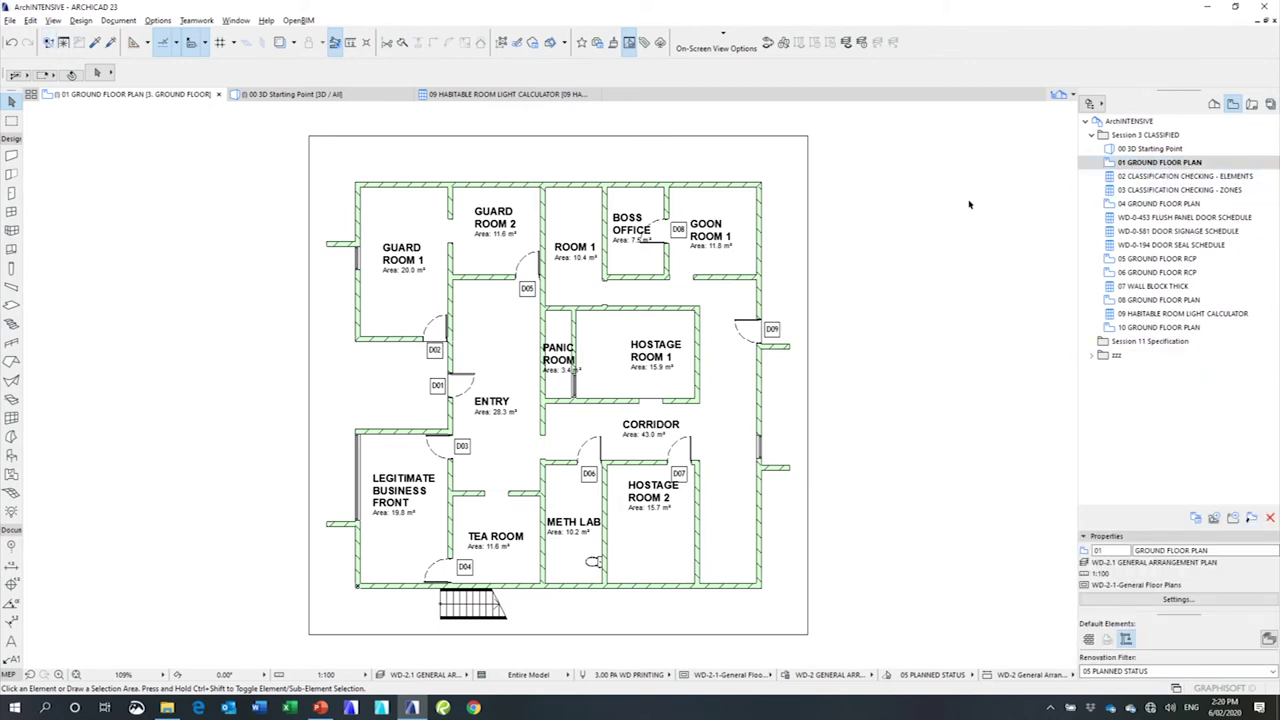
- Reclassify the top exterior wall as IfcWall.STANDARD WALL via the Info Box, searching 'wall'
left_click(700, 185)
left_click(215, 73)
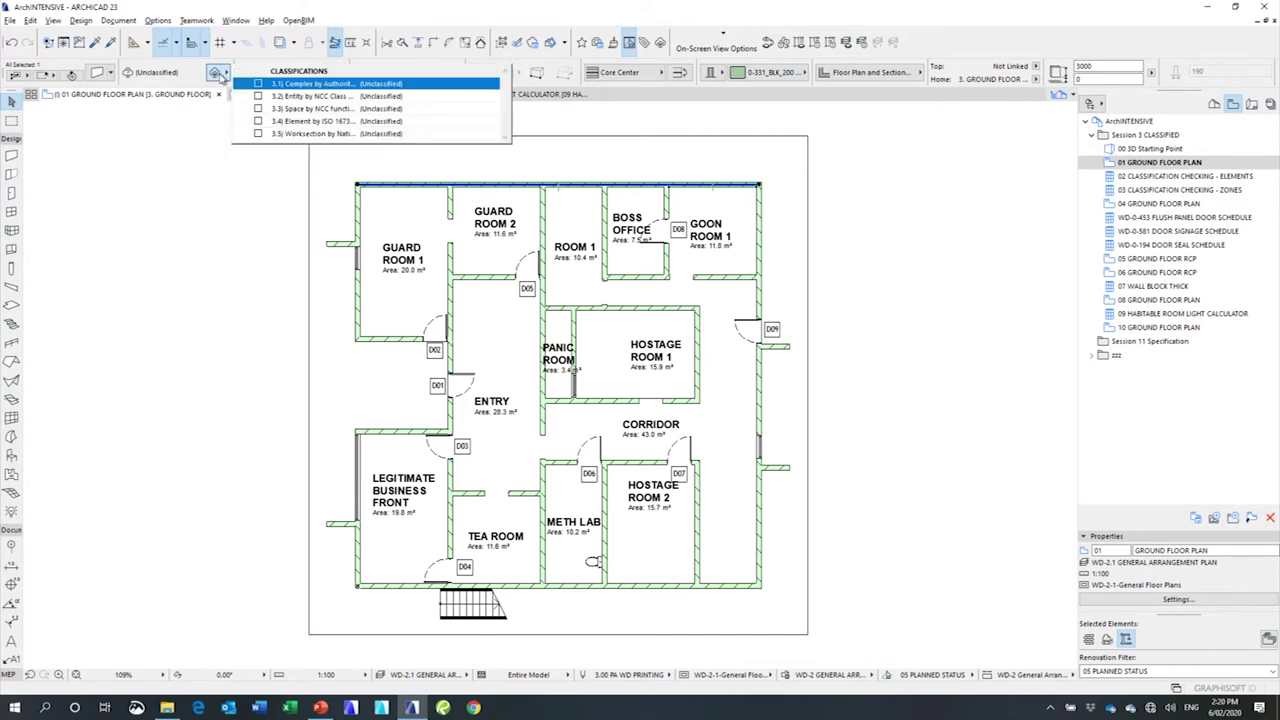
left_click(493, 121)
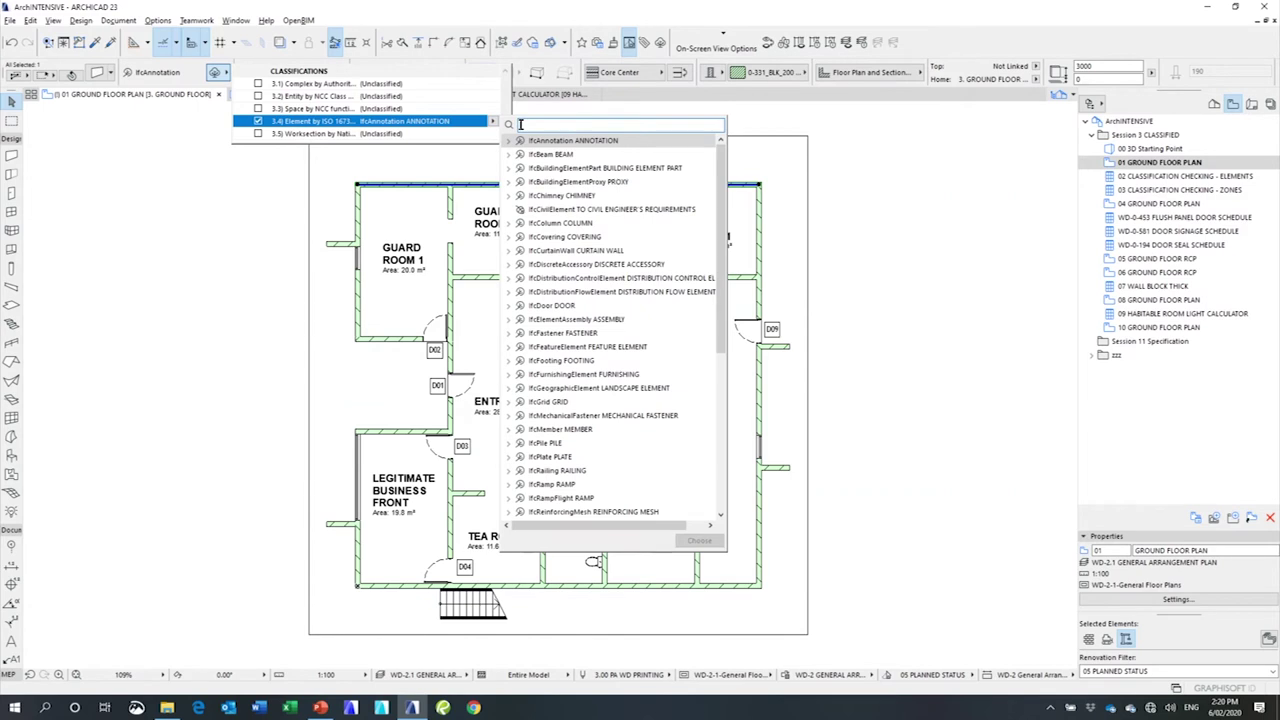
type("wall")
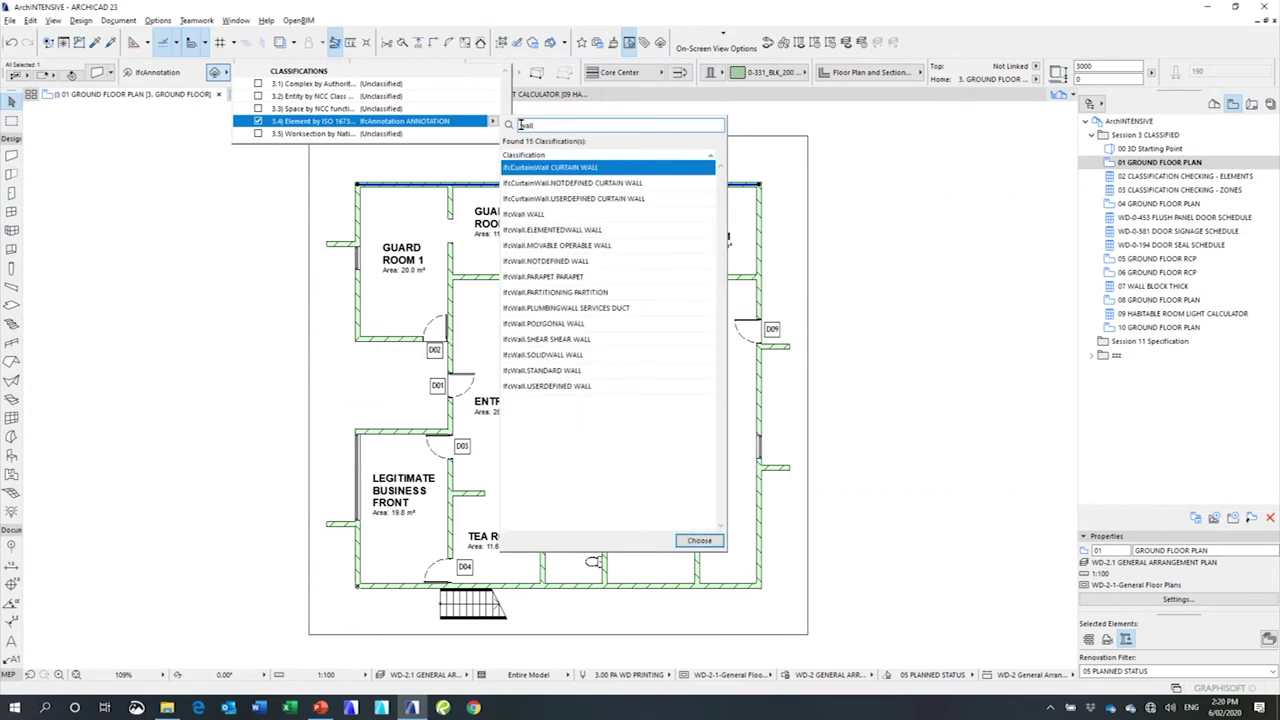
left_click(567, 372)
double_click(567, 372)
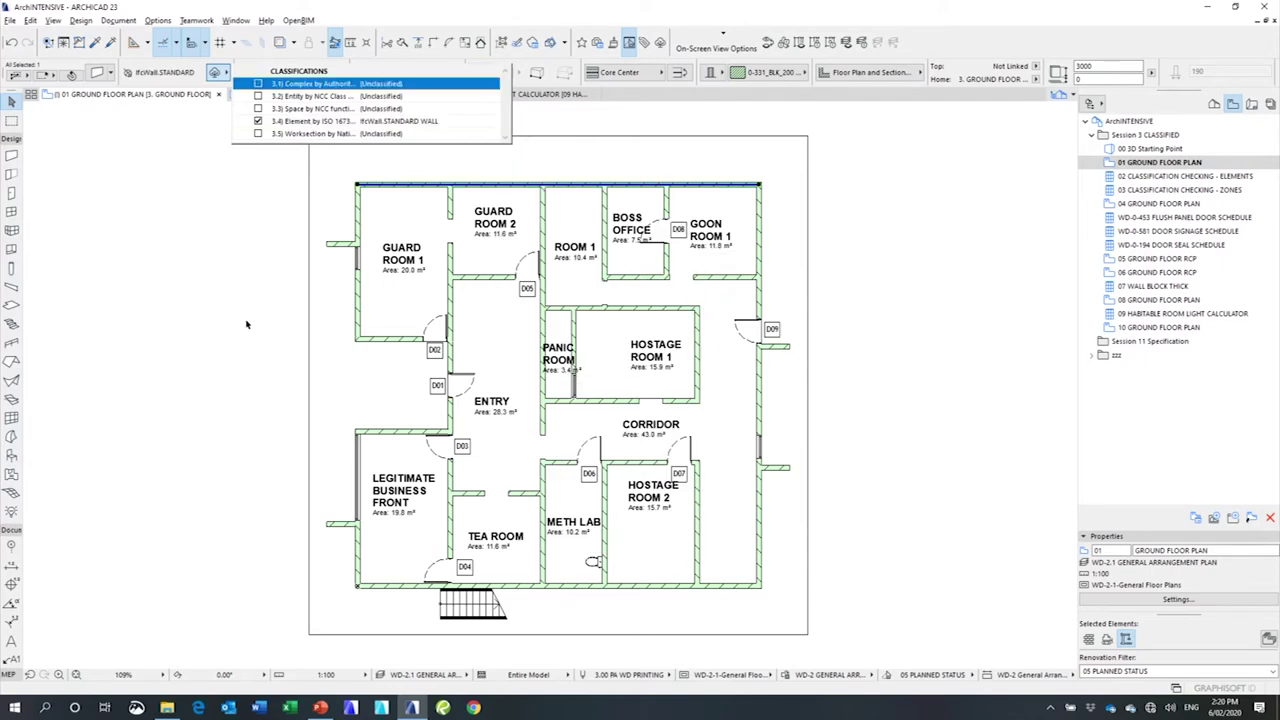
left_click(277, 310)
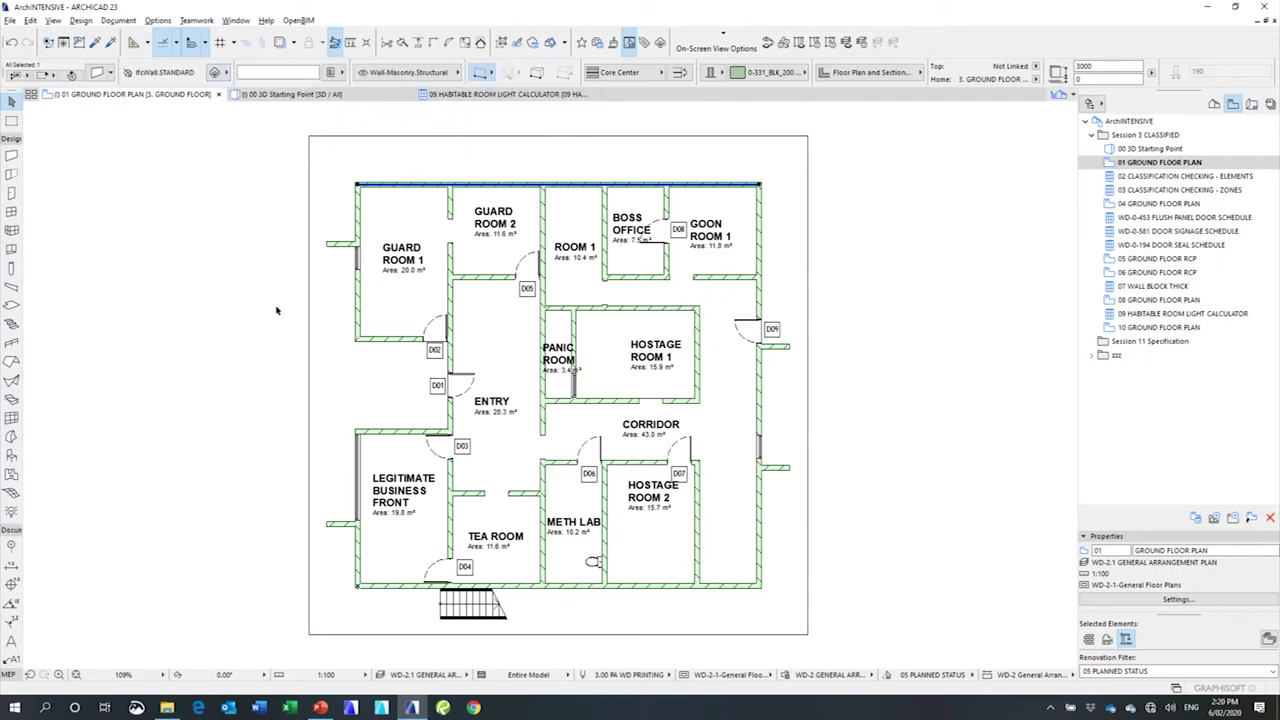
- Open 02 CLASSIFICATION CHECKING - ELEMENTS and set the standard wall's worksection to 0334 STRUCTURAL BLOCKWORK
double_click(1168, 177)
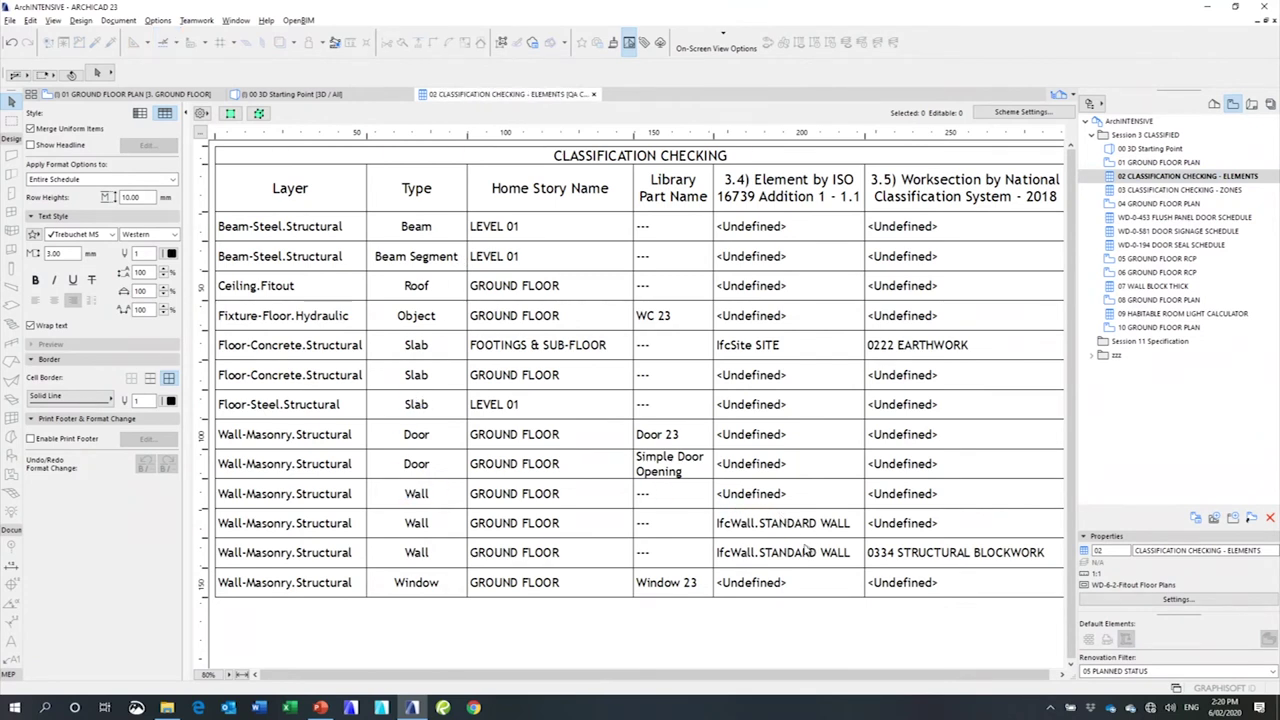
left_click(985, 527)
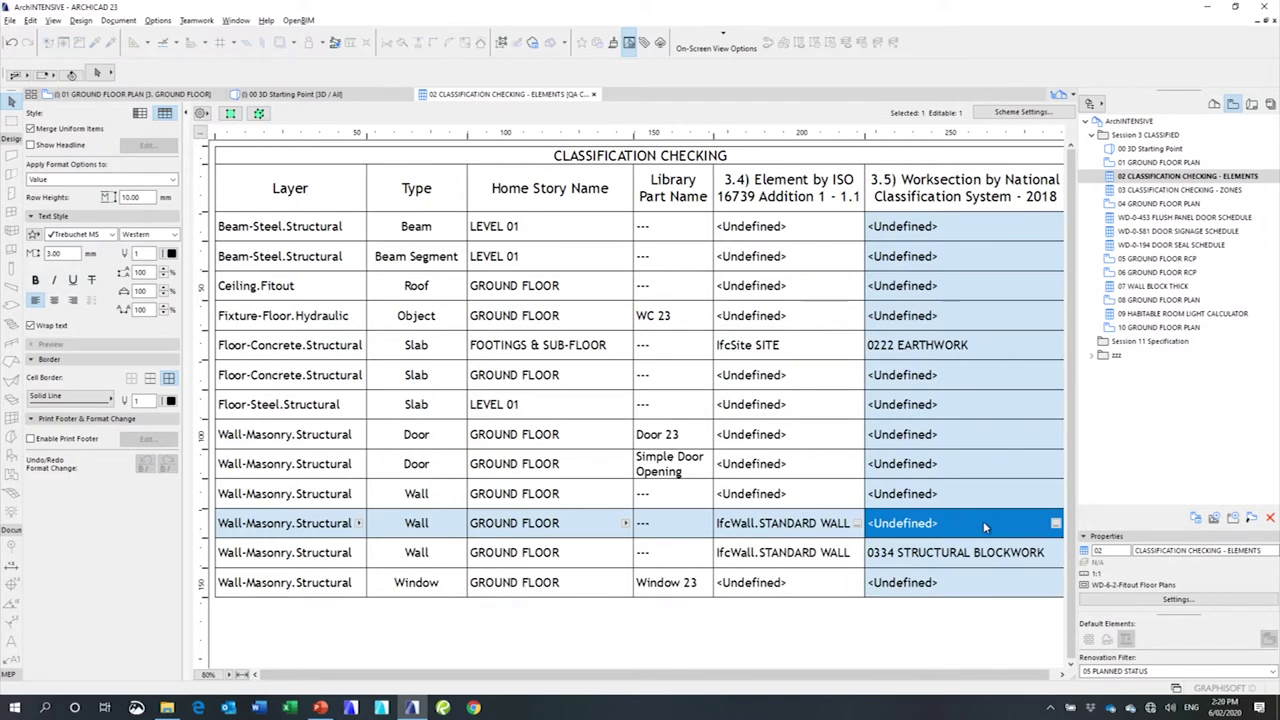
left_click(1055, 523)
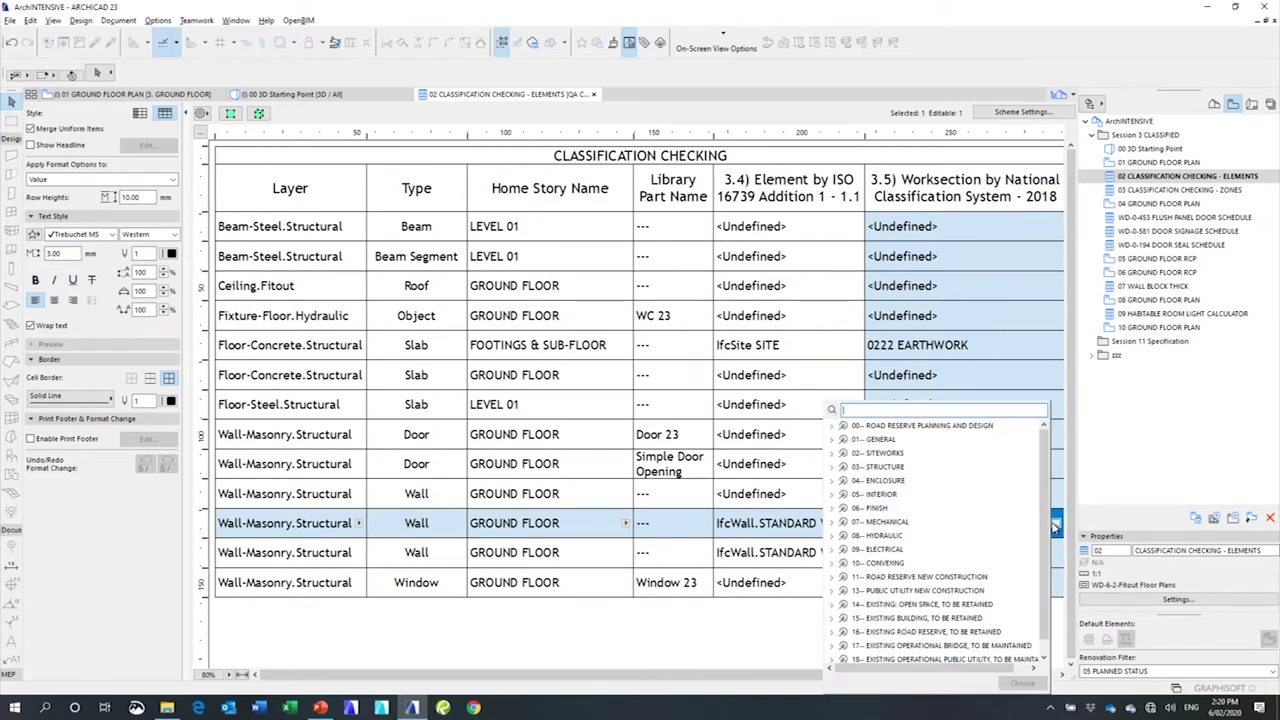
type("blo")
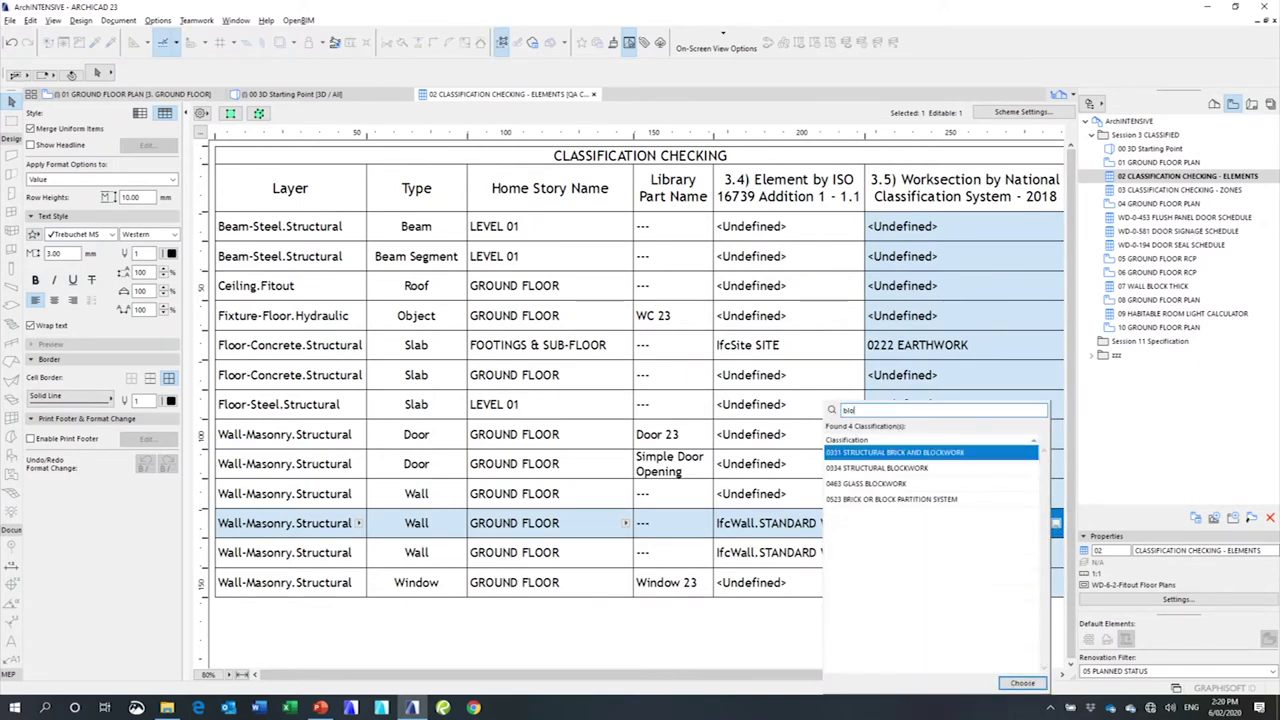
type("ckwor")
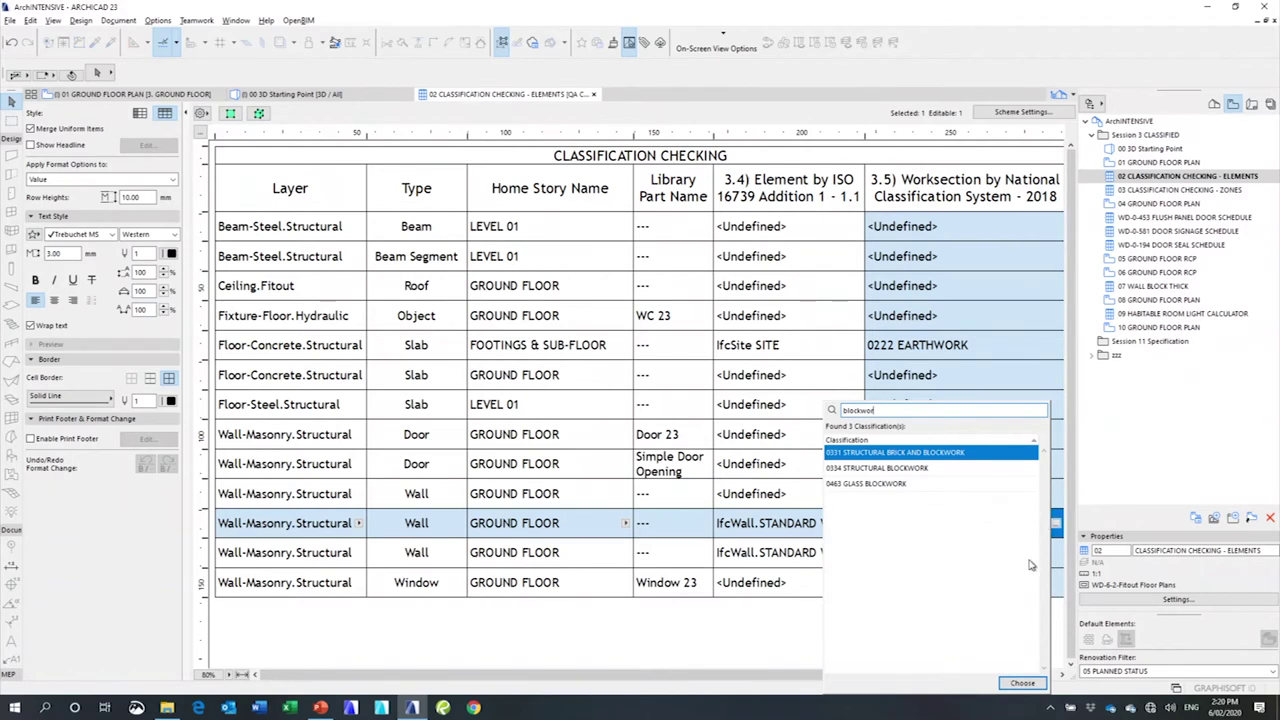
left_click(868, 470)
double_click(868, 470)
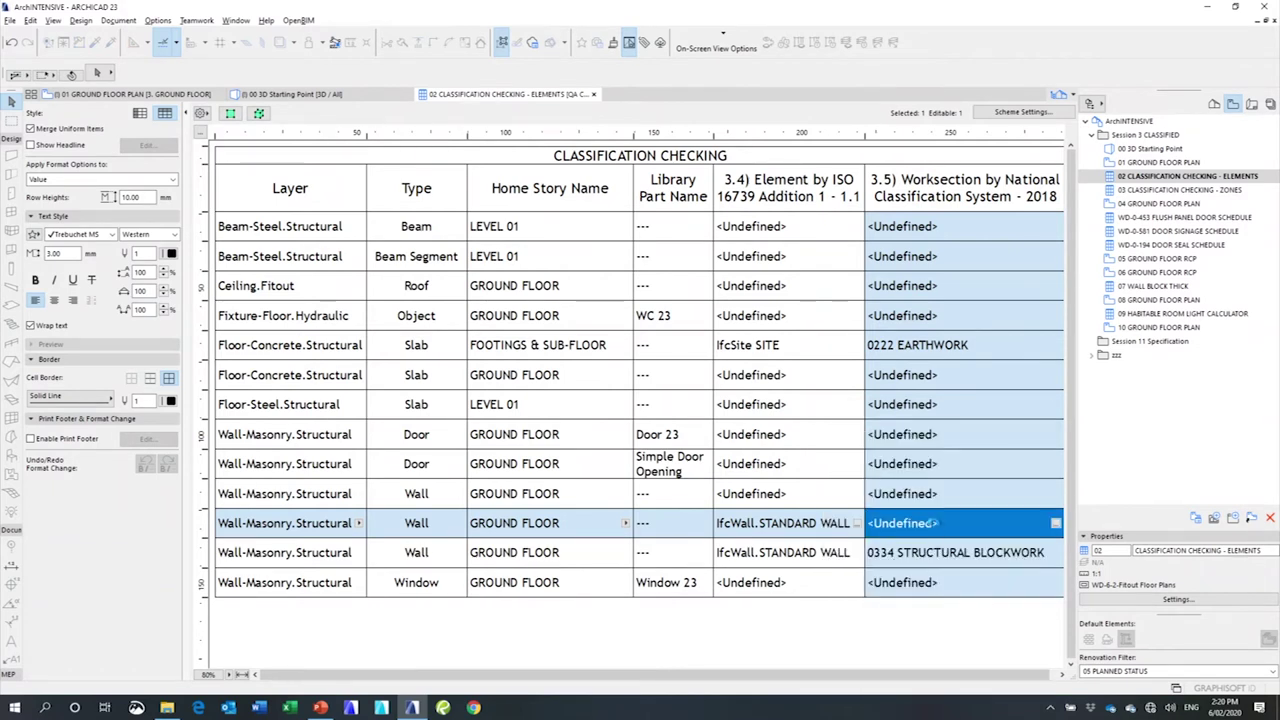
- Give the unclassified wall row IfcWall.STANDARD WALL and worksection 0334 STRUCTURAL BLOCKWORK
left_click(830, 497)
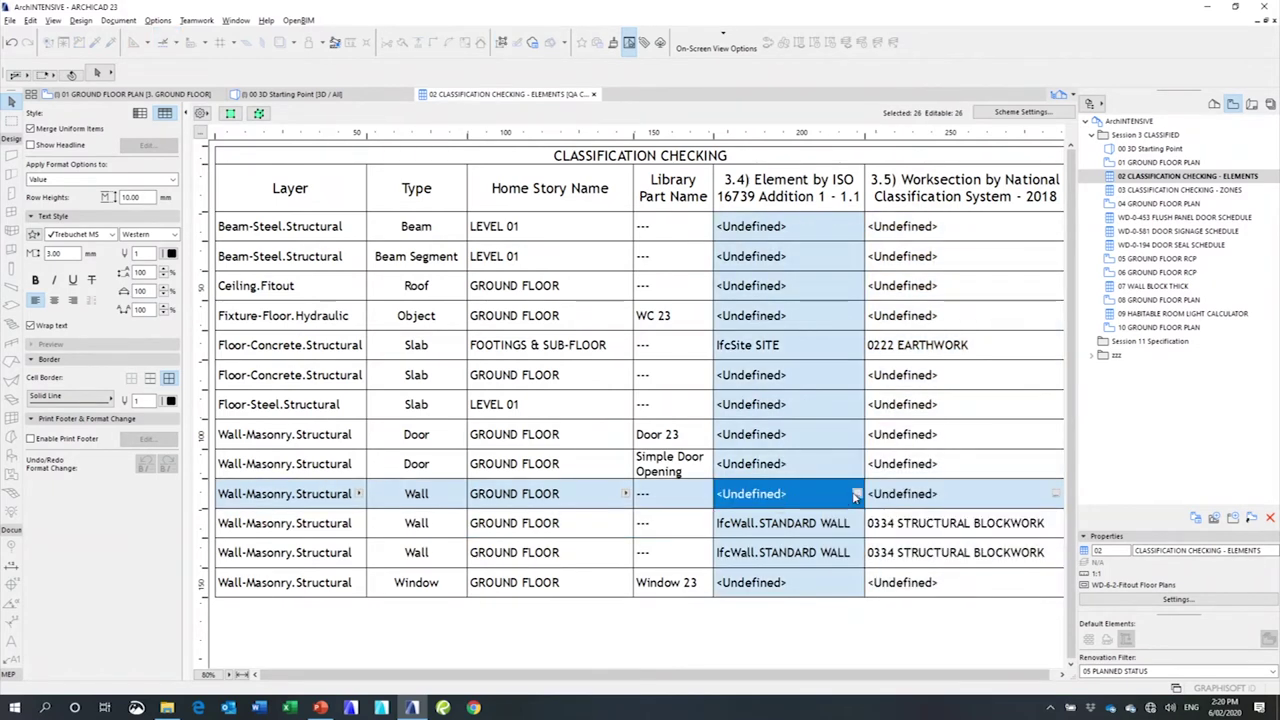
left_click(856, 494)
type("wall")
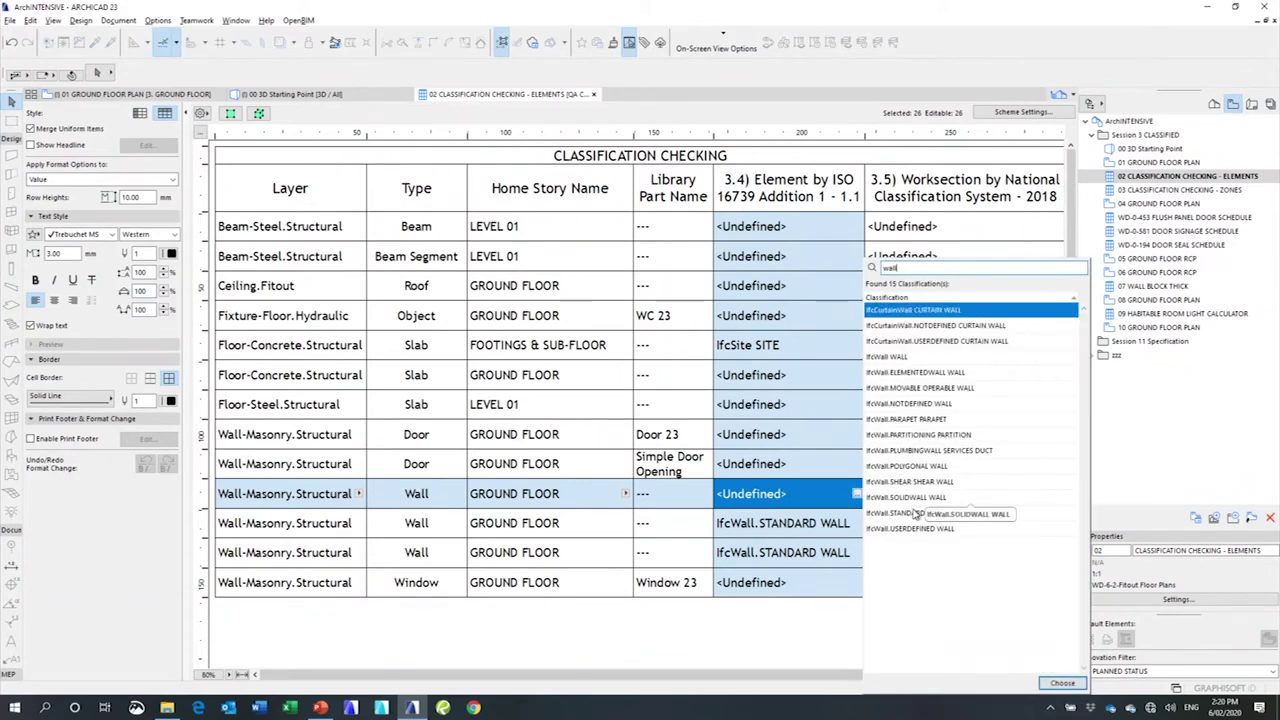
double_click(913, 512)
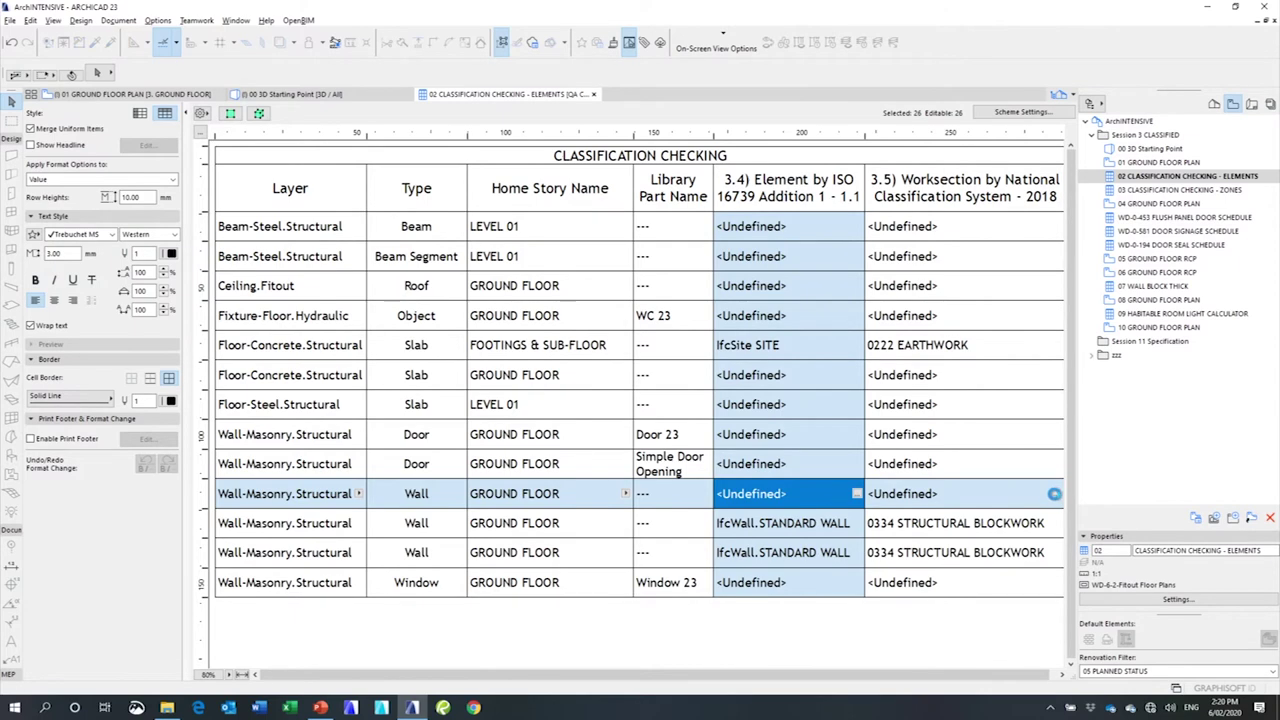
left_click(1040, 493)
left_click(1057, 497)
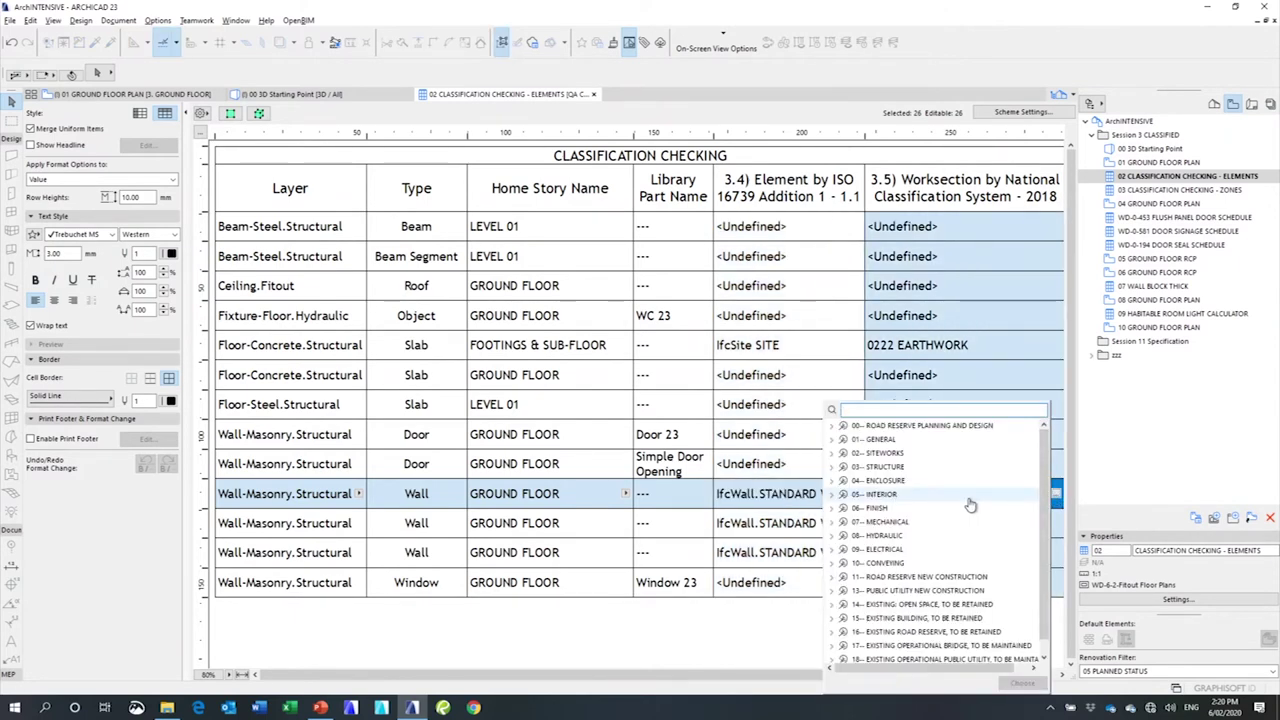
type("block")
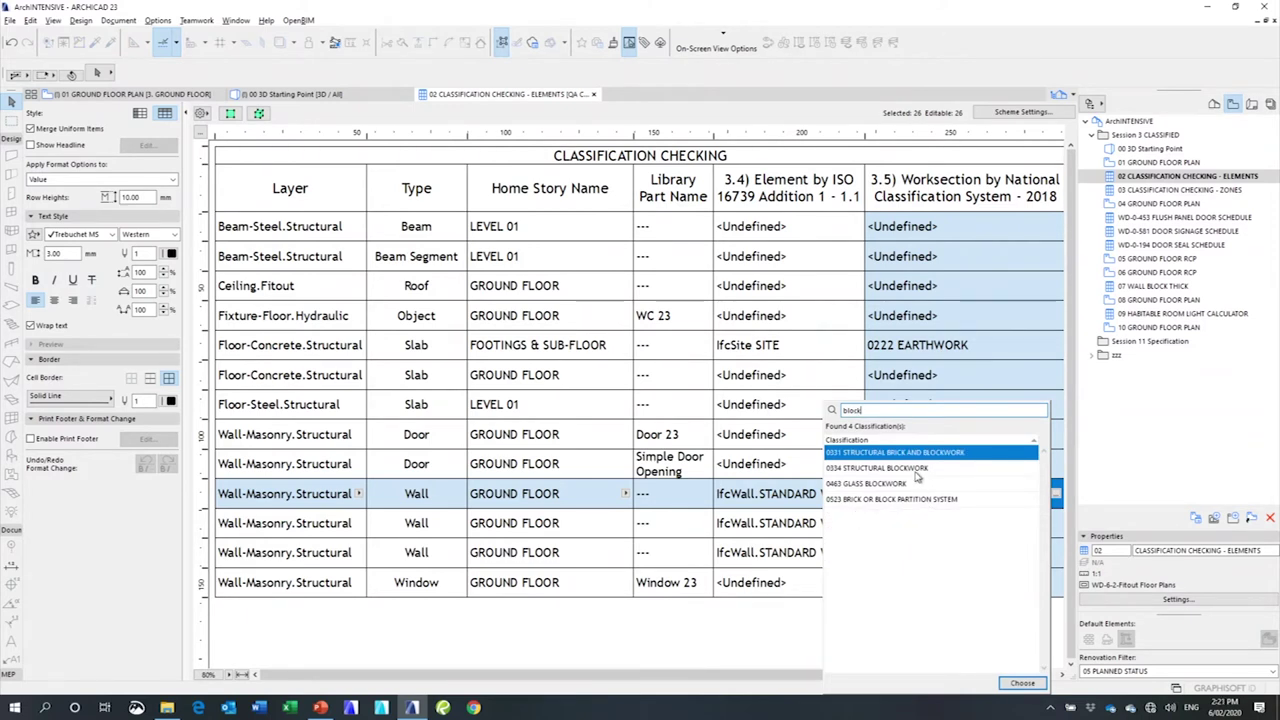
double_click(916, 470)
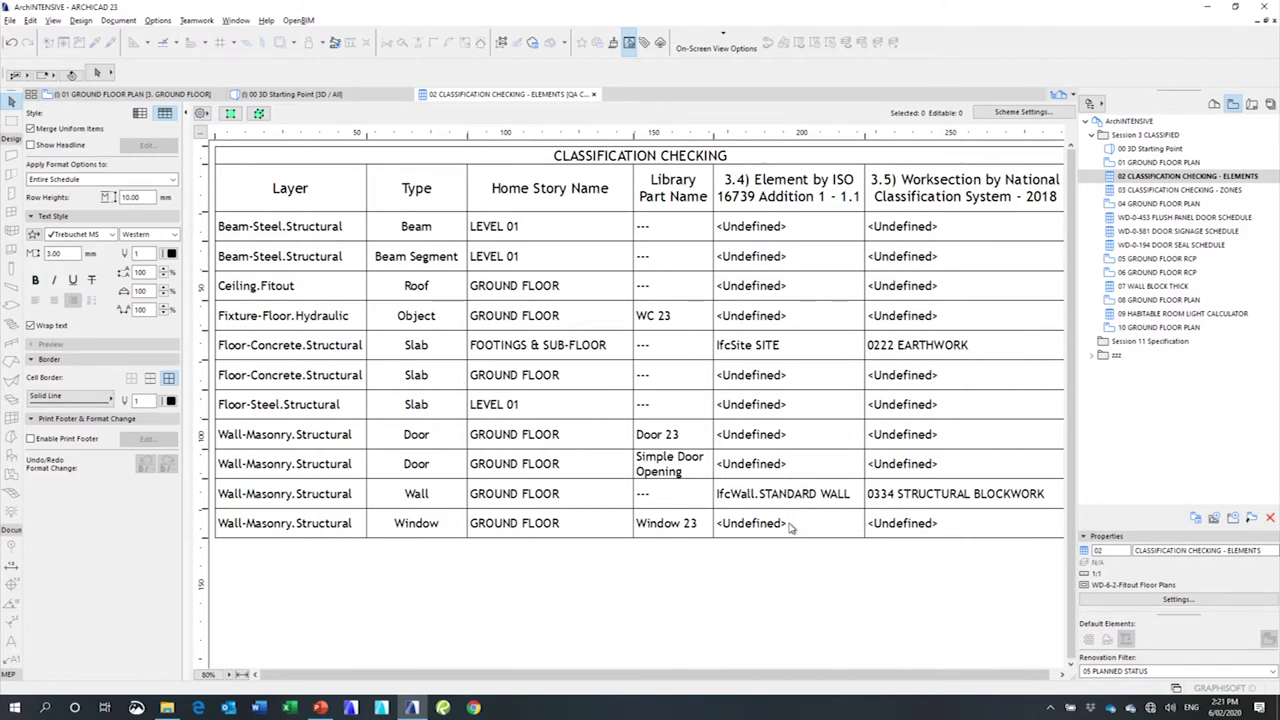
- Review the 03 CLASSIFICATION CHECKING - ZONES schedule zoomed out, then open 04 GROUND FLOOR PLAN
double_click(1140, 190)
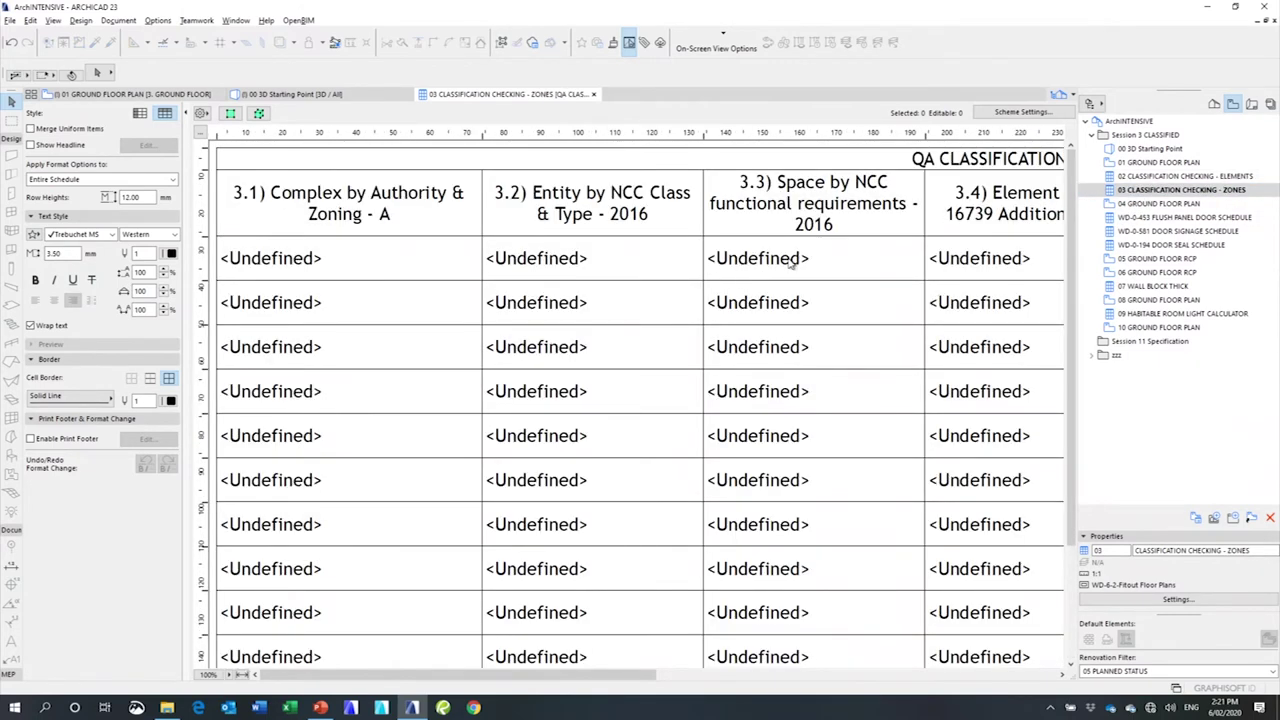
left_click(900, 261)
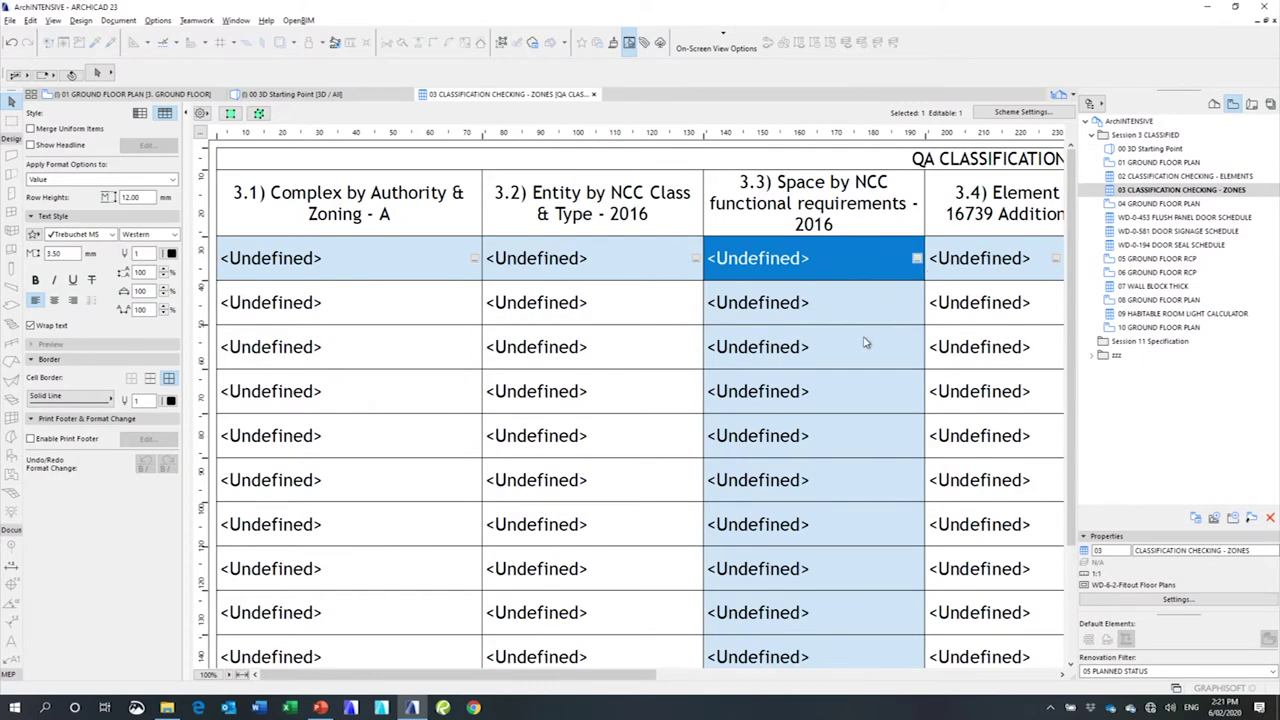
left_click_drag(652, 675, 876, 675)
scroll(897, 668, "right", 5)
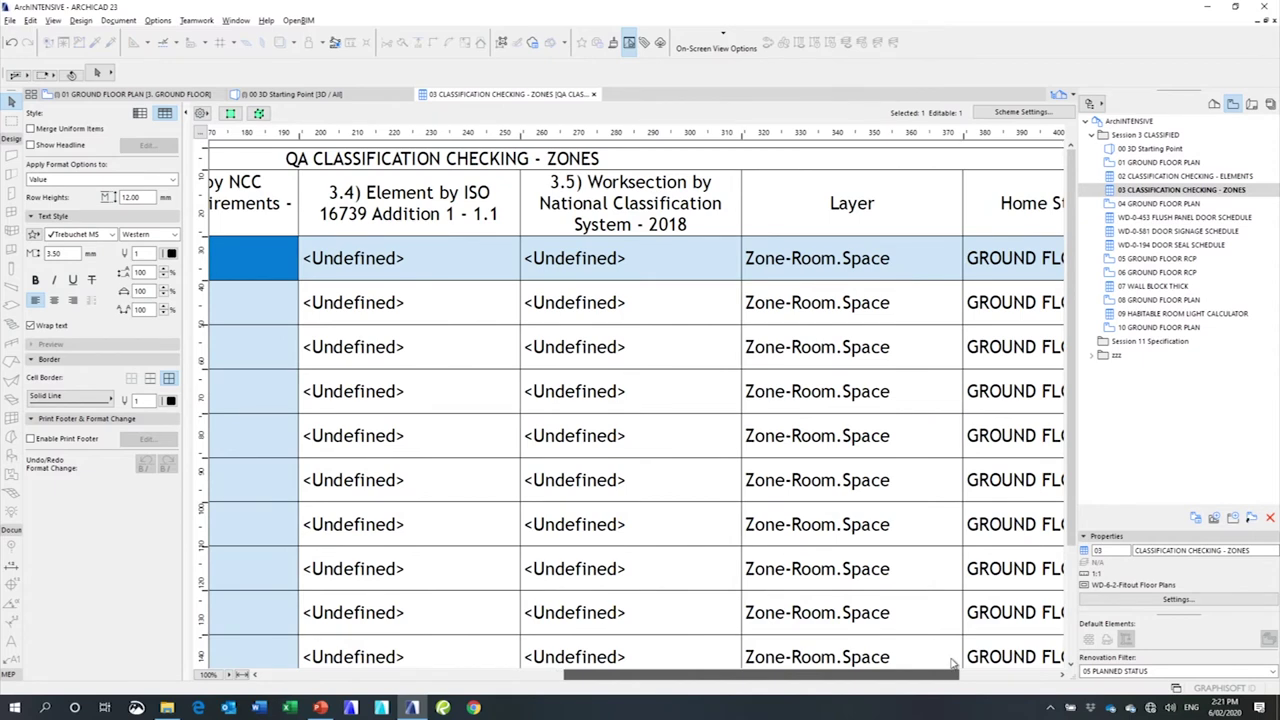
left_click(242, 676)
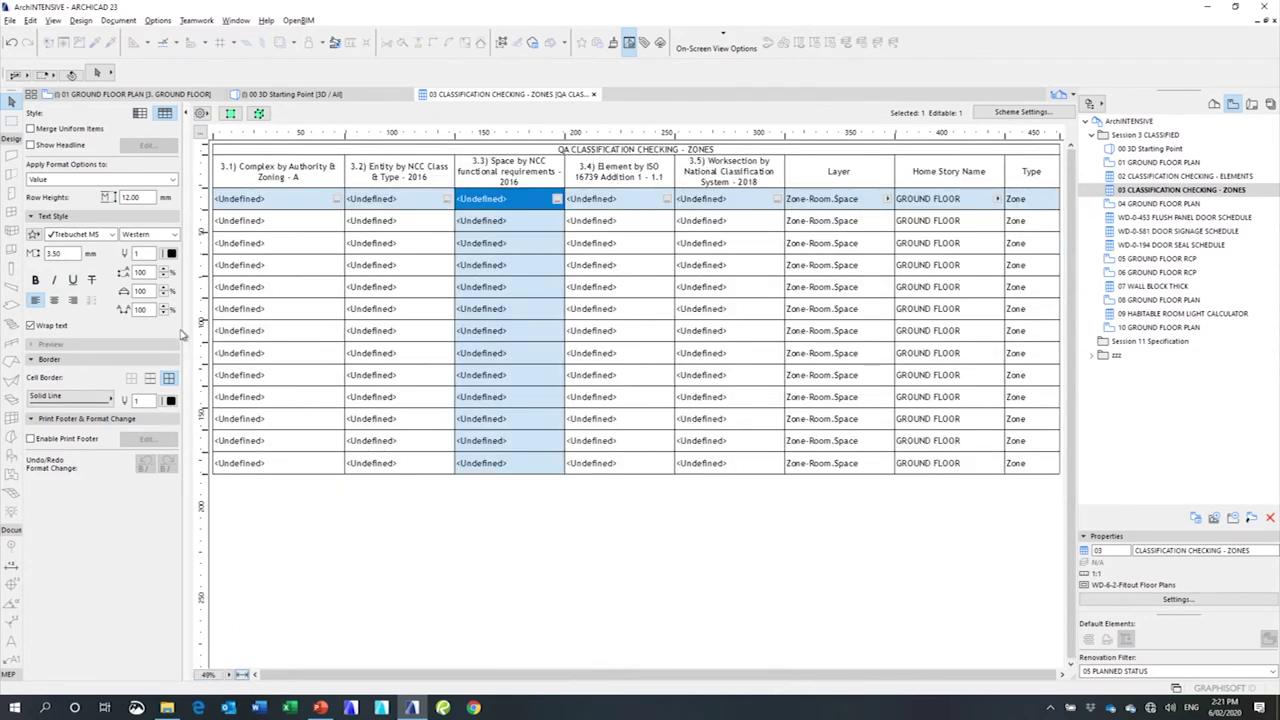
left_click(188, 376)
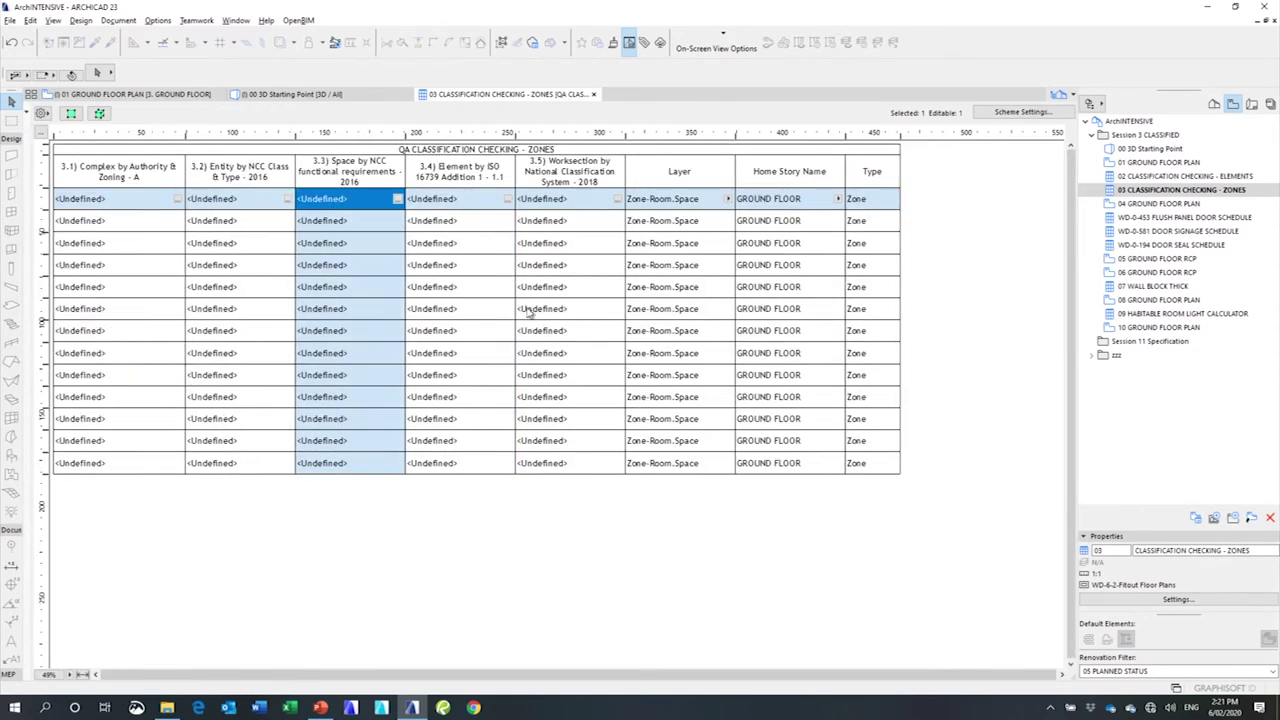
left_click(82, 676)
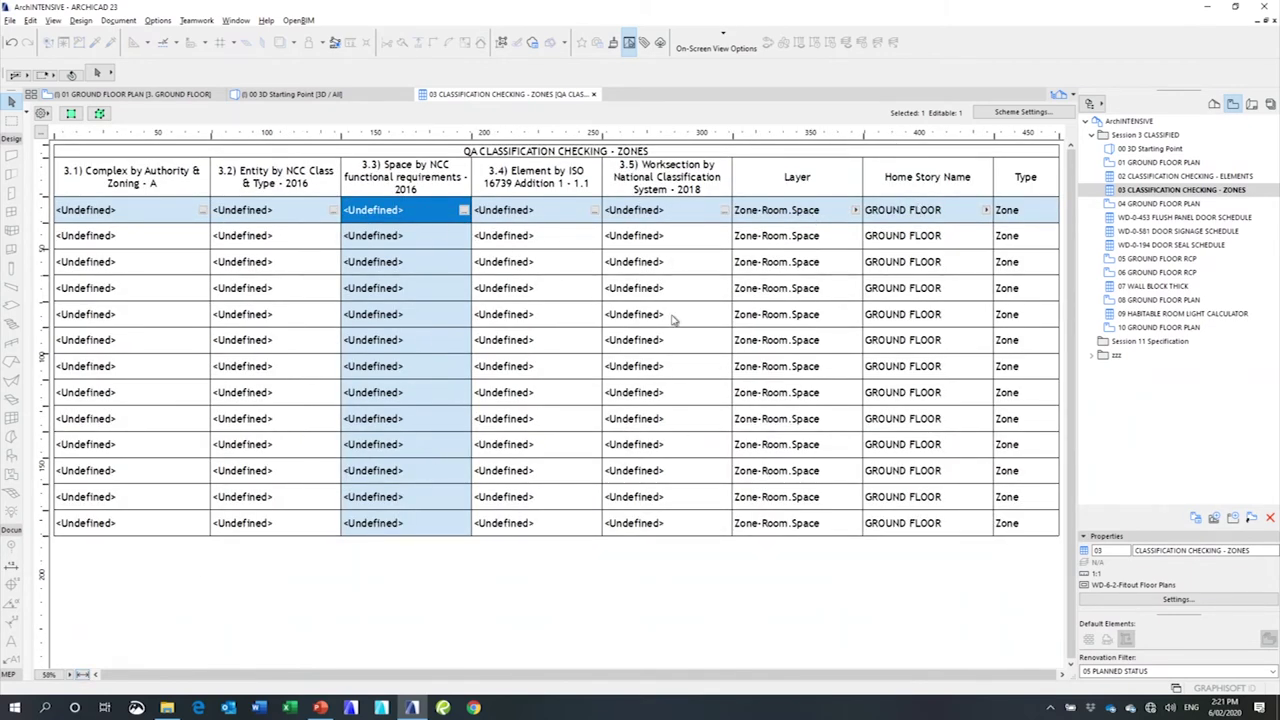
double_click(1177, 205)
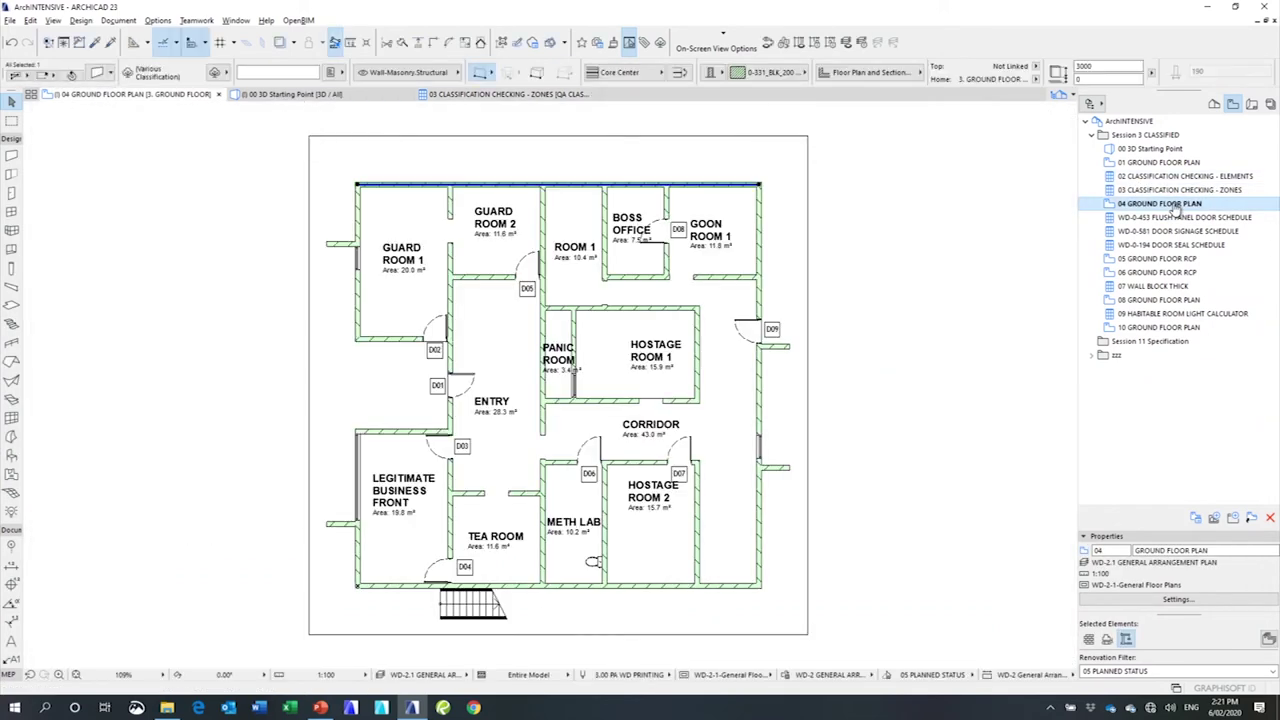
- Deselect the wall and select door D01 beside the entry with the Arrow tool
left_click(929, 210)
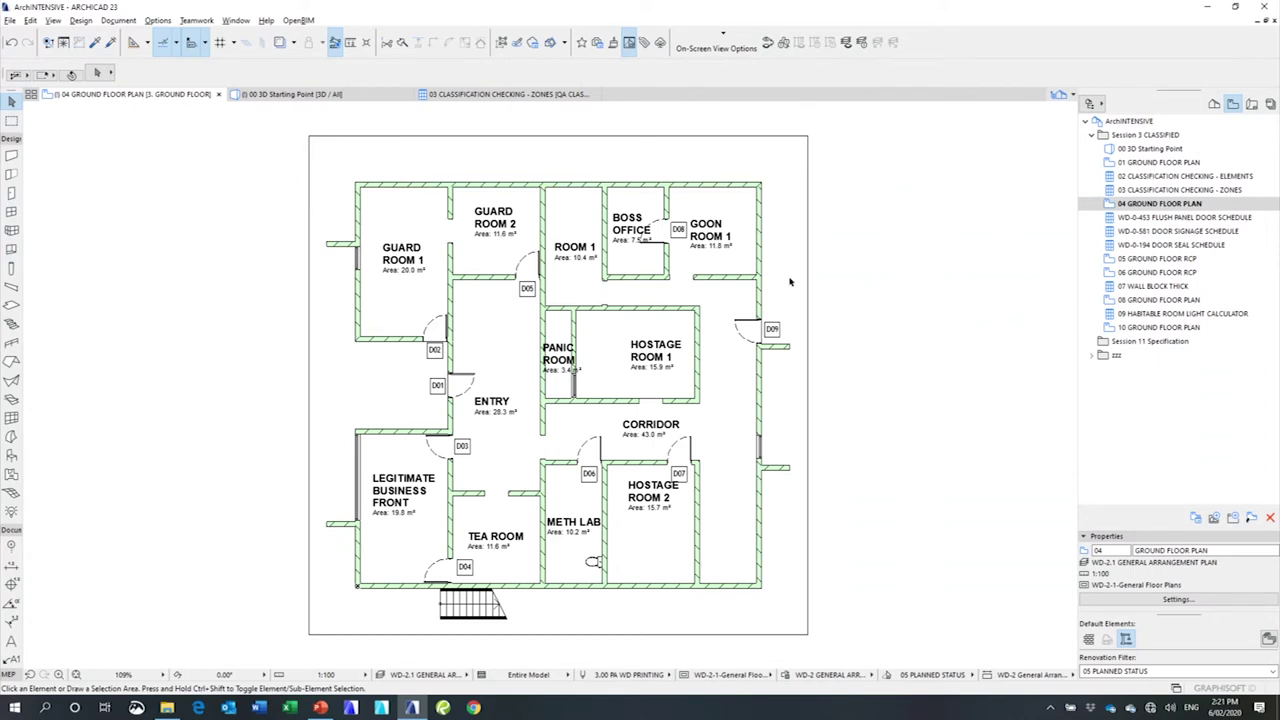
left_click(452, 394)
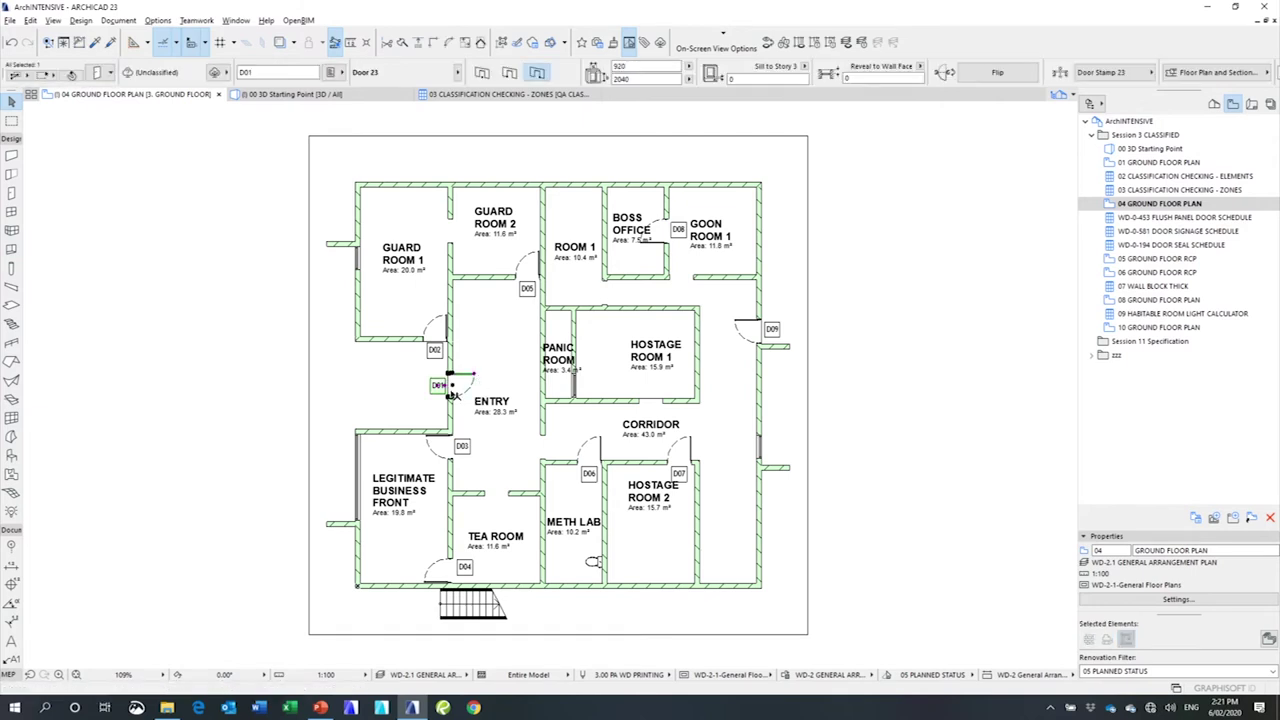
- Inspect the WD-0-453 flush panel door schedule at different zooms, then return to 04 GROUND FLOOR PLAN
double_click(1165, 217)
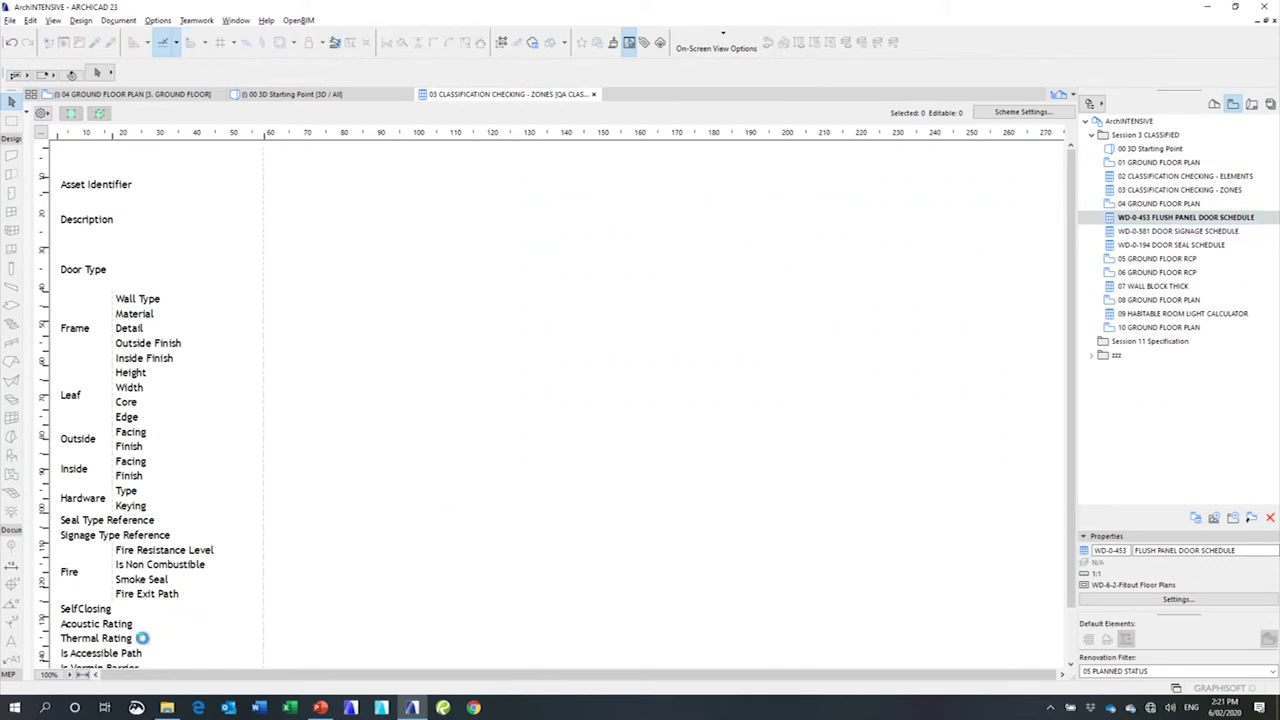
left_click(82, 675)
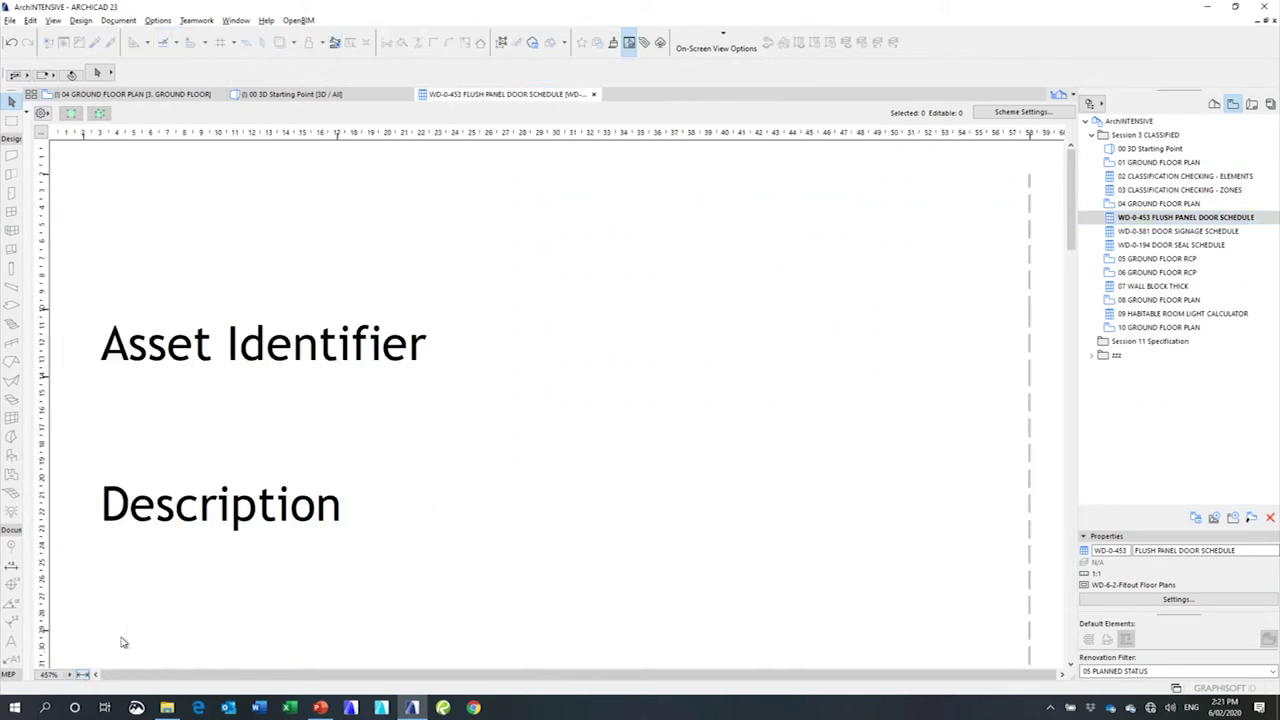
left_click(48, 675)
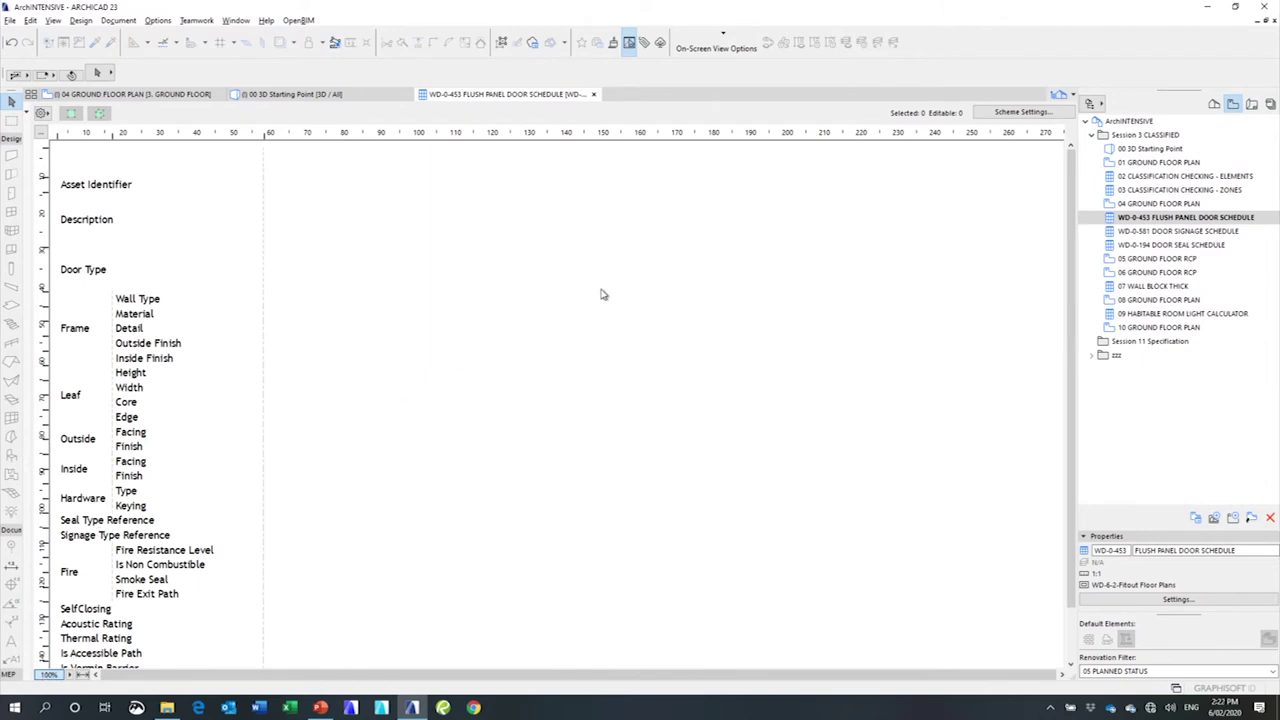
left_click(160, 96)
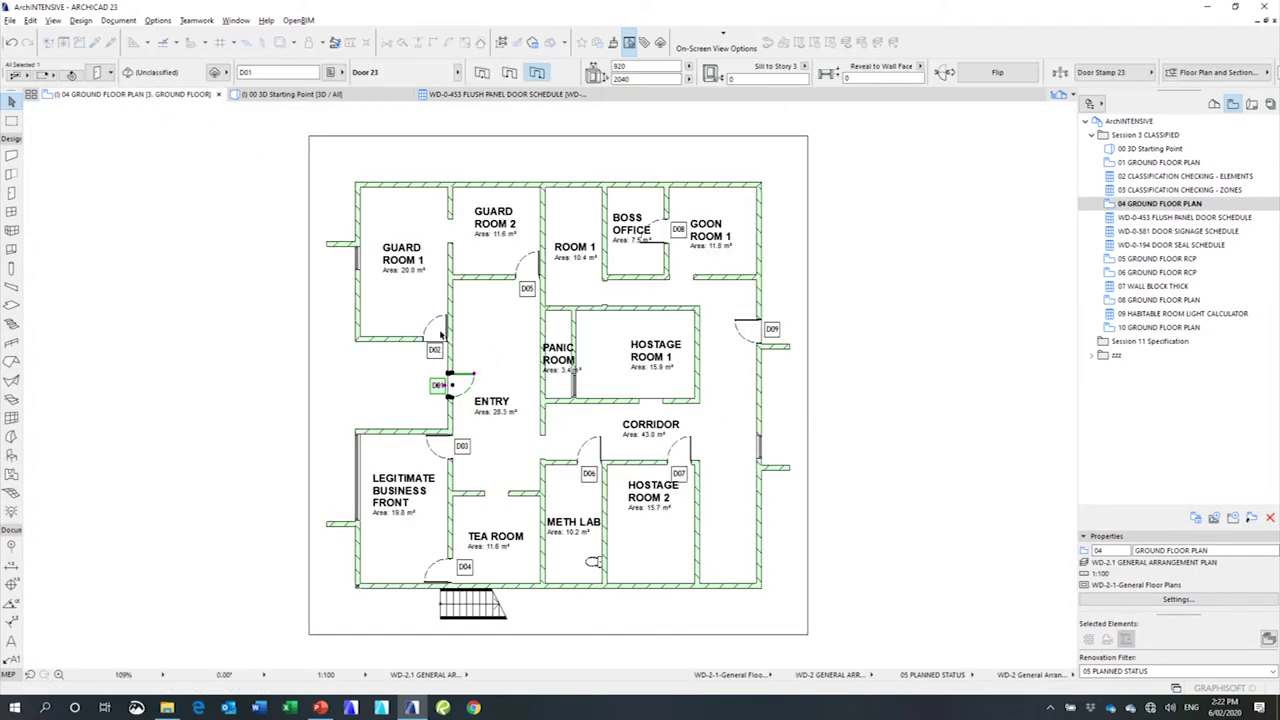
- Enable door D01's ISO element classification and set it to IfcDoor.DOOR DOOR
left_click(214, 72)
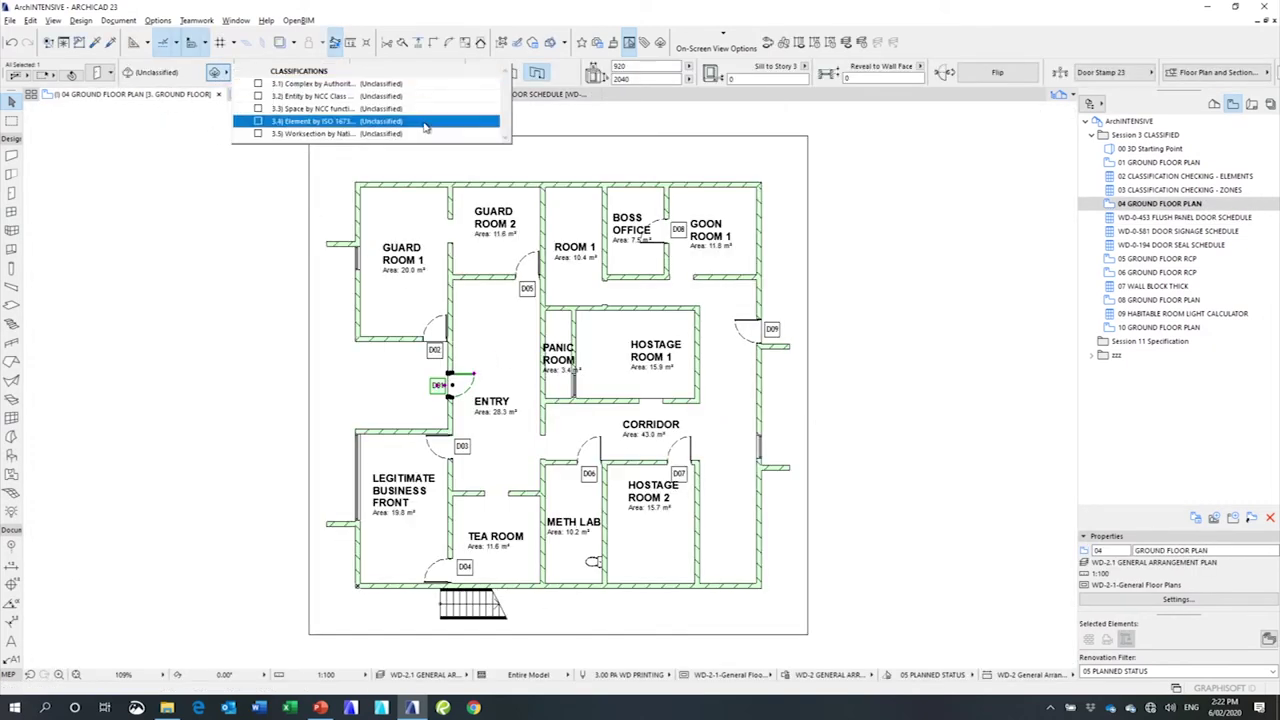
left_click(258, 121)
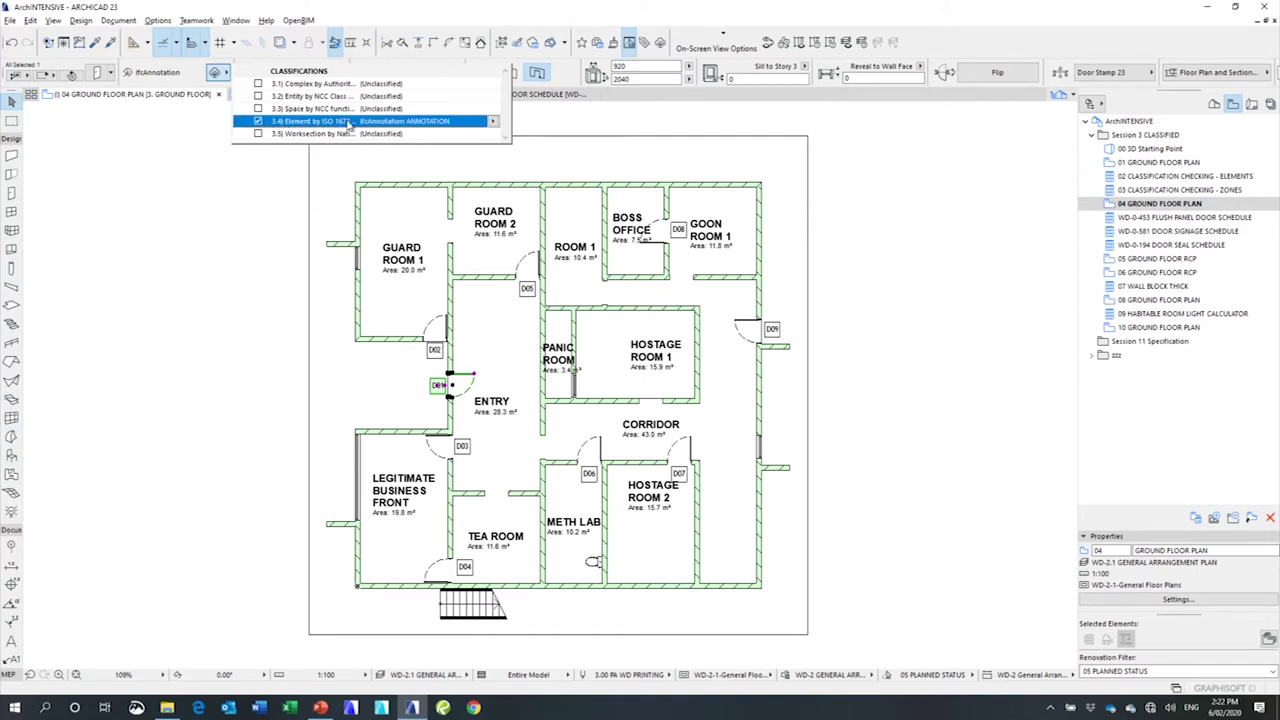
left_click(494, 121)
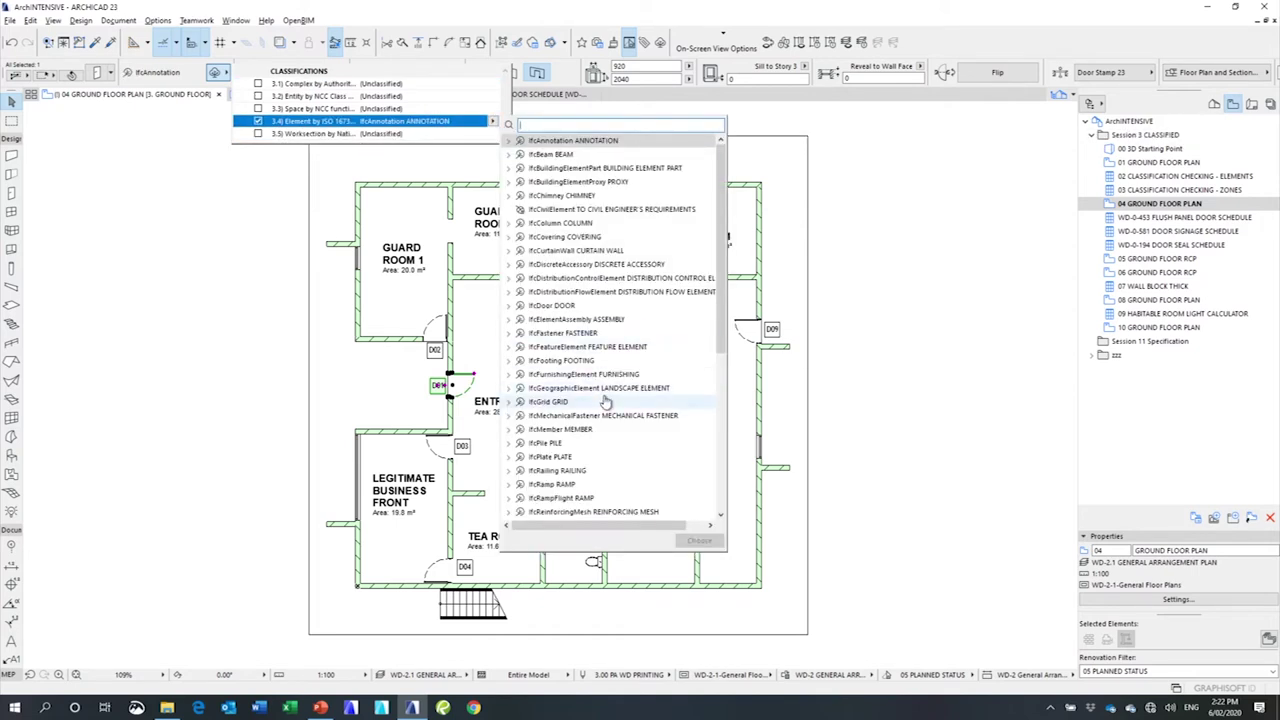
type("door")
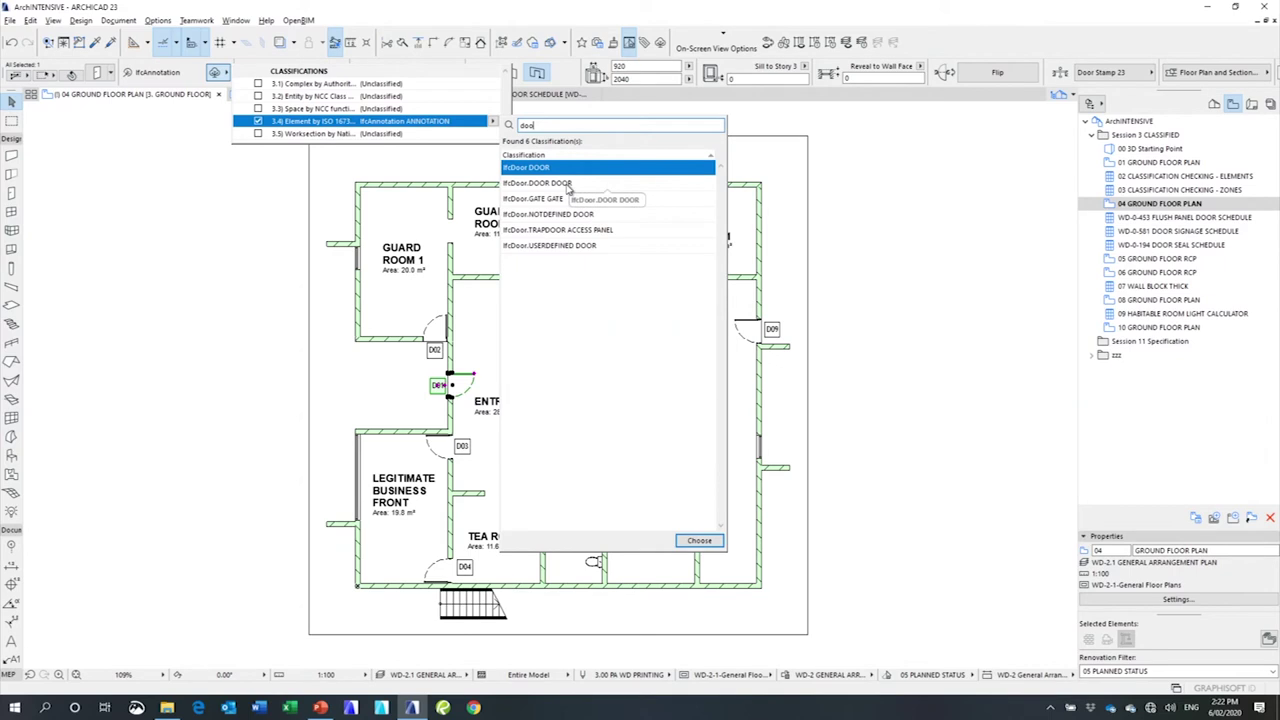
key("Return")
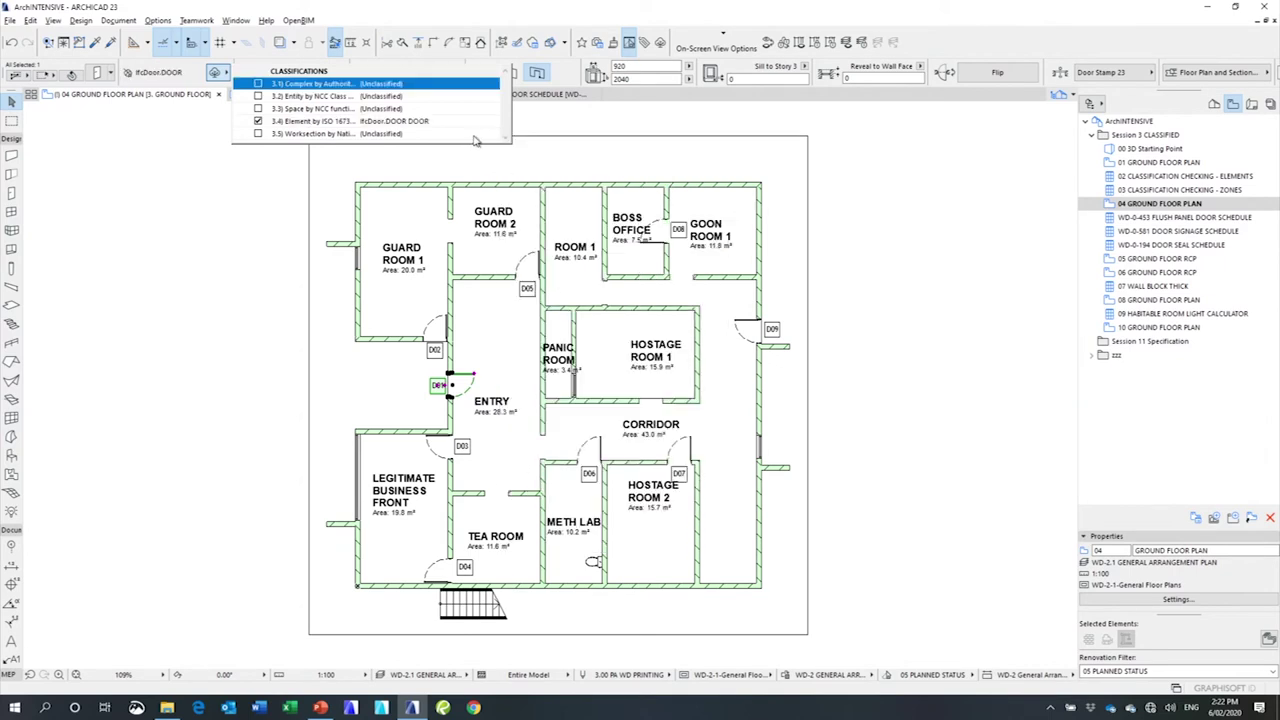
- Enable D01's worksection classification and assign 0453 DOOR OR ACCESS PANEL under 04 ENCLOSURE › 045
left_click(487, 134)
left_click(258, 133)
left_click(492, 136)
left_click(494, 136)
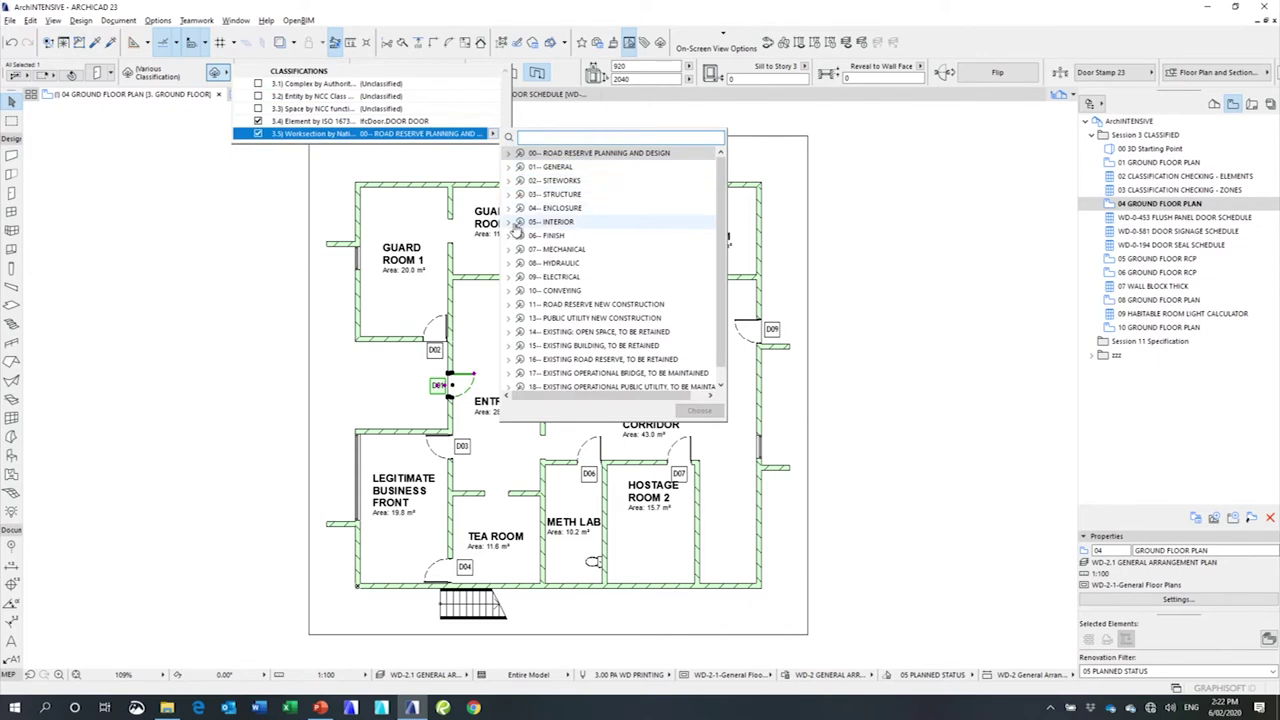
left_click(509, 208)
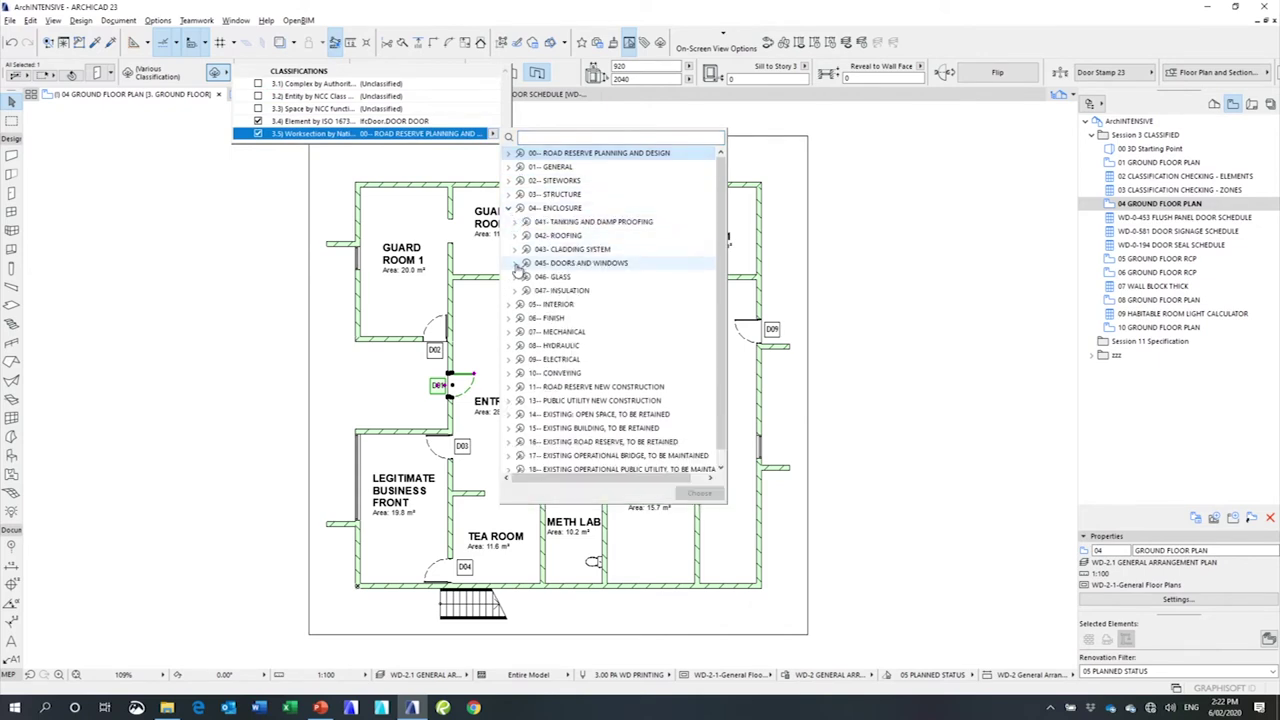
left_click(514, 263)
left_click(560, 291)
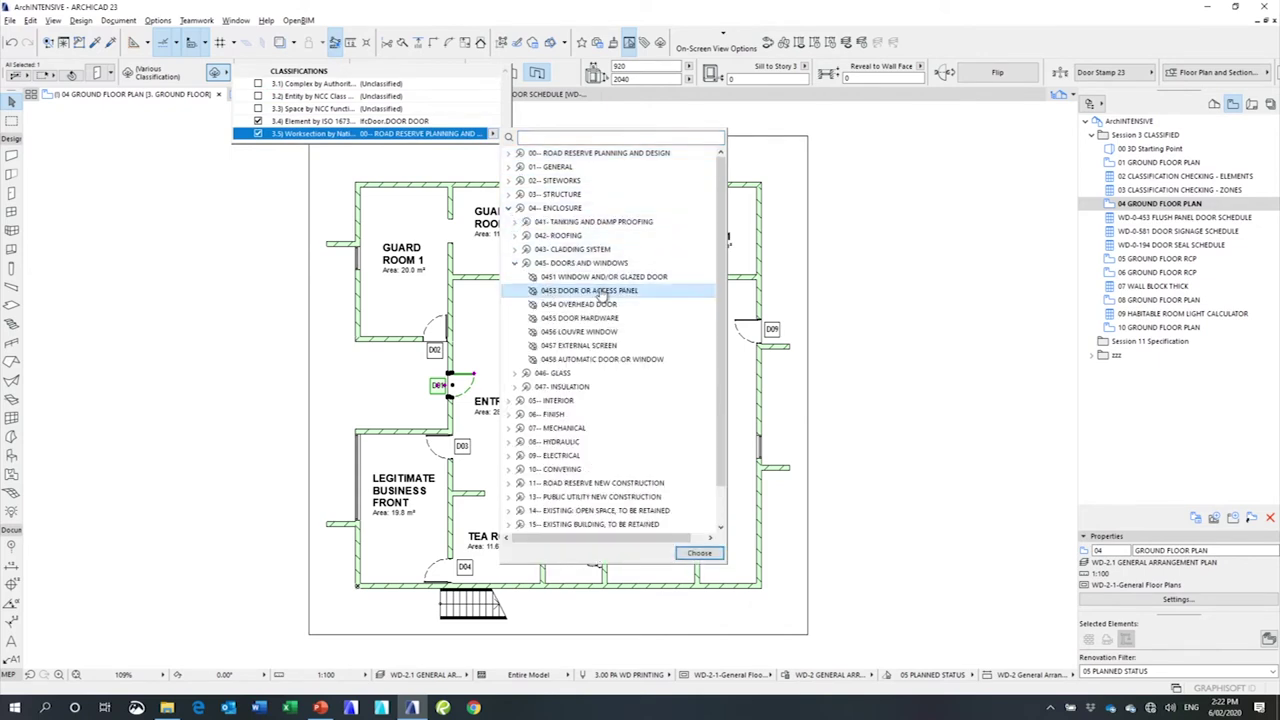
double_click(598, 291)
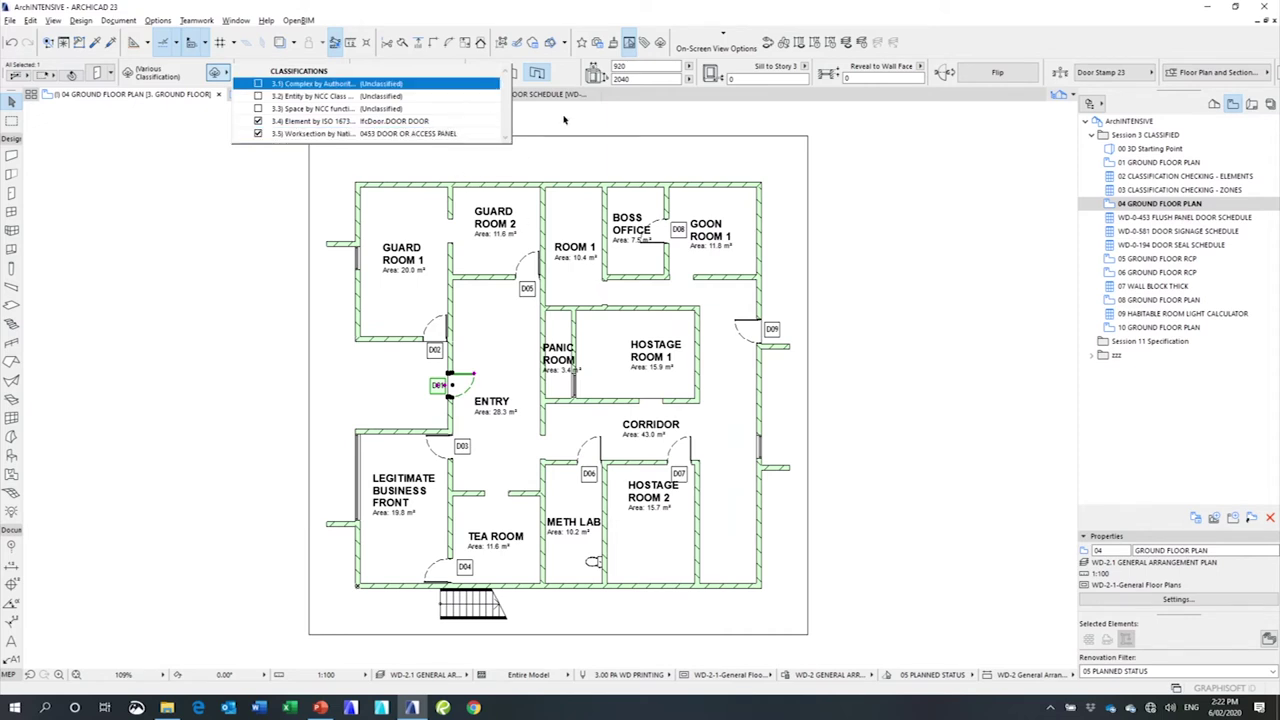
left_click(270, 343)
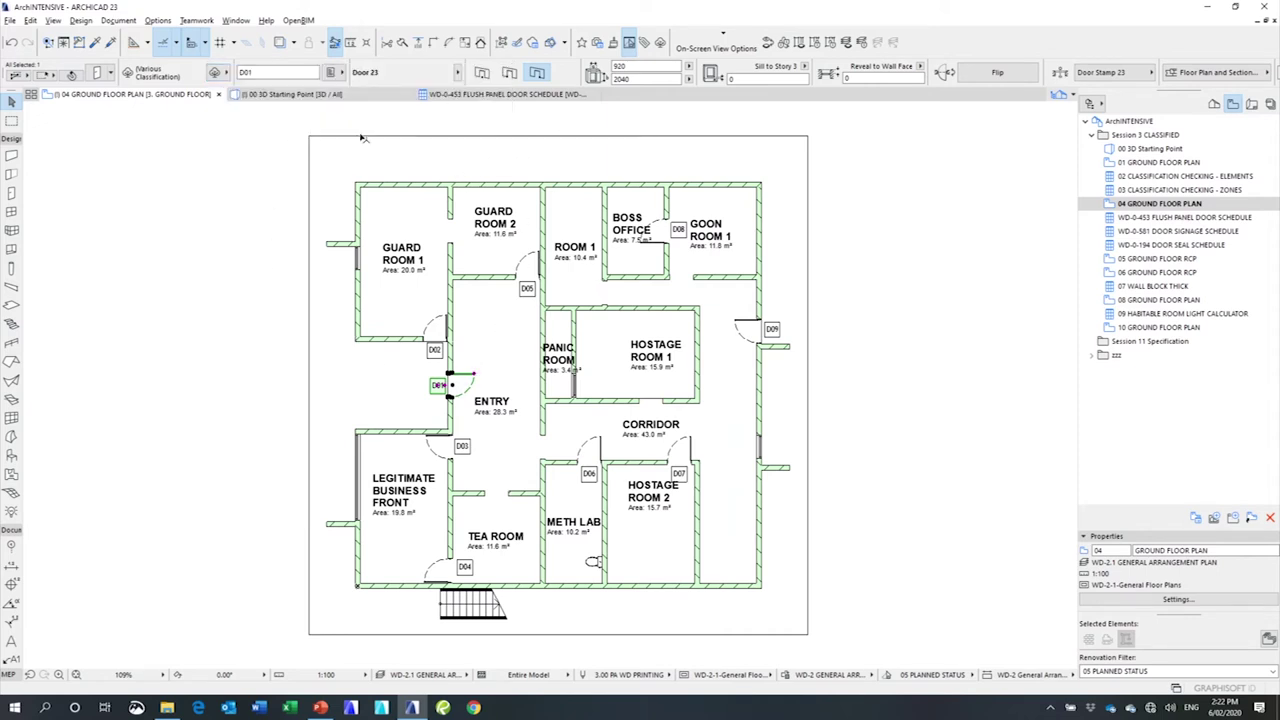
left_click(479, 97)
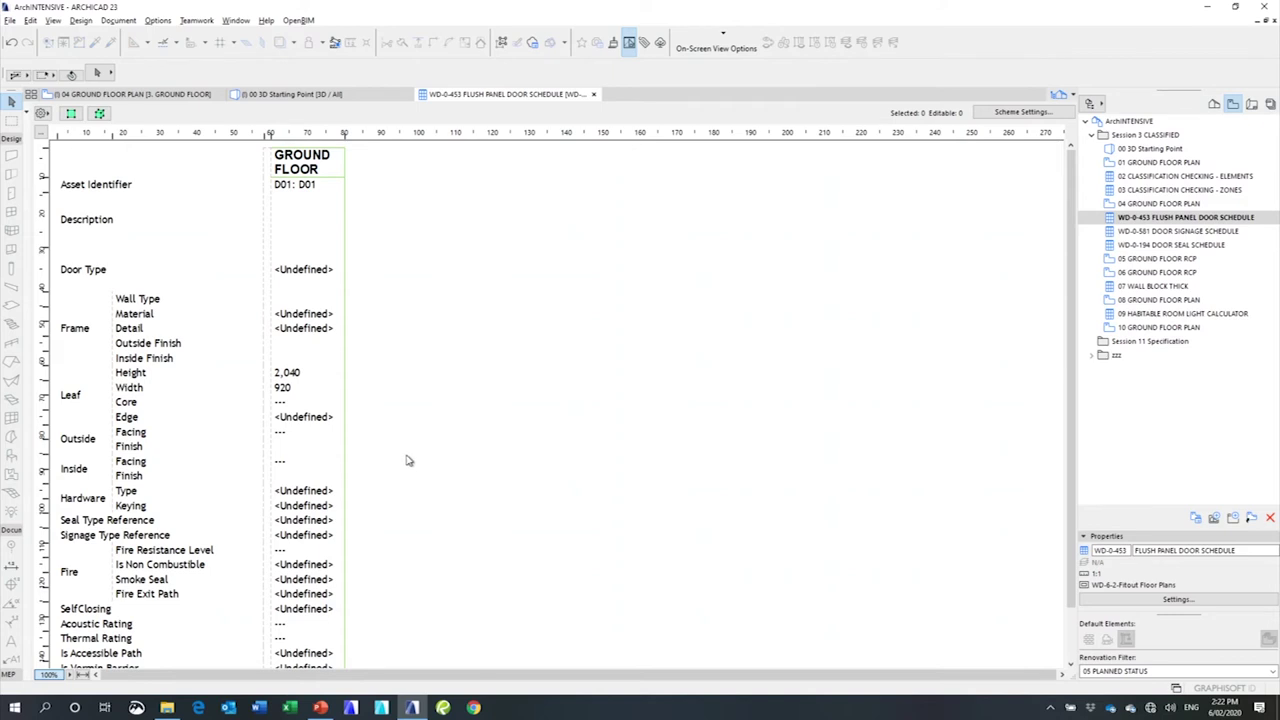
- Return to 04 GROUND FLOOR PLAN after confirming D01 is listed in the WD-0-453 schedule
left_click(148, 95)
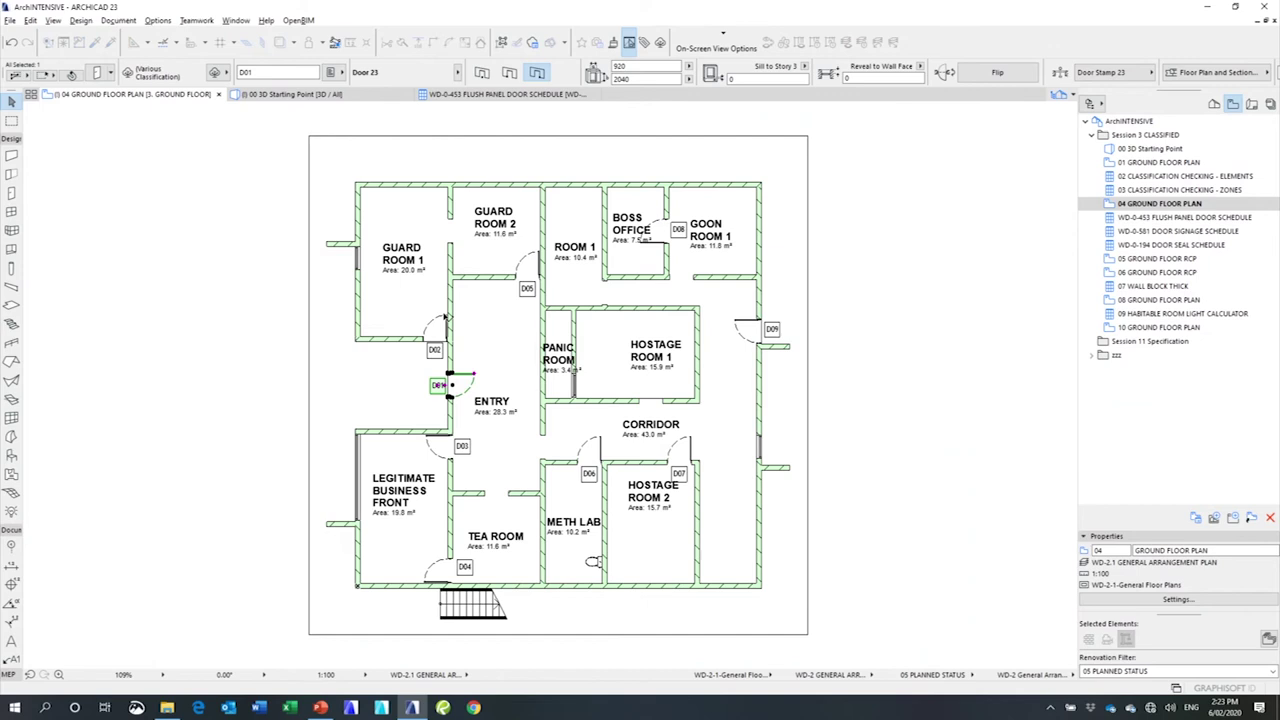
- Add doors D05, D08, D09, D07, D06, D04 and D03 to the selection
left_click(527, 255, "shift")
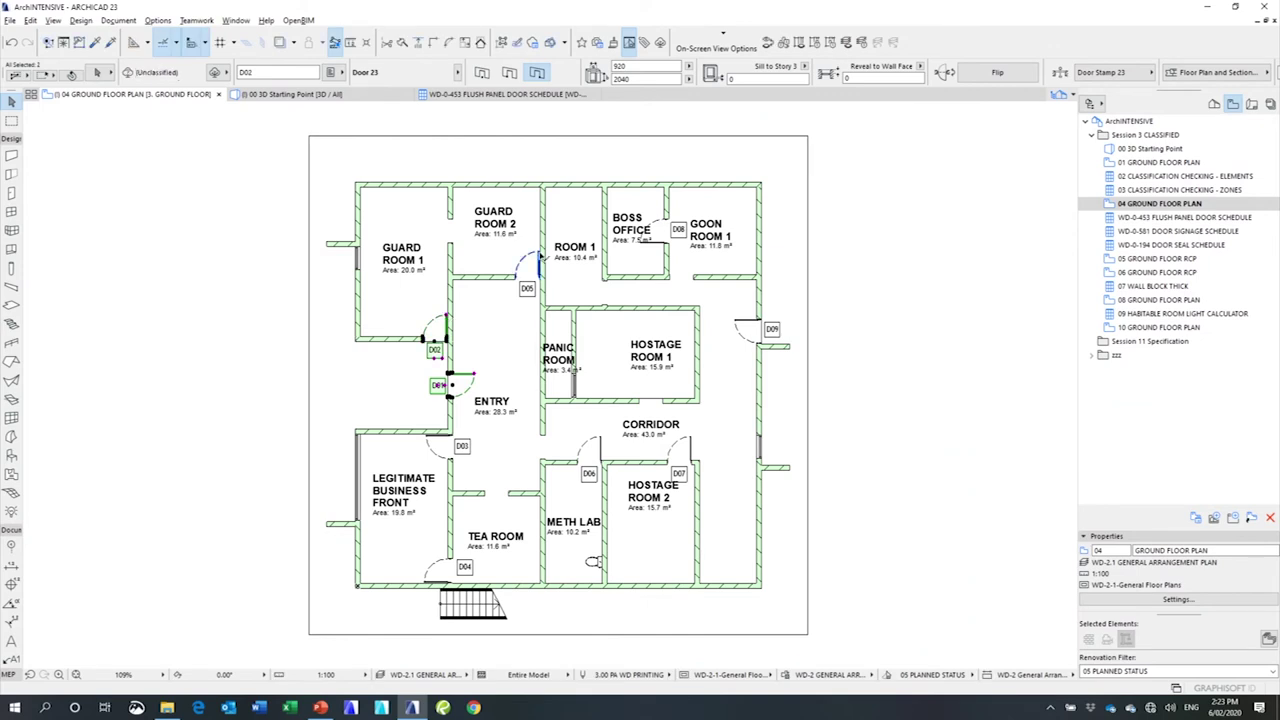
left_click(645, 246, "shift")
left_click(738, 323, "shift")
left_click(689, 442, "shift")
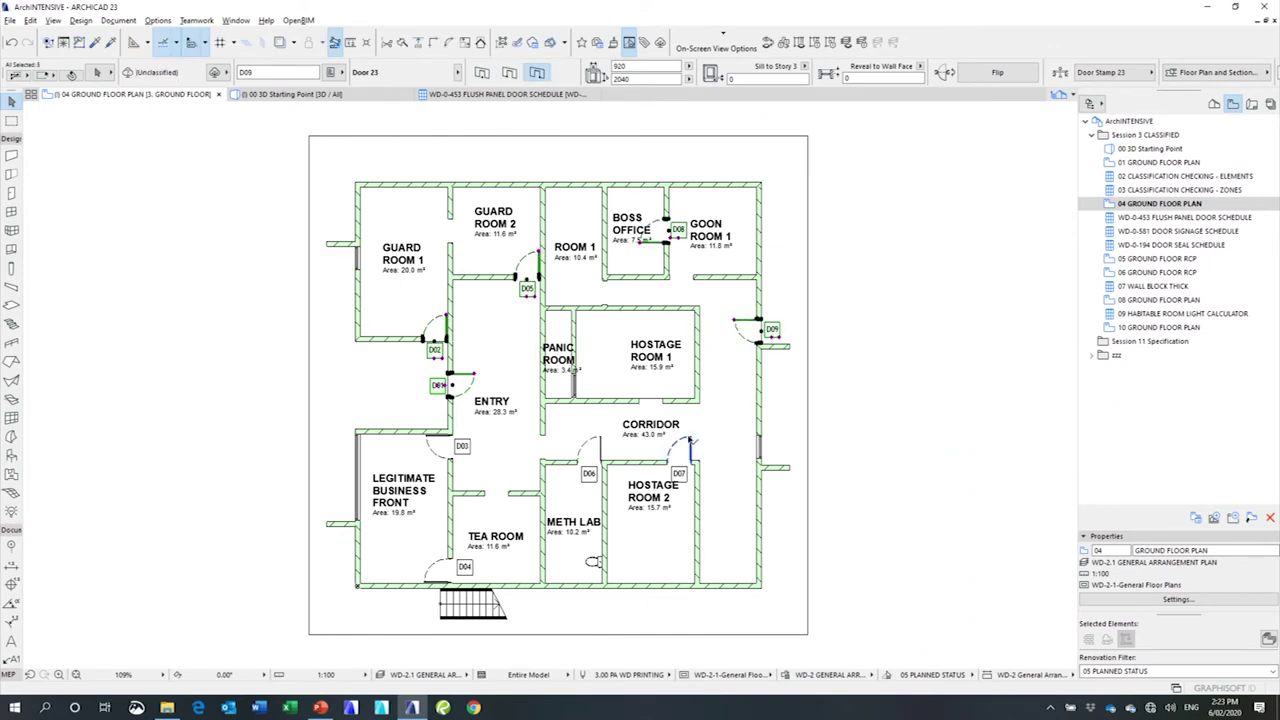
left_click(590, 450, "shift")
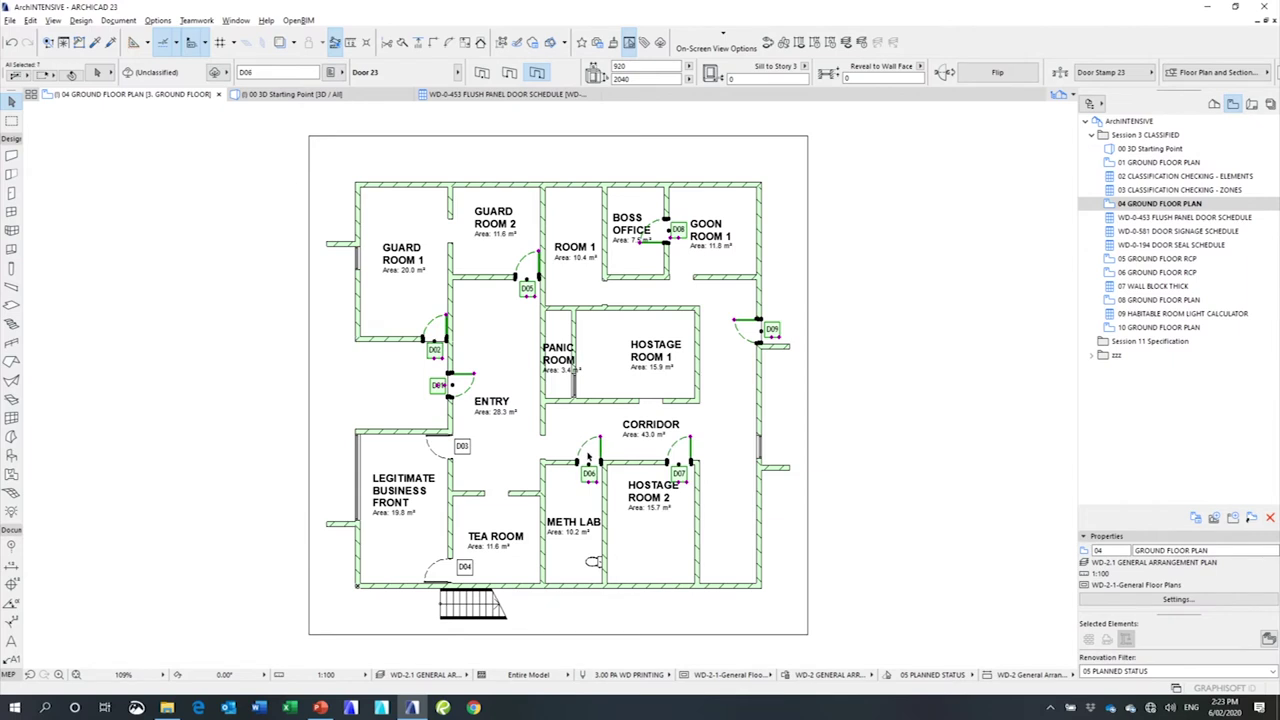
left_click(428, 582, "shift")
left_click(429, 439, "shift")
- Enable the selected doors' ISO element classification and set it to IfcDoor DOOR
left_click(221, 74)
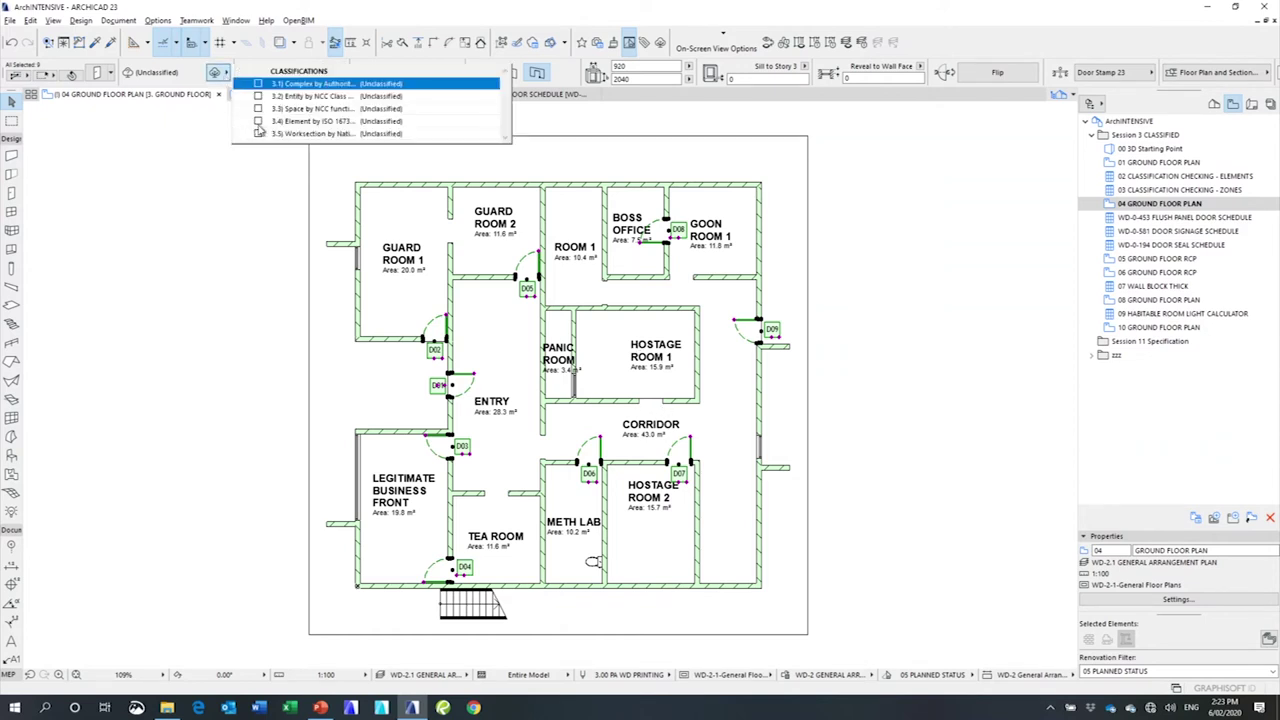
left_click(258, 121)
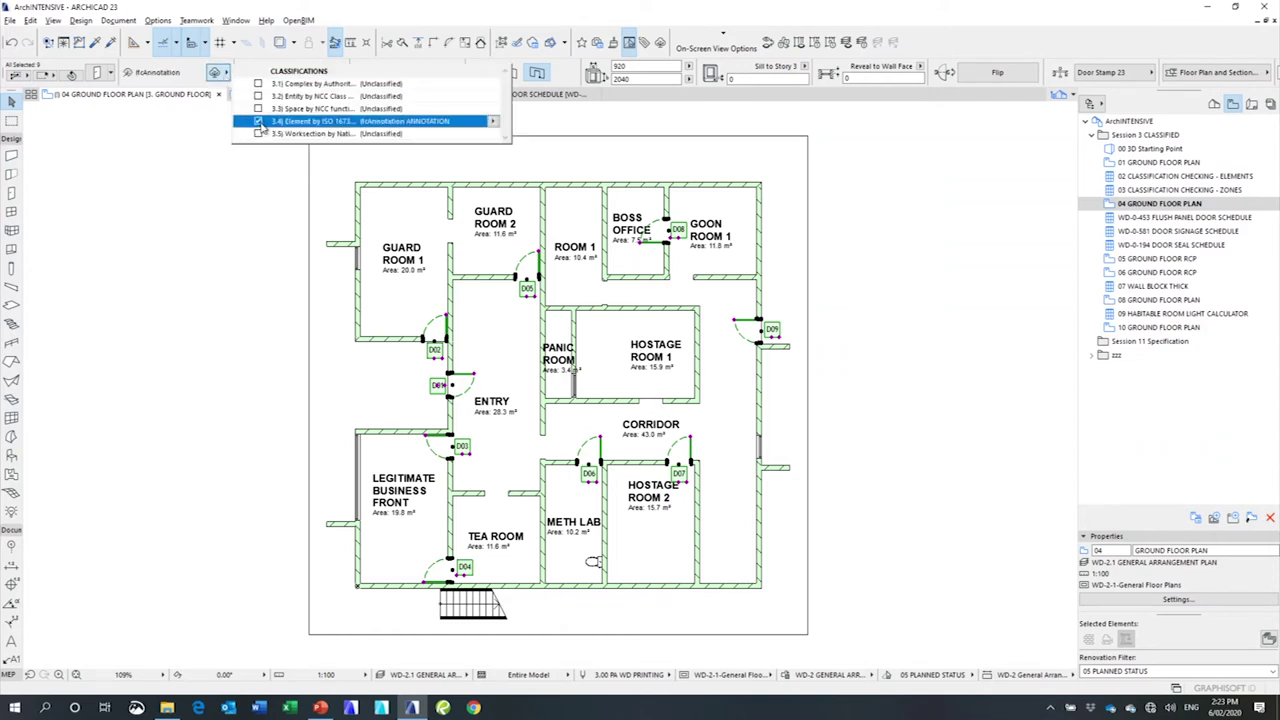
left_click(493, 121)
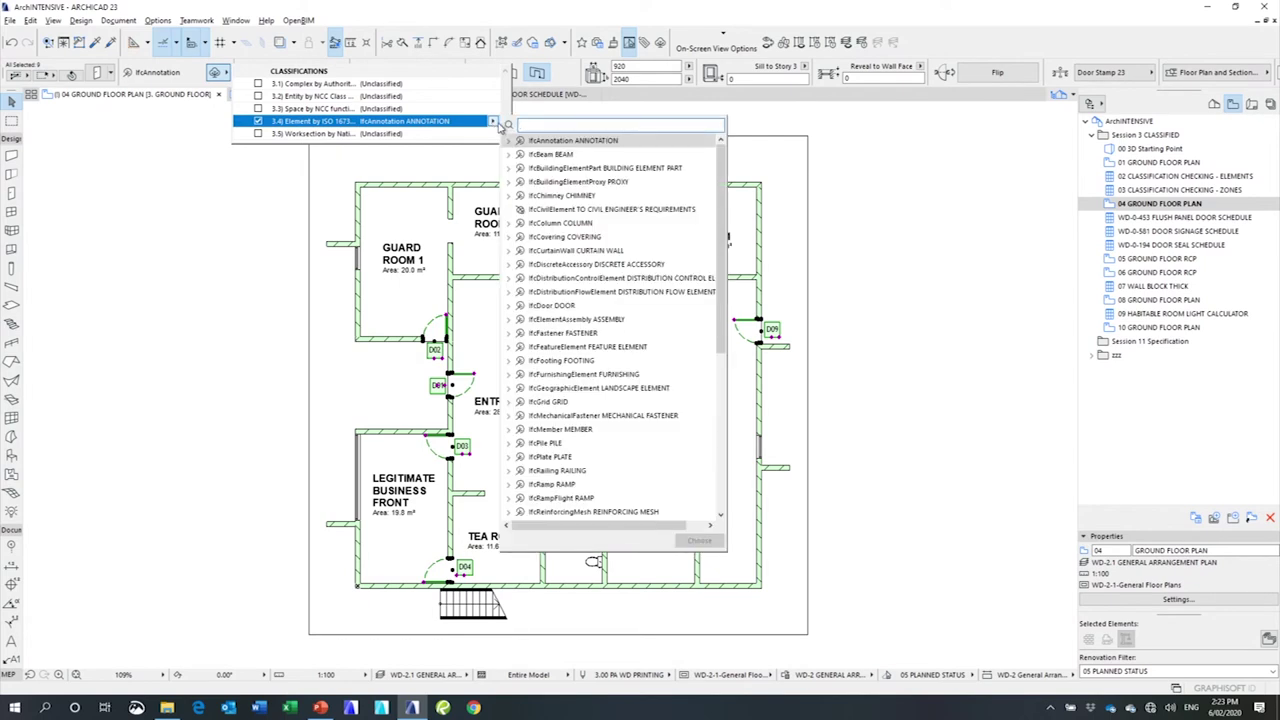
type("door")
double_click(558, 183)
- Enable their worksection classification and assign 0453 DOOR OR ACCESS PANEL
left_click(257, 133)
left_click(493, 134)
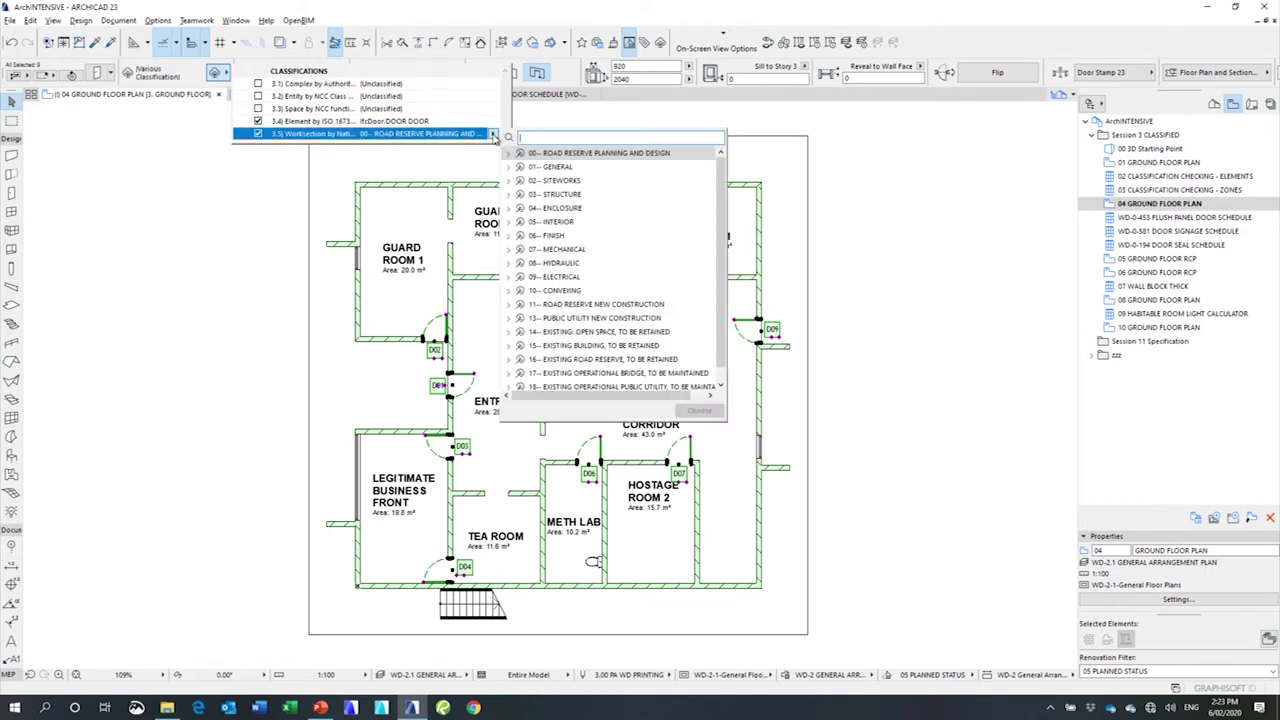
left_click(509, 208)
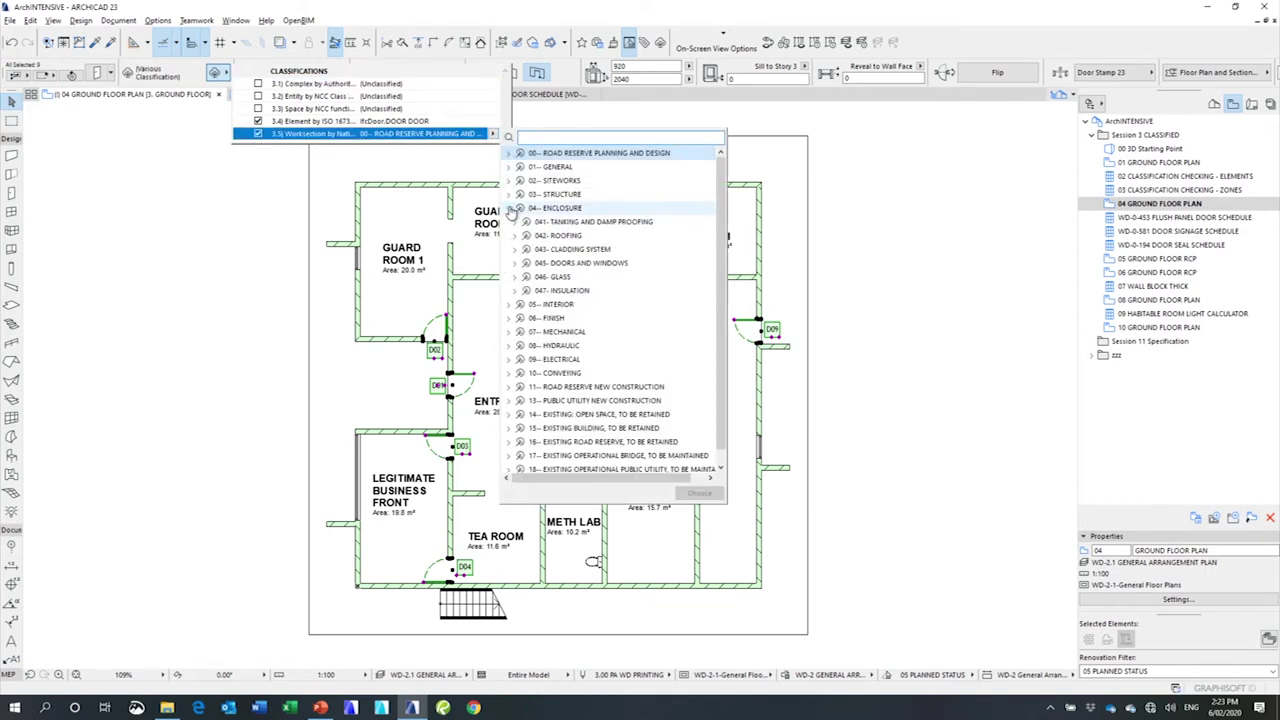
left_click(519, 262)
double_click(564, 296)
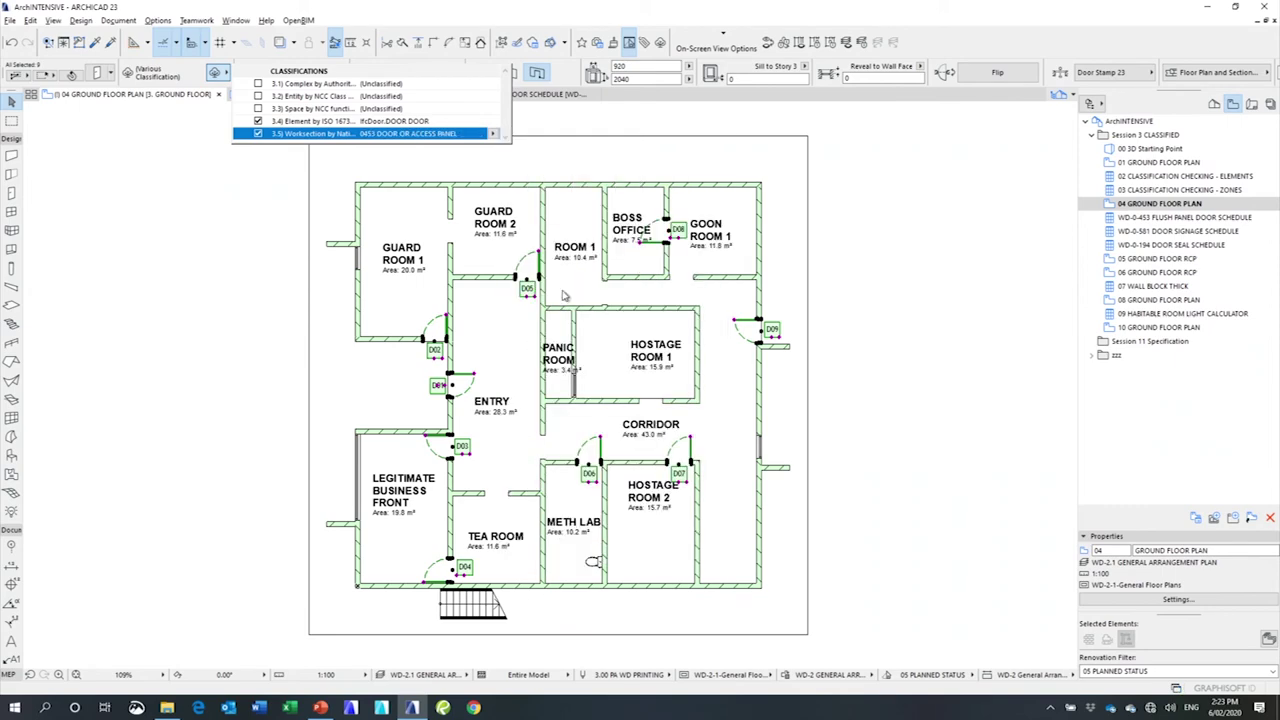
left_click(558, 126)
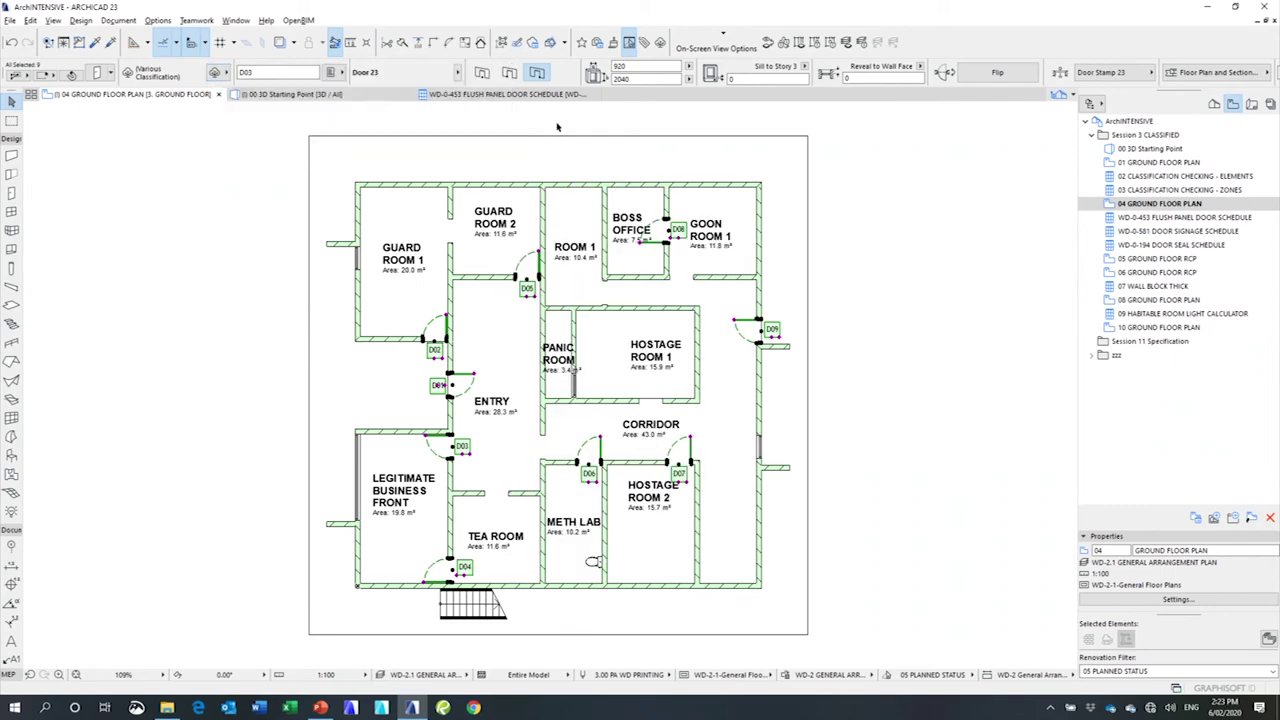
- Open WD-0-581 DOOR SIGNAGE SCHEDULE in a new tab alongside the WD-0-453 schedule
left_click(470, 97)
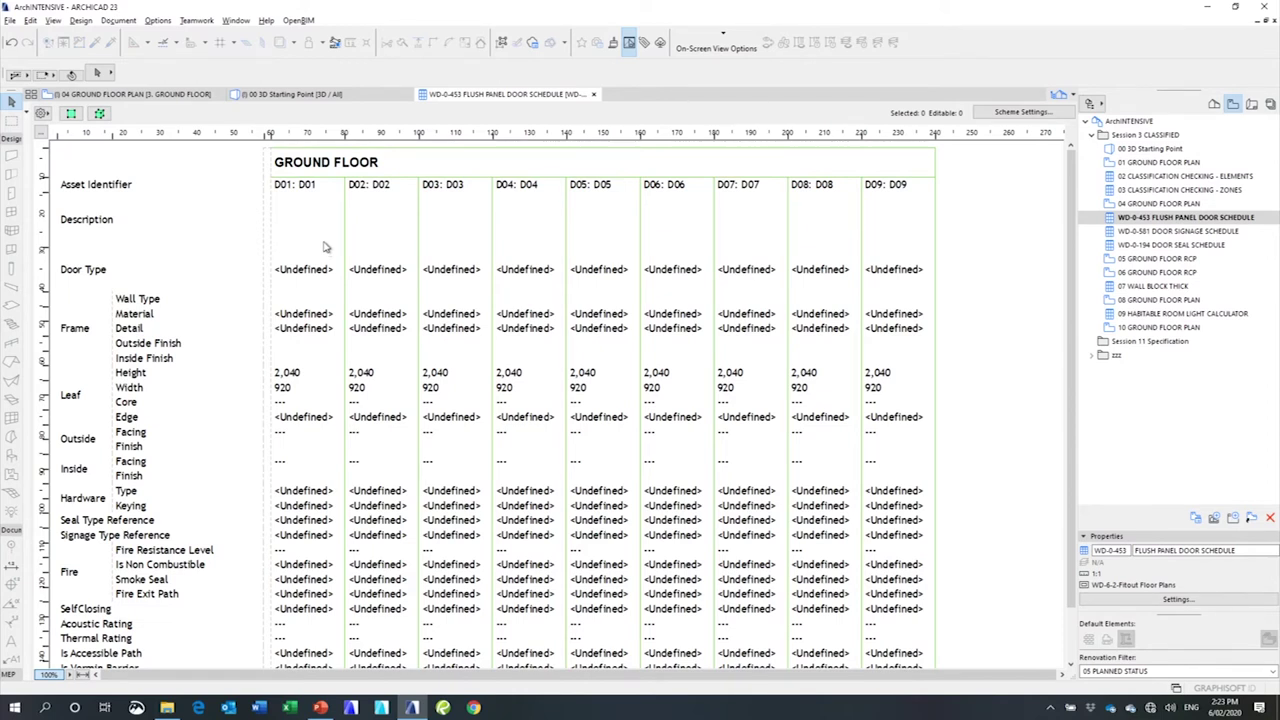
left_click(1163, 230)
right_click(1163, 231)
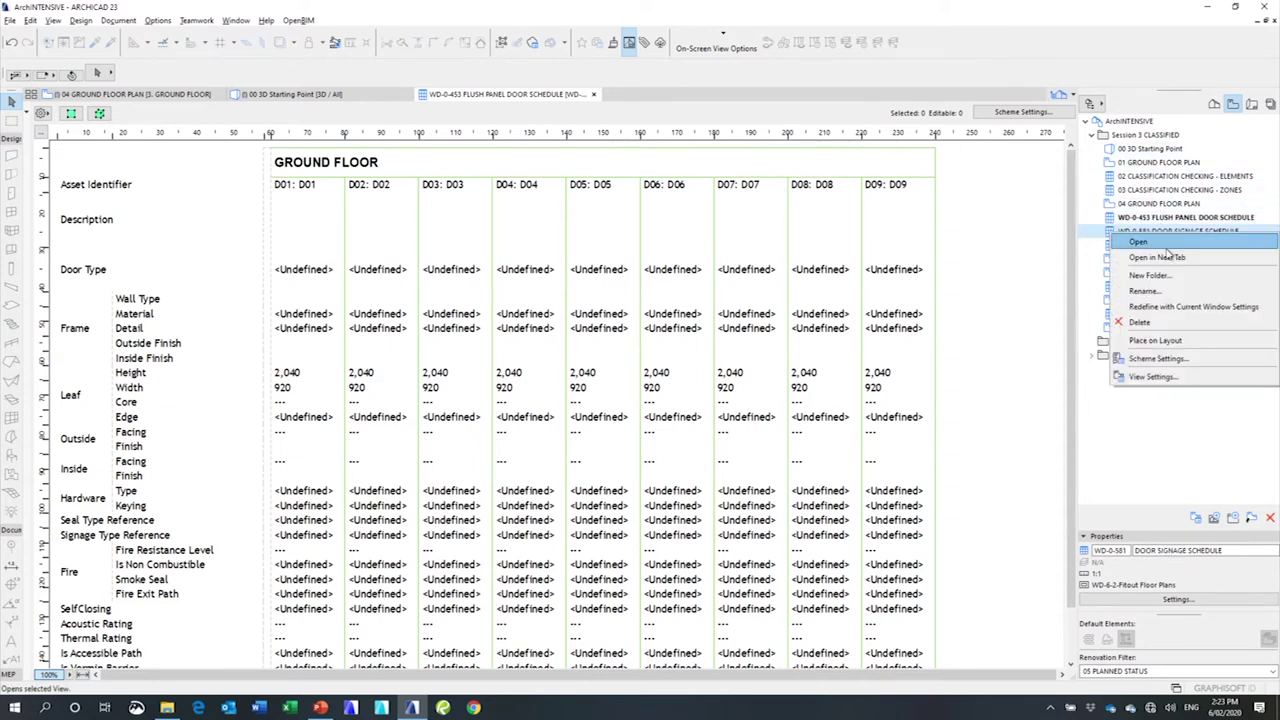
left_click(1157, 257)
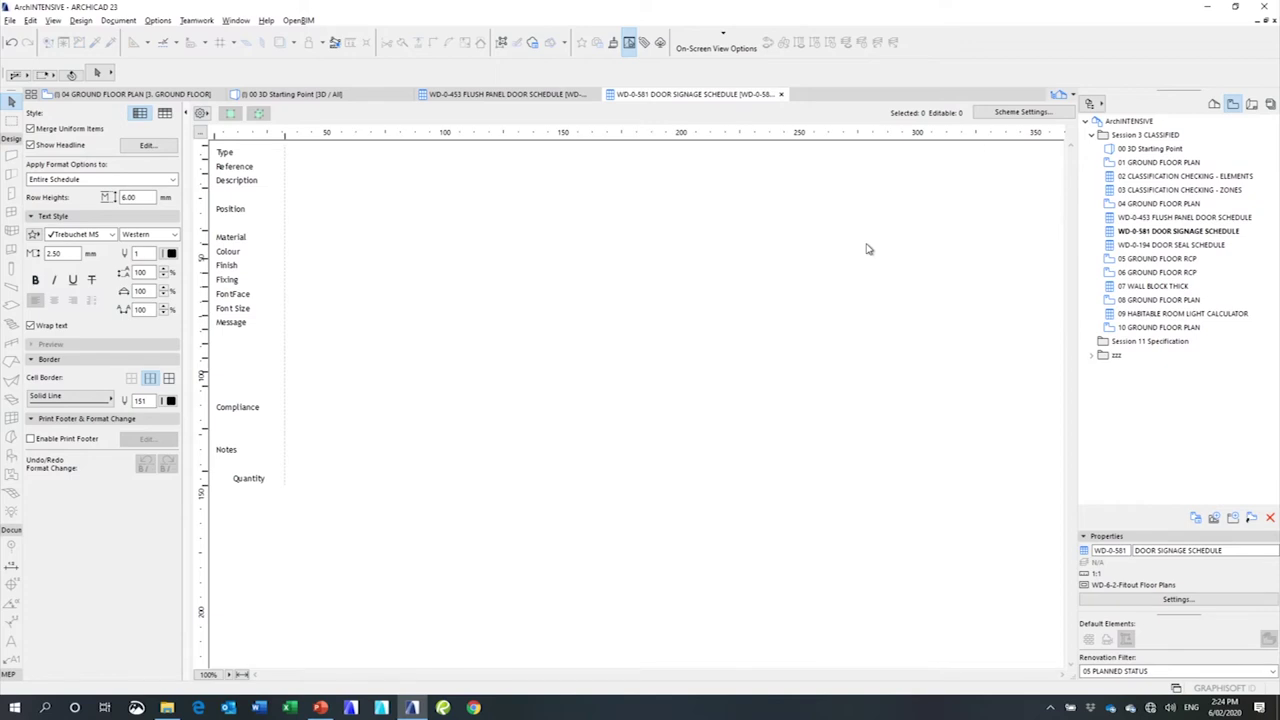
left_click(470, 95)
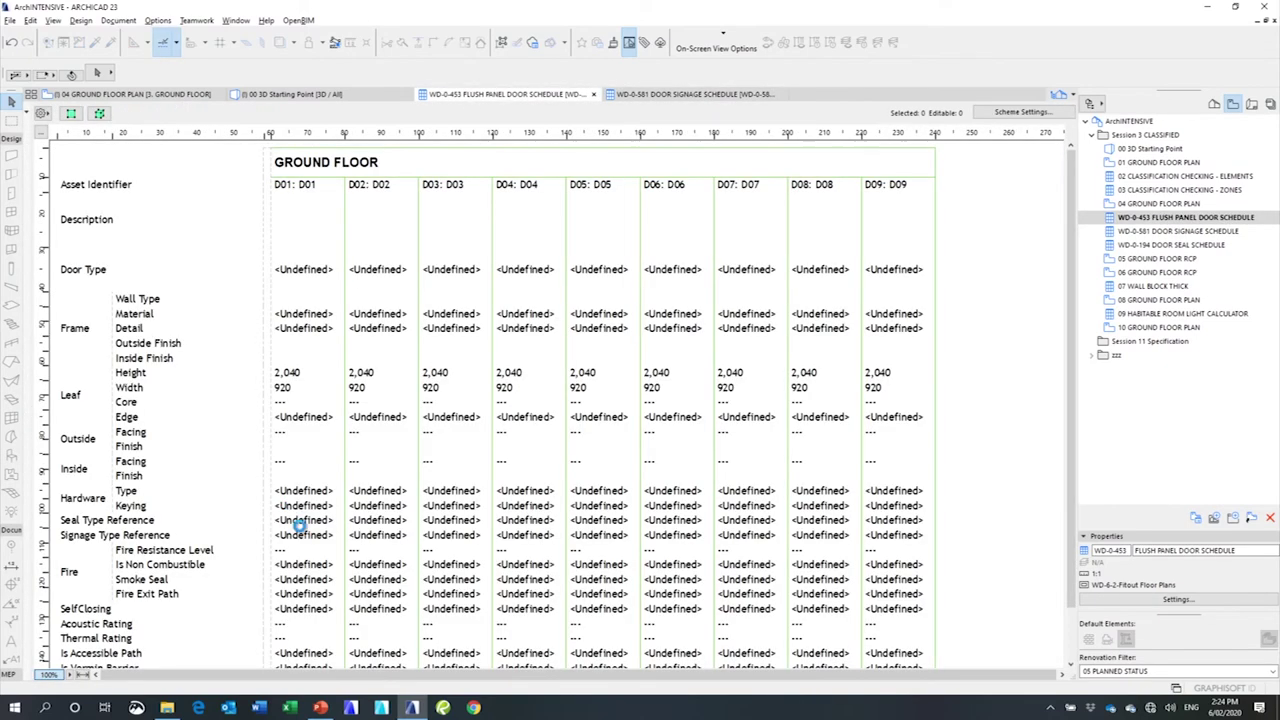
- Enter Signage Type Reference ENTRY for D01 and EXIT for D09, then check the signage schedule
left_click(315, 535)
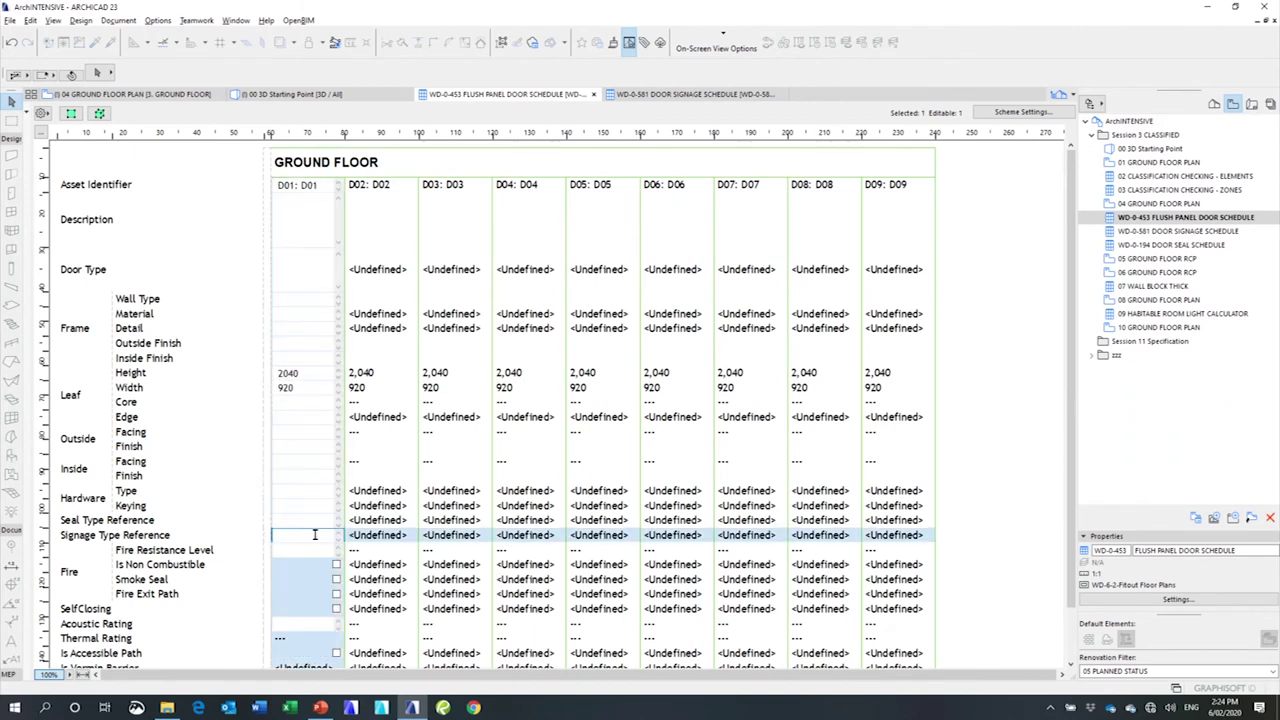
type("ENTRY")
key("Return")
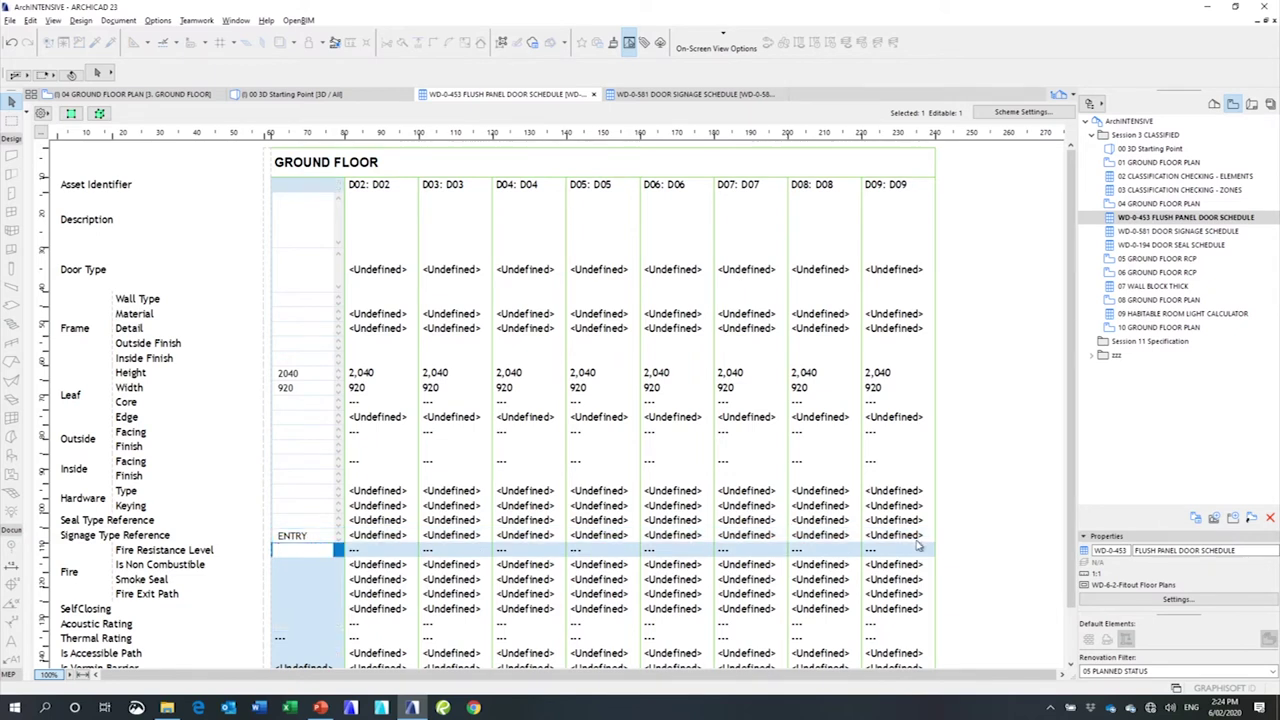
left_click(911, 532)
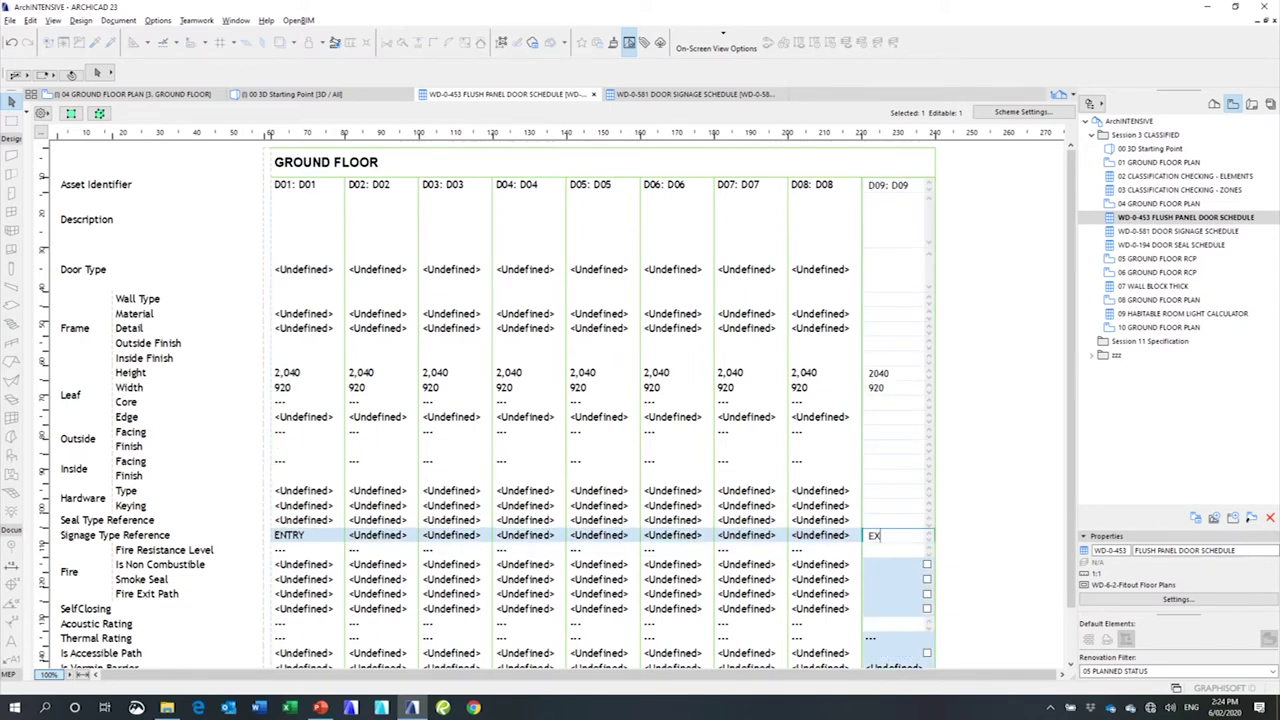
type("EXIT")
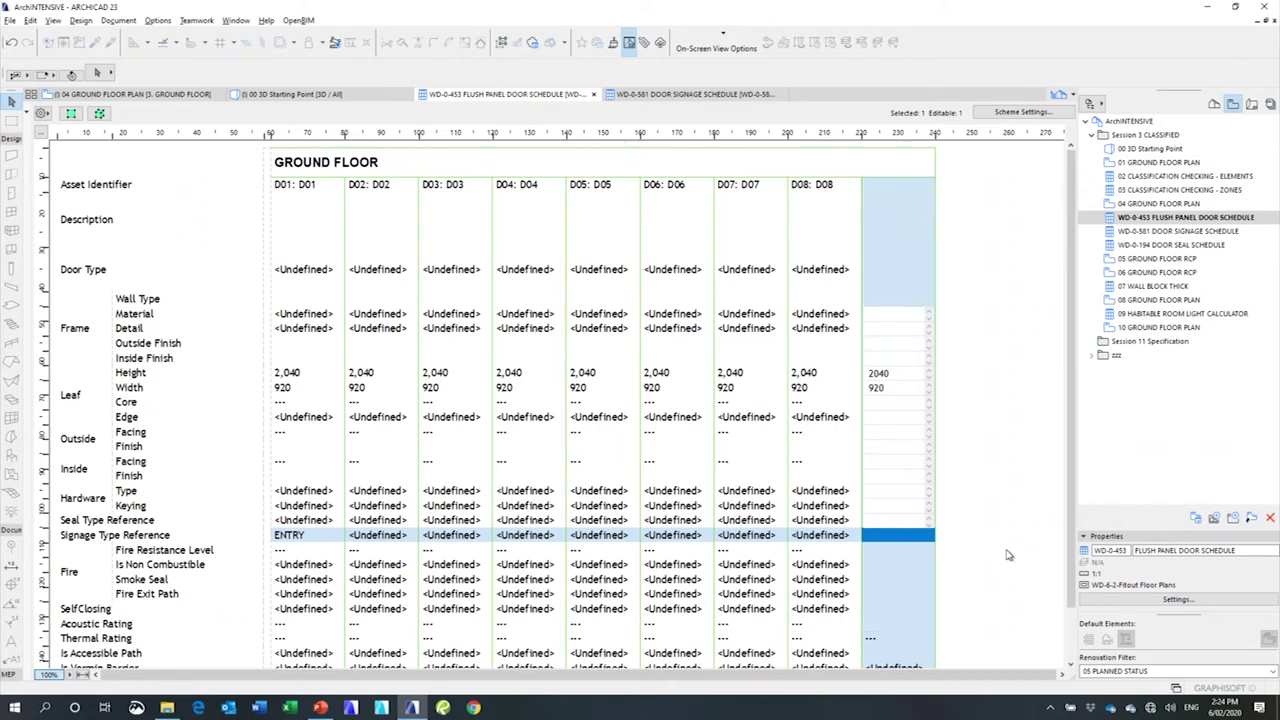
left_click(975, 560)
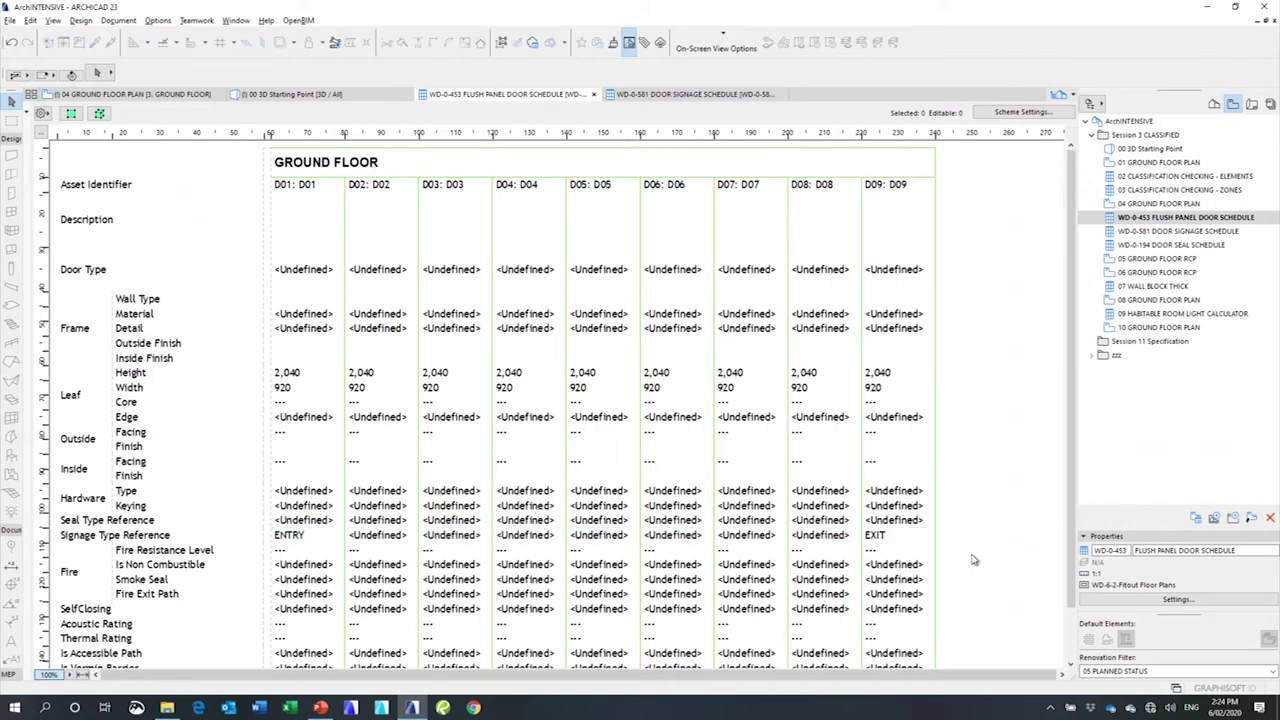
left_click(640, 95)
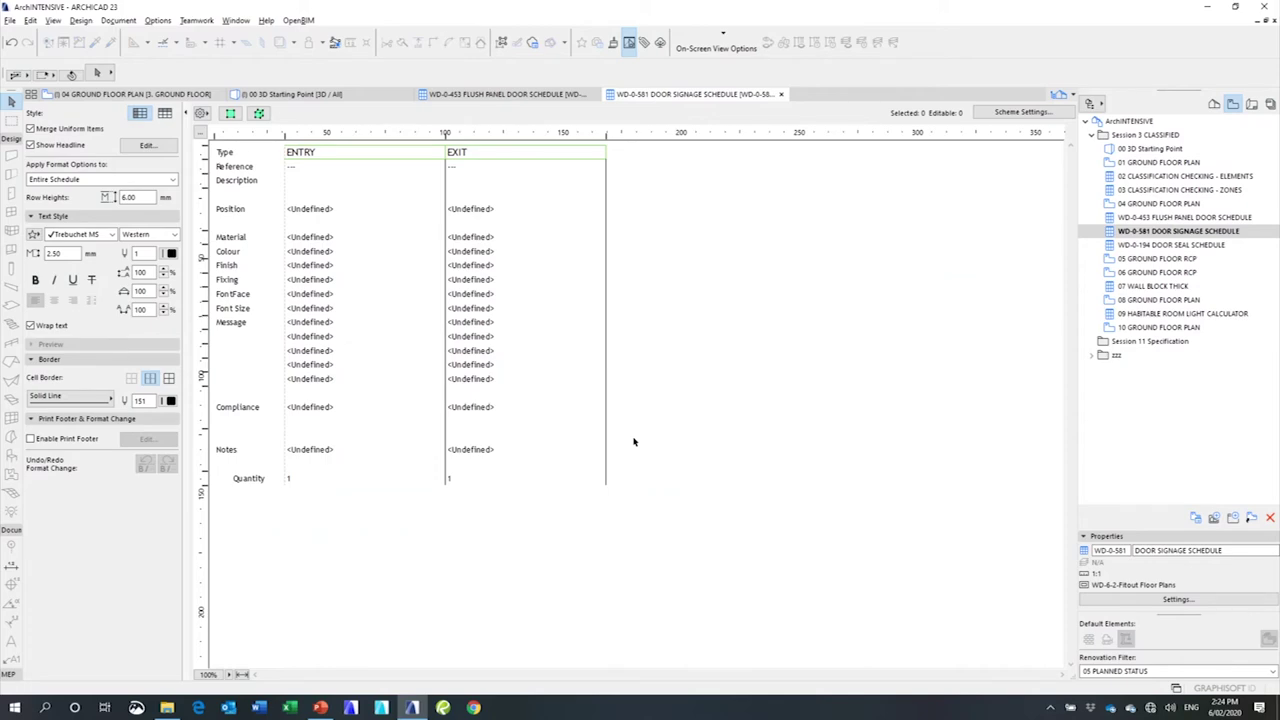
left_click(512, 94)
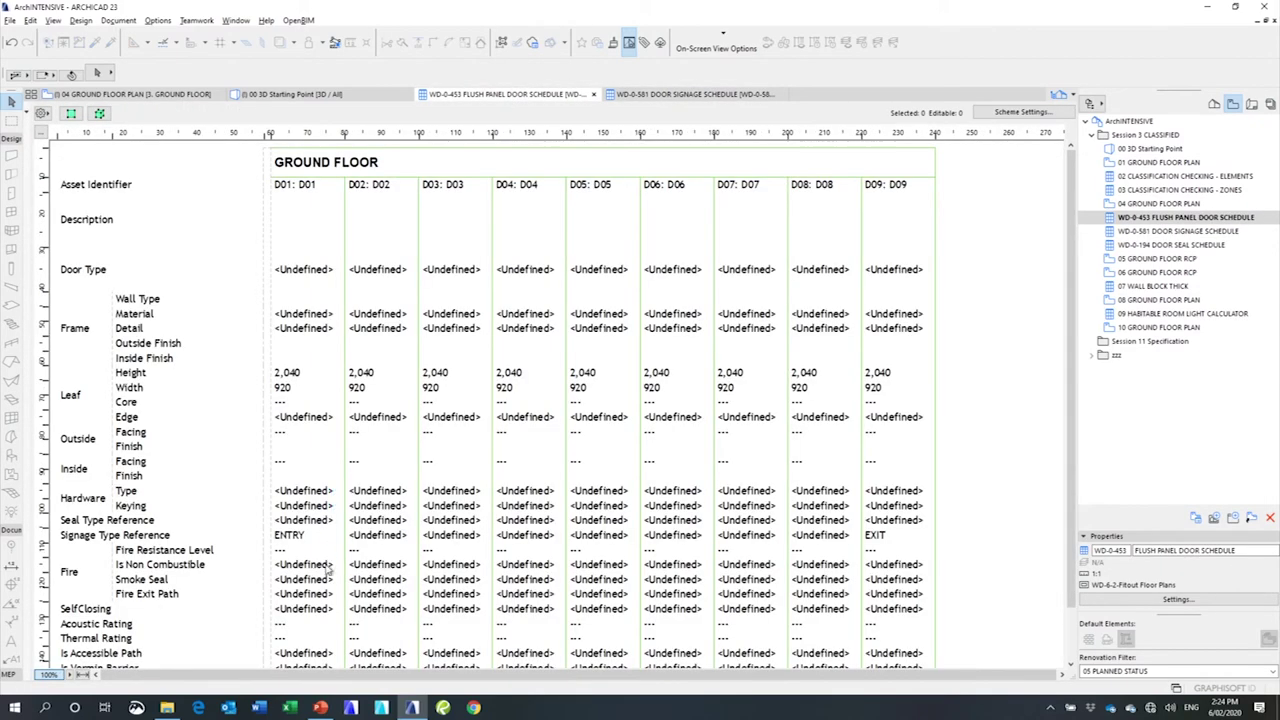
- Enter Seal Type References WEATHER for D01, SMOKE for D02 and D05, and EBOLA for D09
left_click(307, 520)
type("WEATHER")
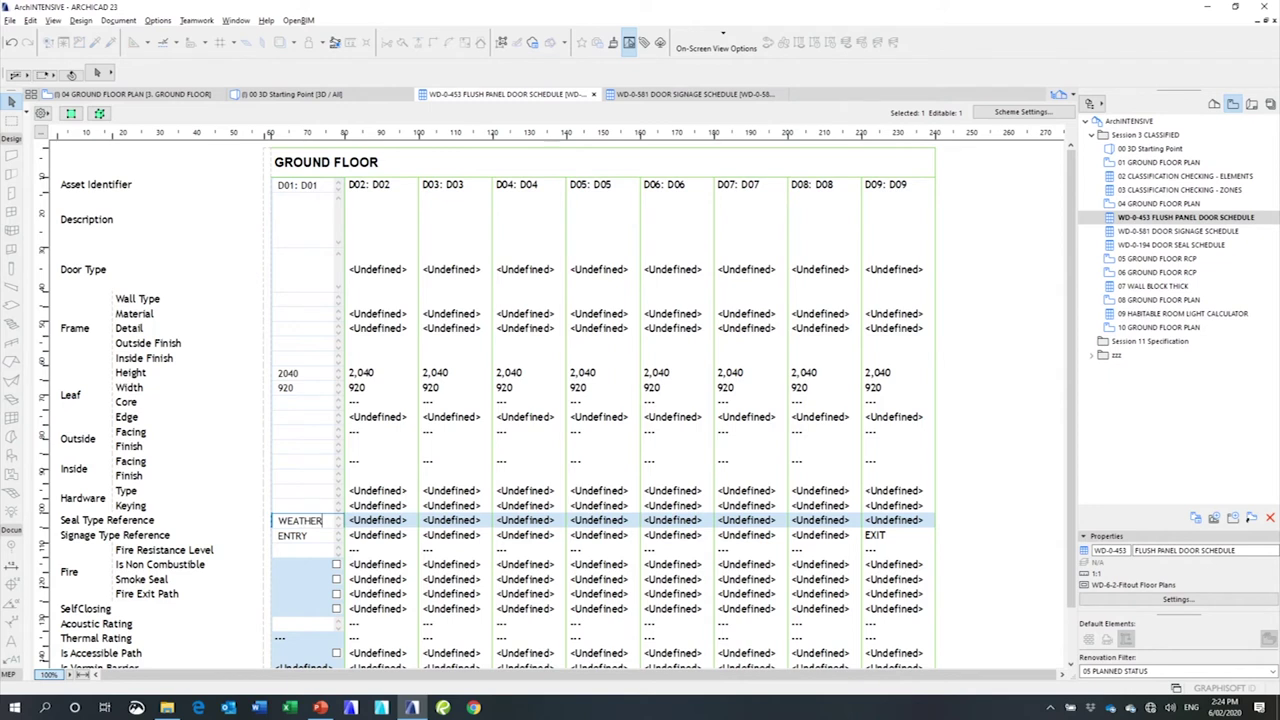
left_click(374, 520)
type("SMOKE")
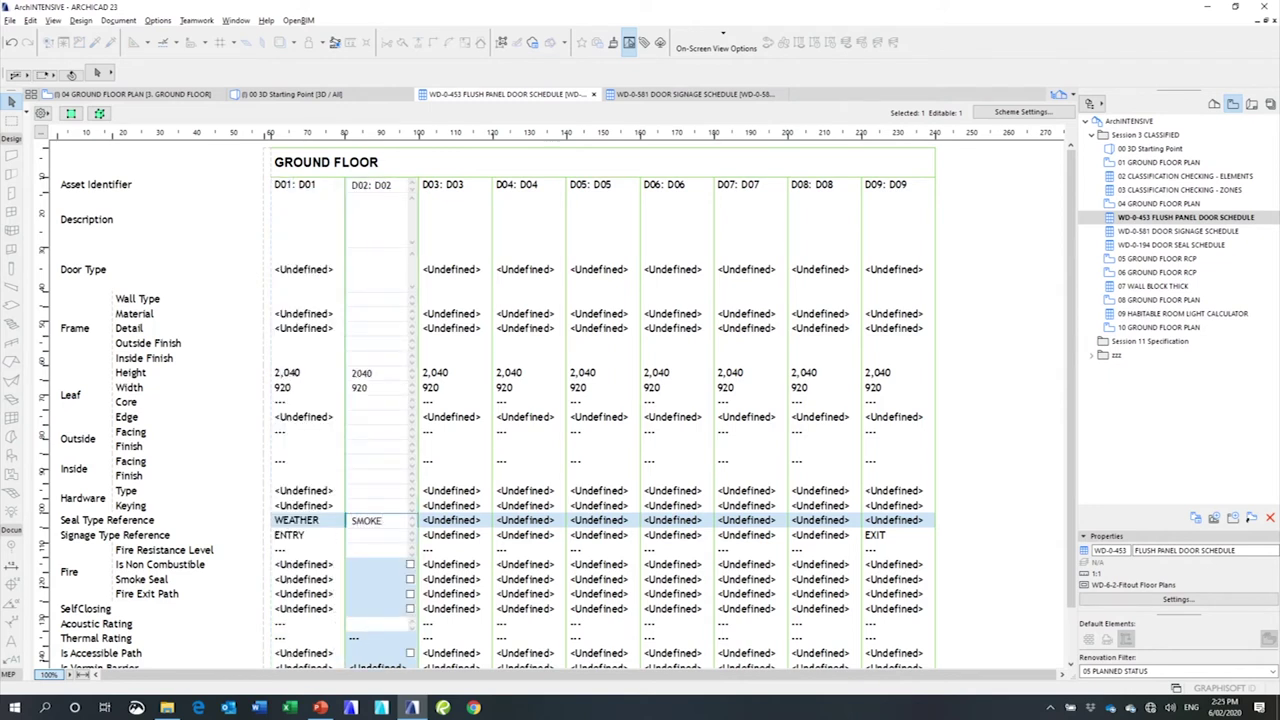
key("Return")
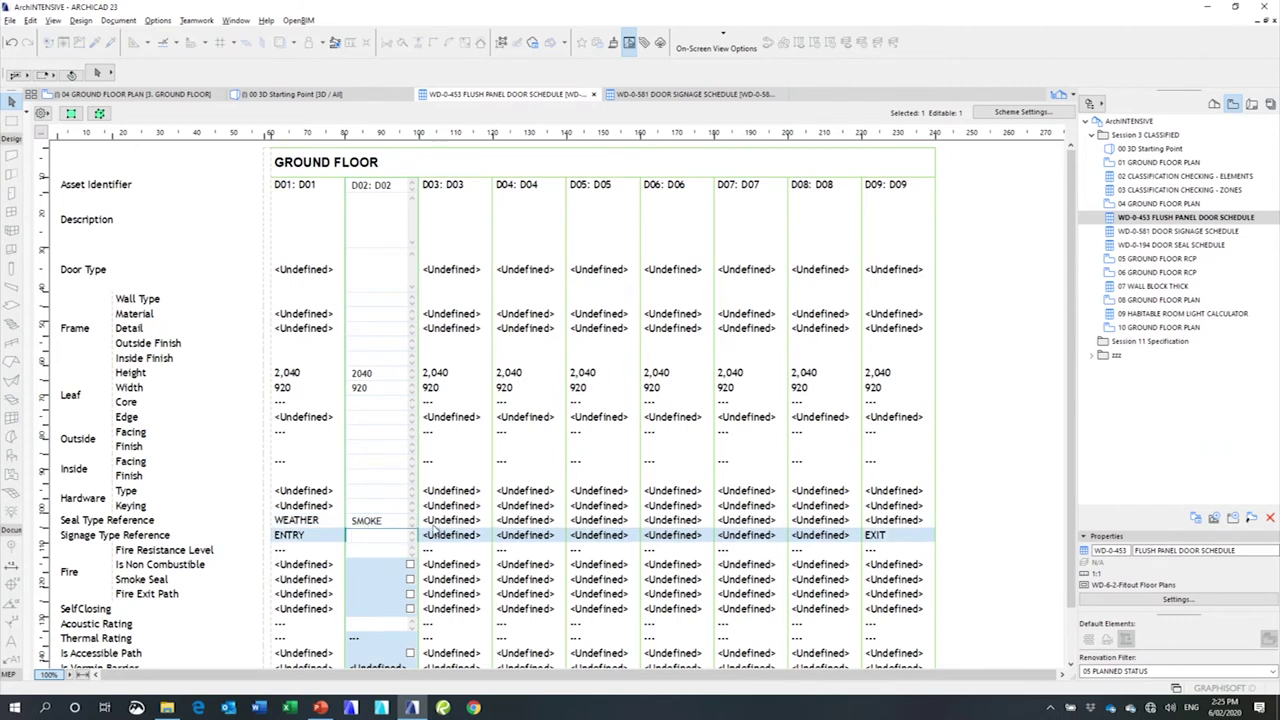
left_click(450, 522)
left_click(588, 520)
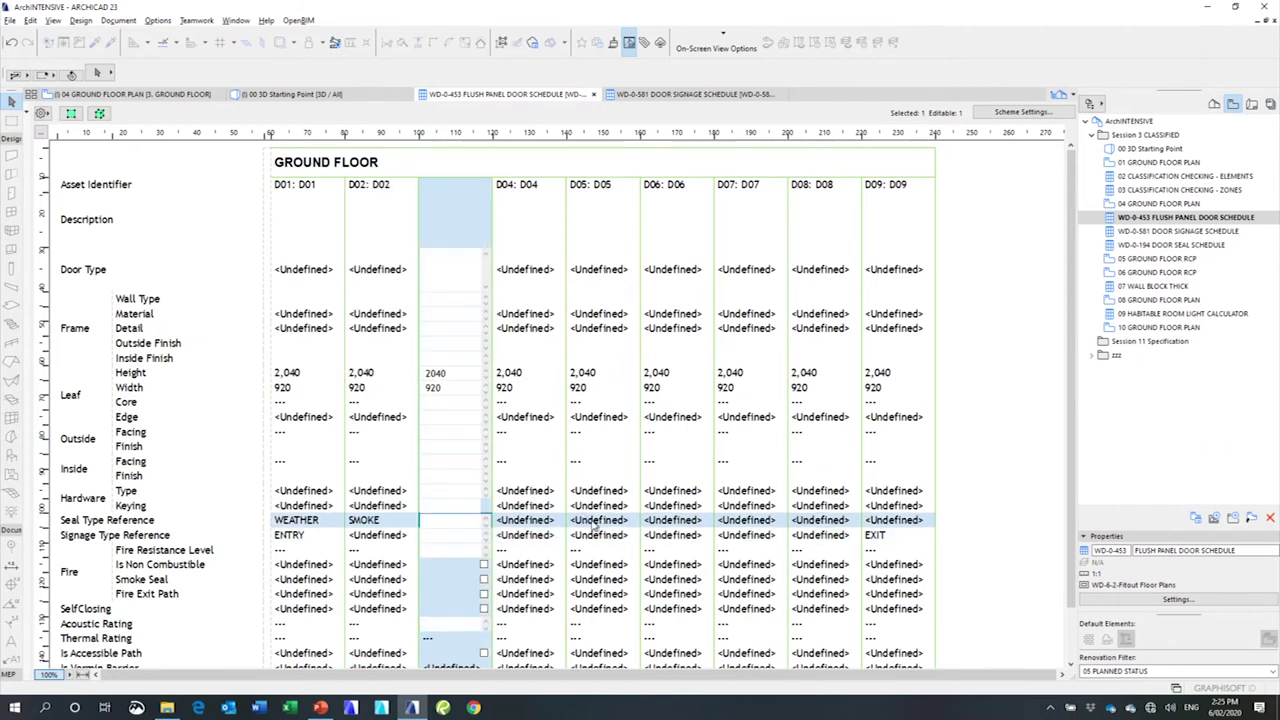
type("SMOKE")
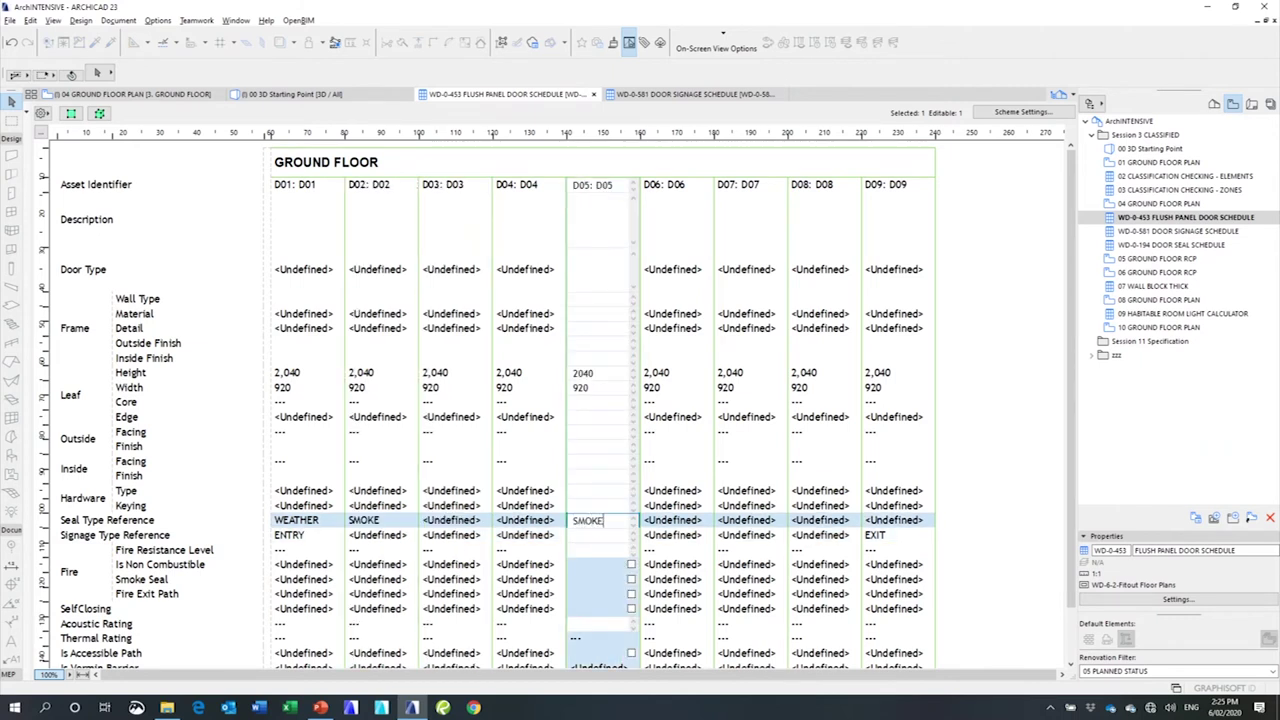
left_click(886, 524)
type("EBOLA")
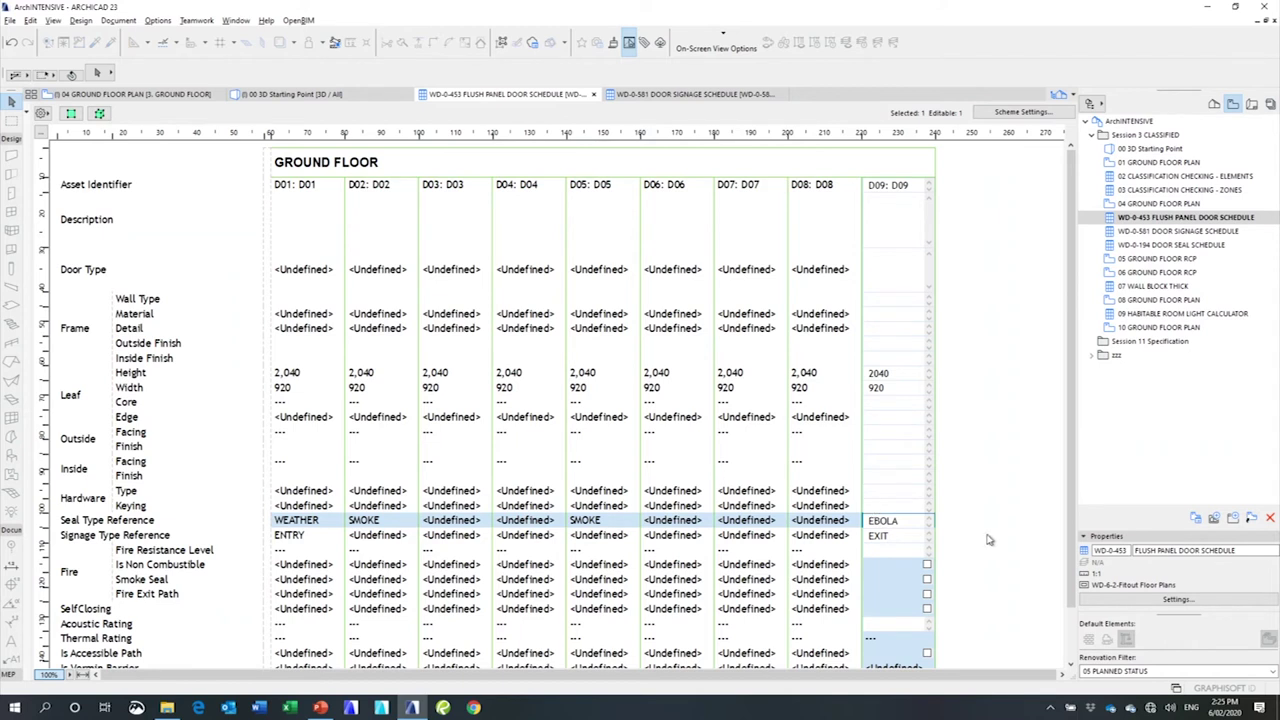
left_click(1008, 578)
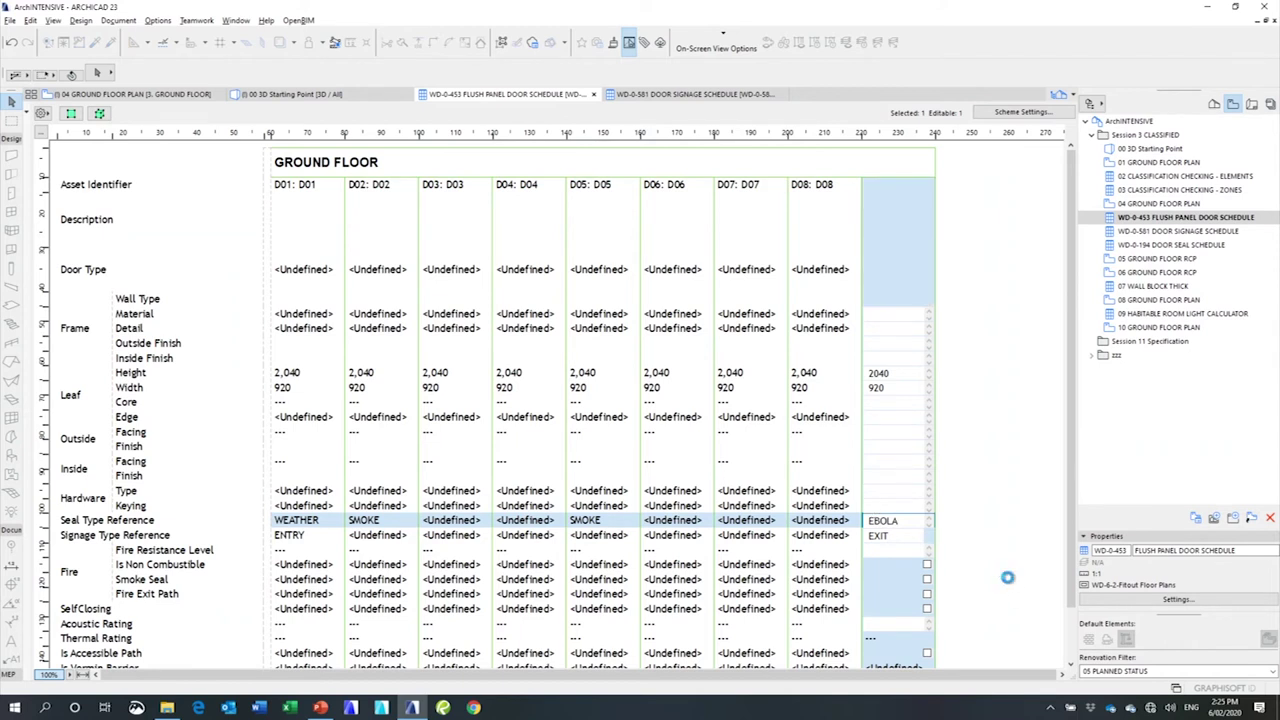
left_click(1170, 244)
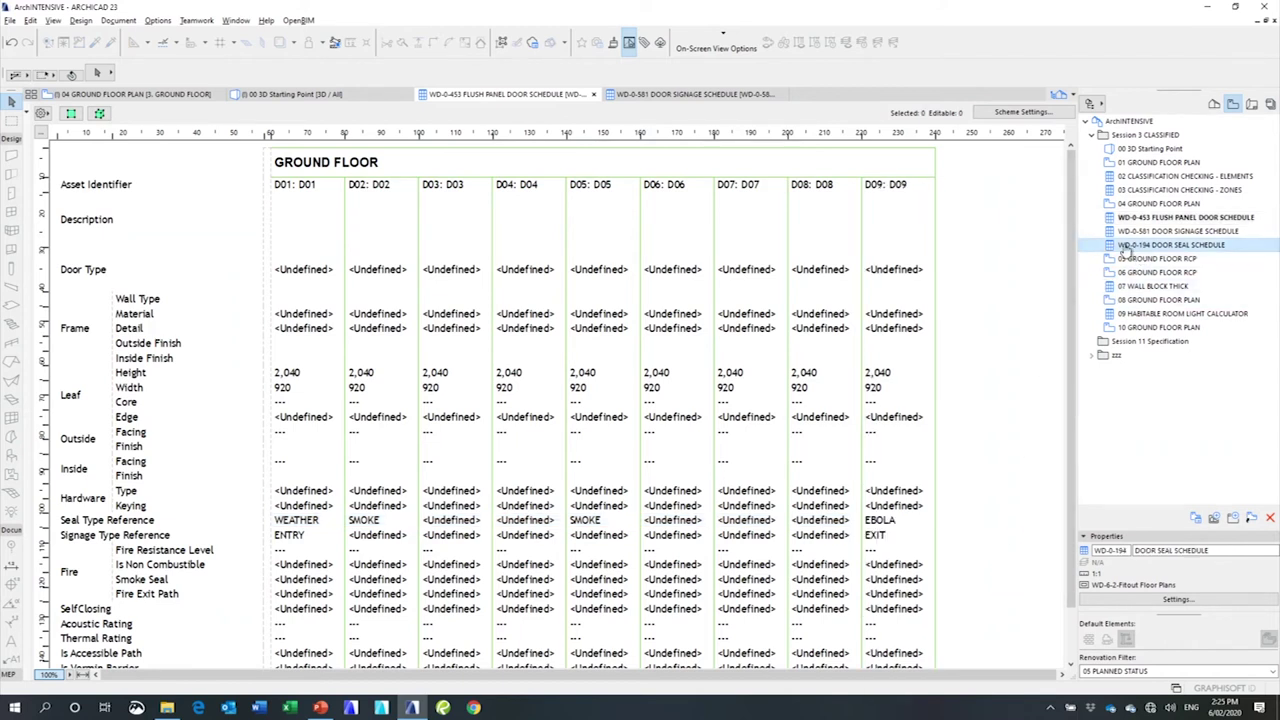
- Open WD-0-194 DOOR SEAL SCHEDULE and zoom out to 67% so all seal type columns fit
double_click(1160, 244)
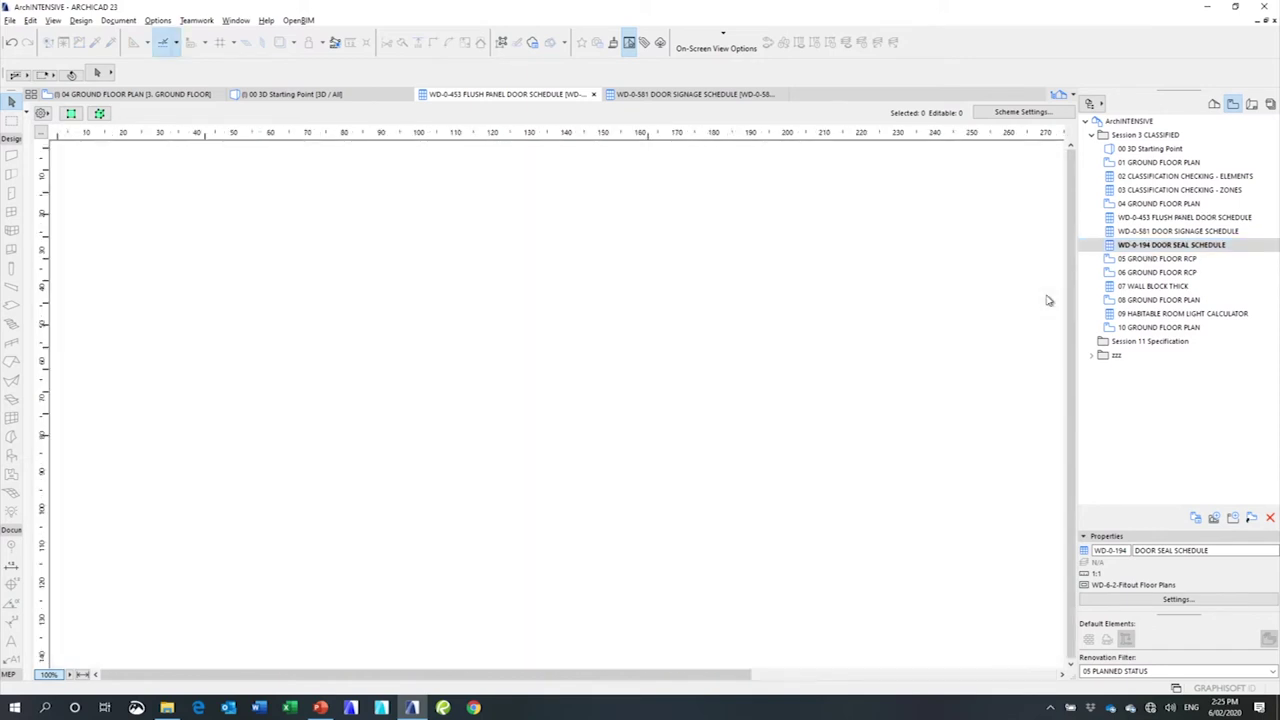
left_click(83, 674)
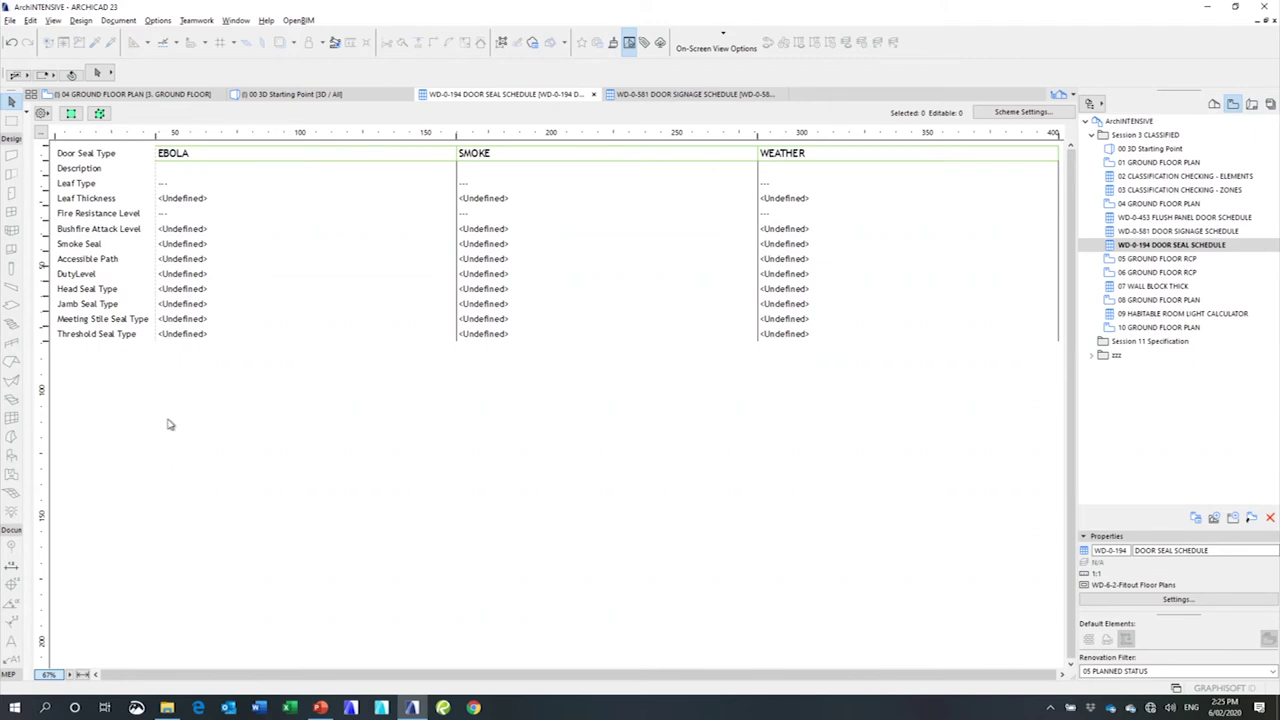
left_click(166, 95)
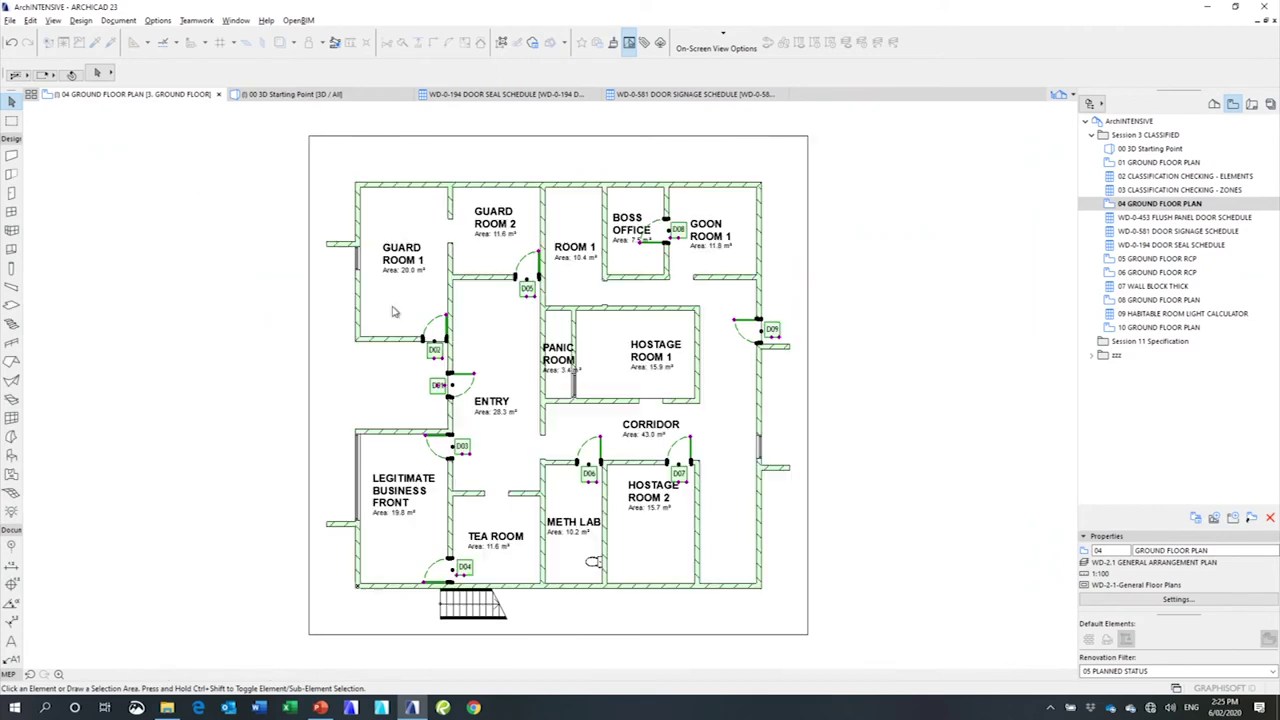
left_click(216, 74)
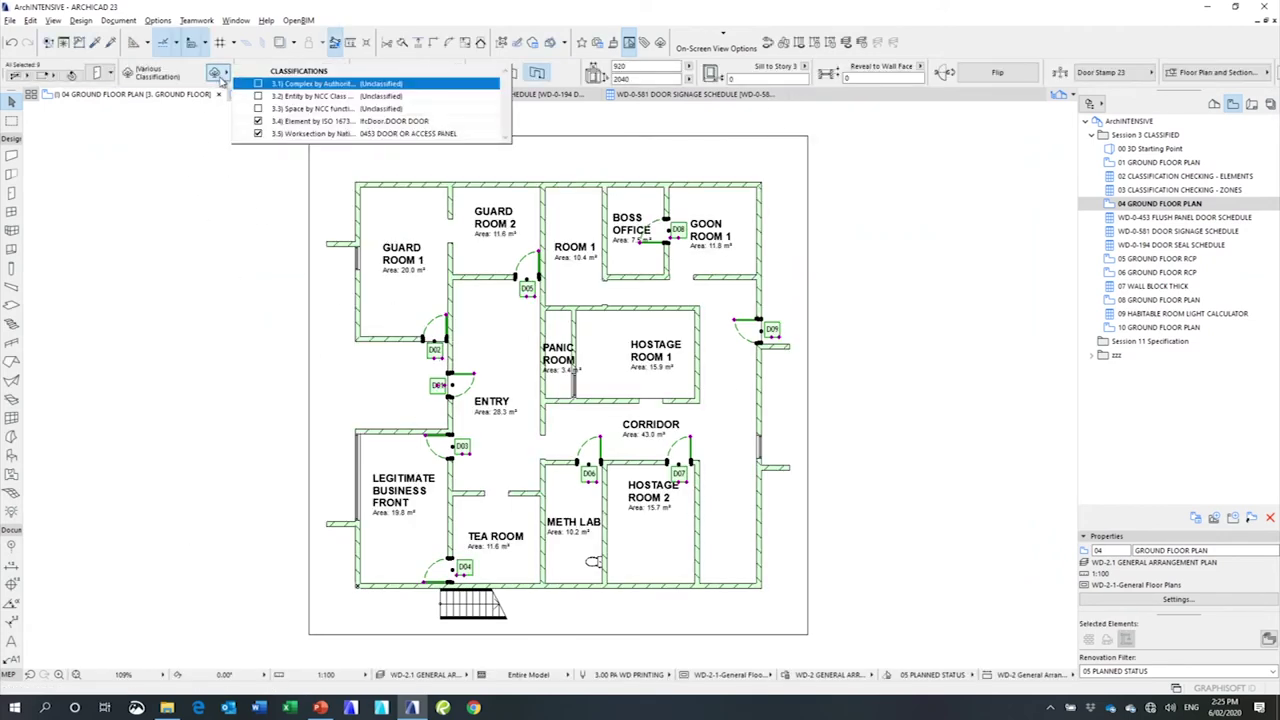
left_click(259, 135)
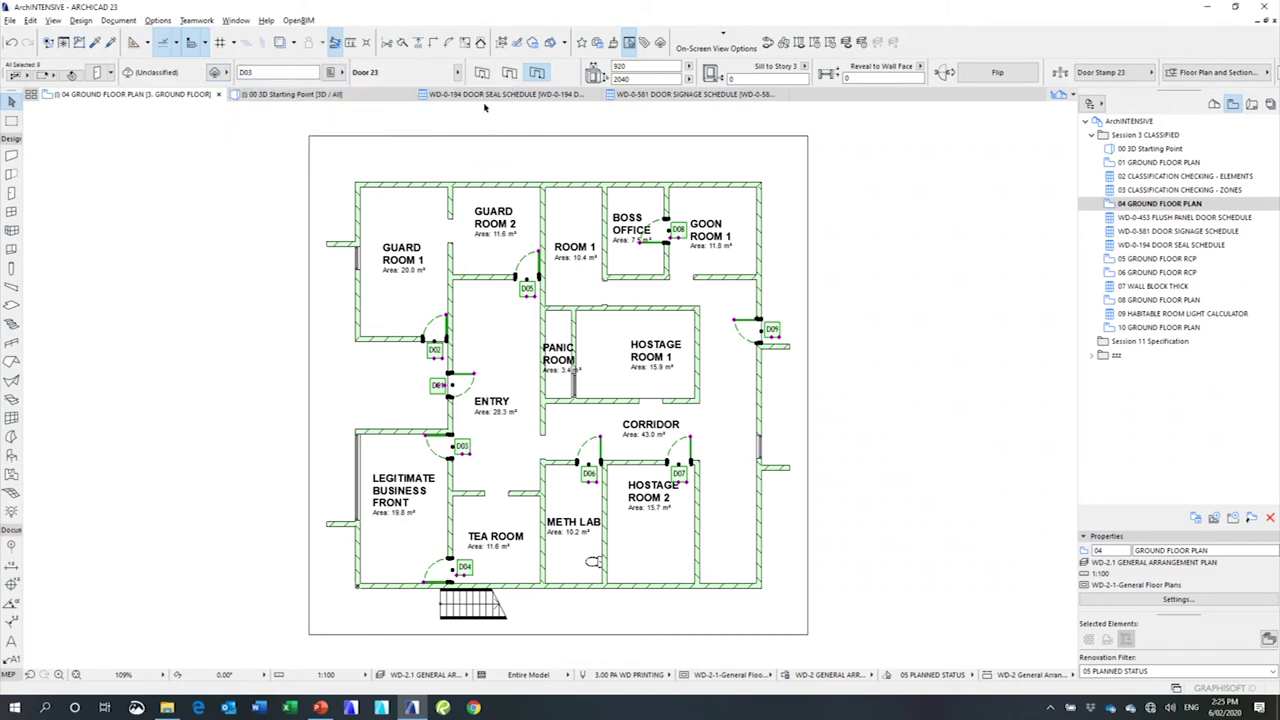
left_click(482, 98)
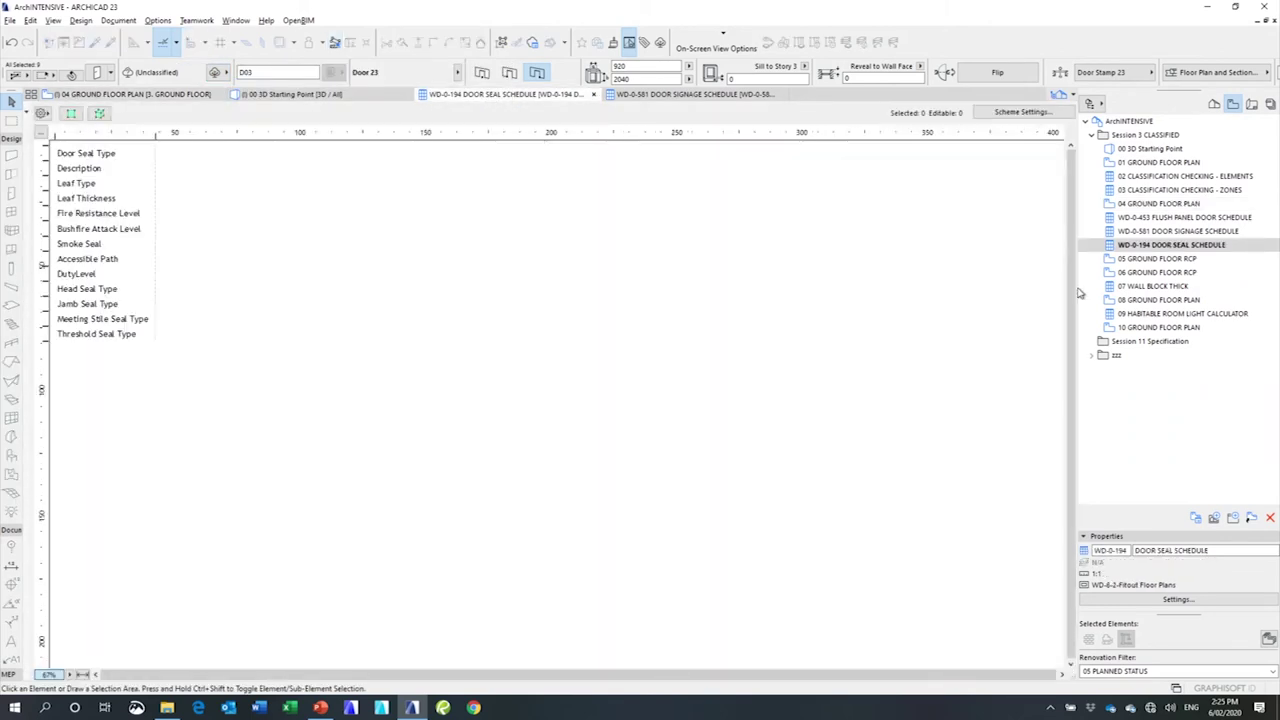
- On the ground floor plan, enable both classification systems and classify the selected doors as IfcDoor.DOOR
double_click(1190, 217)
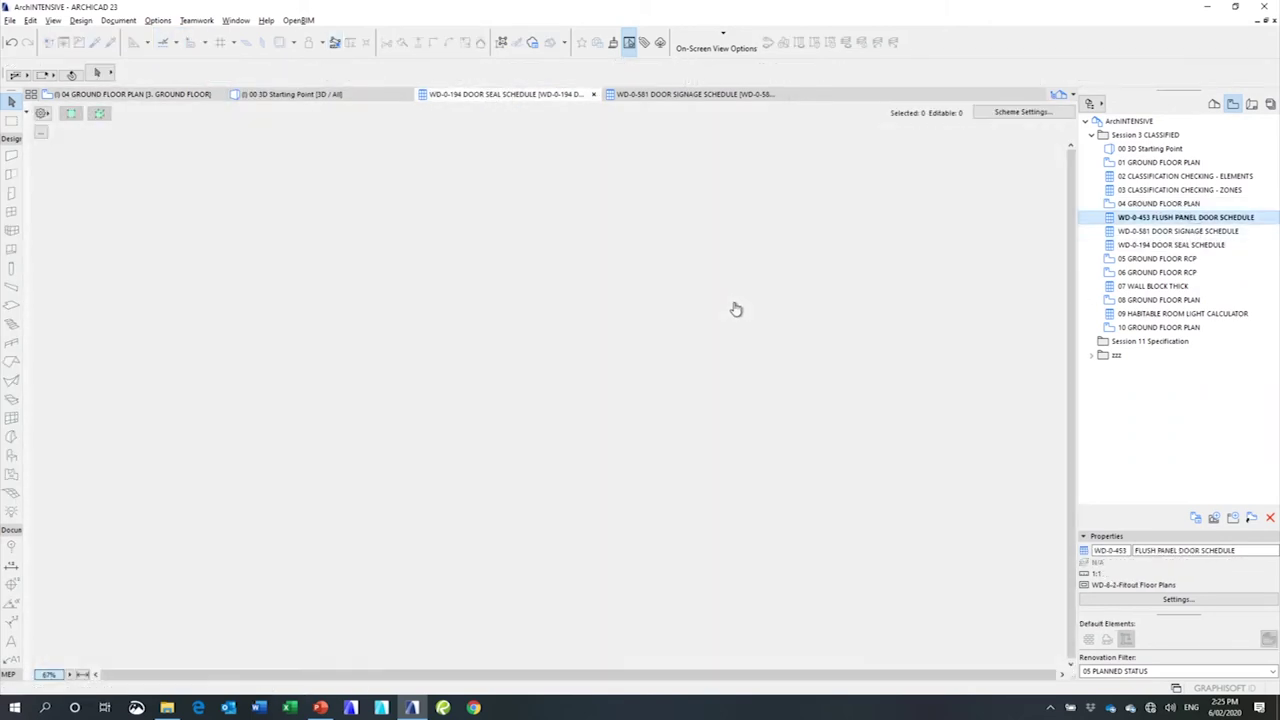
left_click(170, 94)
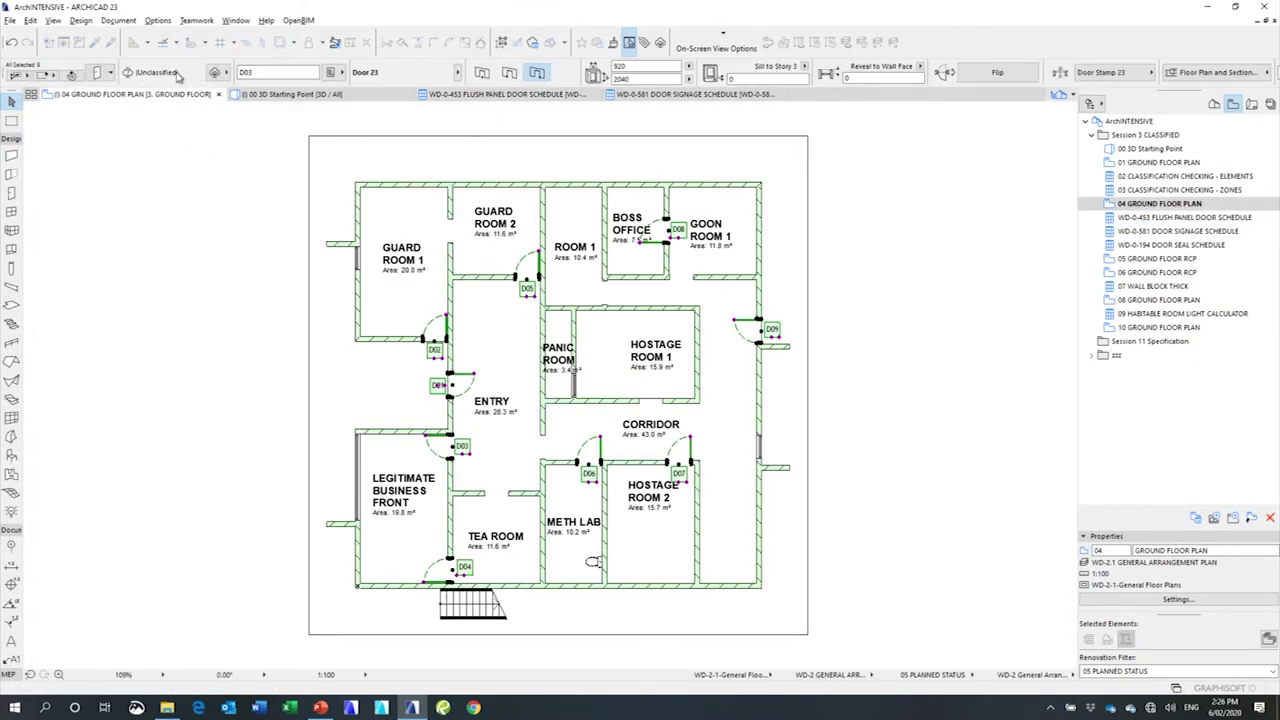
left_click(214, 72)
left_click(258, 121)
left_click(258, 133)
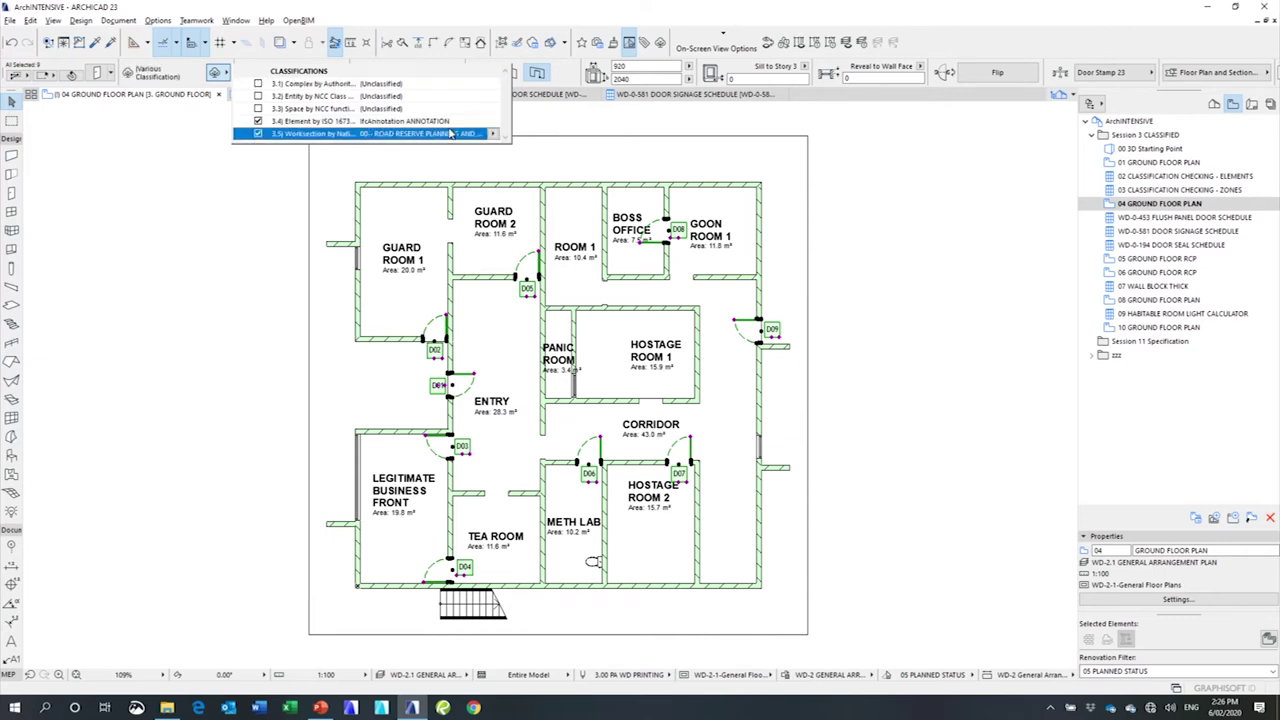
left_click(492, 121)
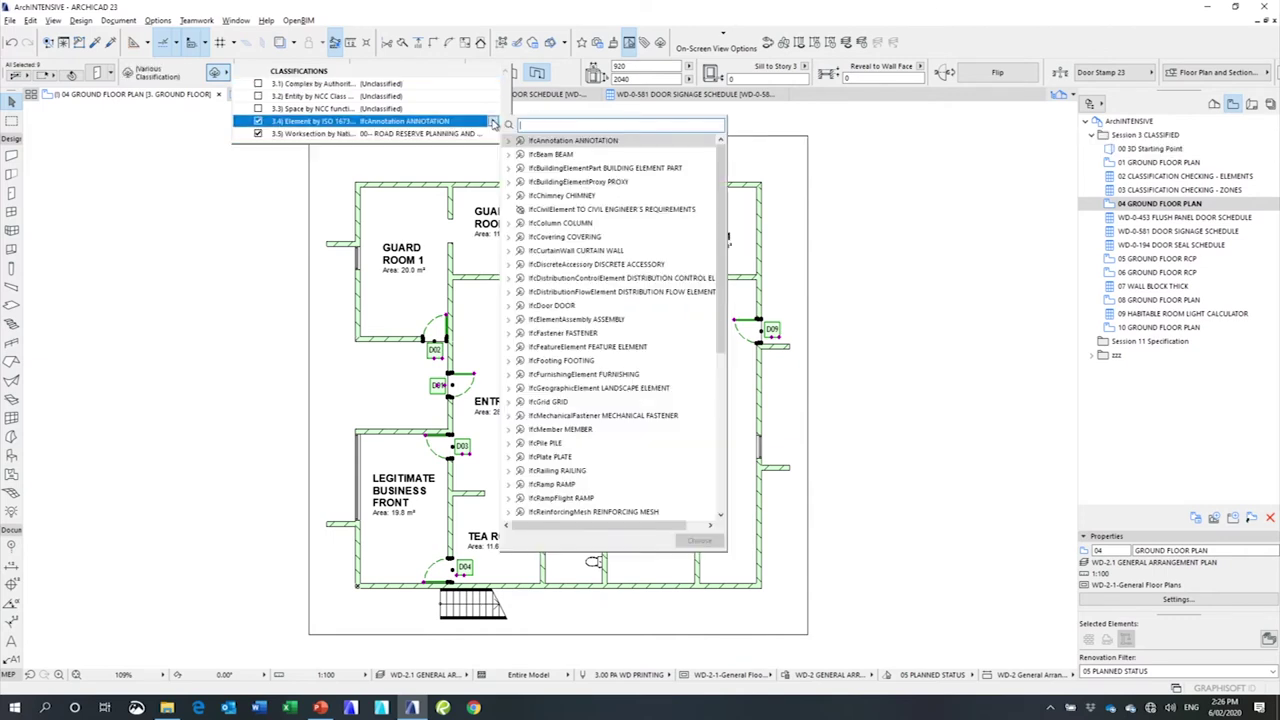
type("door")
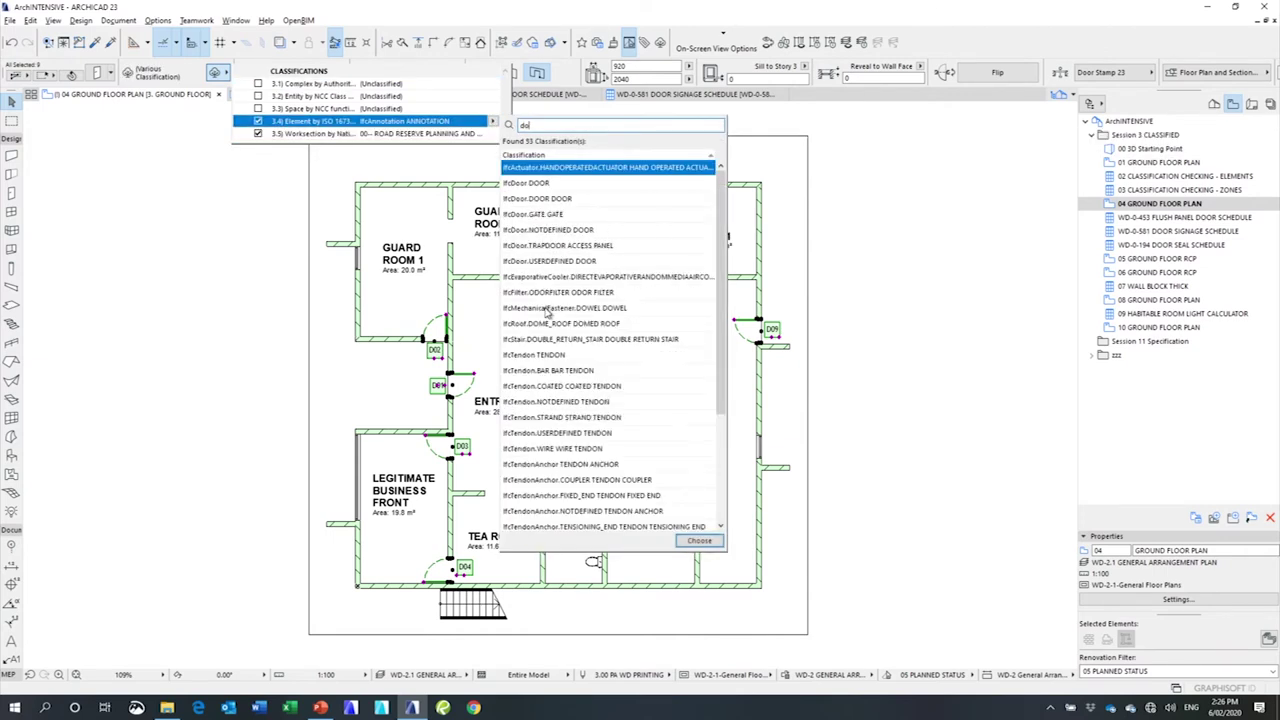
double_click(537, 183)
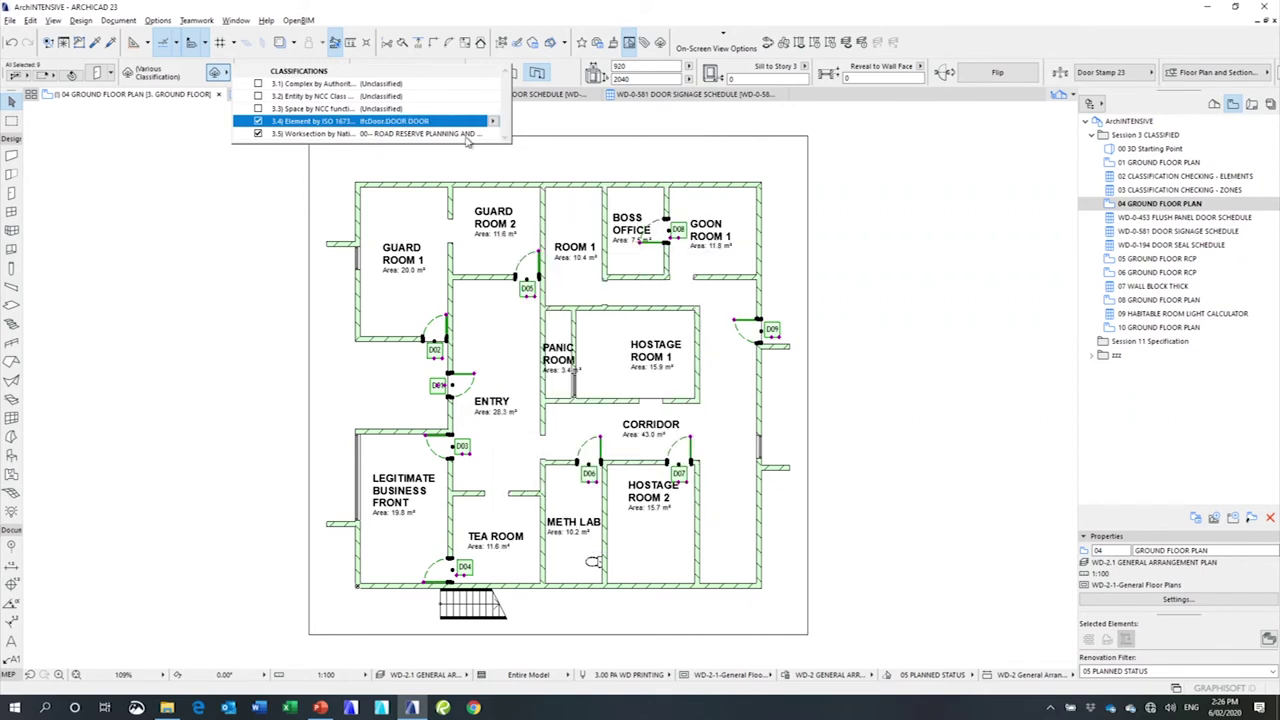
- Assign worksection 0453 DOOR OR ACCESS PANEL to the doors and return to the flush panel schedule
left_click(492, 134)
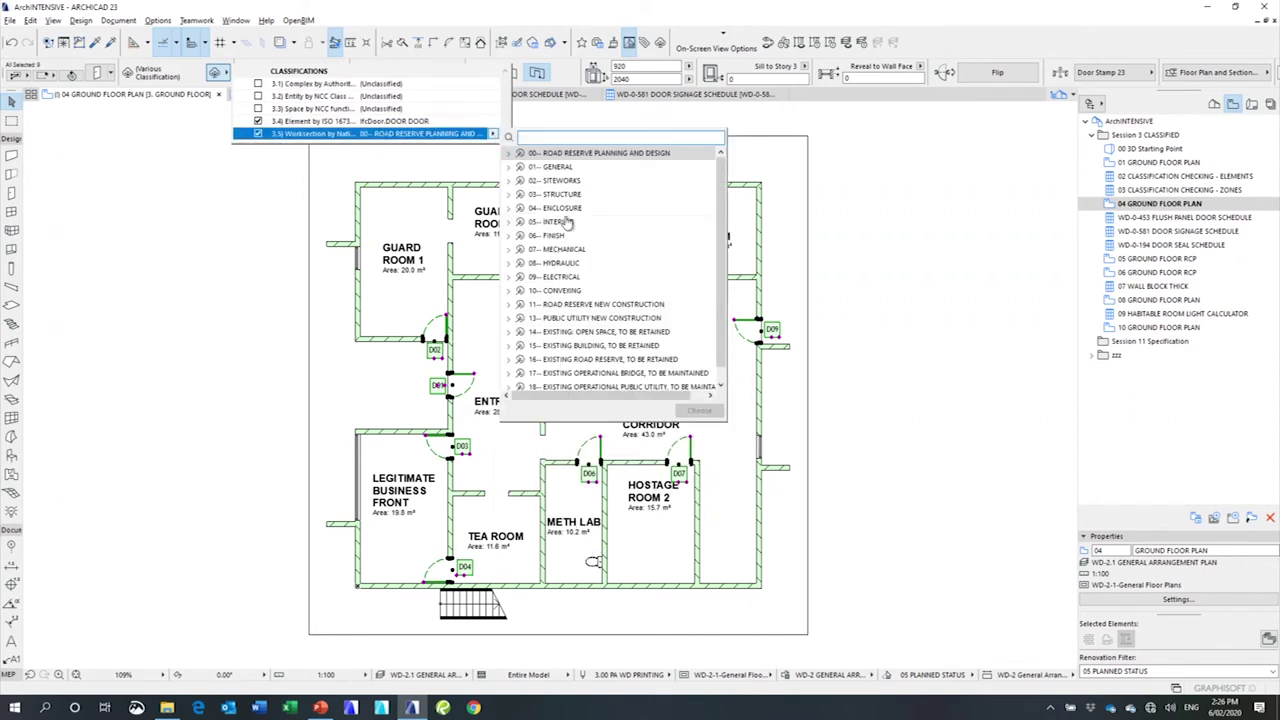
left_click(509, 209)
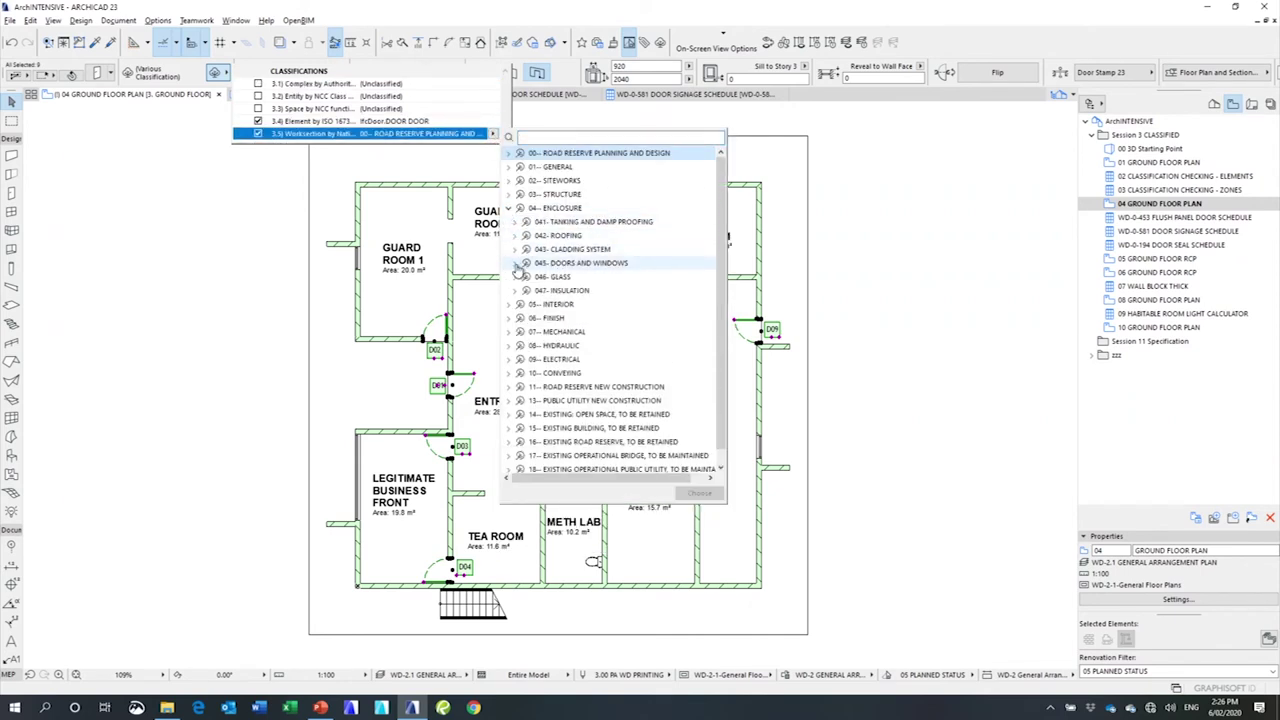
left_click(516, 266)
left_click(515, 265)
left_click(556, 294)
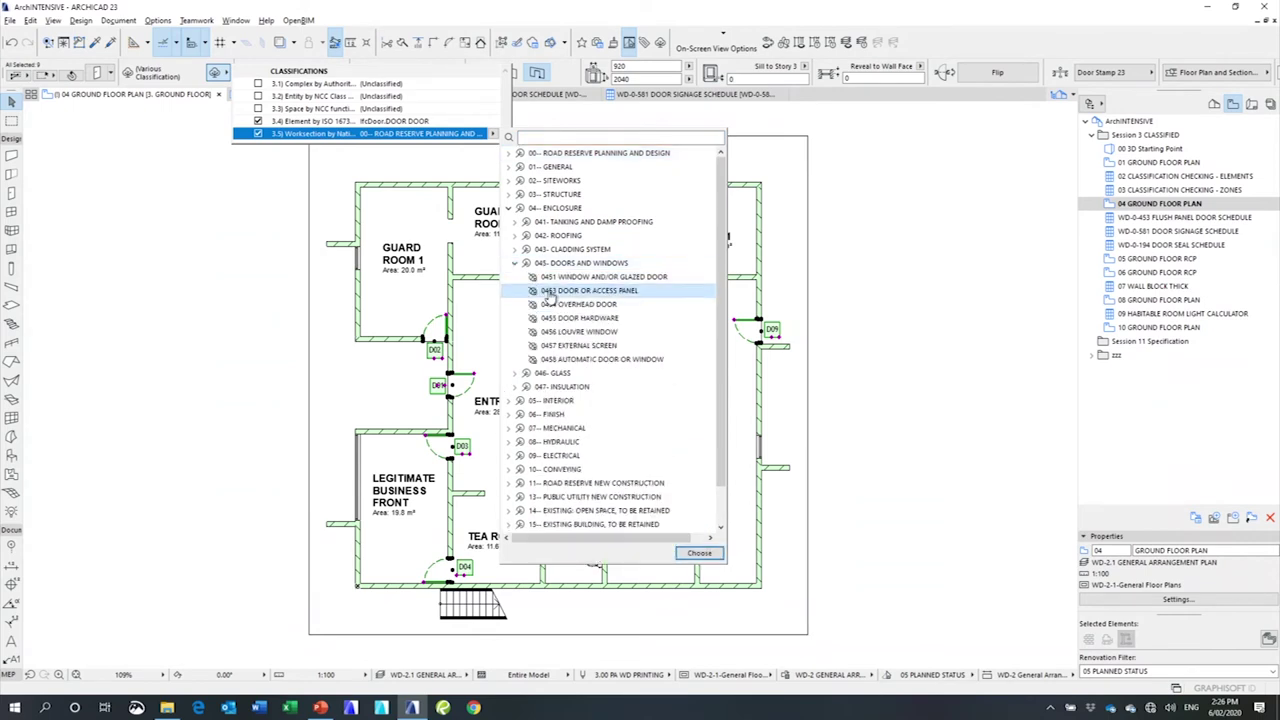
double_click(601, 292)
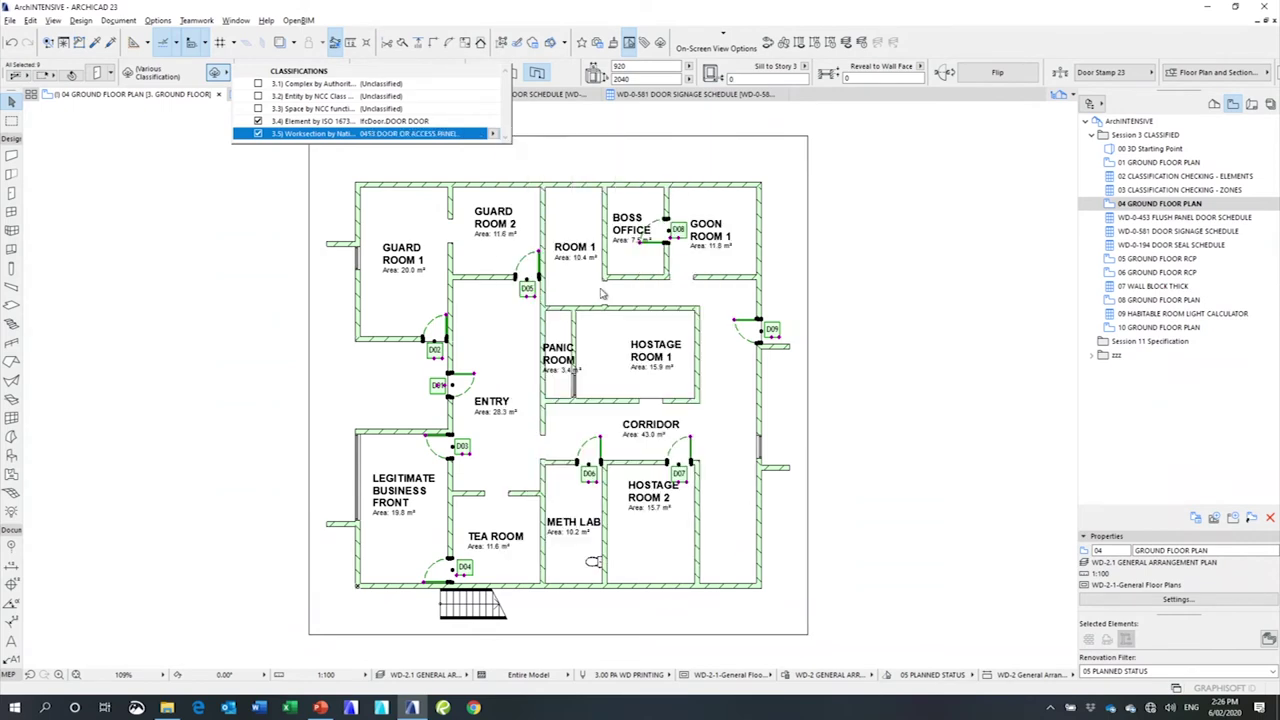
left_click(239, 214)
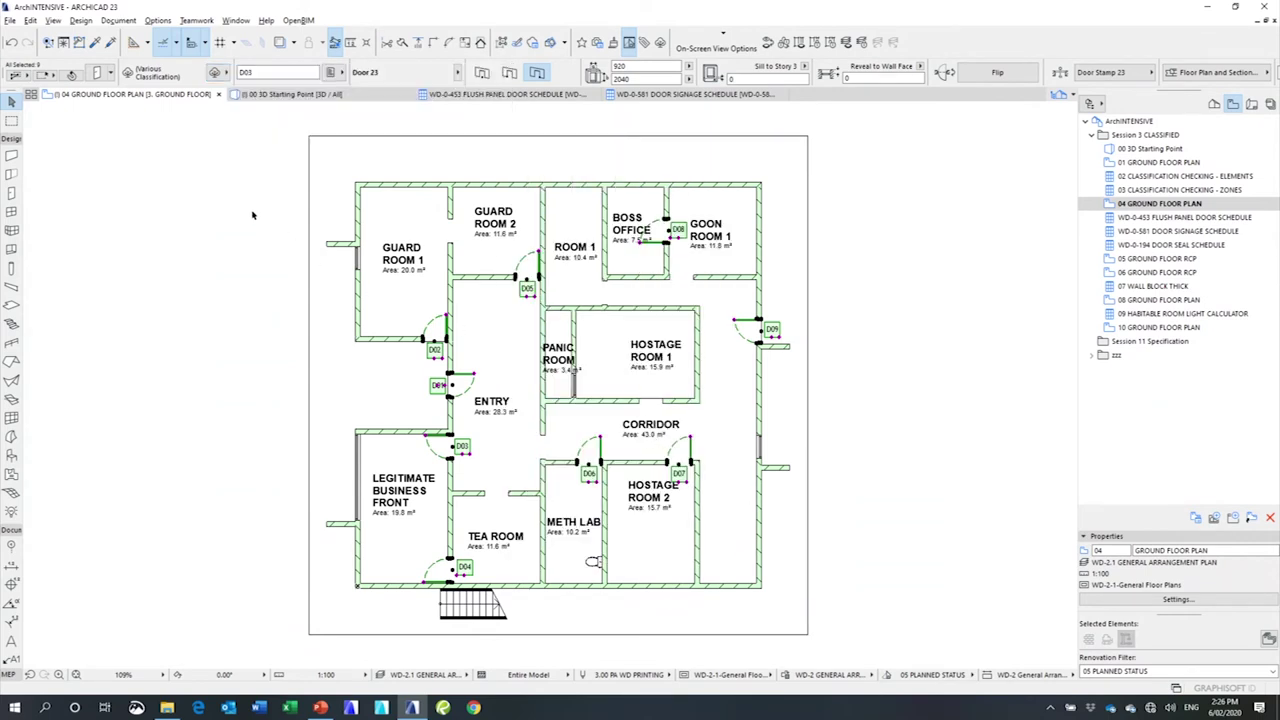
left_click(521, 98)
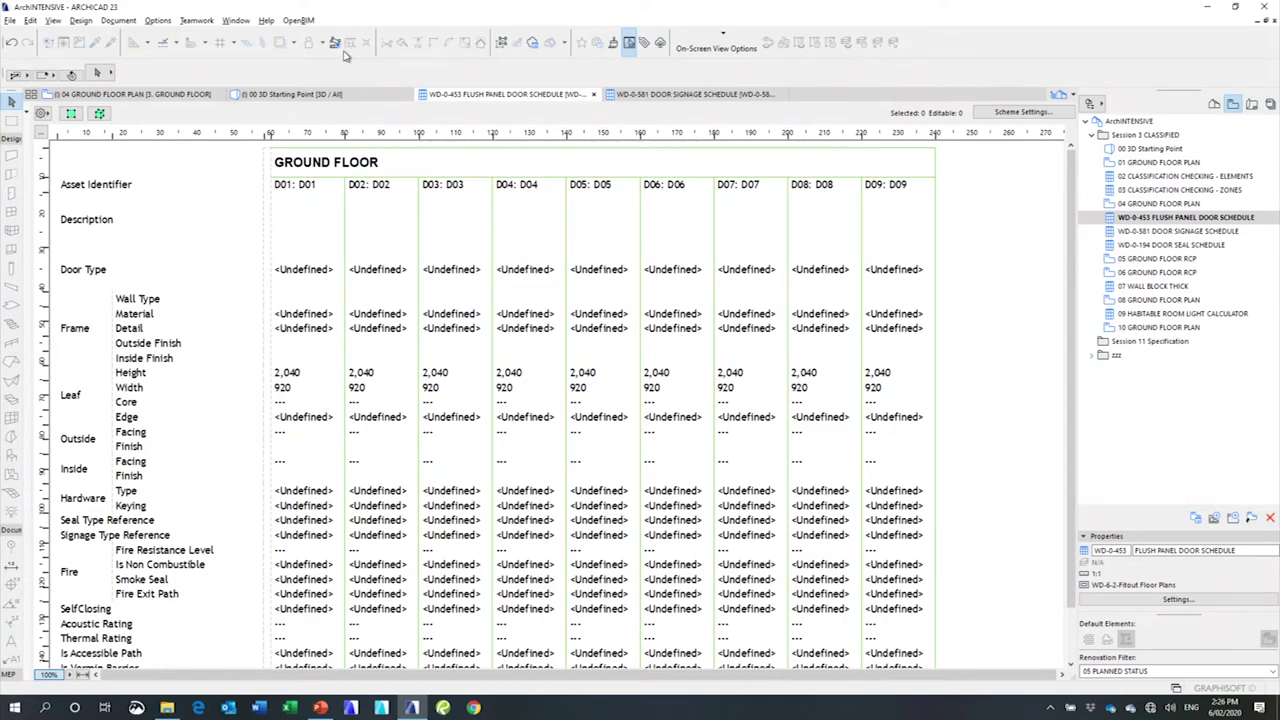
- Check the 3D Starting Point view, then return to the ground floor plan with the doors deselected
left_click(340, 94)
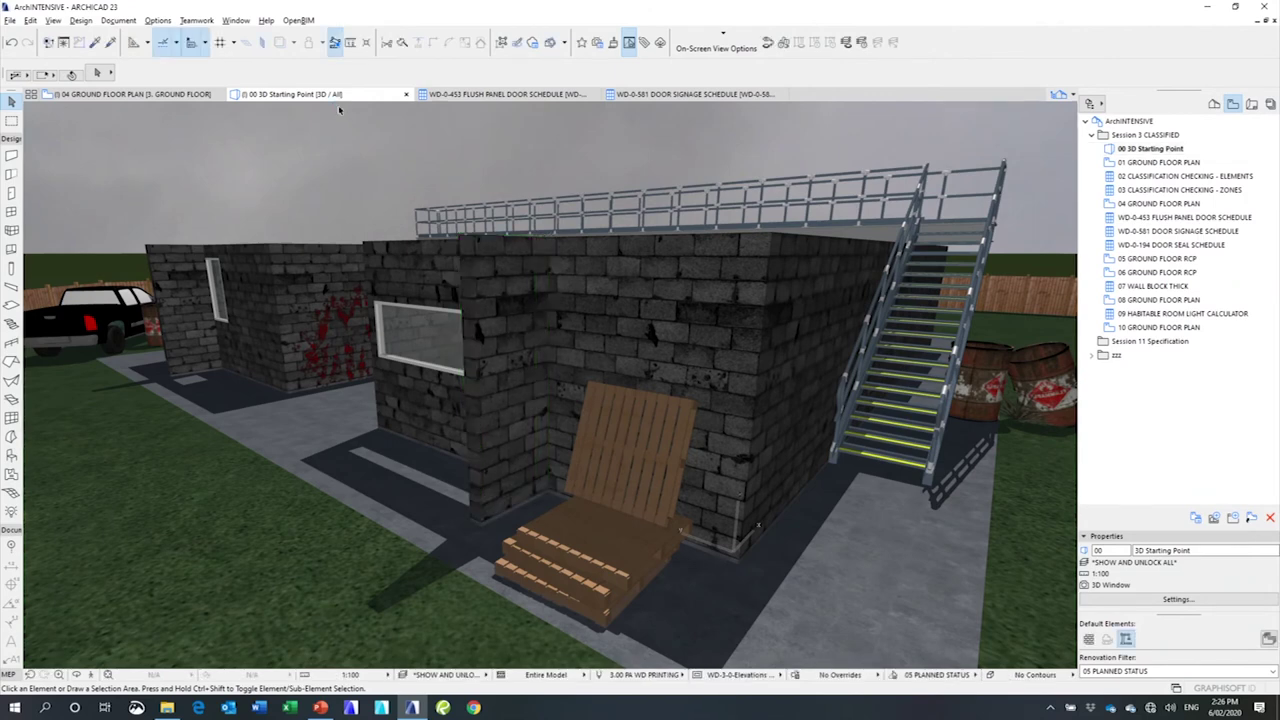
left_click(130, 95)
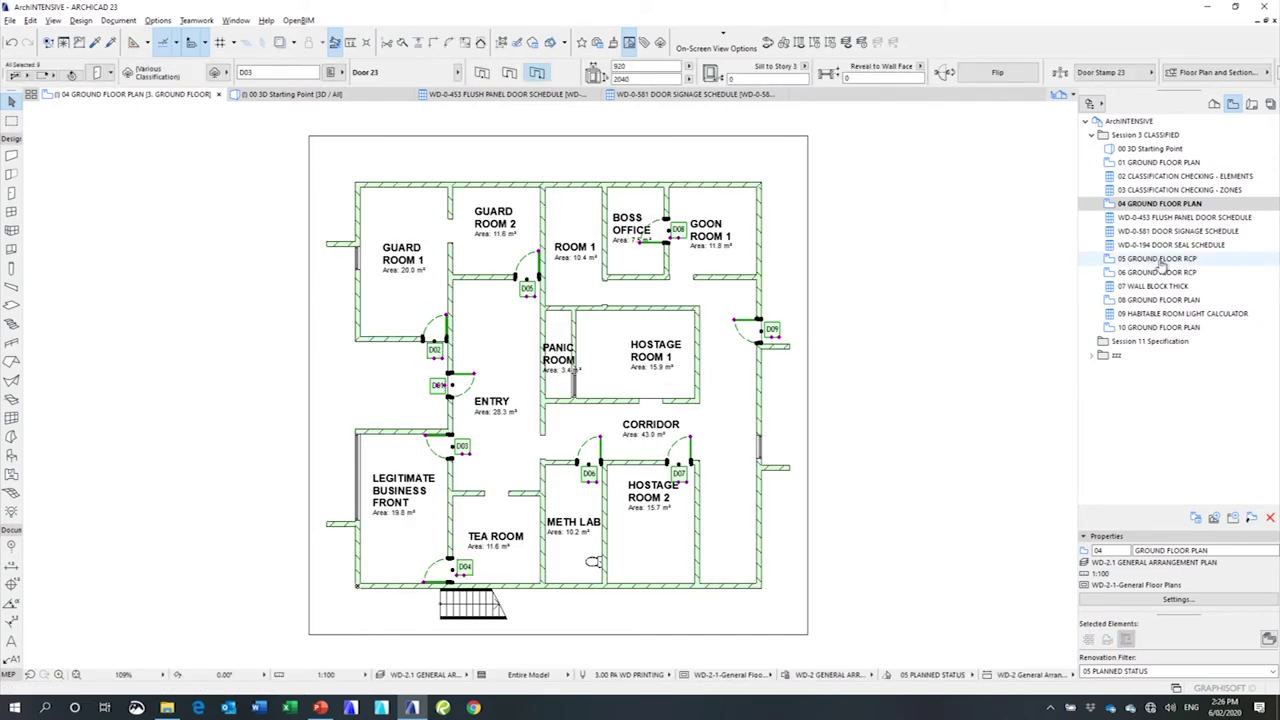
left_click(915, 289)
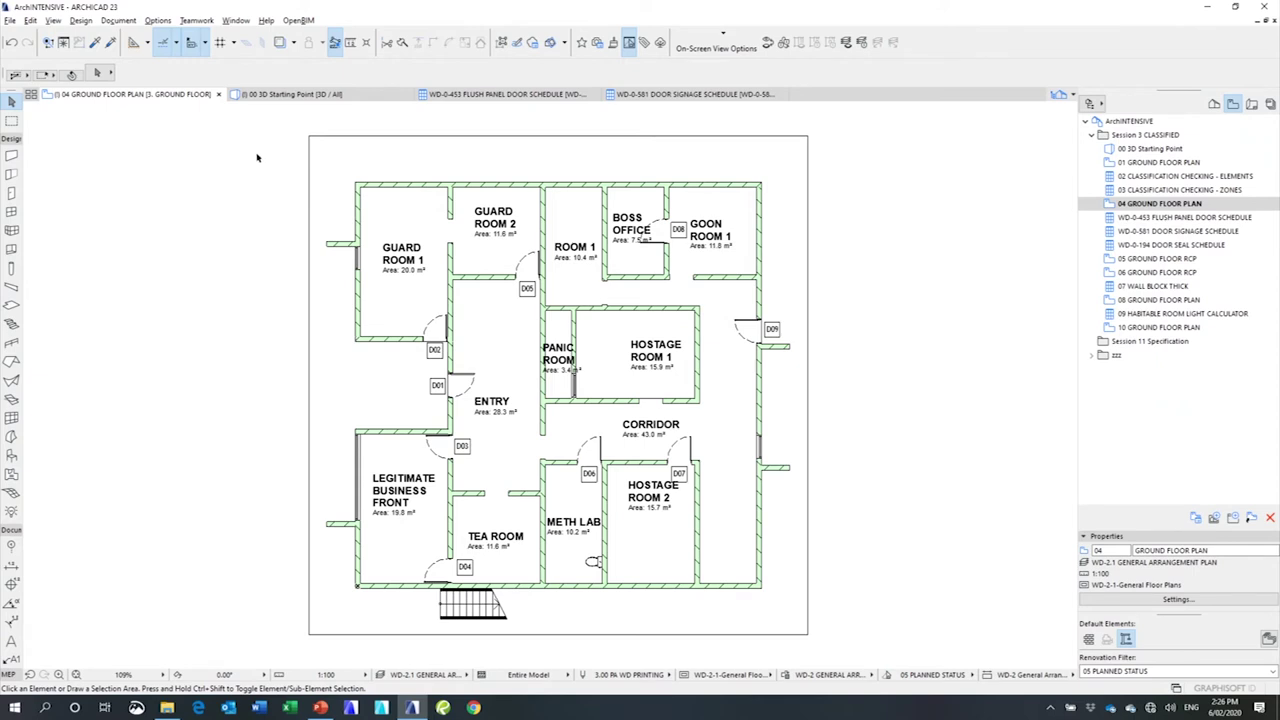
left_click(158, 21)
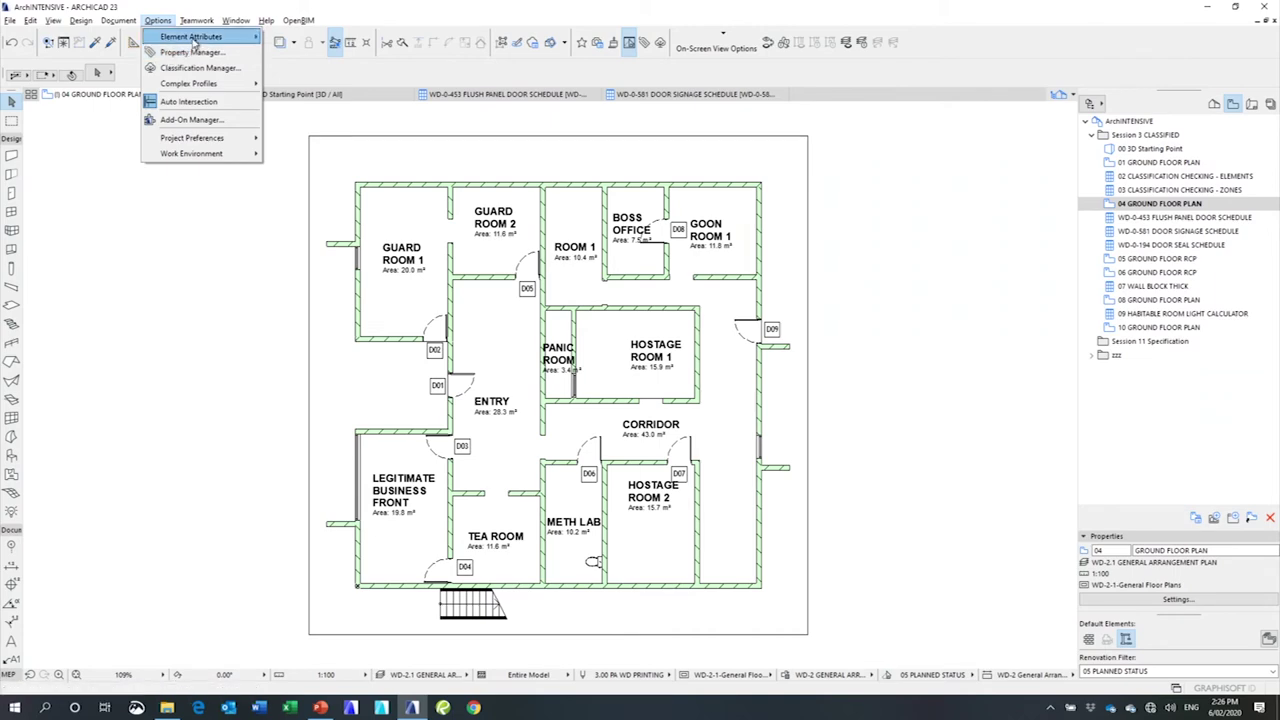
- Open the Property Manager, collapse COBie, and display BottomFinish's SPLIT(Bottom Surface) expression
left_click(196, 94)
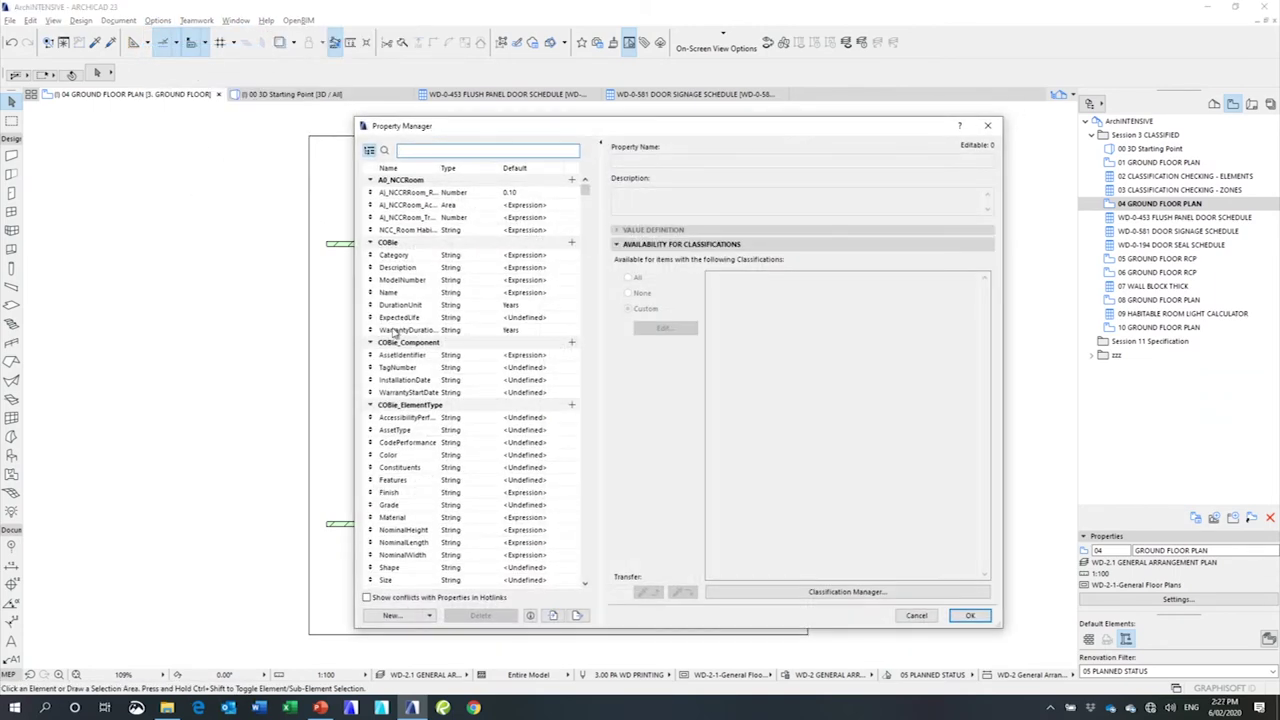
double_click(385, 243)
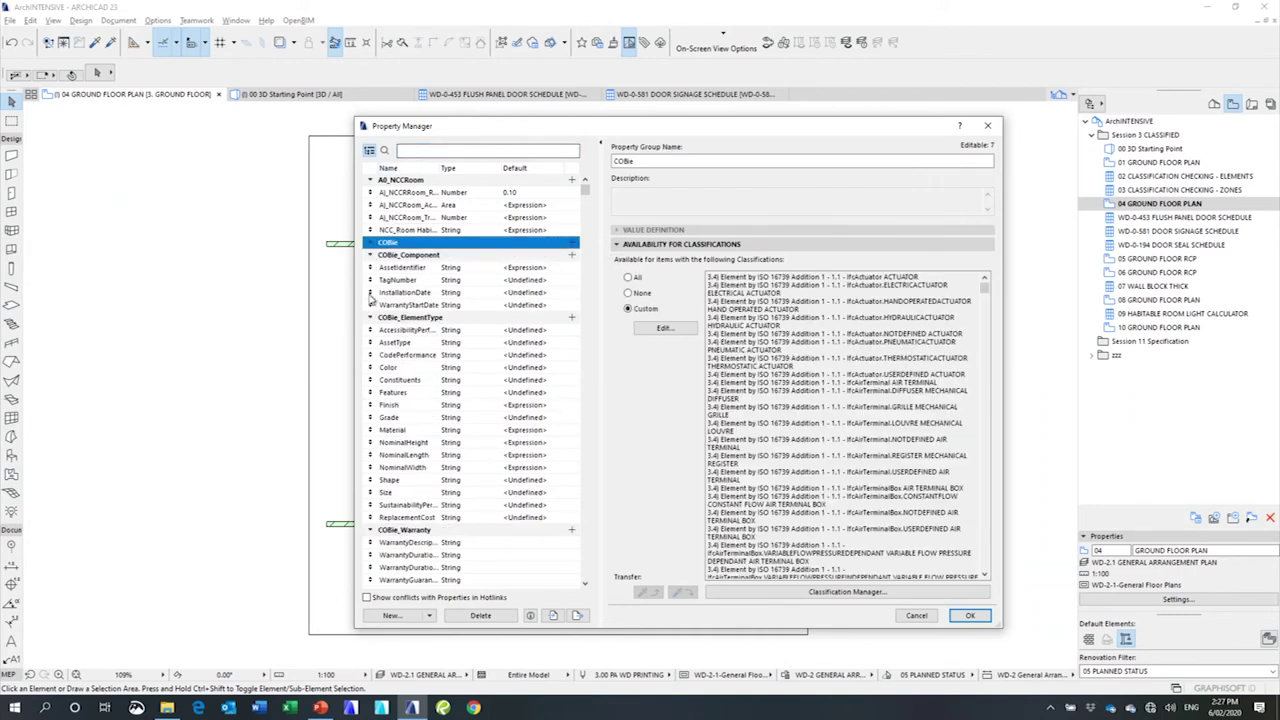
left_click_drag(586, 191, 590, 213)
left_click(402, 268)
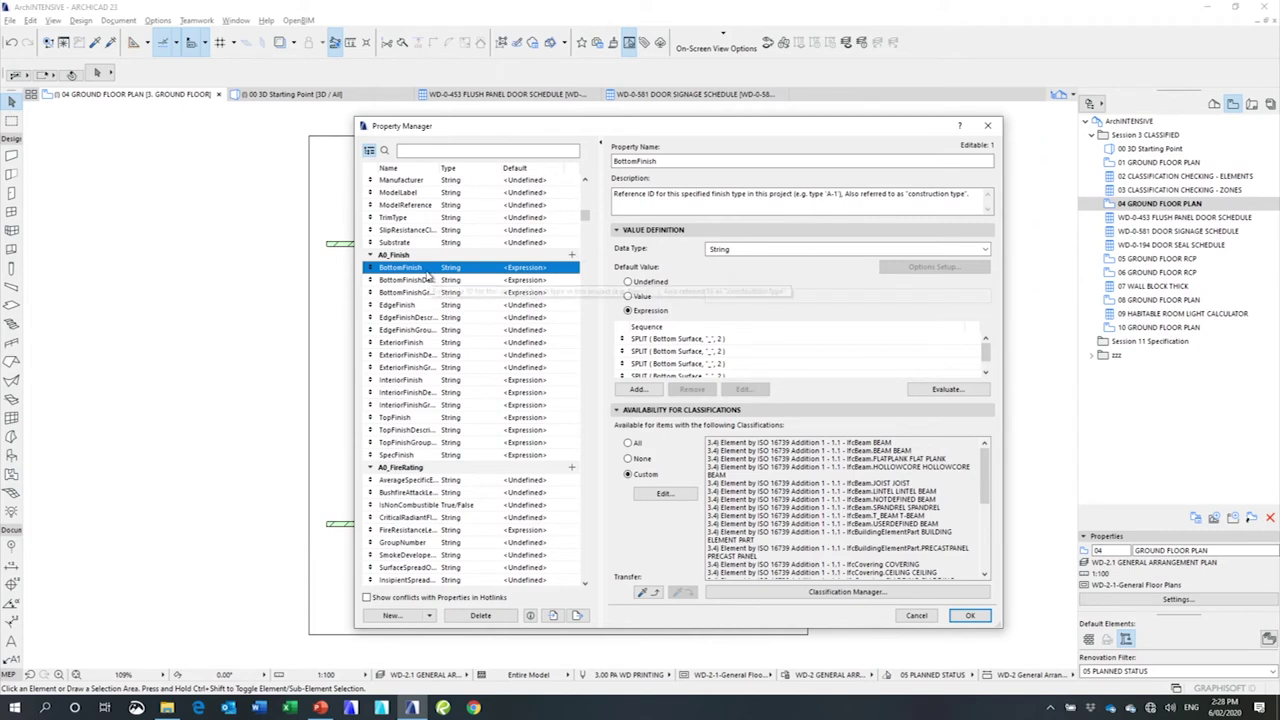
double_click(676, 350)
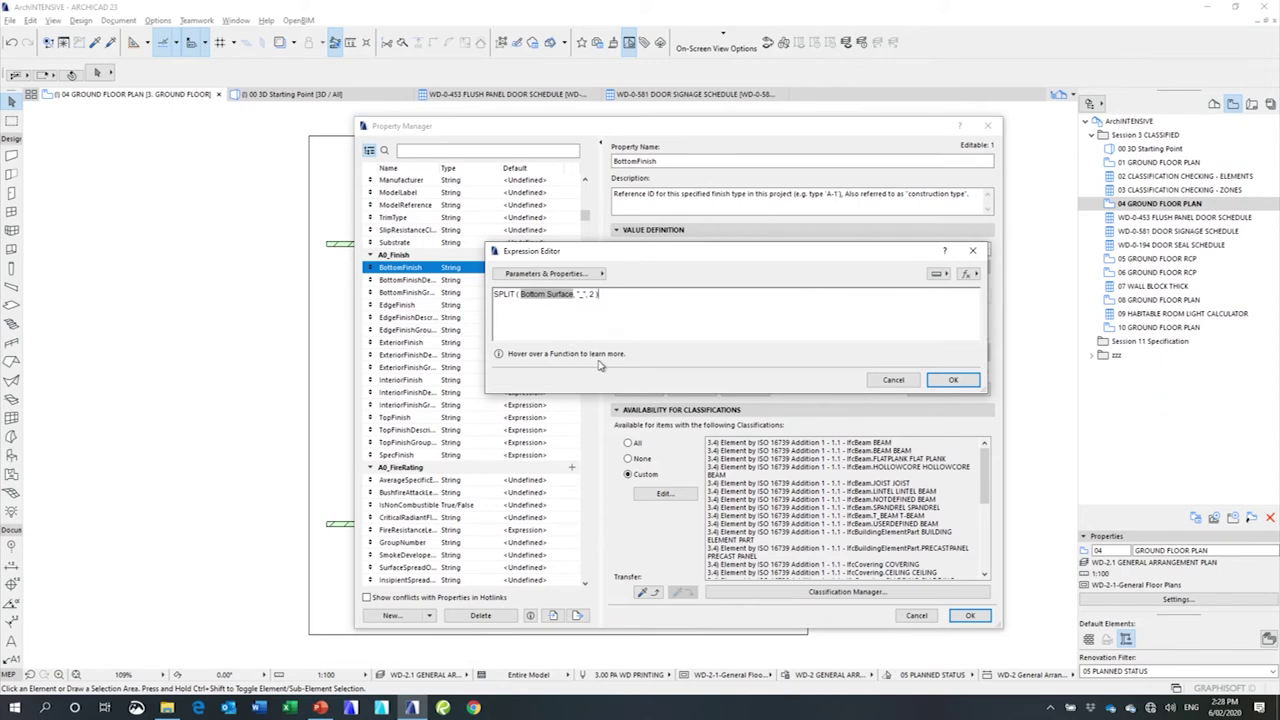
left_click(954, 380)
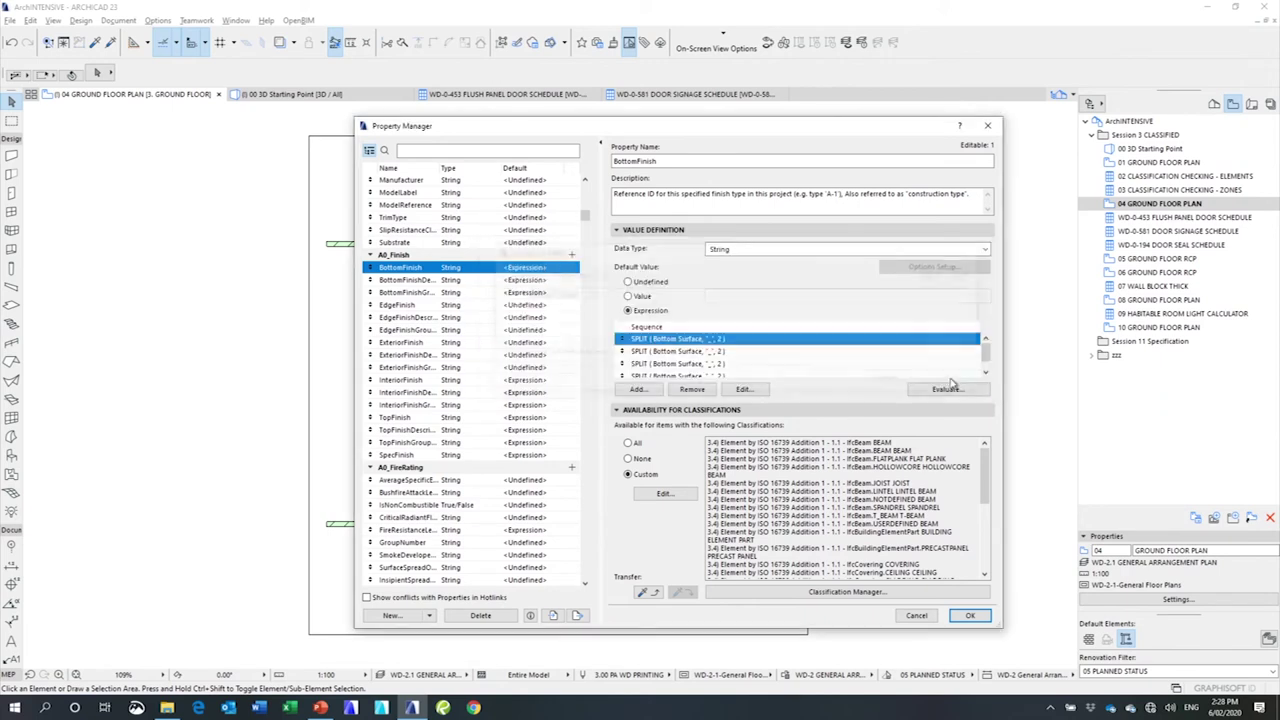
left_click(774, 356)
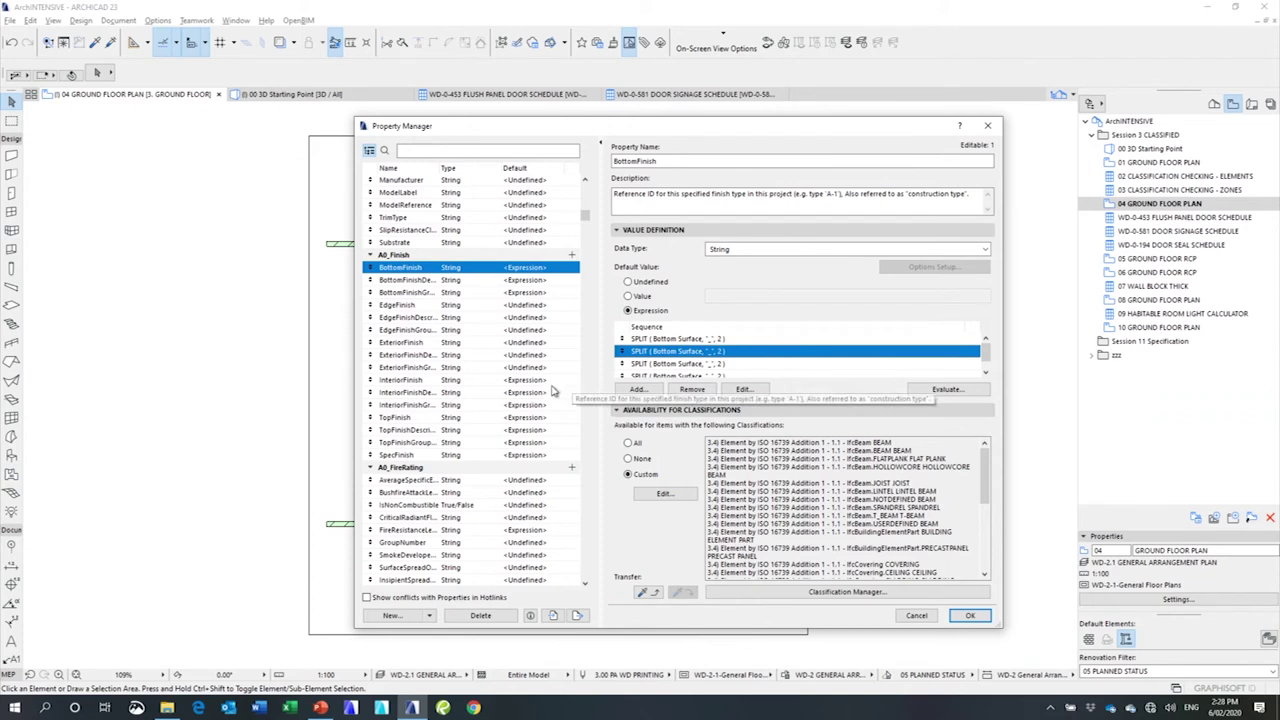
left_click(406, 318)
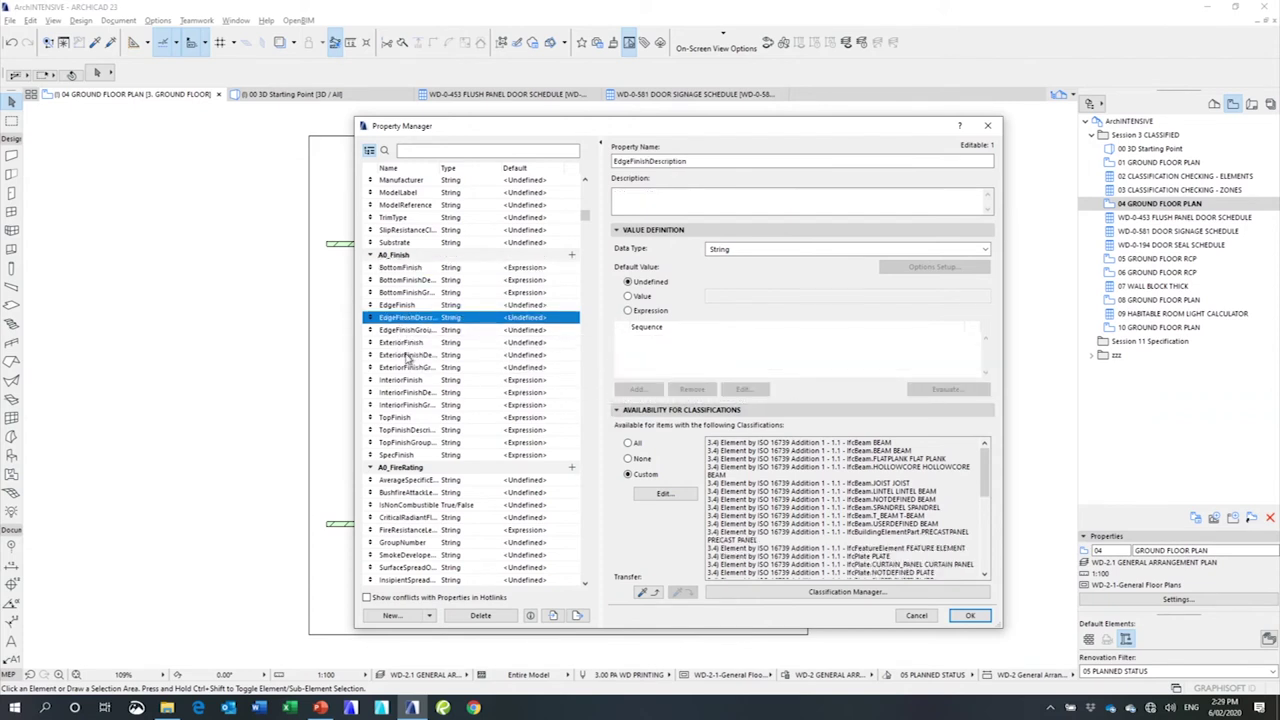
- Review ExteriorFinishDescription, InteriorFinishDescription, TopFinish and SpecFinish, then cancel the Property Manager
left_click(409, 355)
left_click(412, 393)
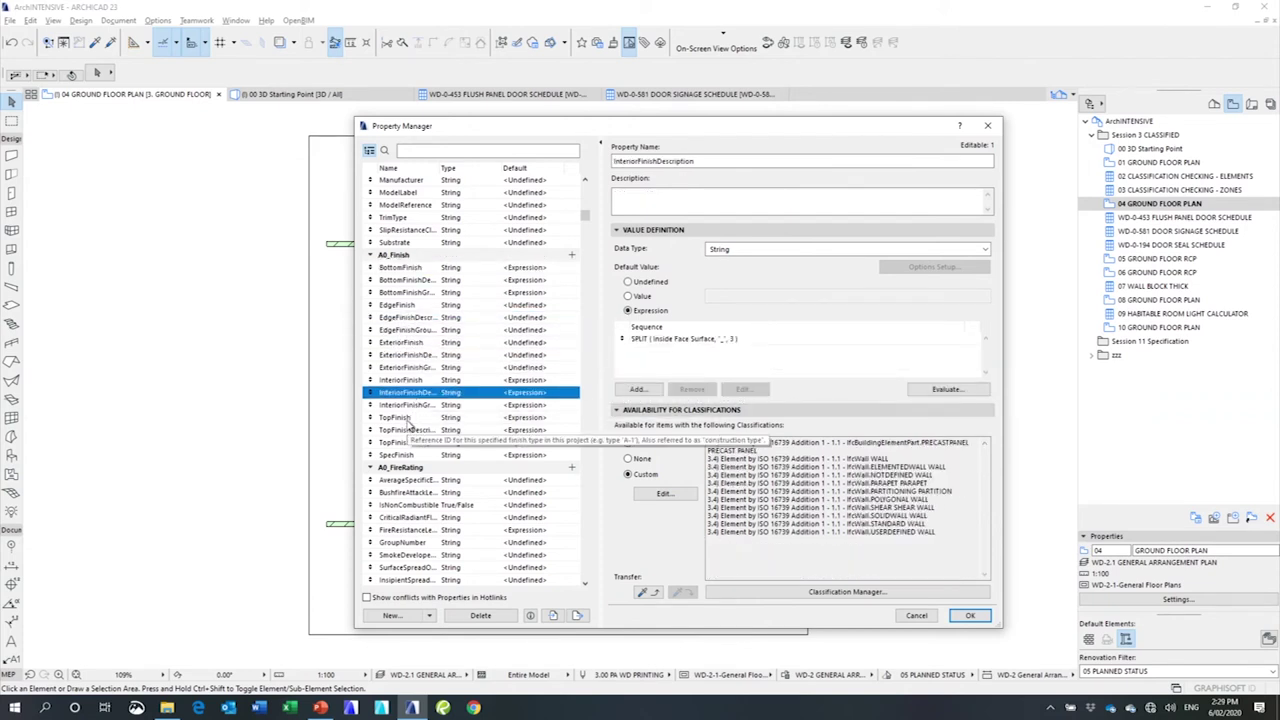
left_click(412, 417)
left_click(412, 456)
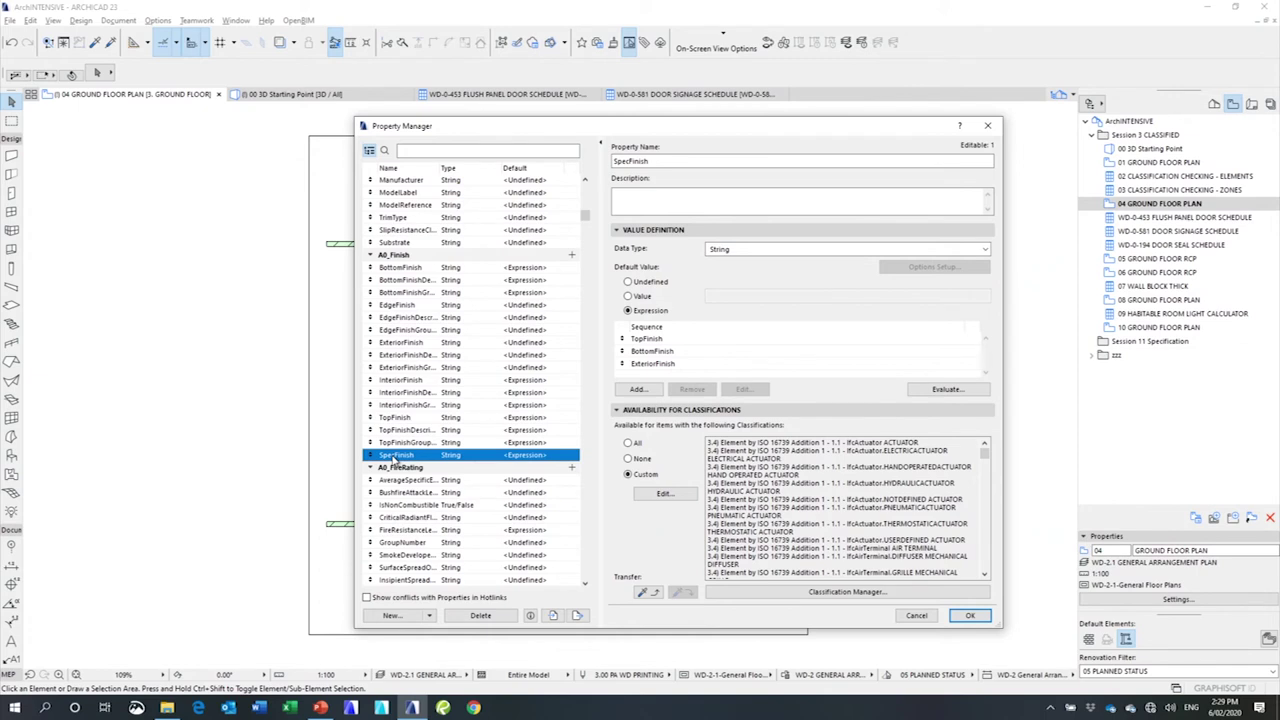
left_click(674, 341)
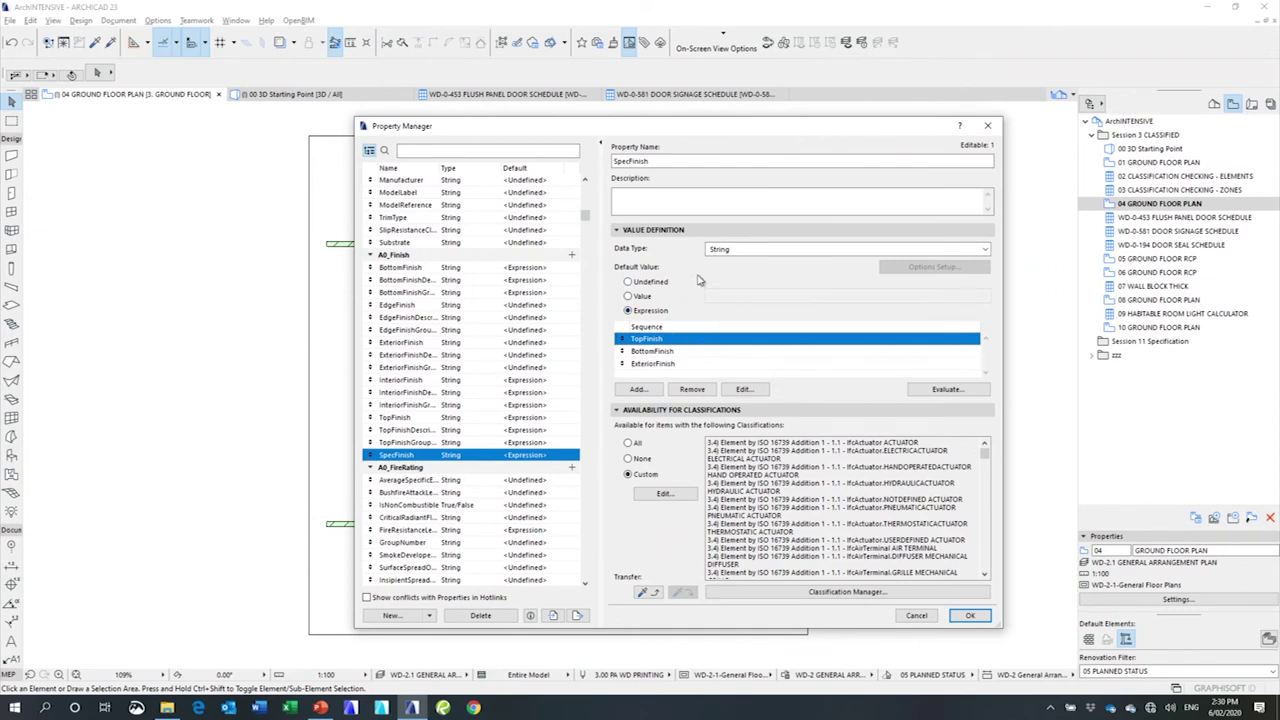
left_click(918, 616)
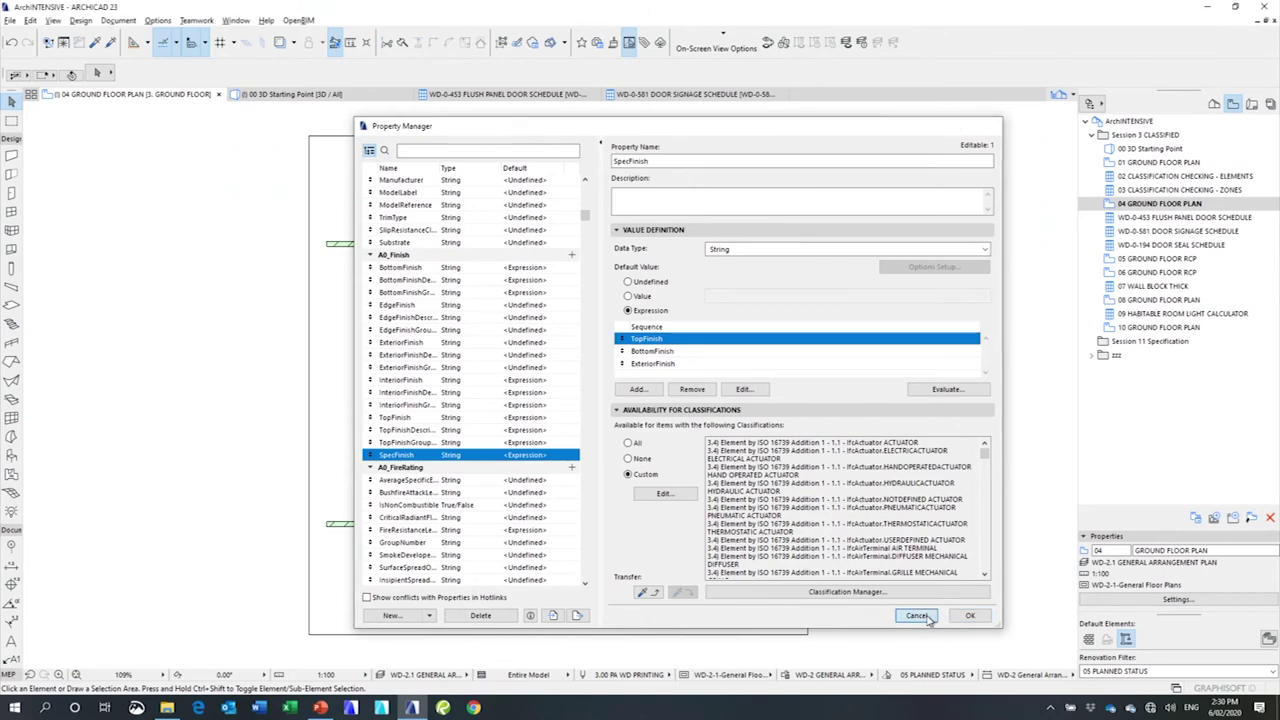
- Open the 05 GROUND FLOOR RCP and classify the Hostage Room 1 ceiling as IfcCovering.CEILING
double_click(1160, 258)
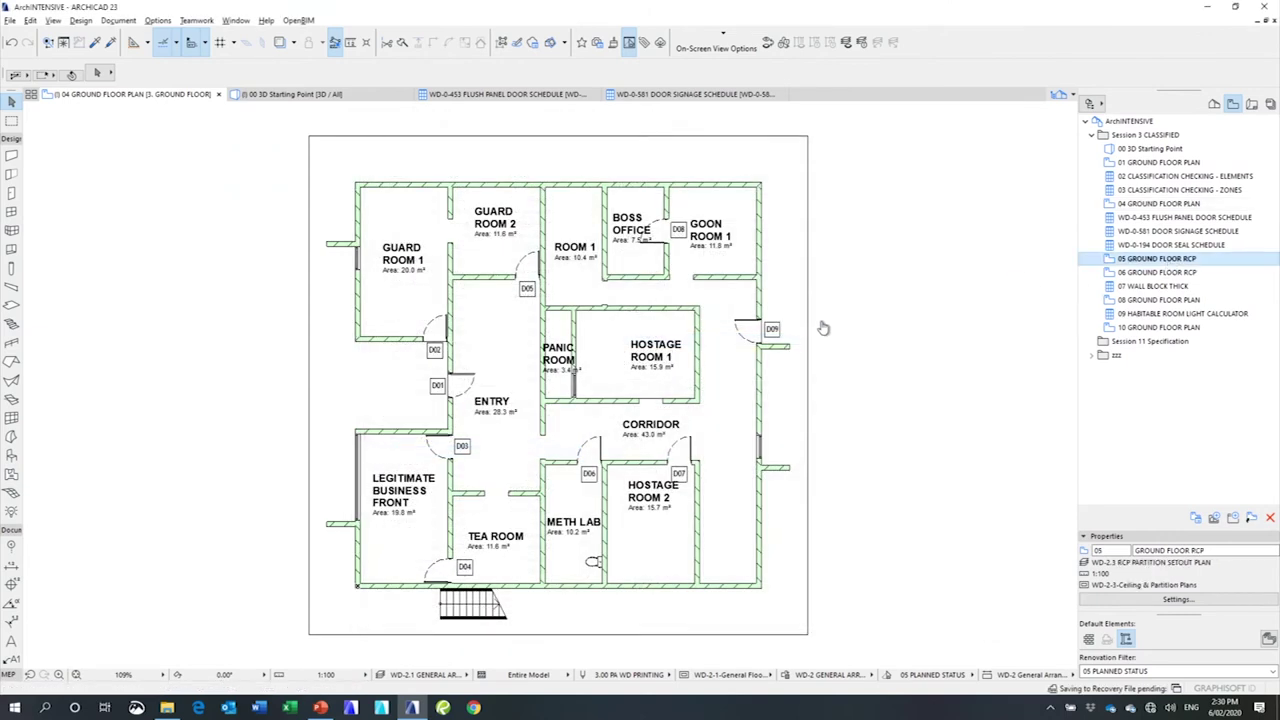
scroll(634, 346, "up", 3)
scroll(634, 346, "up", 2)
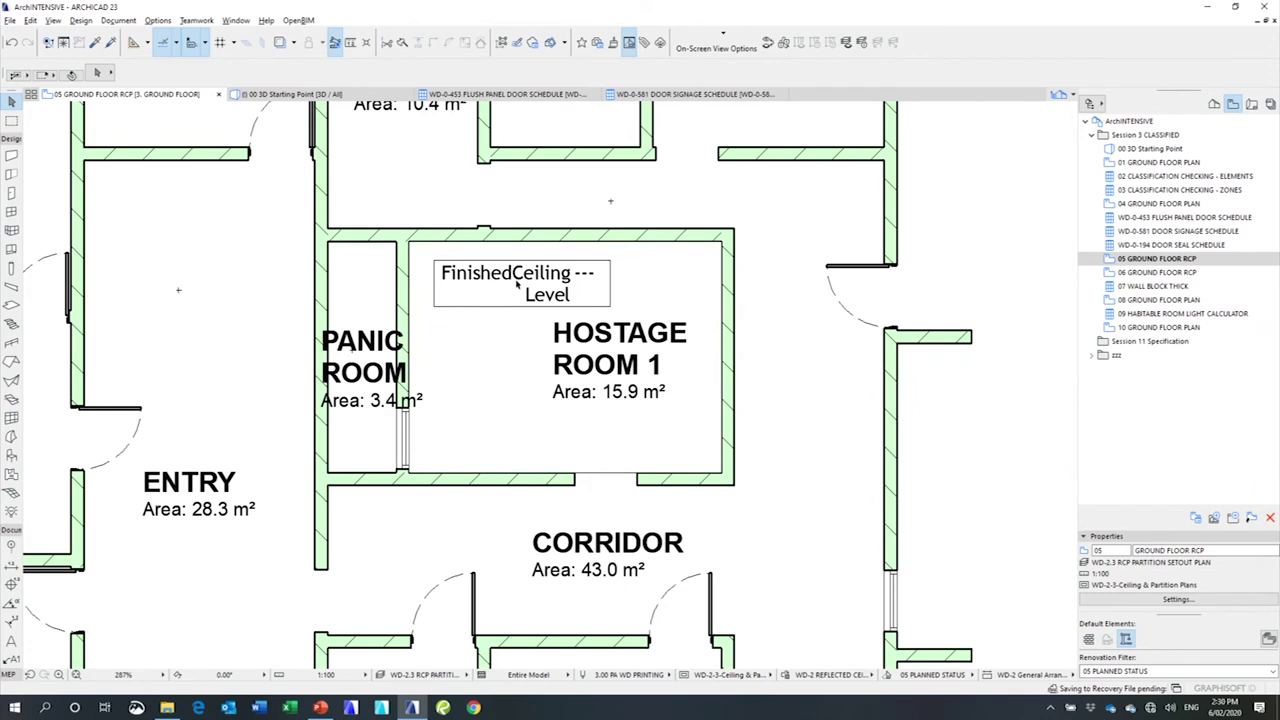
left_click(510, 339)
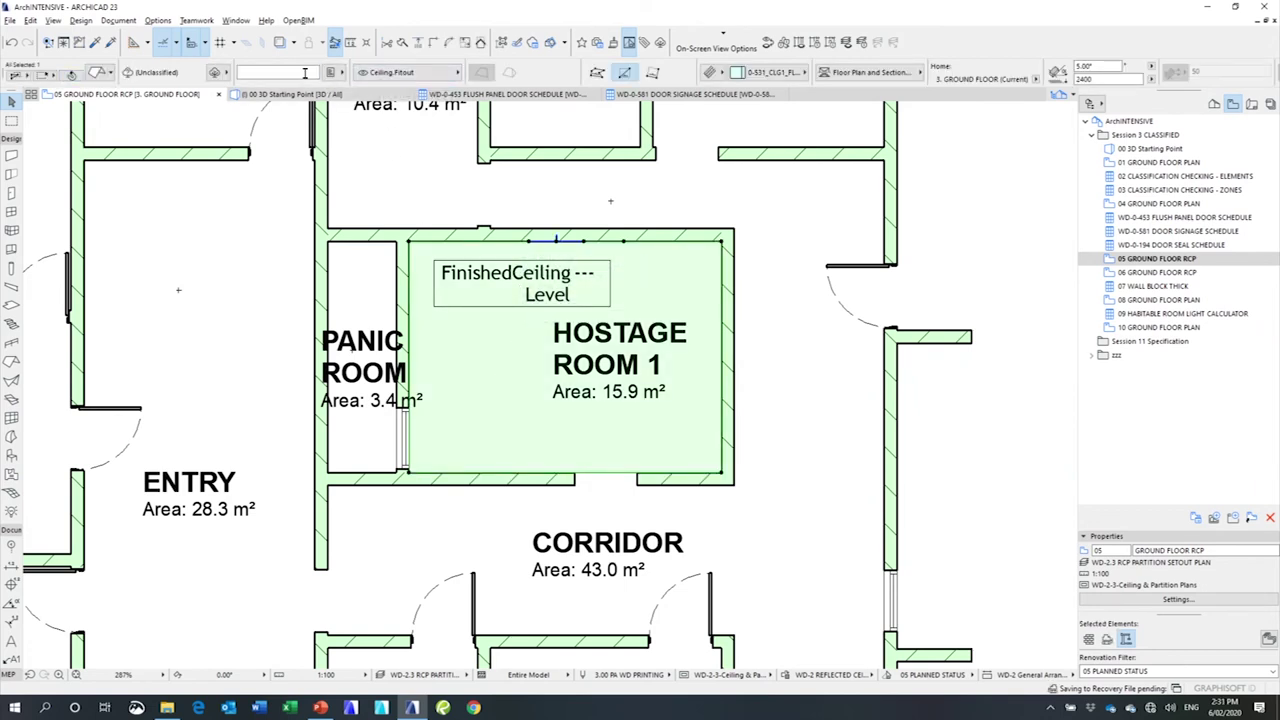
left_click(216, 73)
left_click(258, 120)
left_click(495, 122)
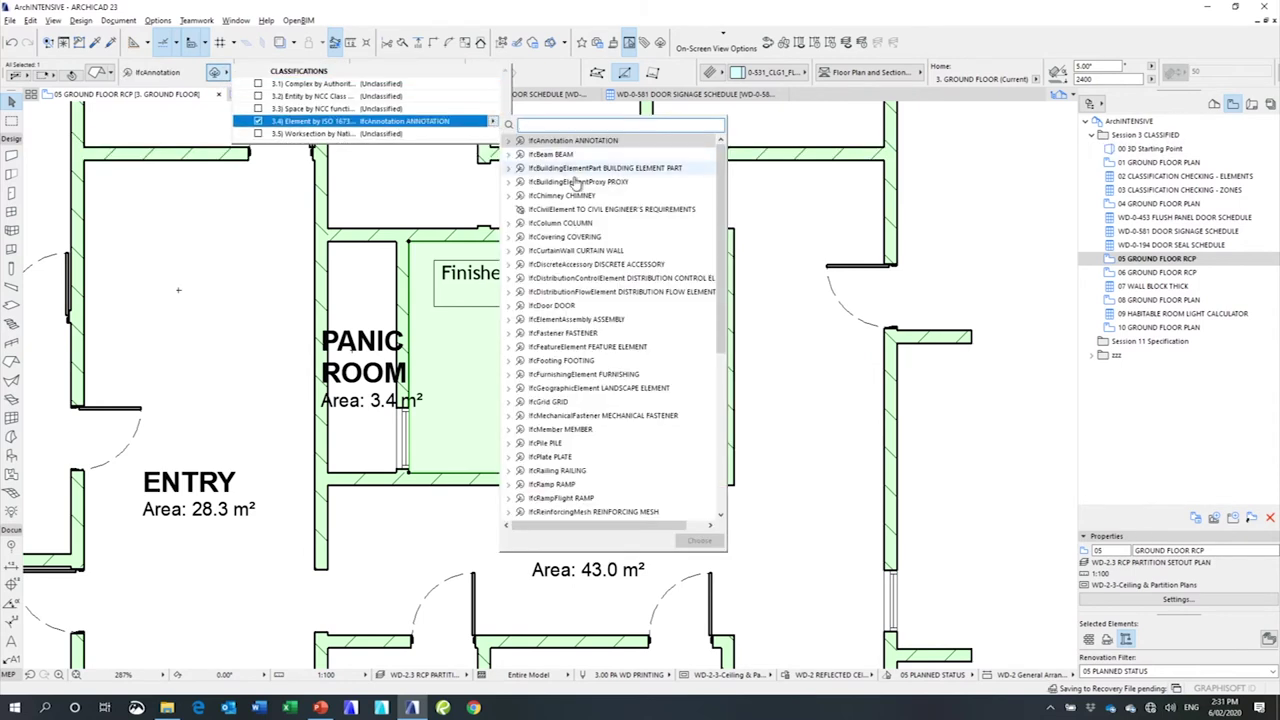
left_click(509, 237)
double_click(543, 252)
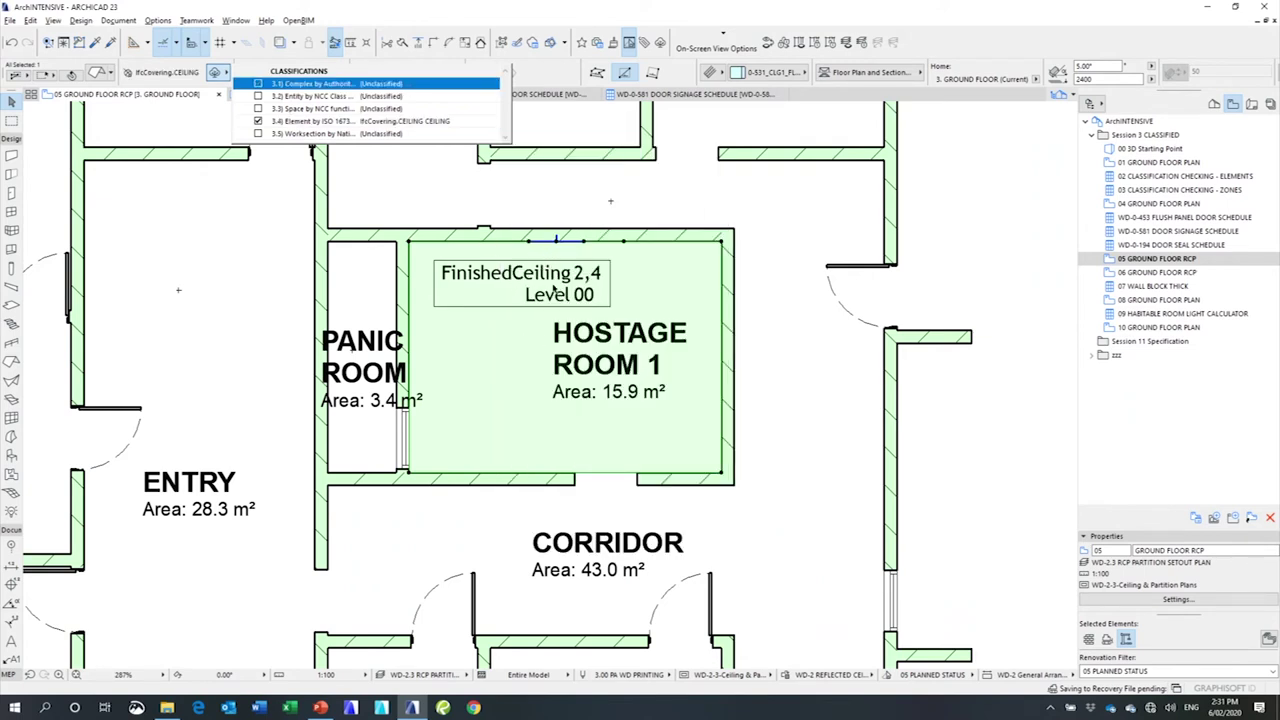
key("Escape")
key("Escape")
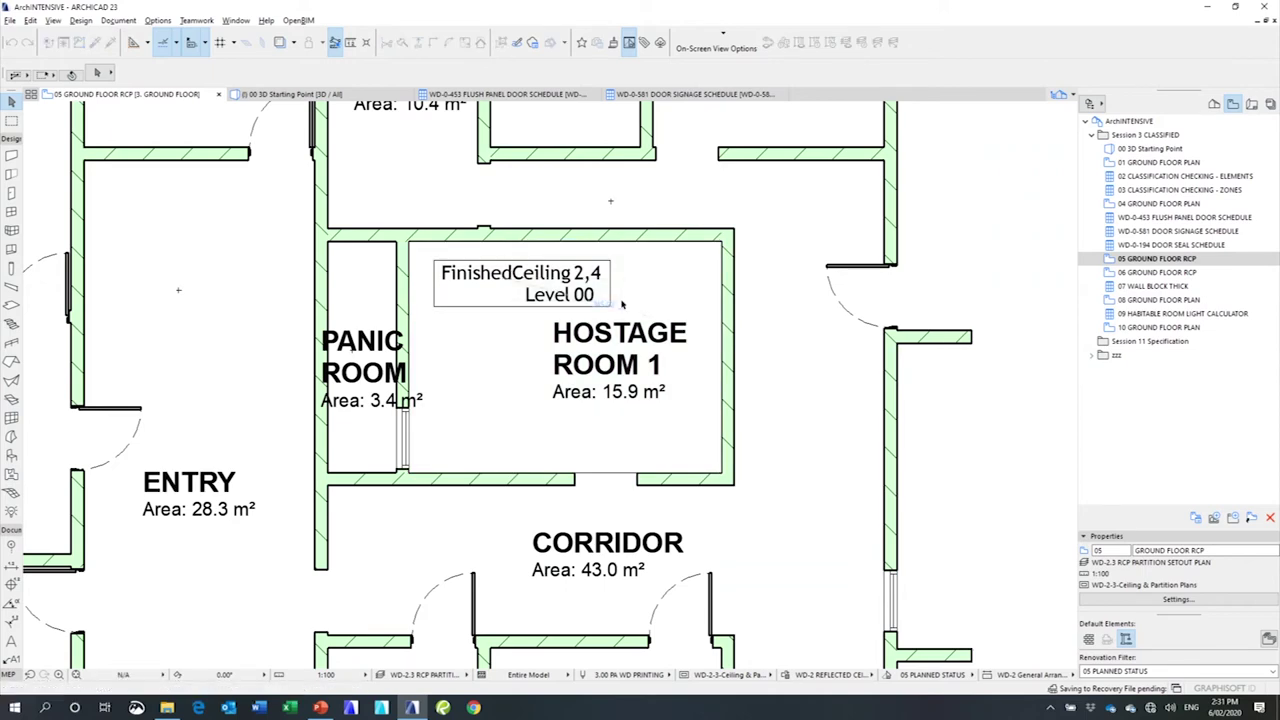
- Widen the finished-ceiling label's value text so 2,400 shows in full, then reselect the ceiling
left_click(588, 290)
double_click(576, 298)
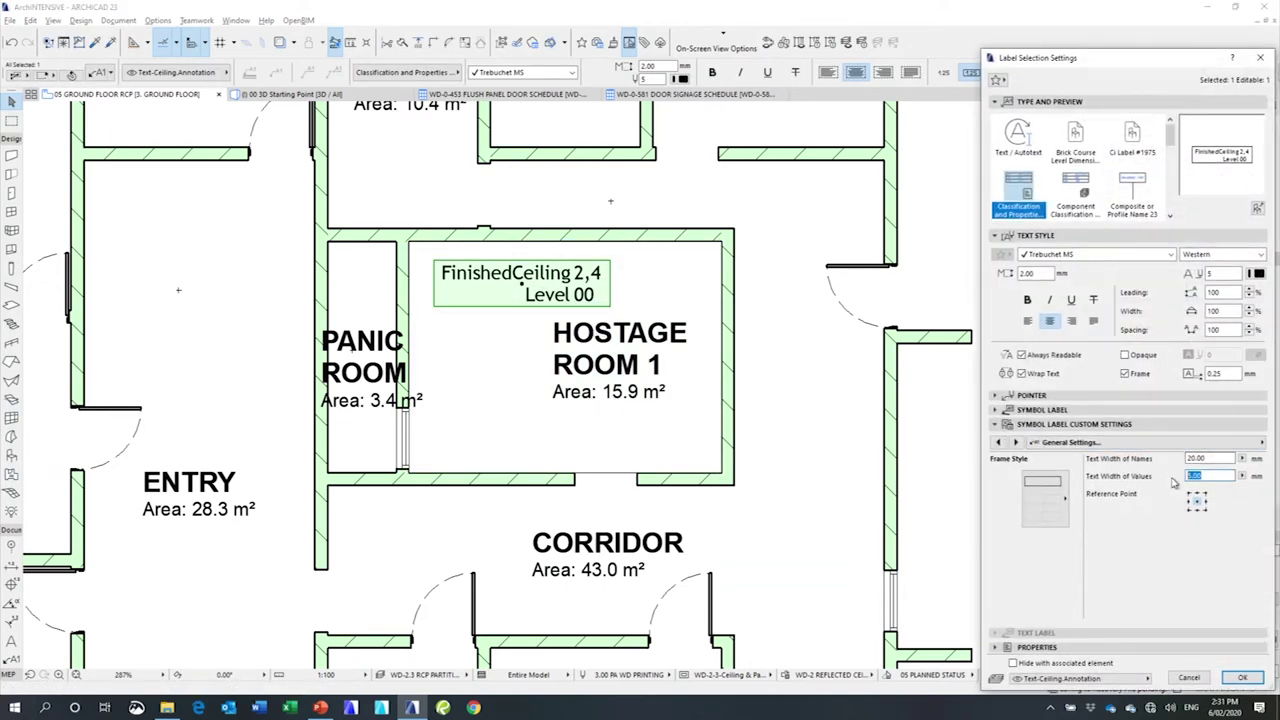
key("Return")
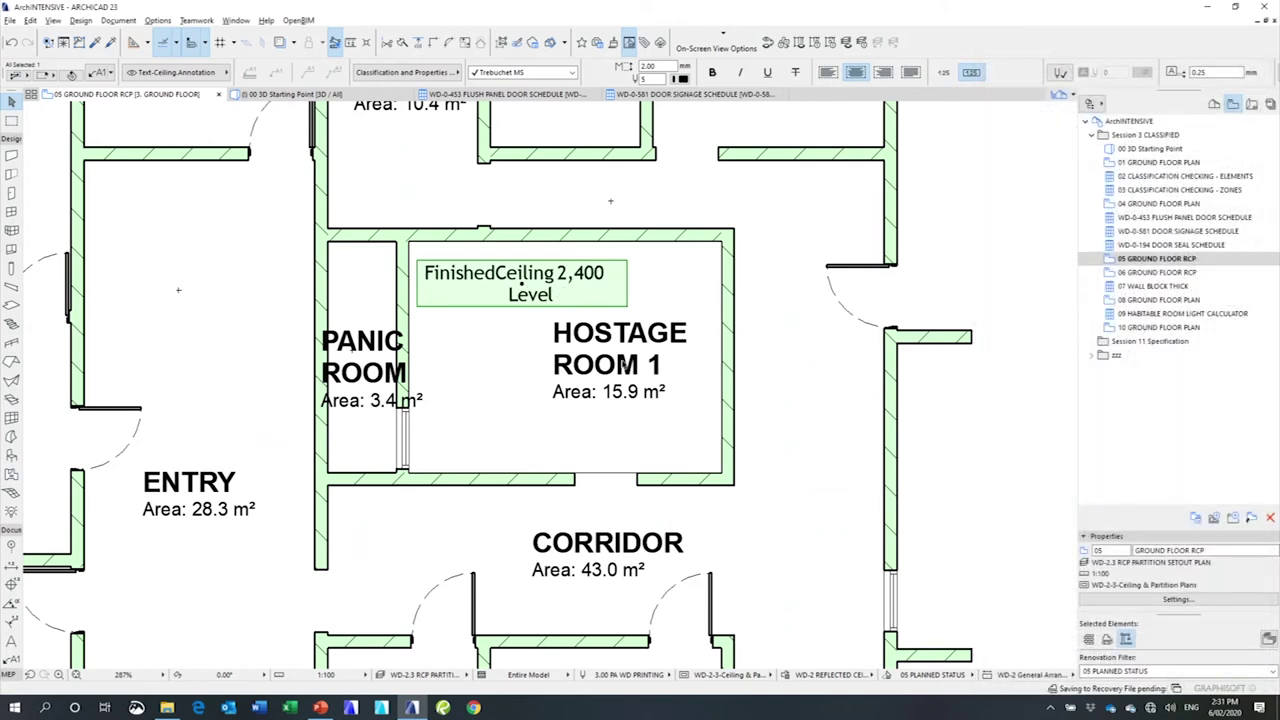
left_click(505, 350)
left_click(508, 400)
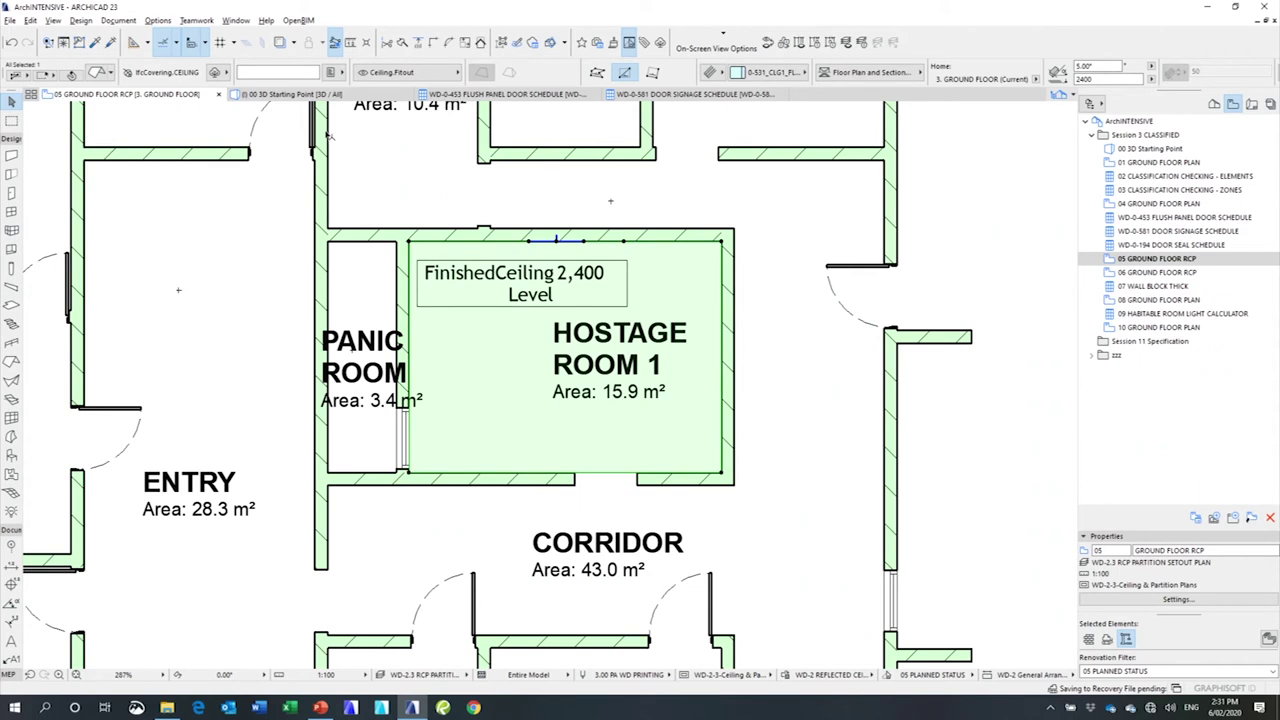
left_click(333, 73)
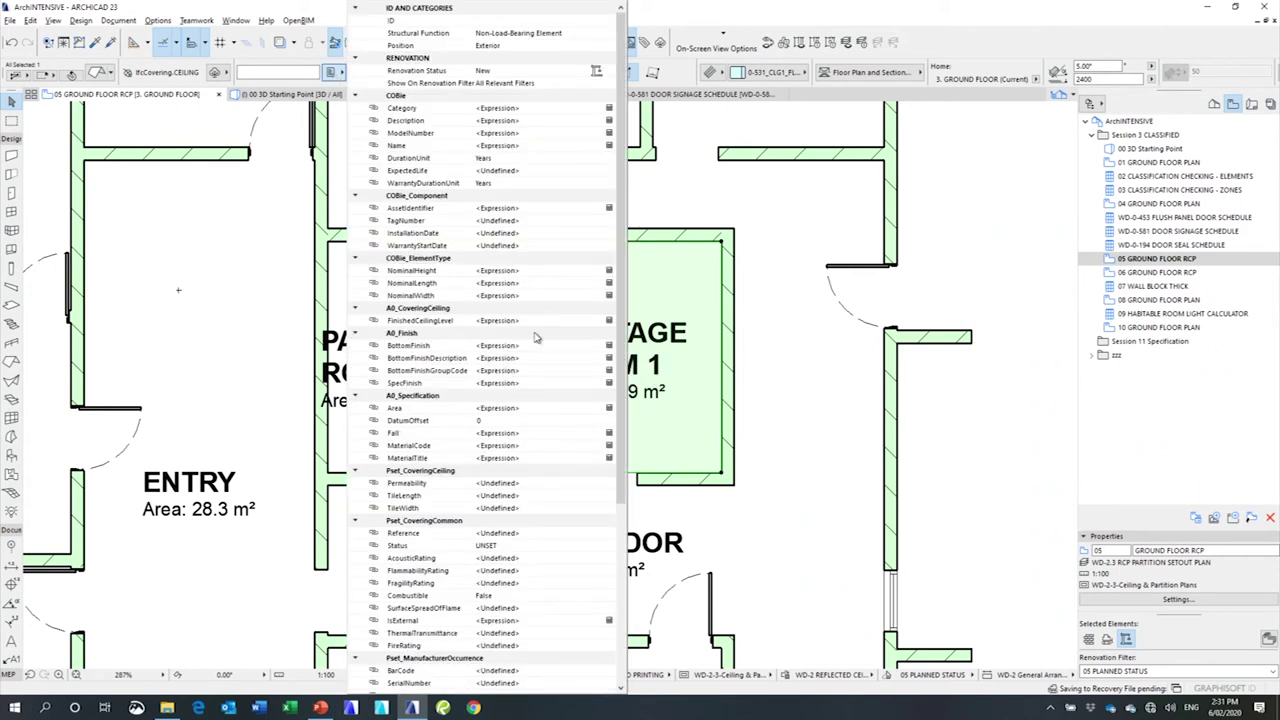
- Check that the ceiling's FinishedCeilingLevel property evaluates to 2400
left_click(416, 319)
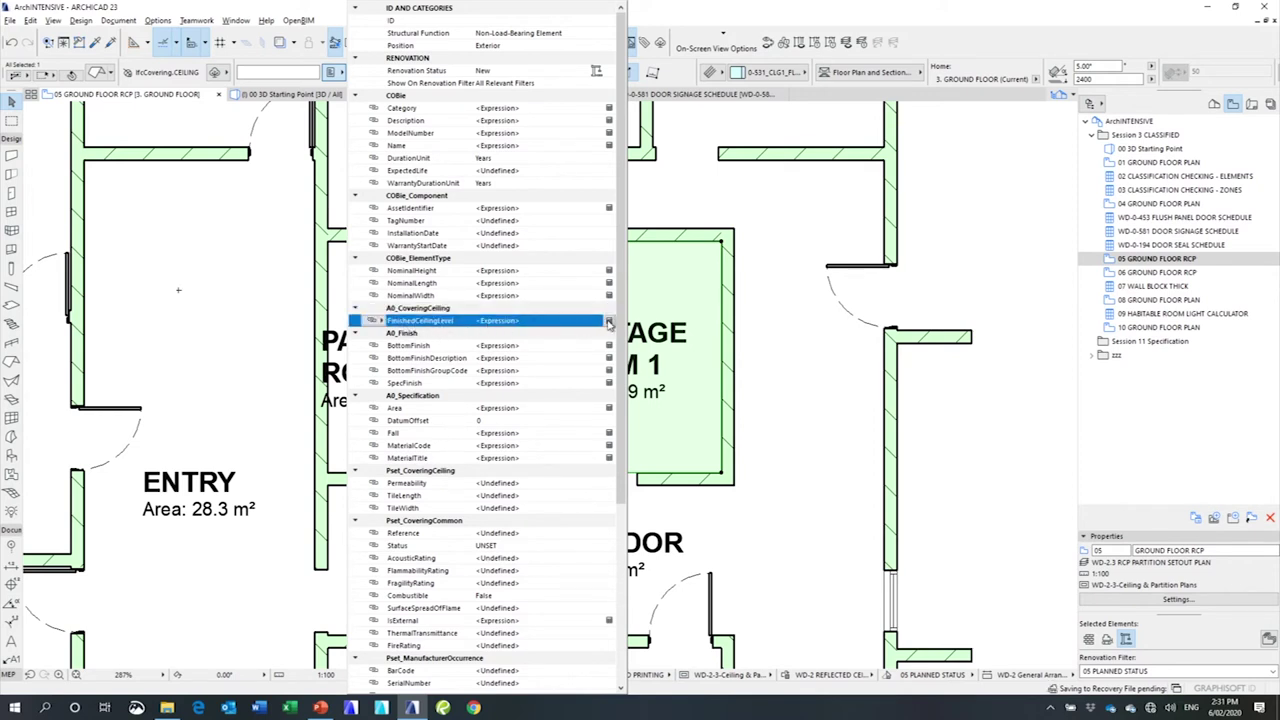
left_click(609, 322)
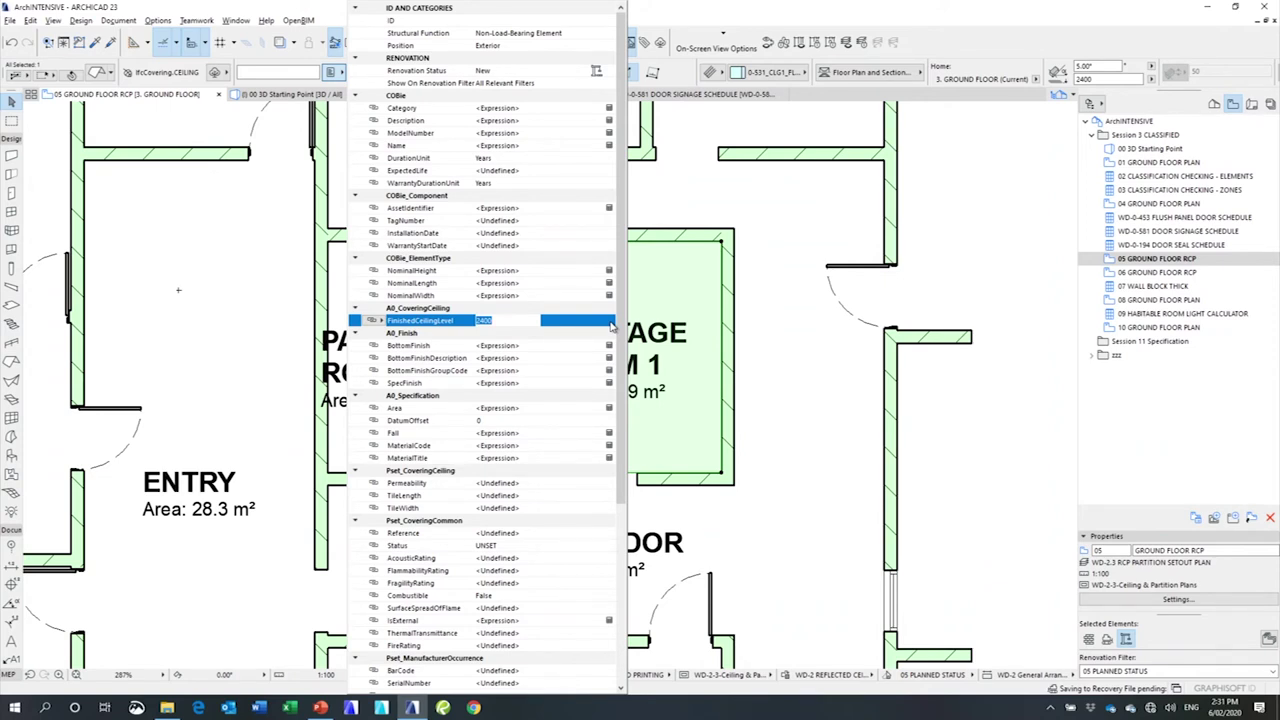
left_click(758, 330)
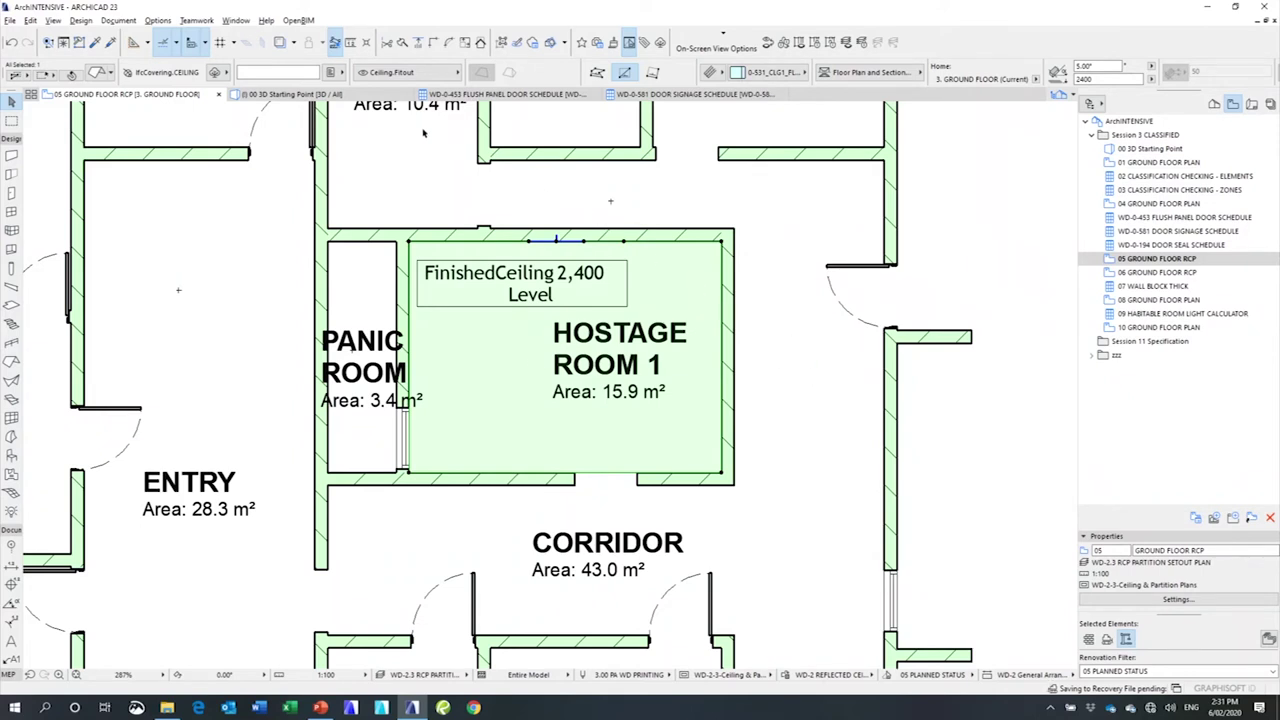
- Set the ceiling's A0_Specification DatumOffset property to -500
left_click(330, 72)
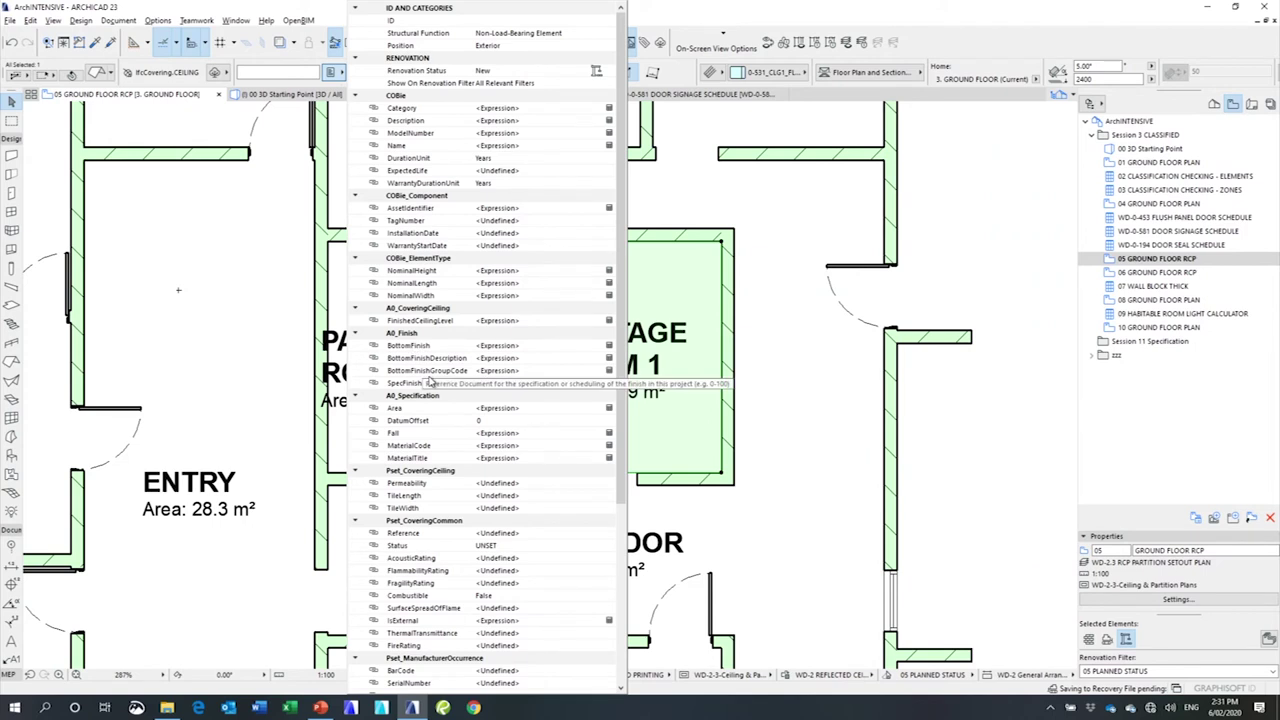
left_click(446, 423)
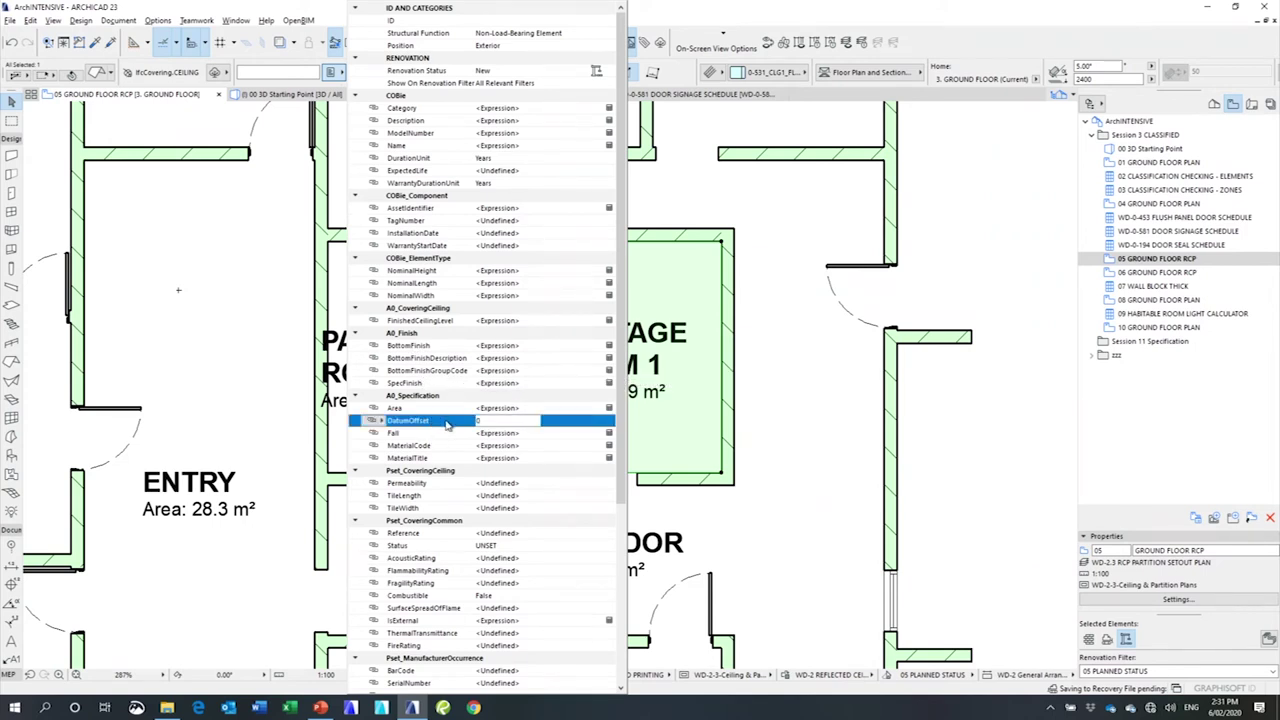
key("BackSpace")
key("Return")
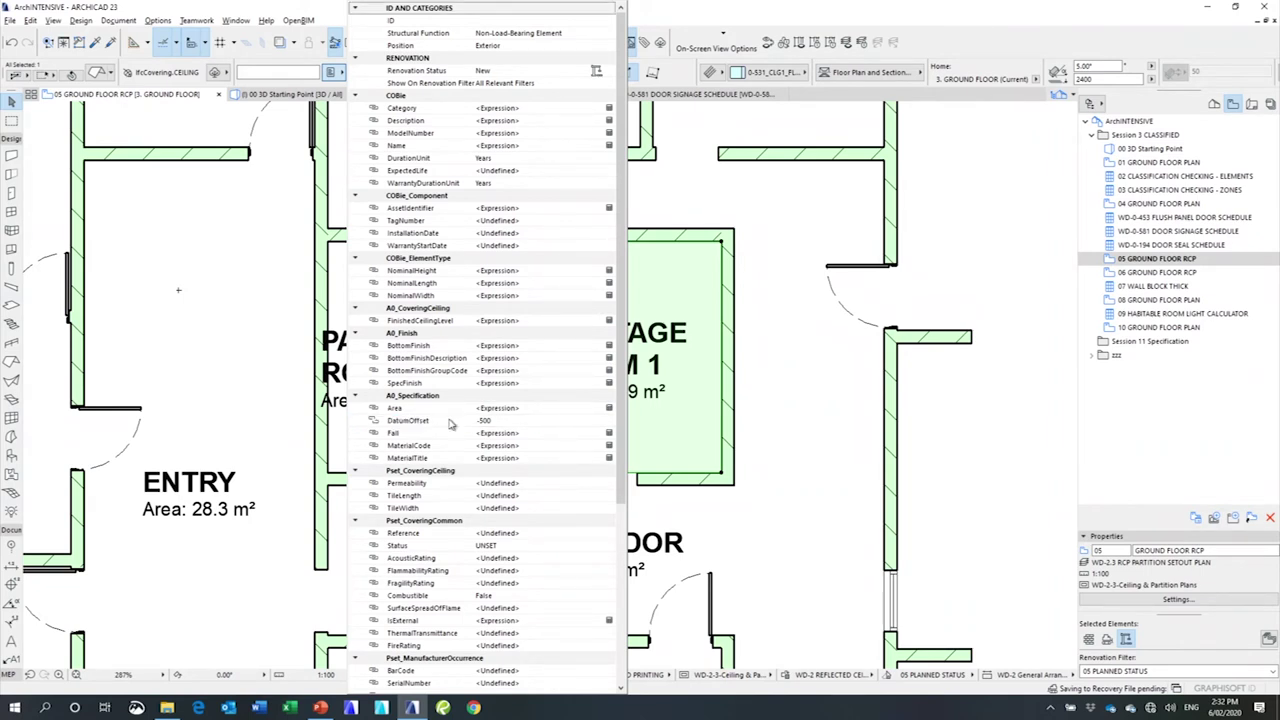
left_click(676, 418)
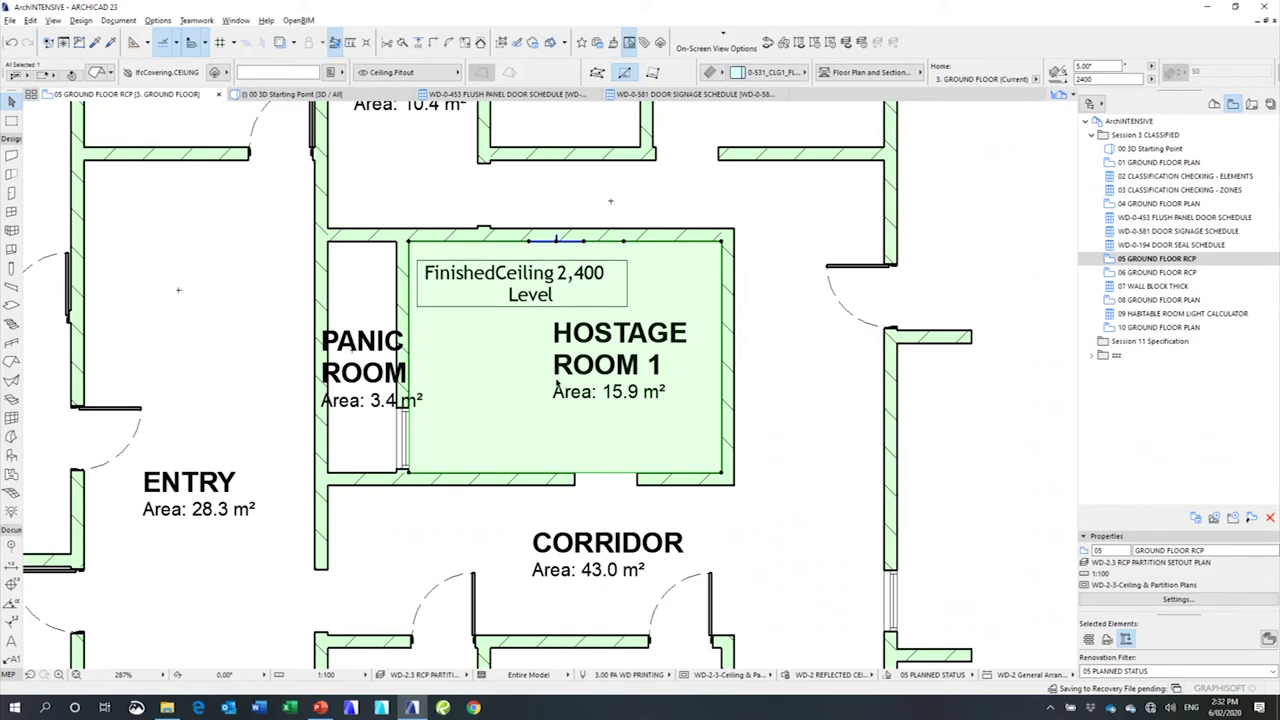
- Make FinishedCeilingLevel use its DatumOffset expression in the Property Manager, so the label reads 2,900
left_click(335, 72)
left_click(337, 74)
left_click(158, 20)
left_click(310, 138)
scroll(386, 307, "down", 15)
scroll(400, 368, "up", 10)
scroll(403, 367, "up", 2)
left_click(418, 243)
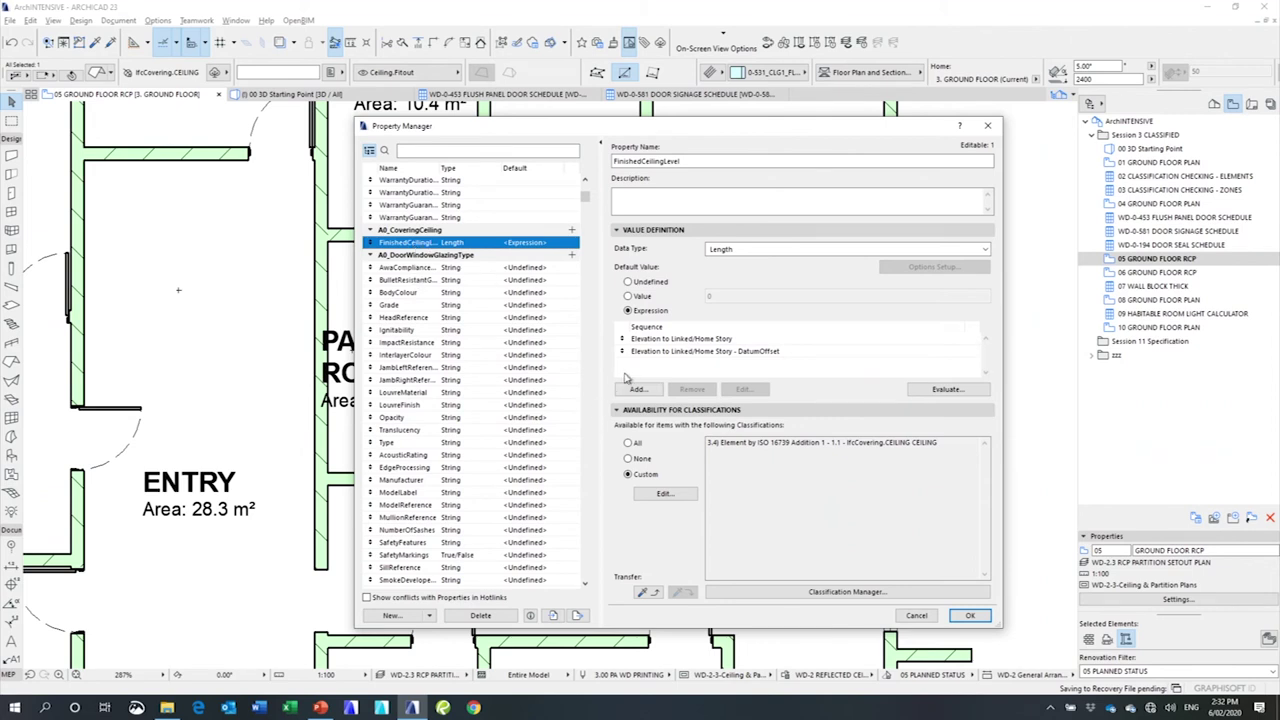
left_click(645, 341)
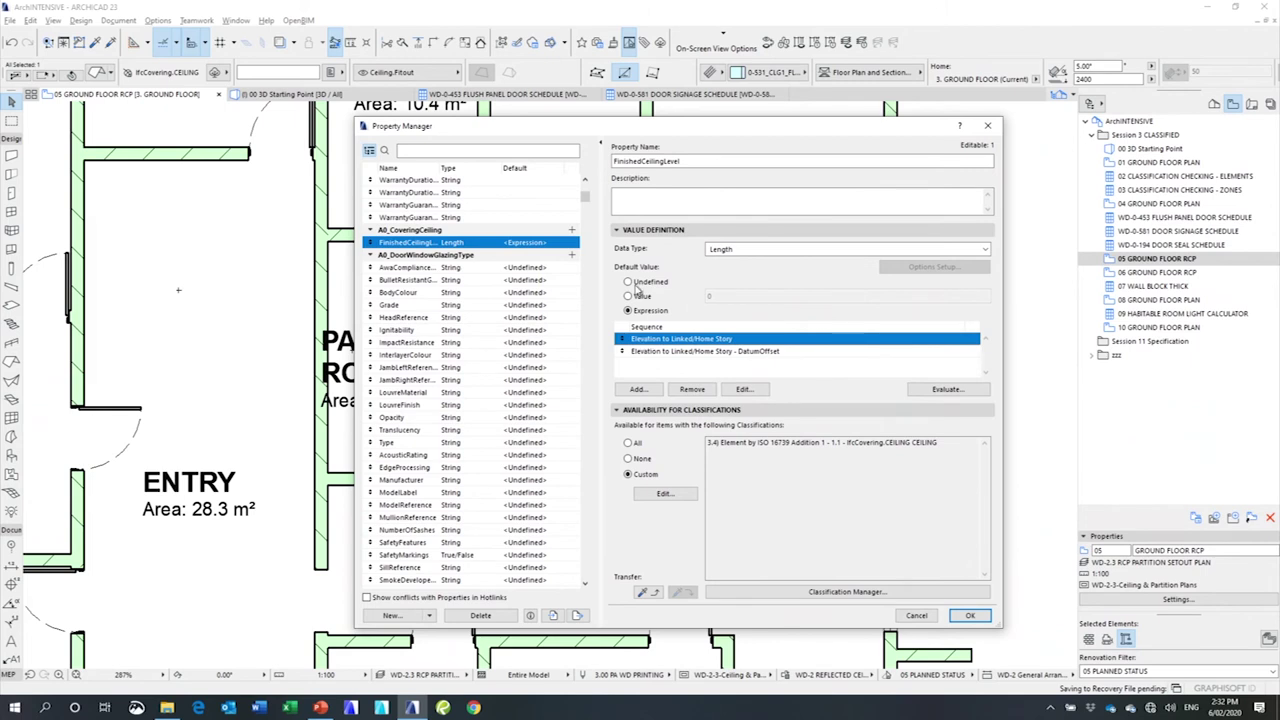
double_click(651, 356)
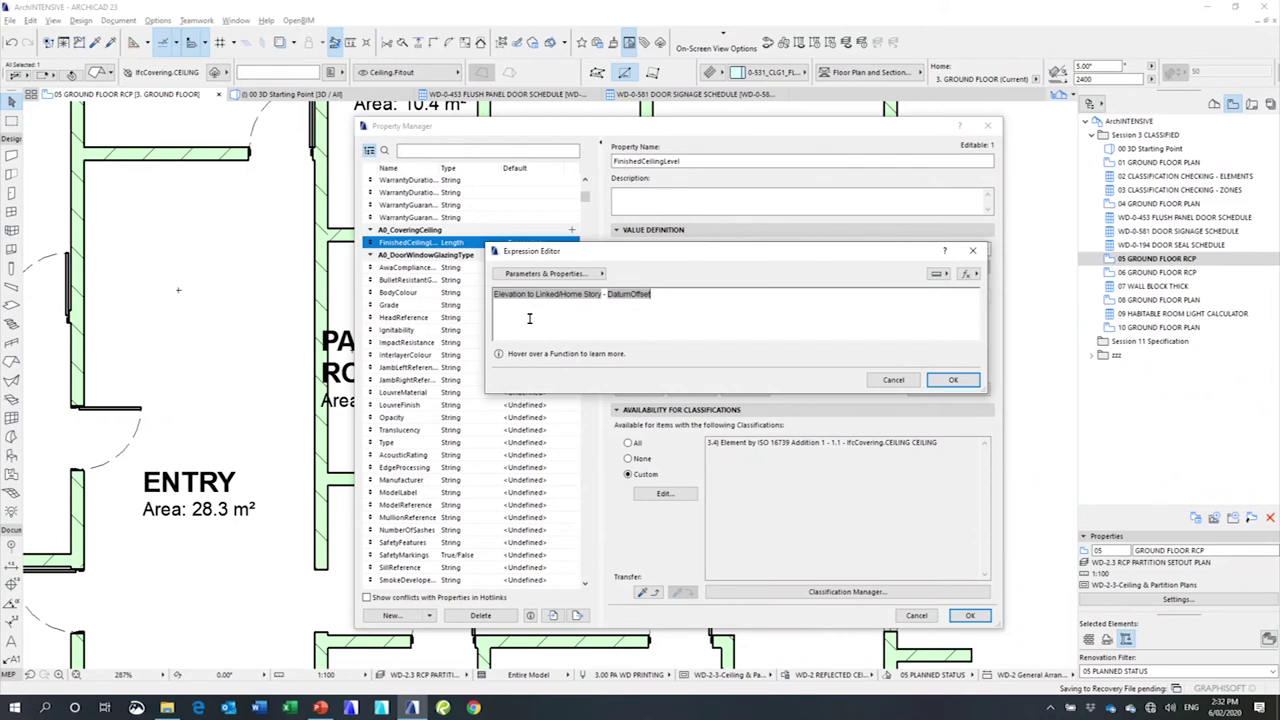
left_click(893, 379)
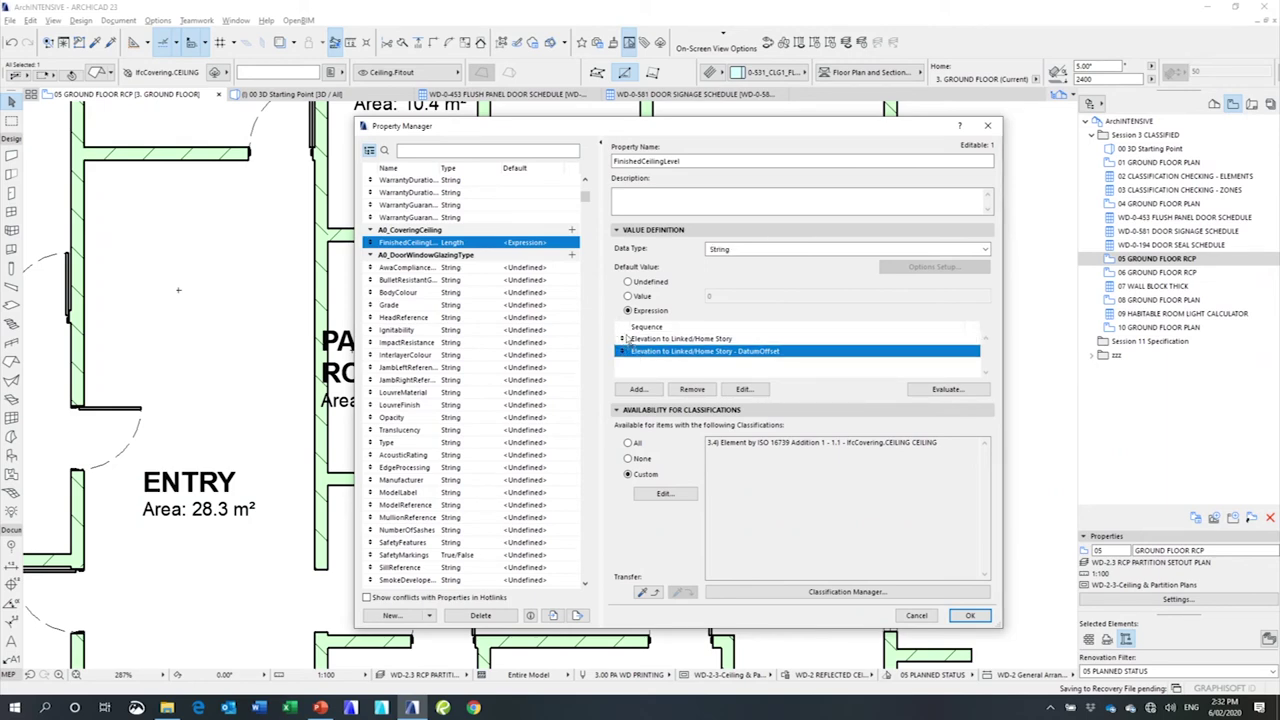
left_click(969, 615)
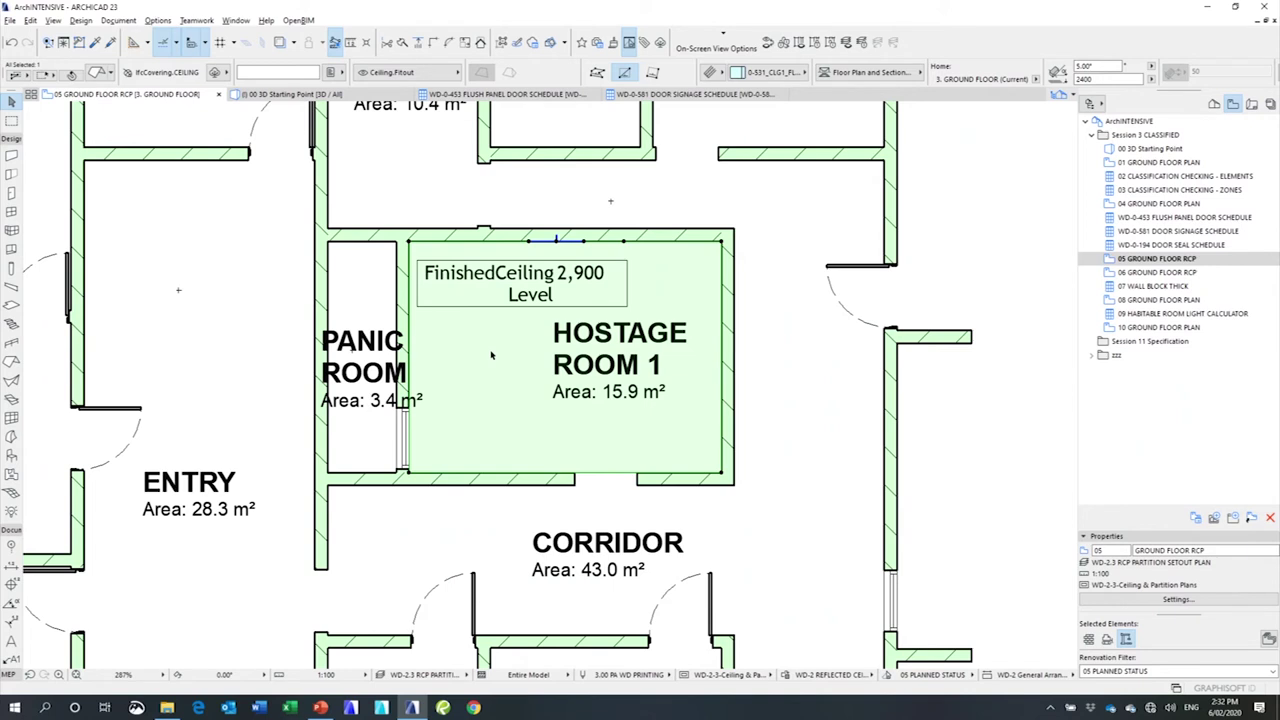
- Deselect the ceiling, pass through 06 GROUND FLOOR RCP, and open the 07 WALL BLOCK THICK schedule
left_click(633, 197)
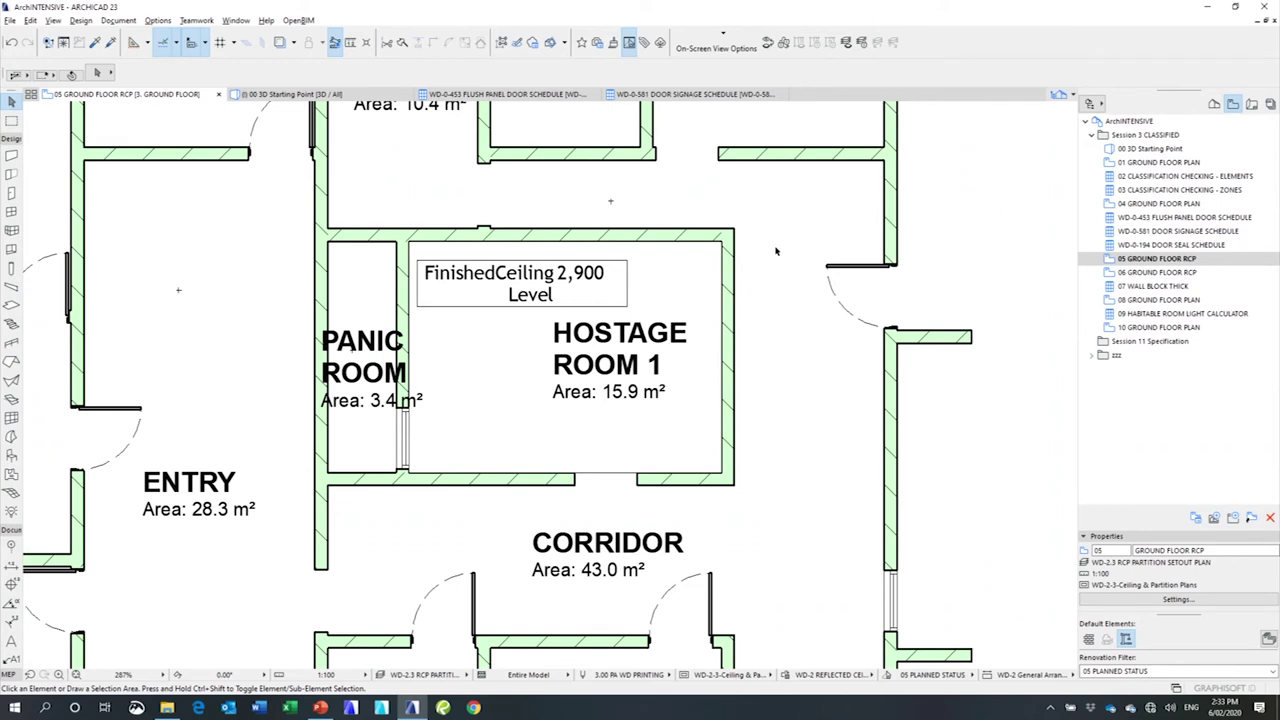
double_click(1195, 273)
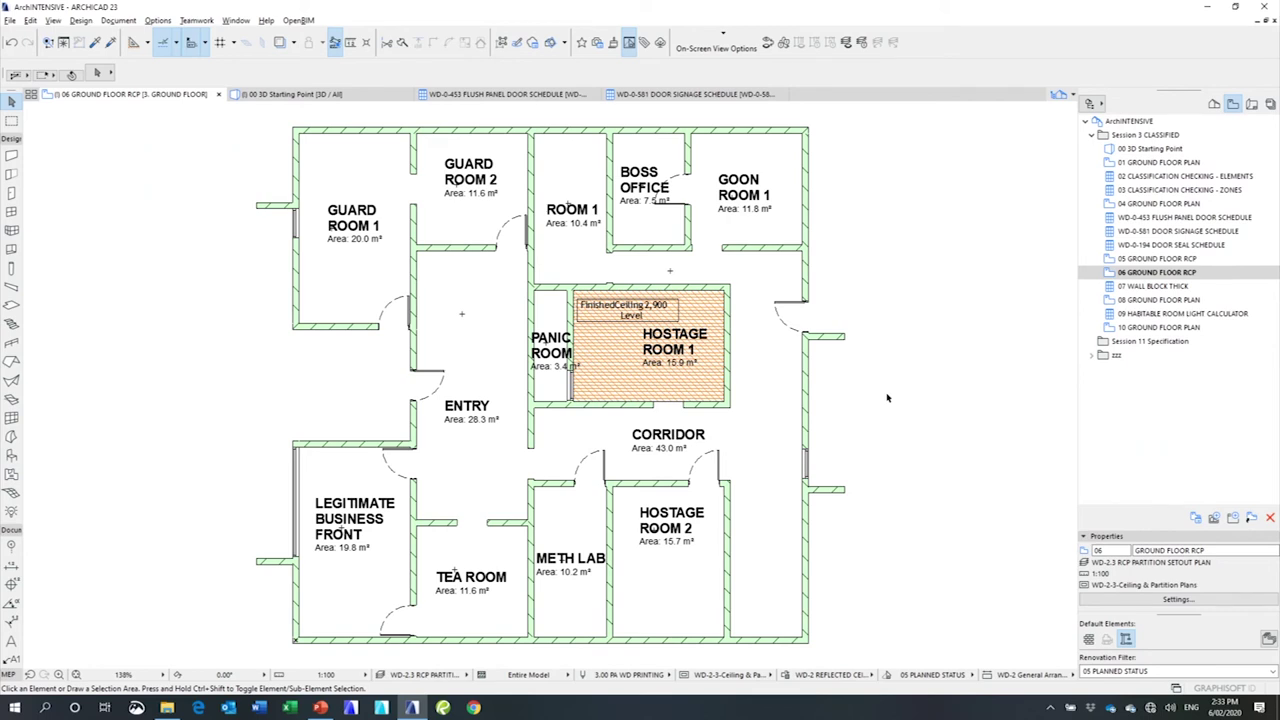
double_click(1155, 286)
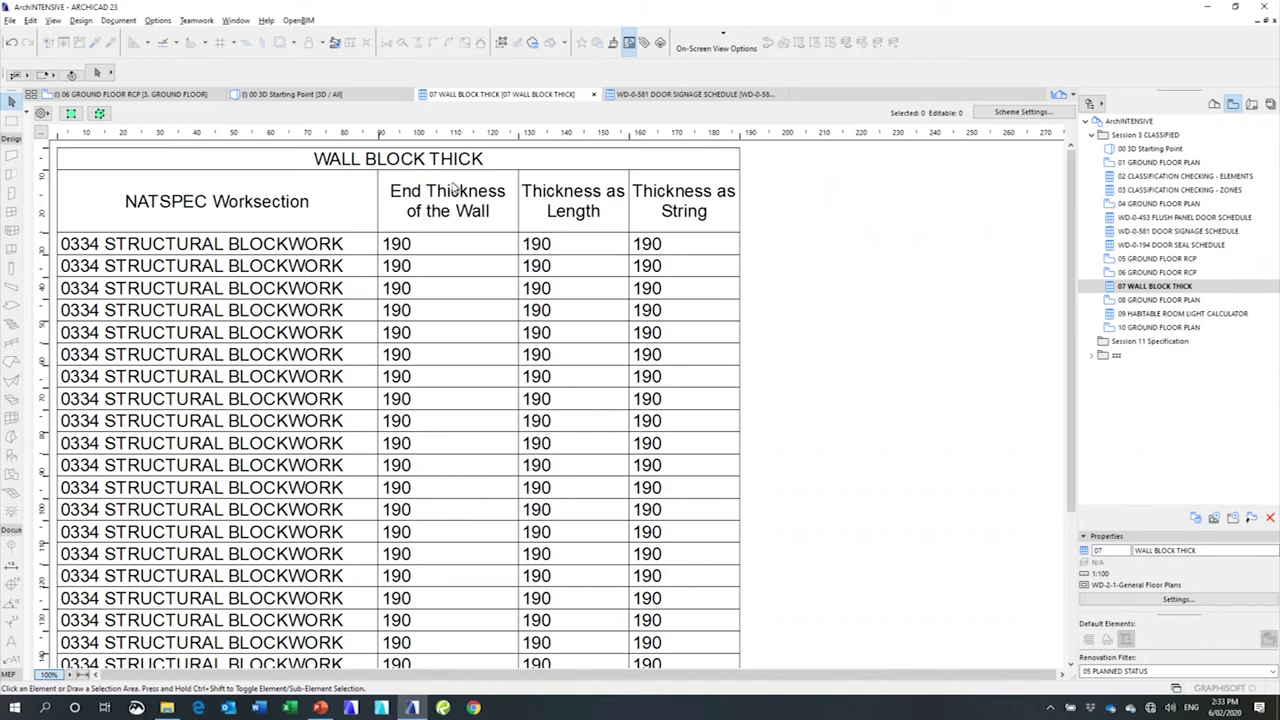
- Open the Property Manager, search 'thickness' and inspect the WallThickness property definition
left_click(176, 21)
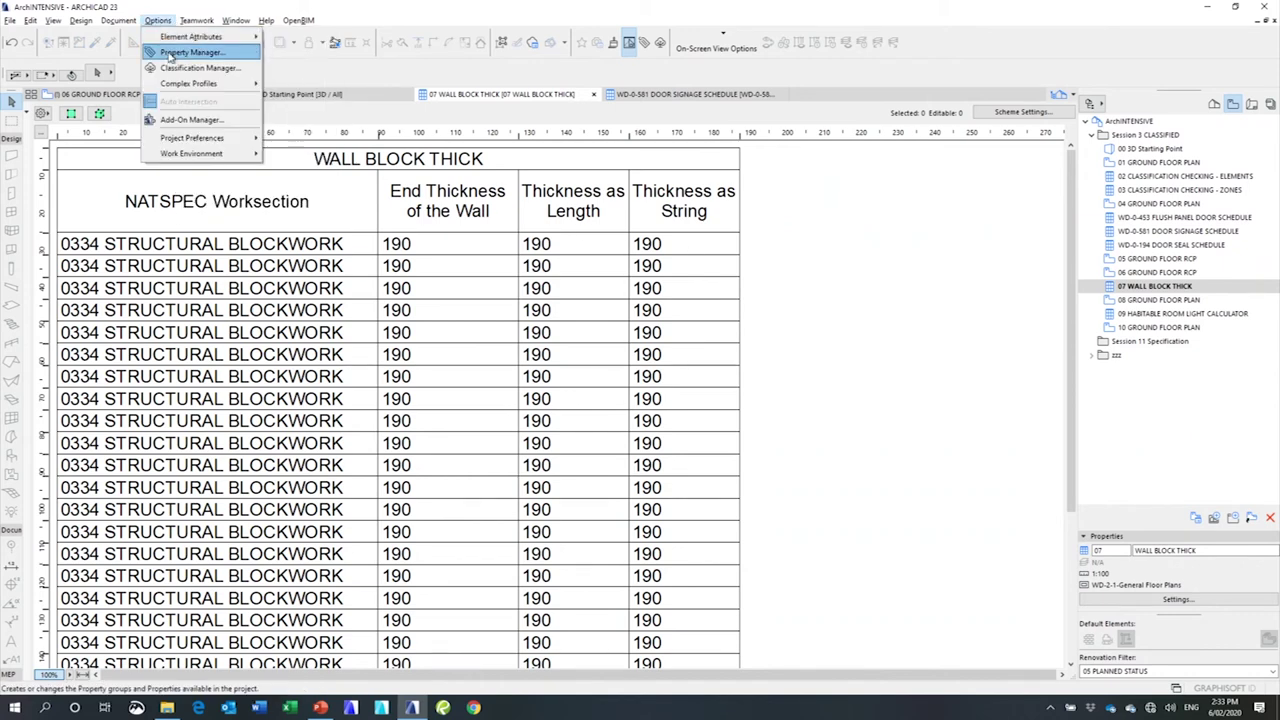
left_click(172, 53)
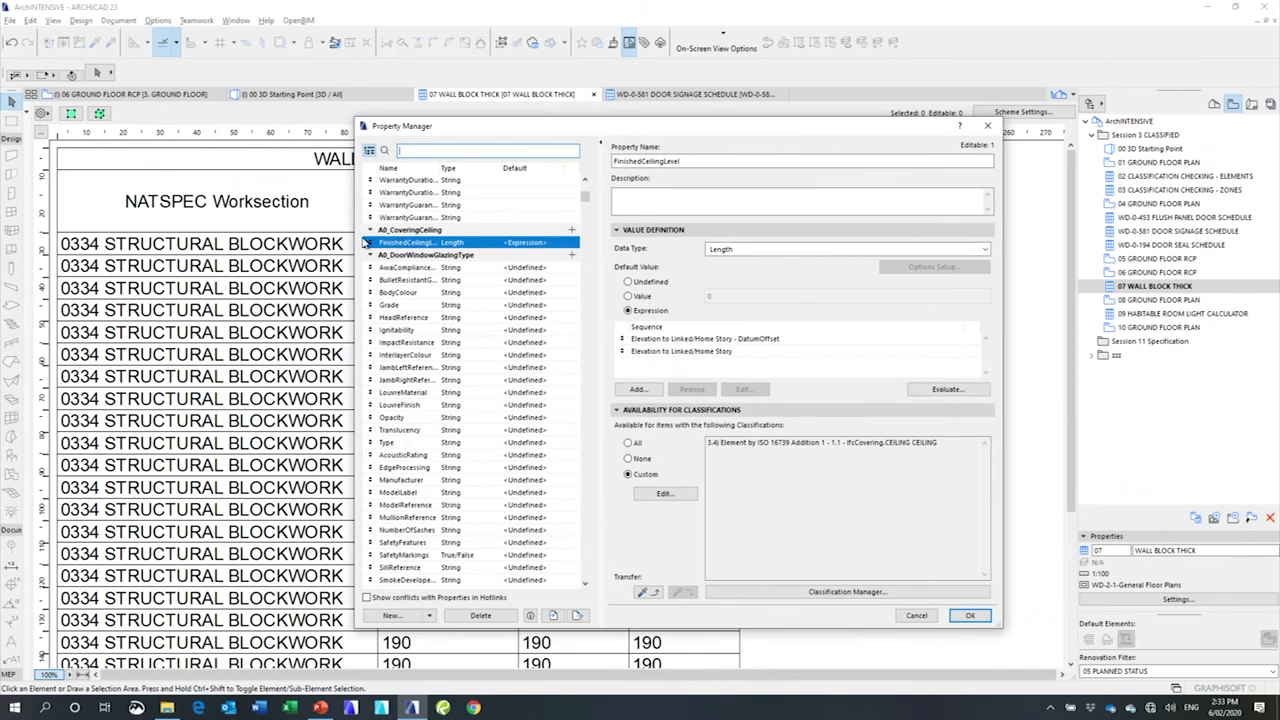
left_click_drag(405, 128, 357, 227)
type("t")
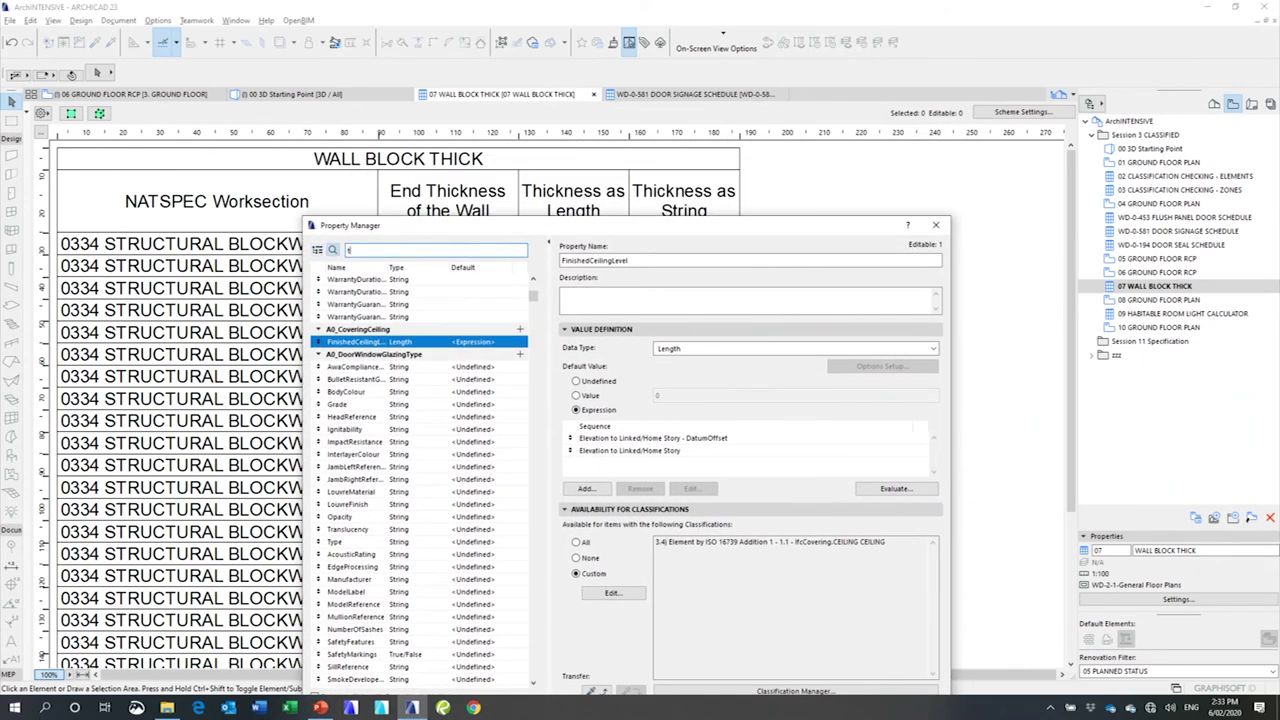
type("hickness")
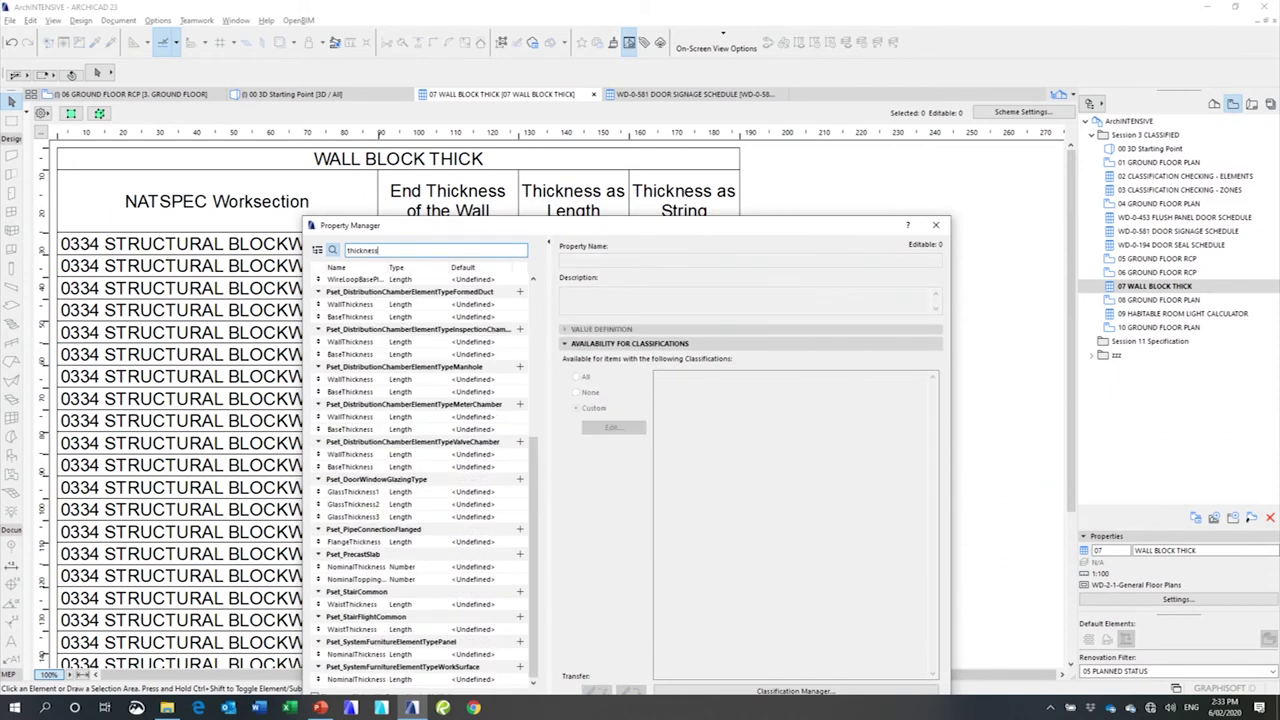
left_click(381, 307)
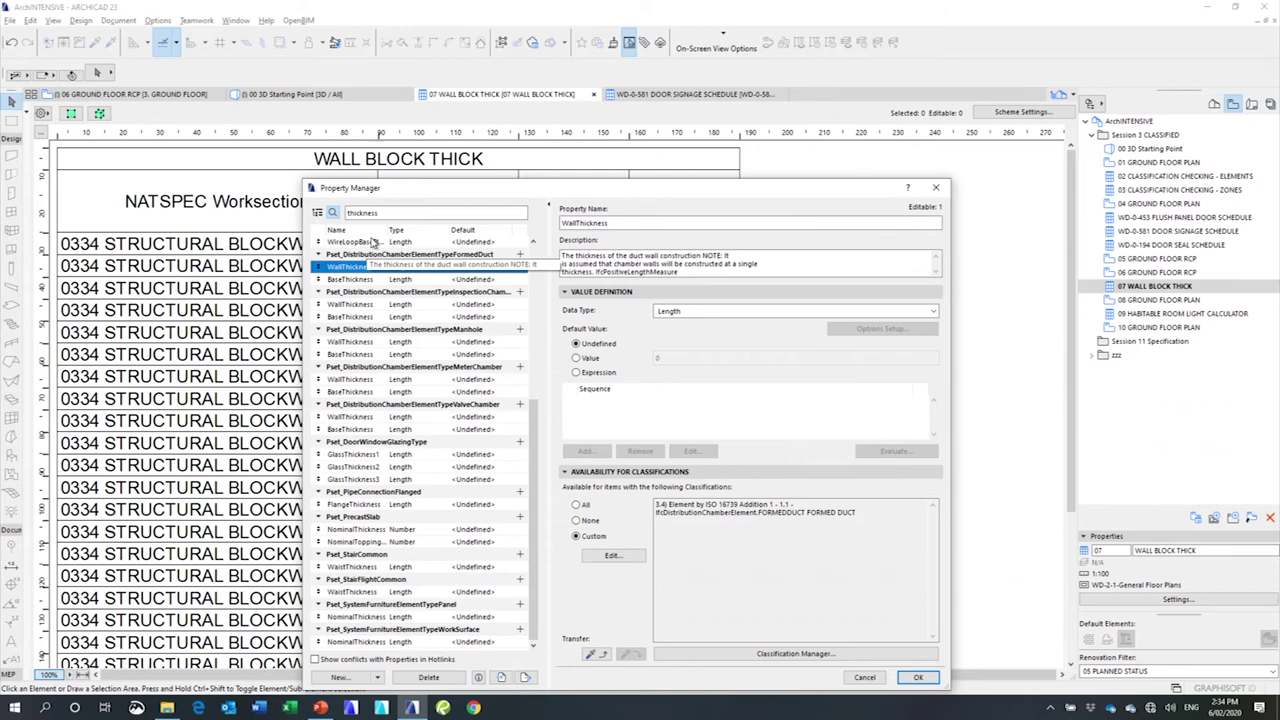
scroll(372, 300, "up", 2)
scroll(372, 318, "up", 6)
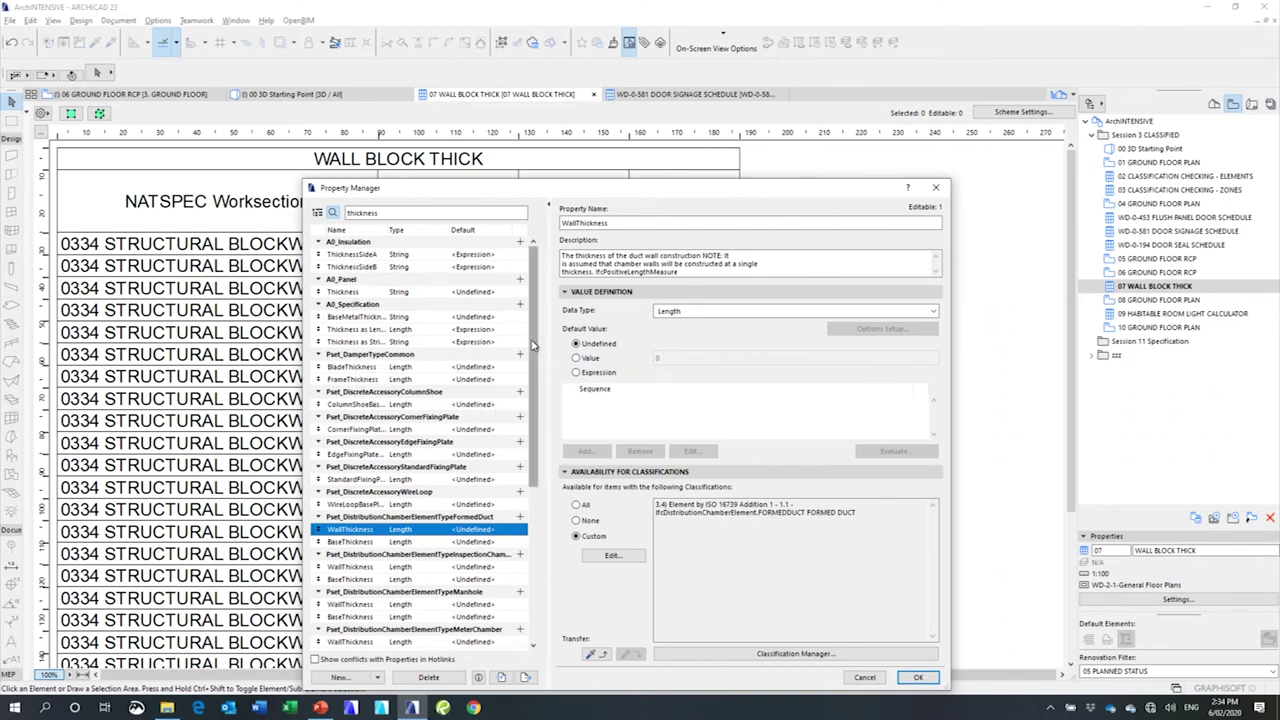
scroll(430, 480, "down", 7)
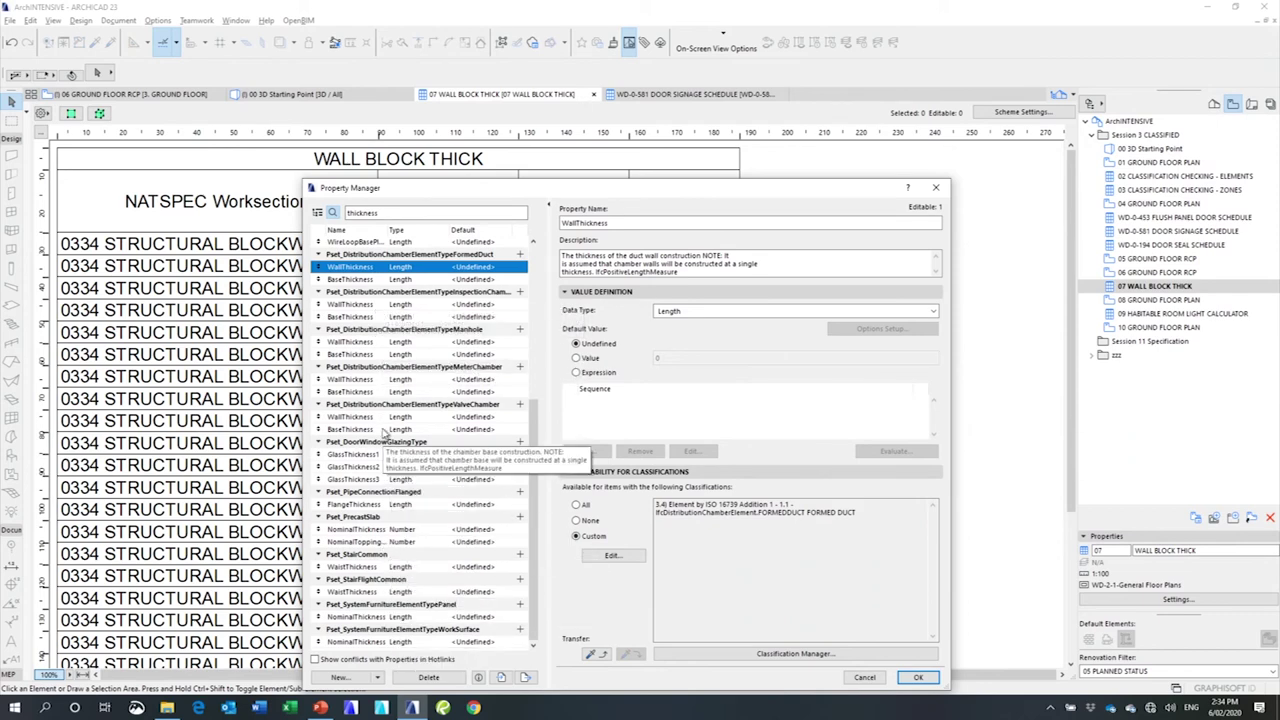
scroll(384, 430, "up", 2)
scroll(384, 430, "up", 5)
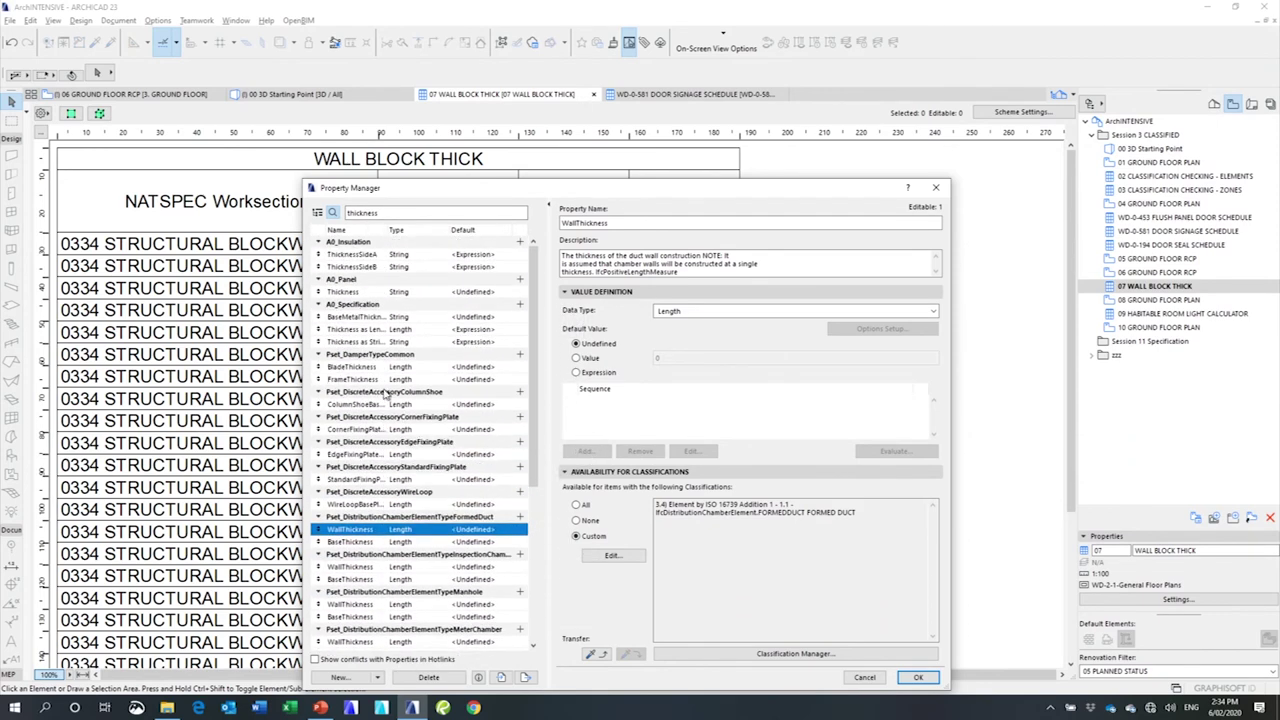
- Compare the Thickness as Length and Thickness as String expressions, then confirm with OK
left_click(365, 343)
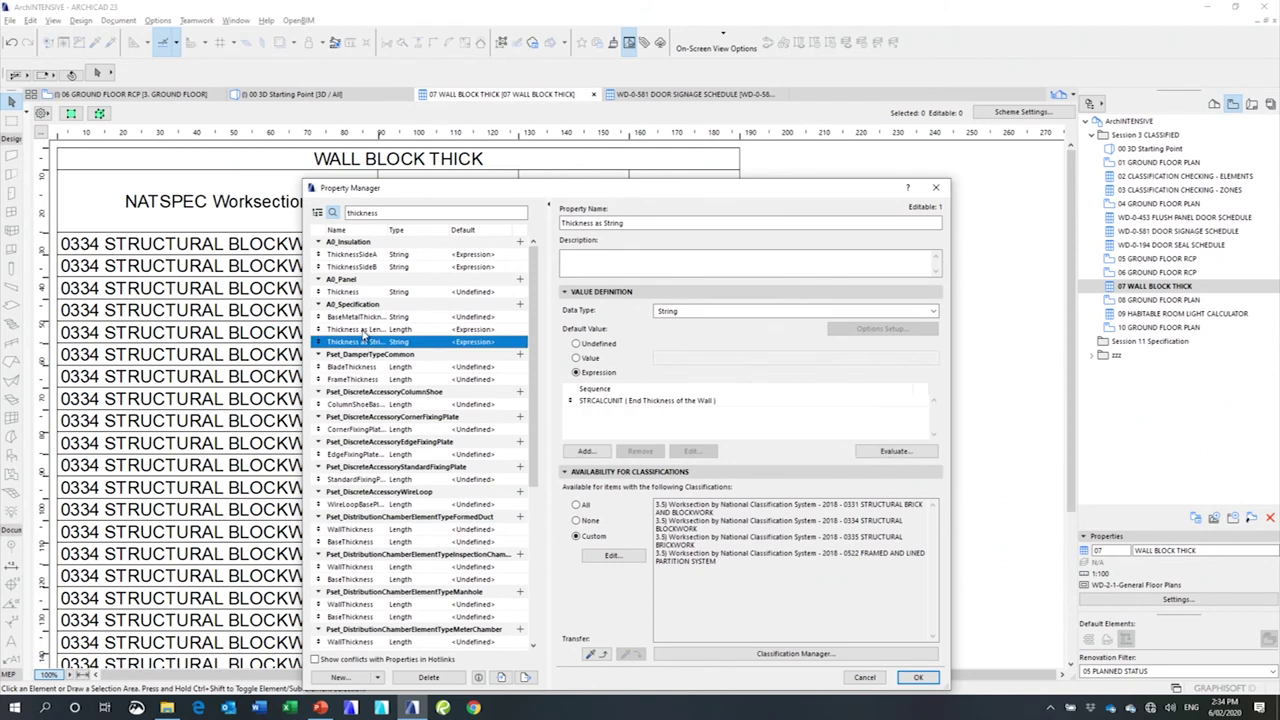
left_click(363, 331)
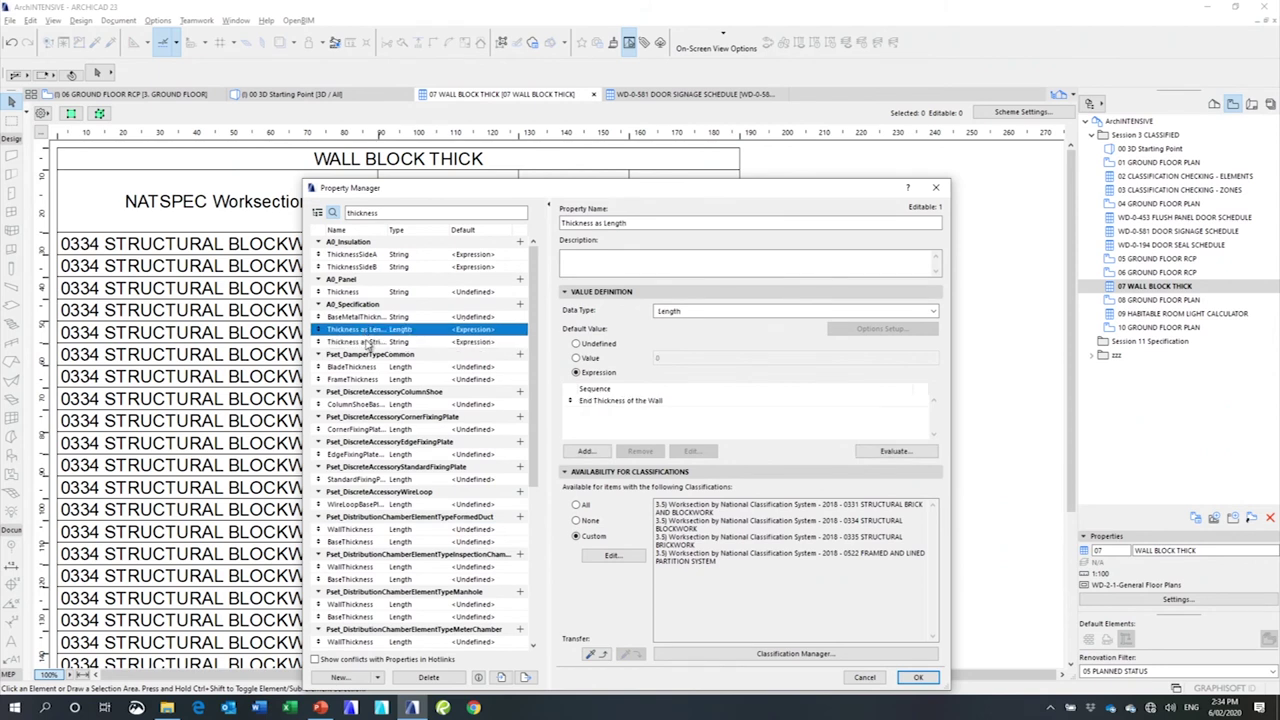
left_click(371, 342)
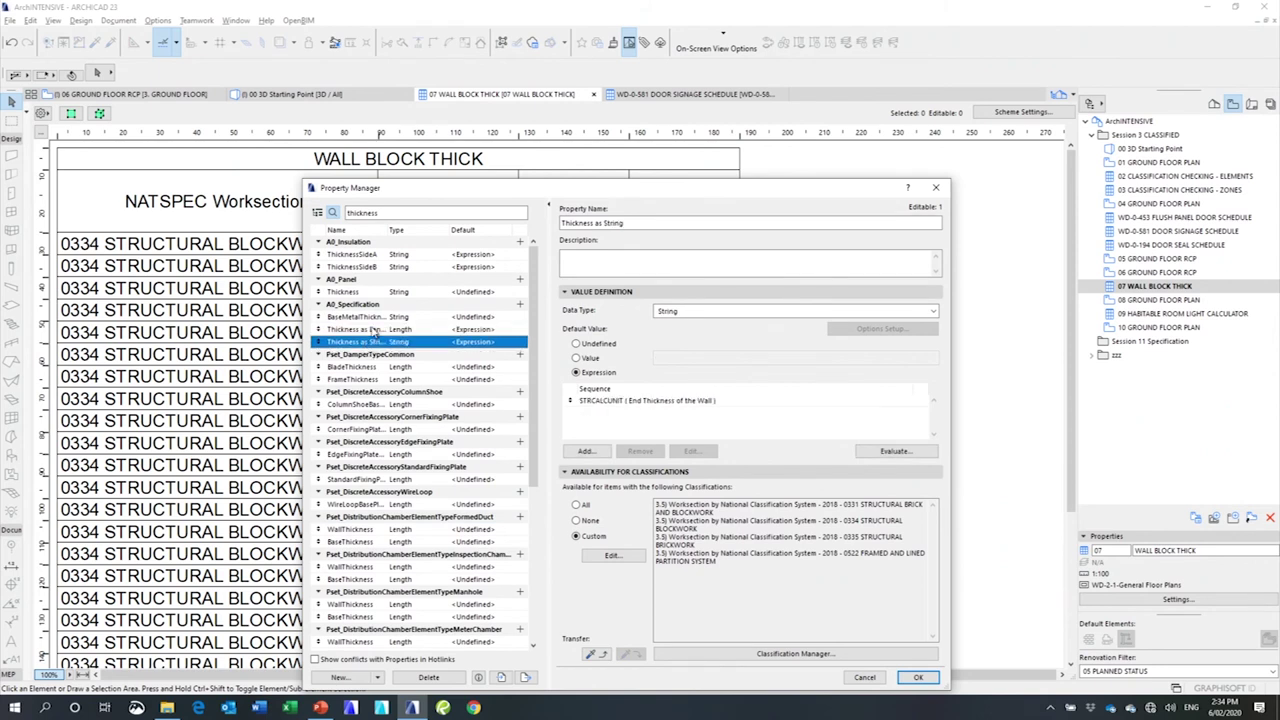
left_click(373, 330)
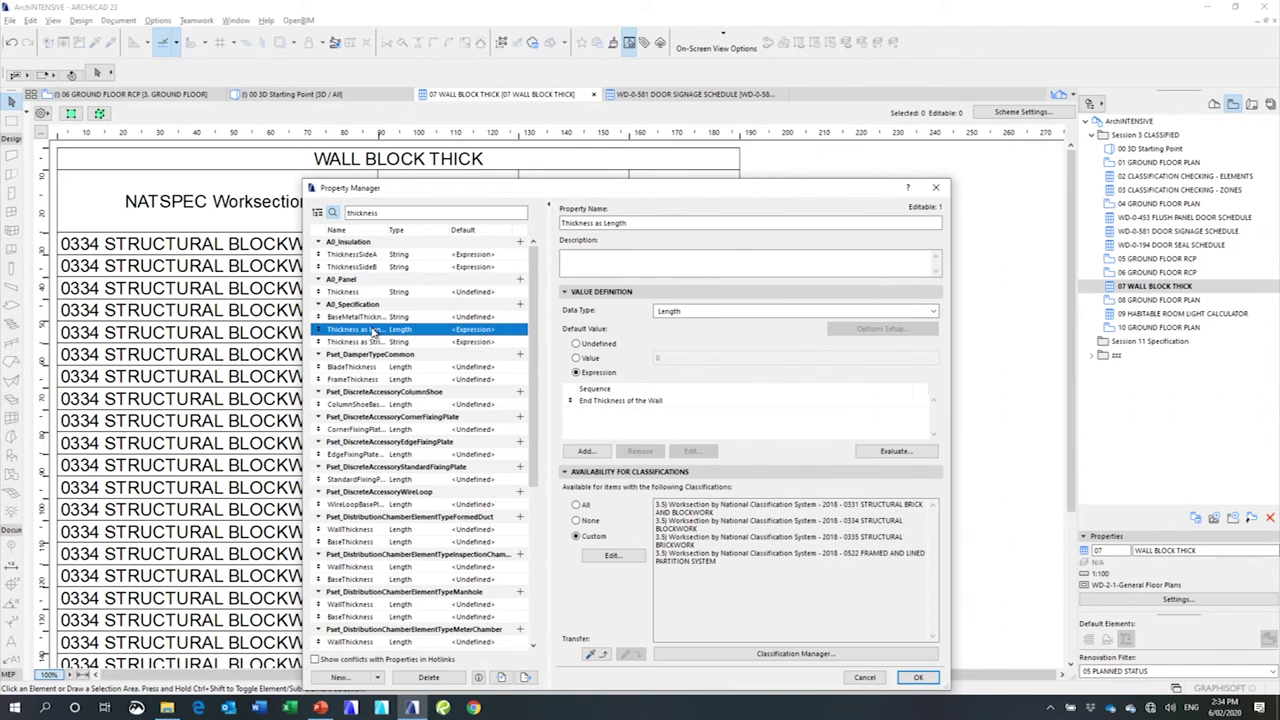
left_click(670, 402)
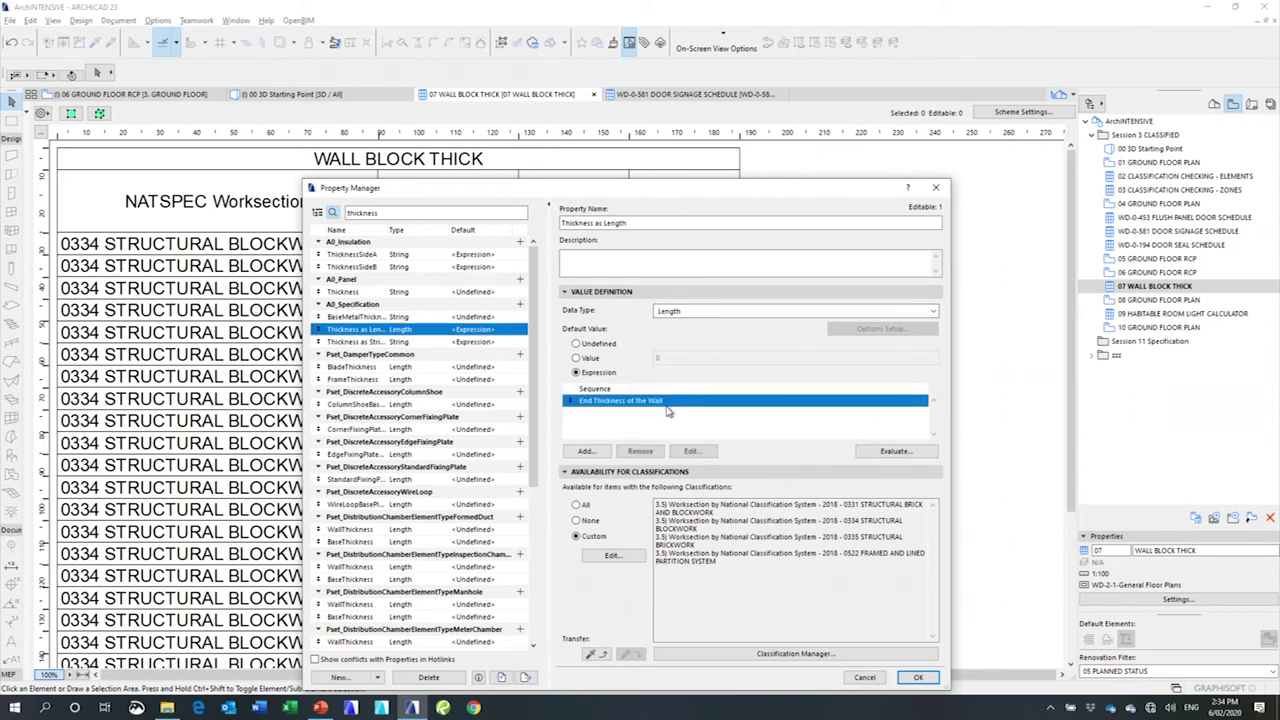
left_click(385, 343)
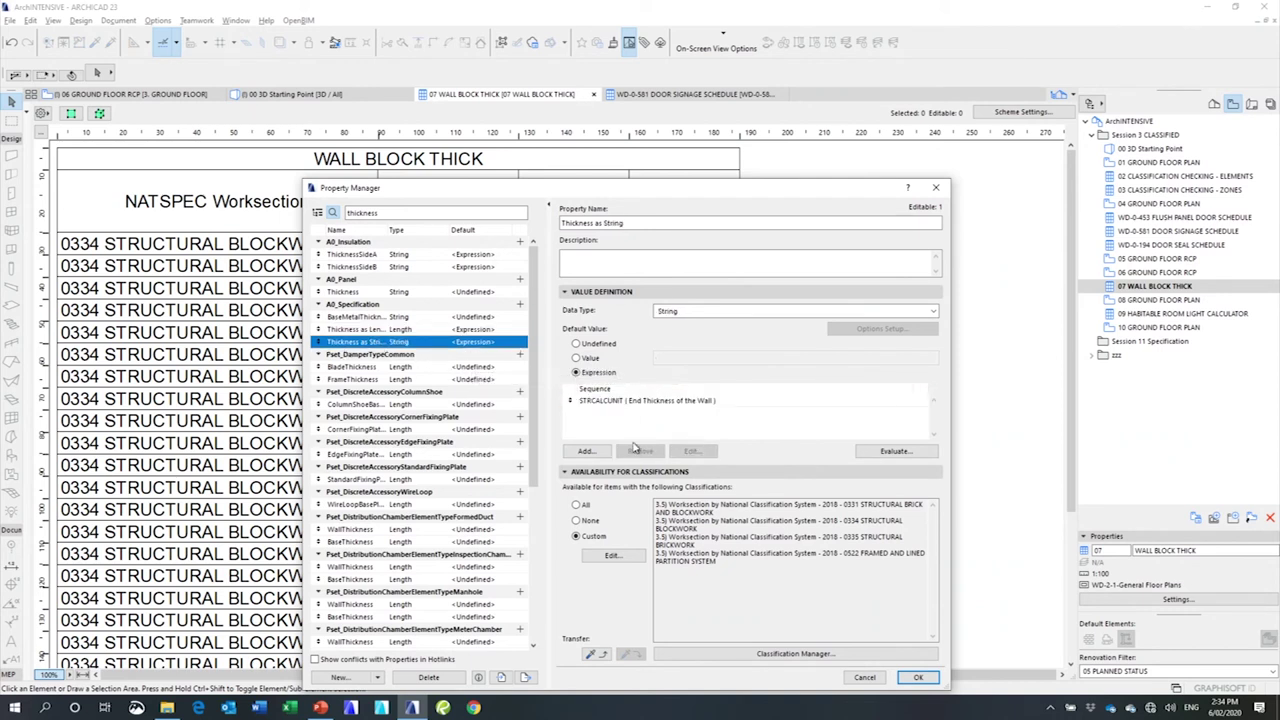
left_click(600, 402)
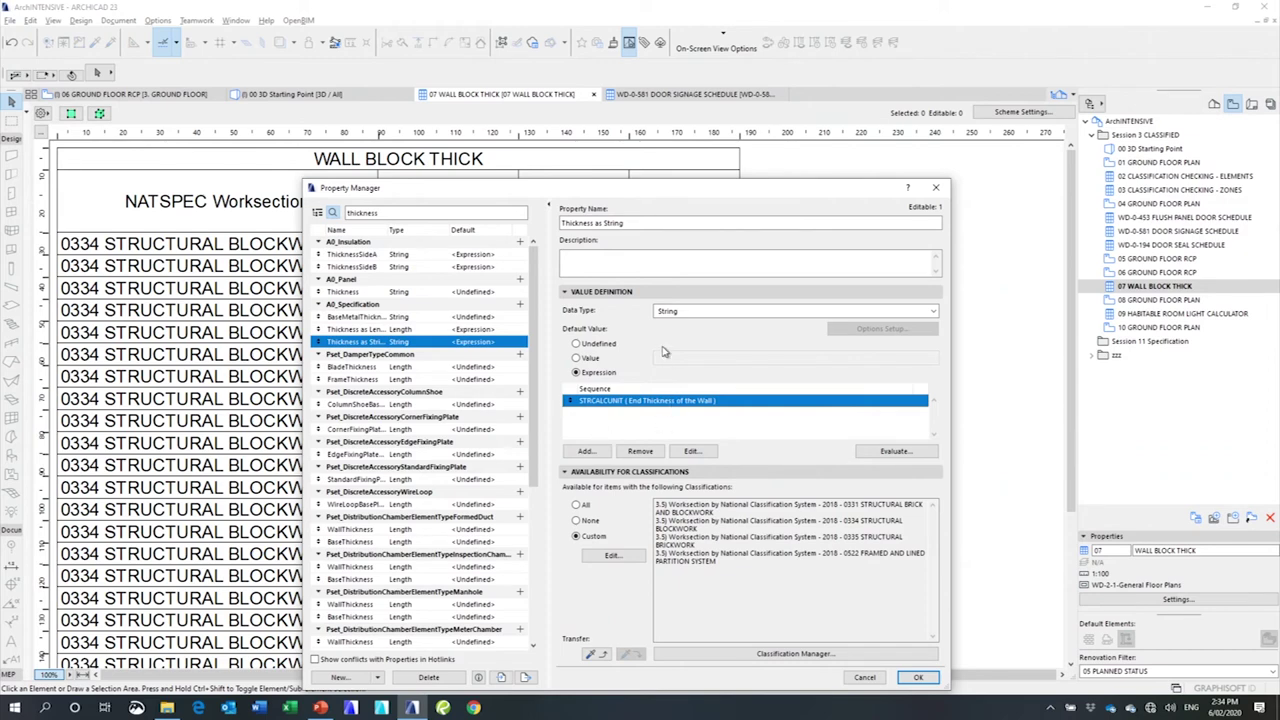
left_click_drag(651, 198, 645, 170)
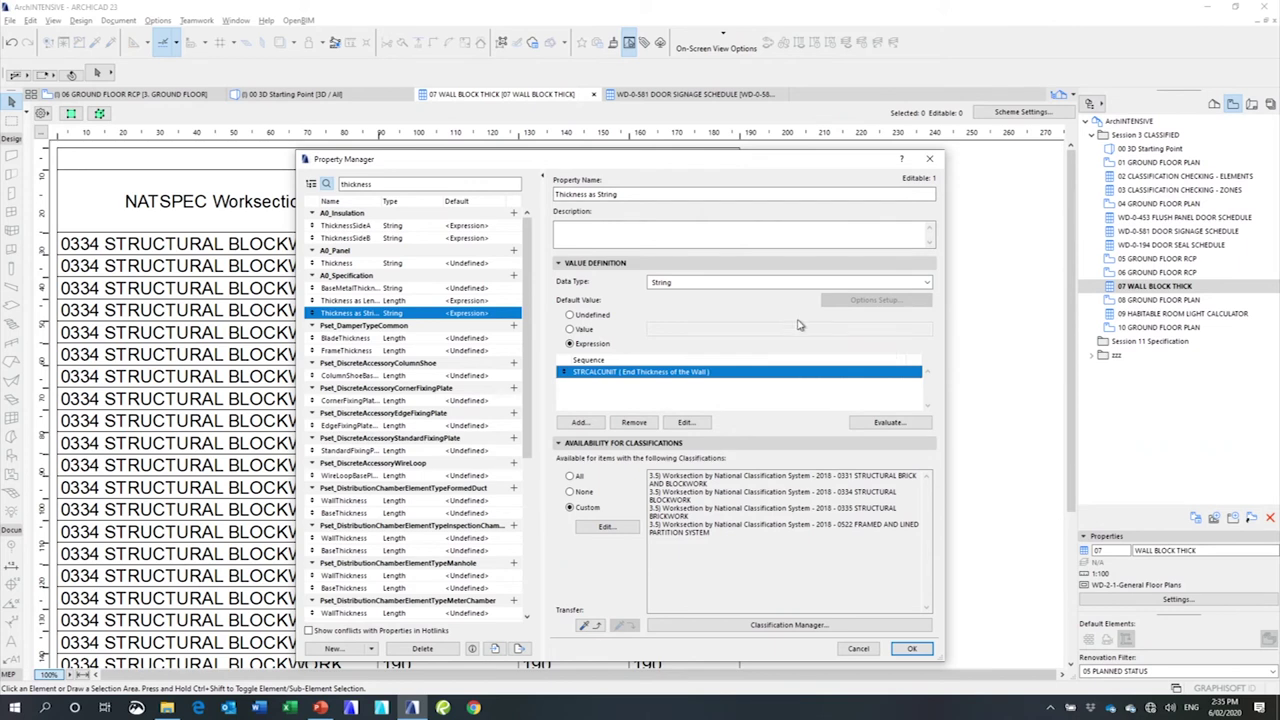
left_click(909, 648)
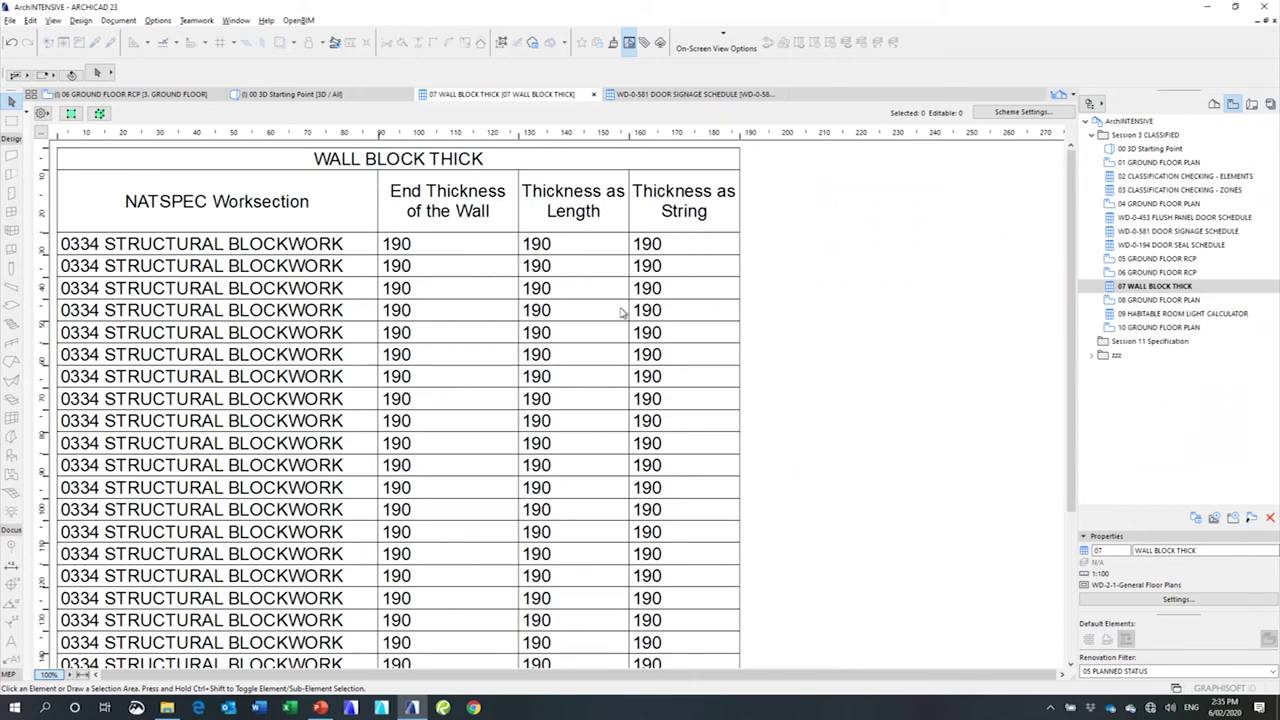
- Inspect the Thickness as Length and End Thickness of the Wall totals
scroll(618, 315, "down", 3)
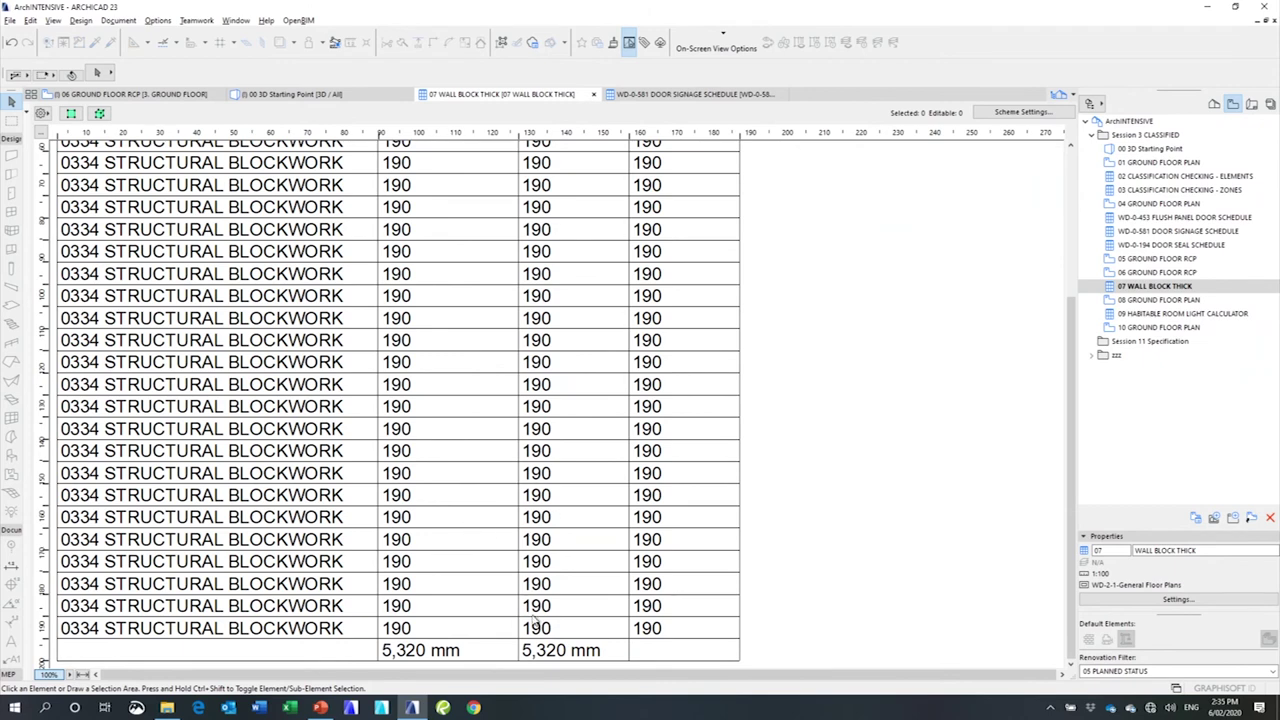
left_click(563, 651)
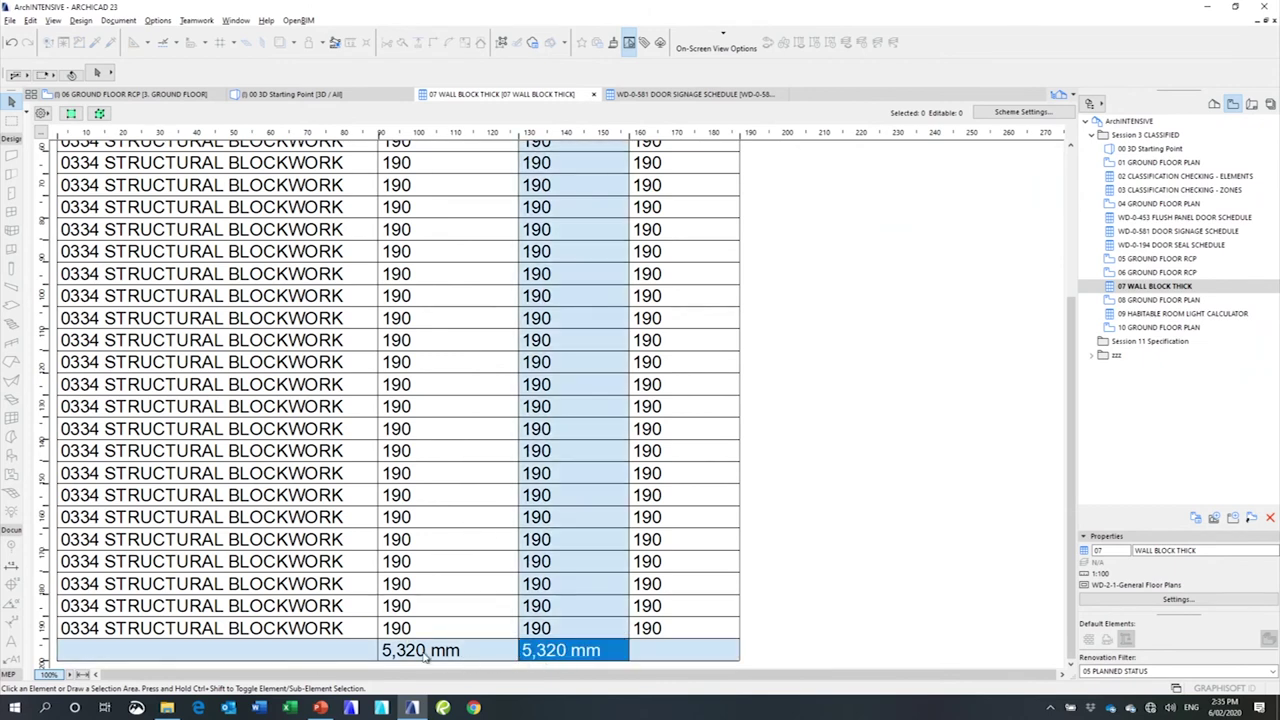
left_click(491, 652)
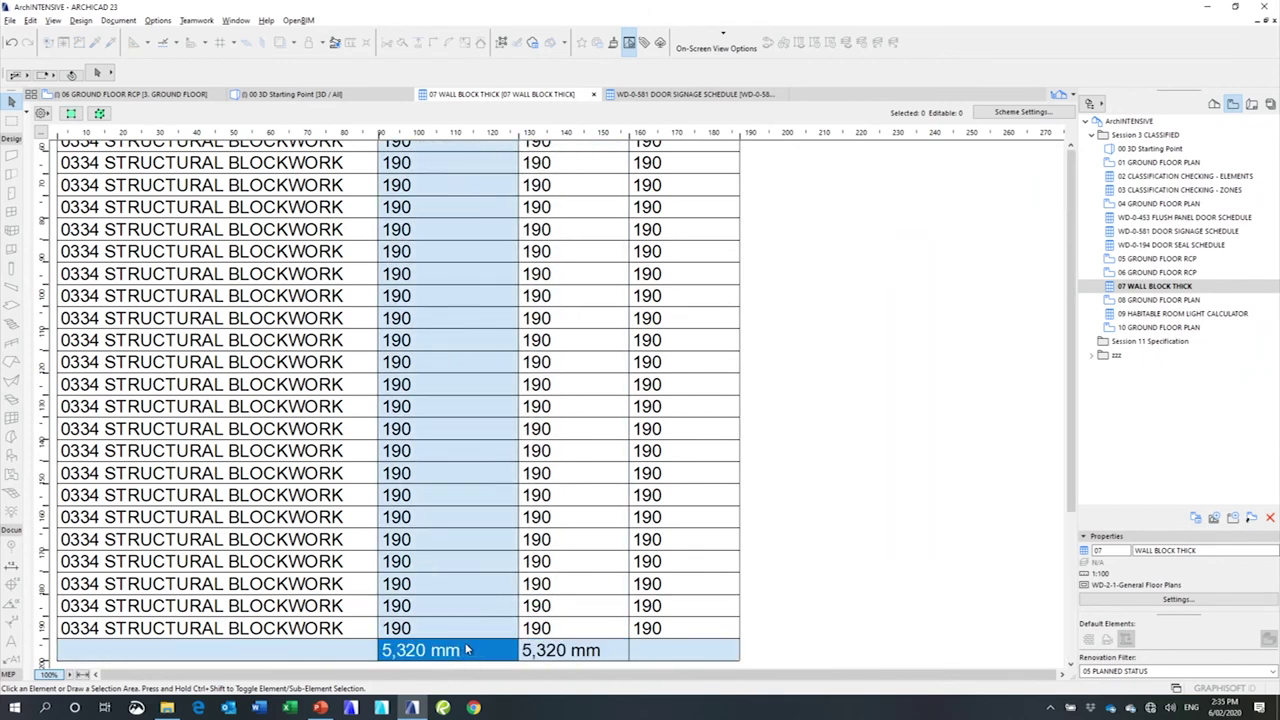
scroll(467, 652, "up", 5)
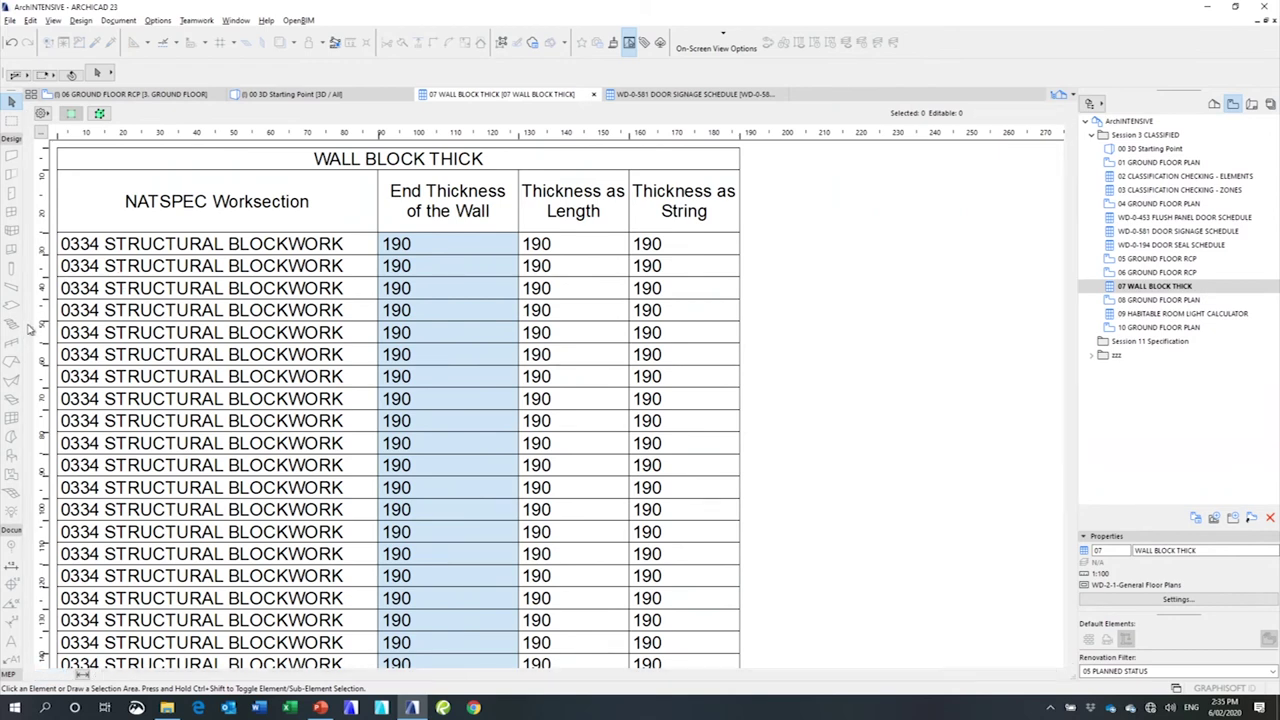
- Turn on Merge Uniform Items so the schedule shows one merged 0334 STRUCTURAL BLOCKWORK row
left_click(42, 112)
left_click(46, 129)
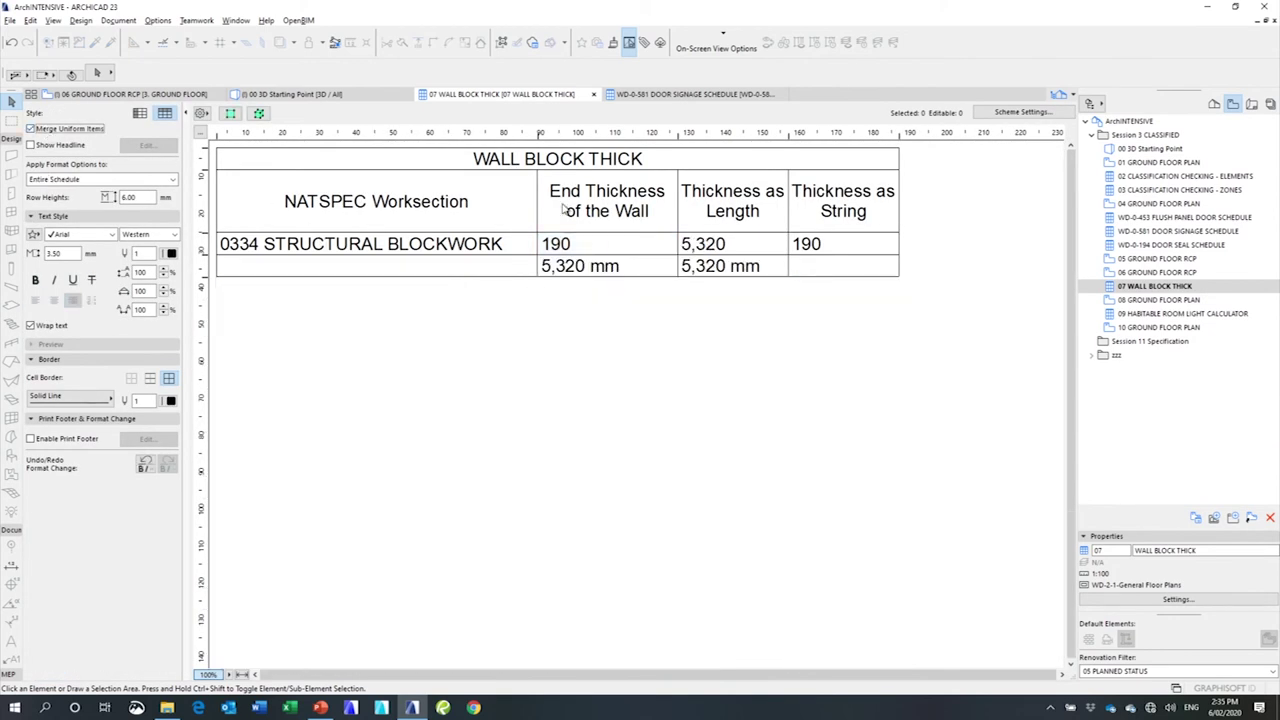
left_click(455, 244)
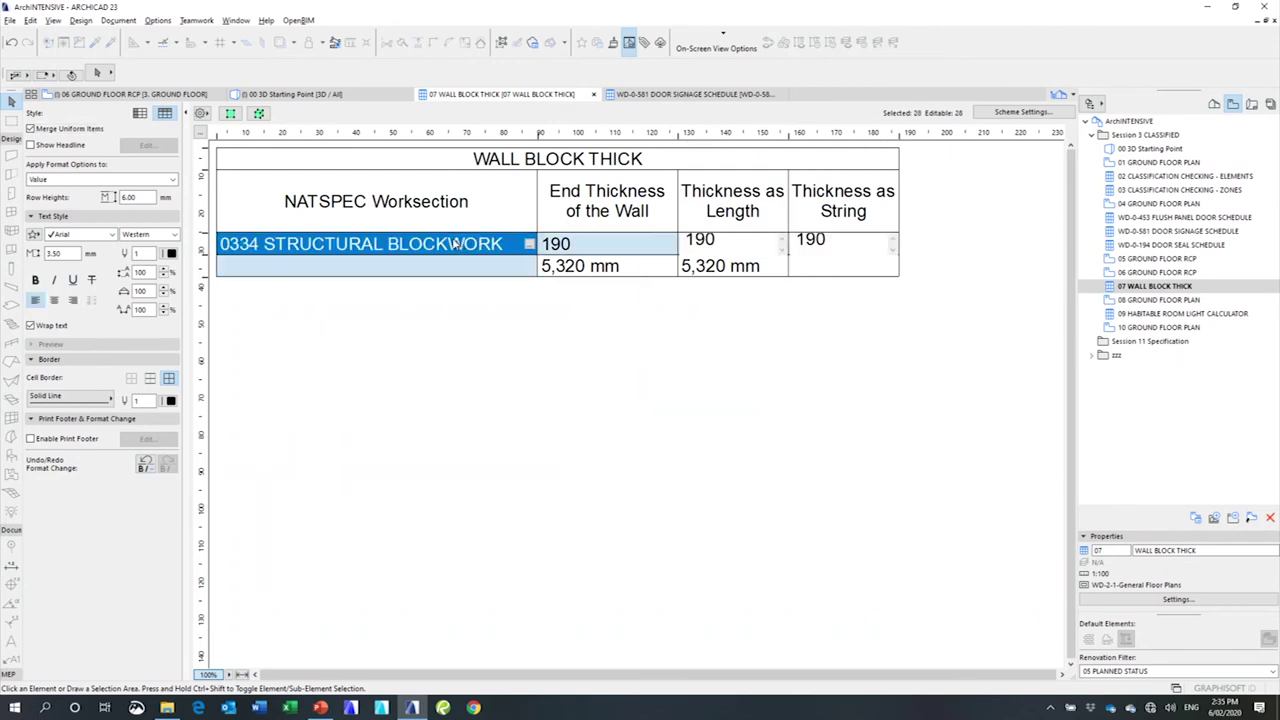
left_click(593, 249)
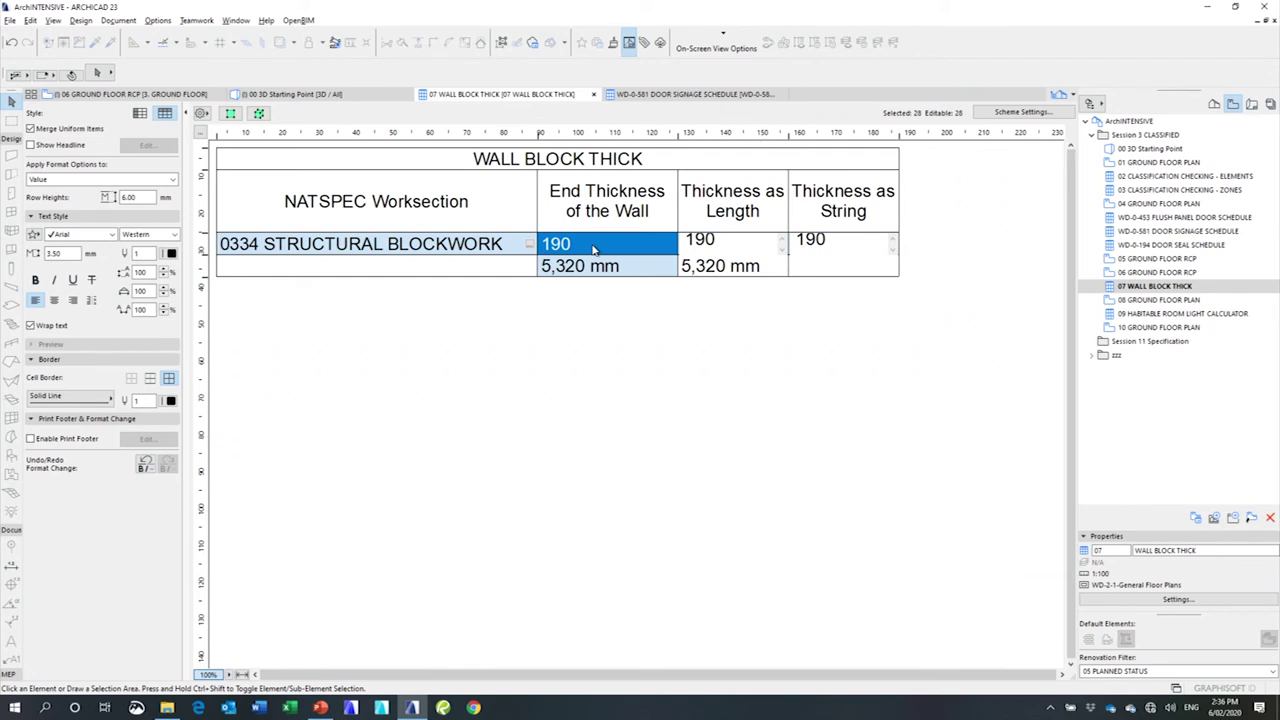
left_click(758, 308)
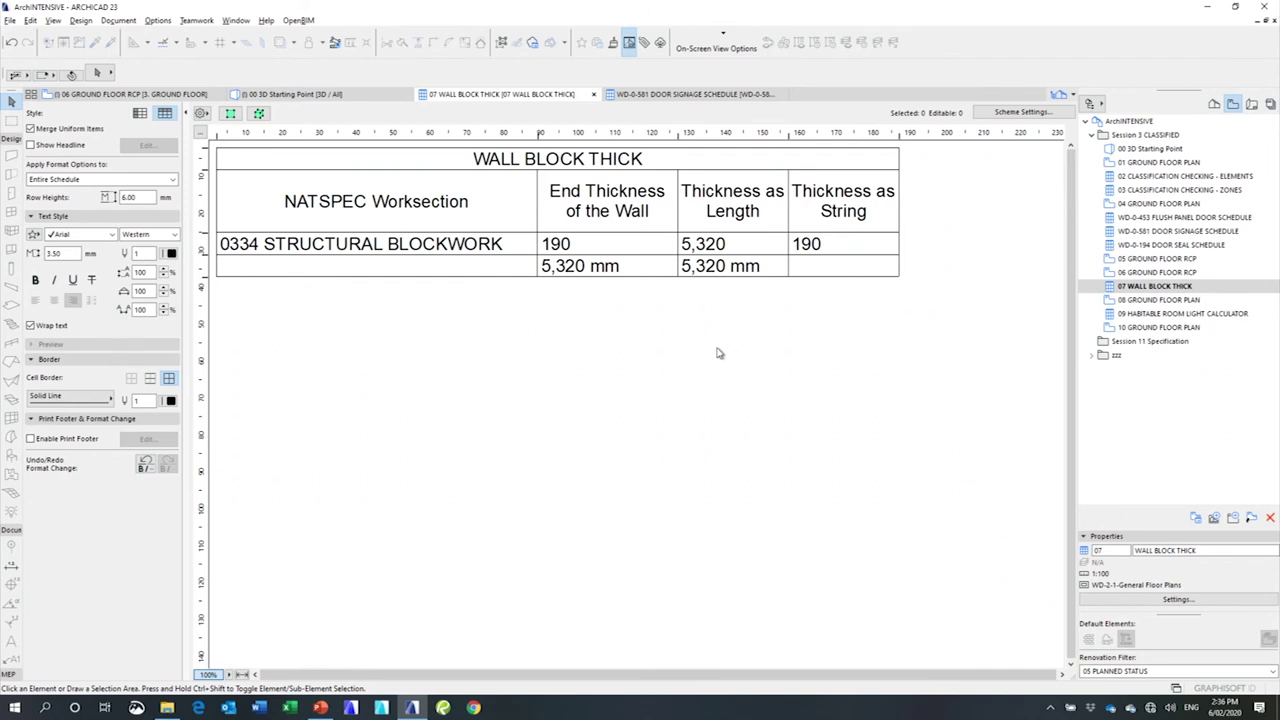
- Open the 08 GROUND FLOOR PLAN and classify Guard Room 1 as 6.2.01 Bedroom
double_click(1150, 300)
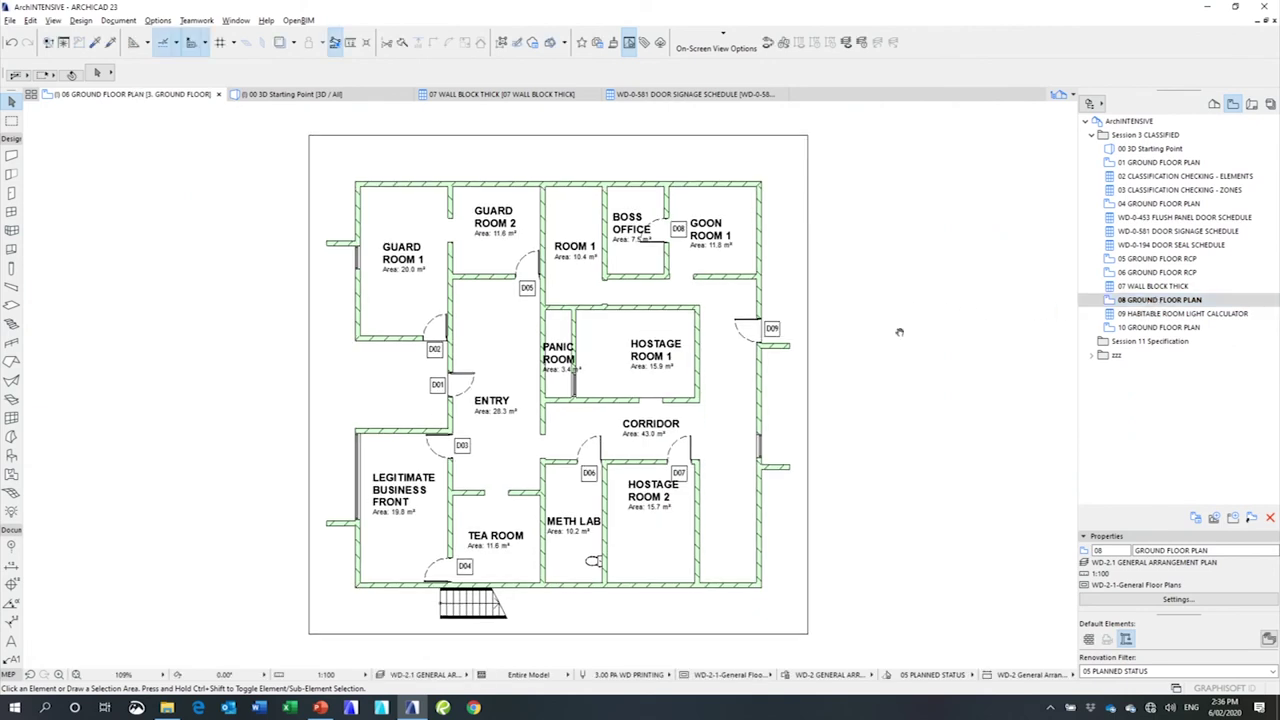
middle_click_drag(899, 332, 885, 321)
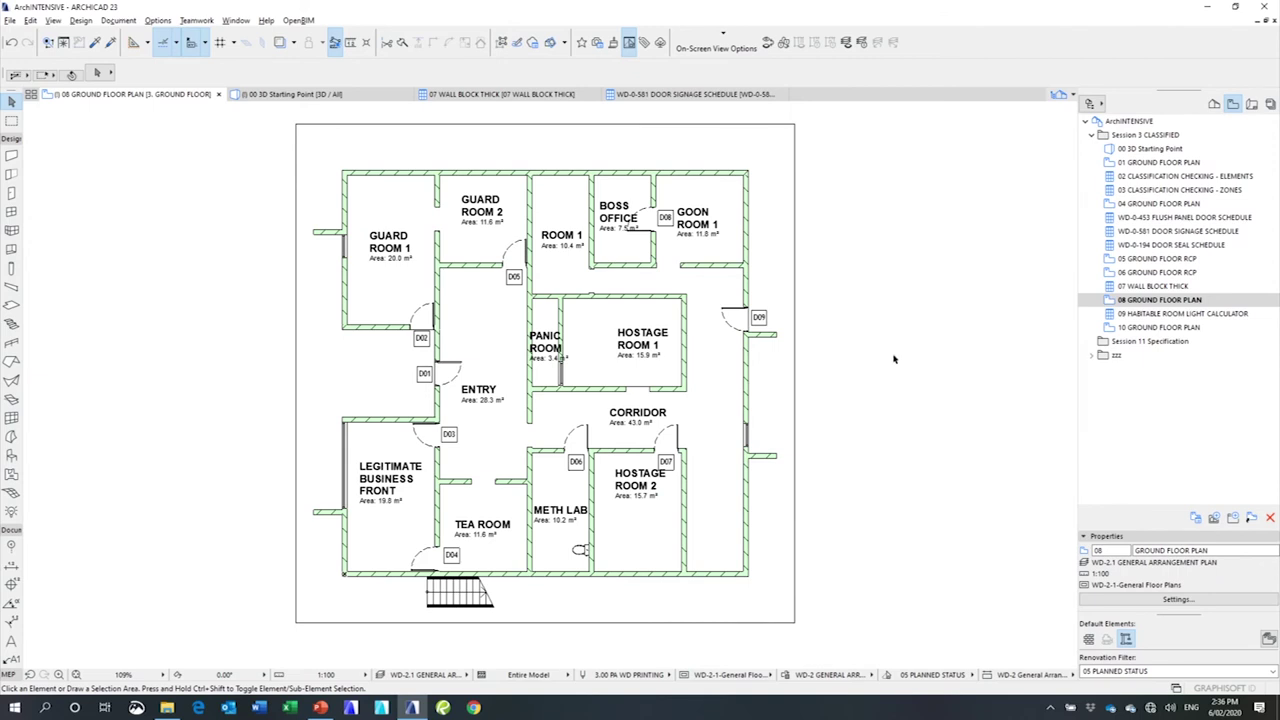
left_click(375, 250)
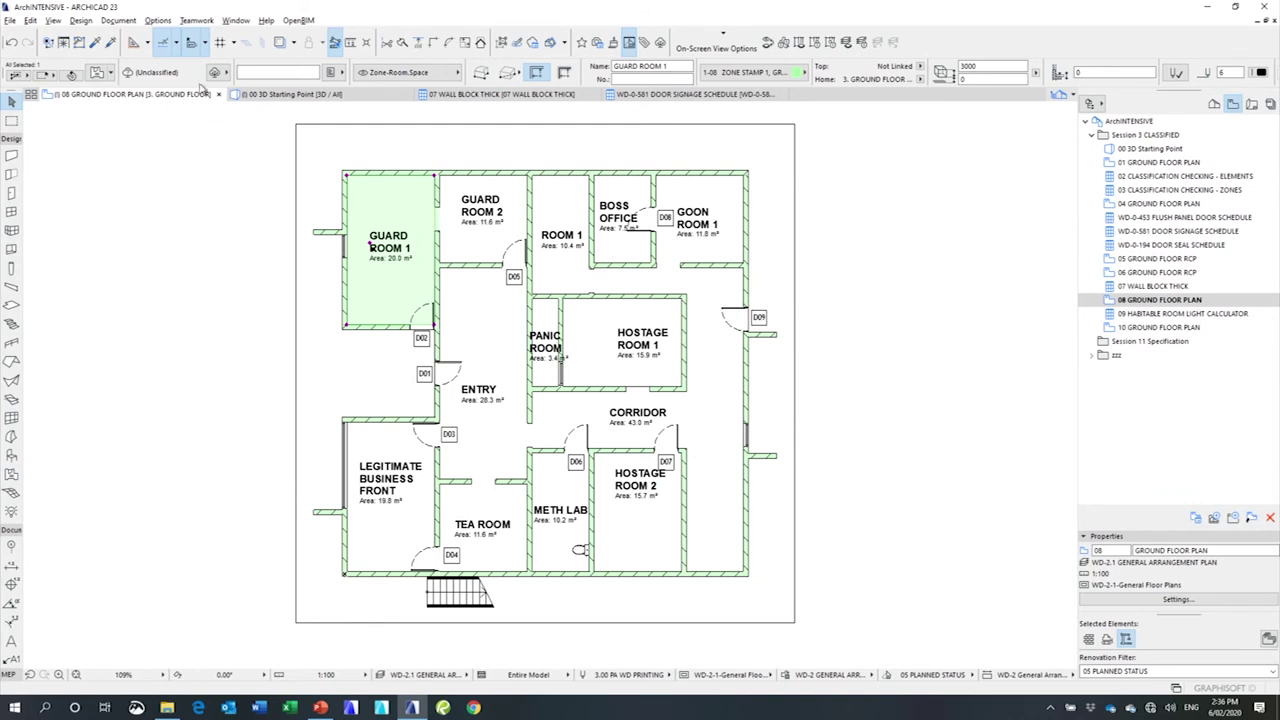
left_click(225, 73)
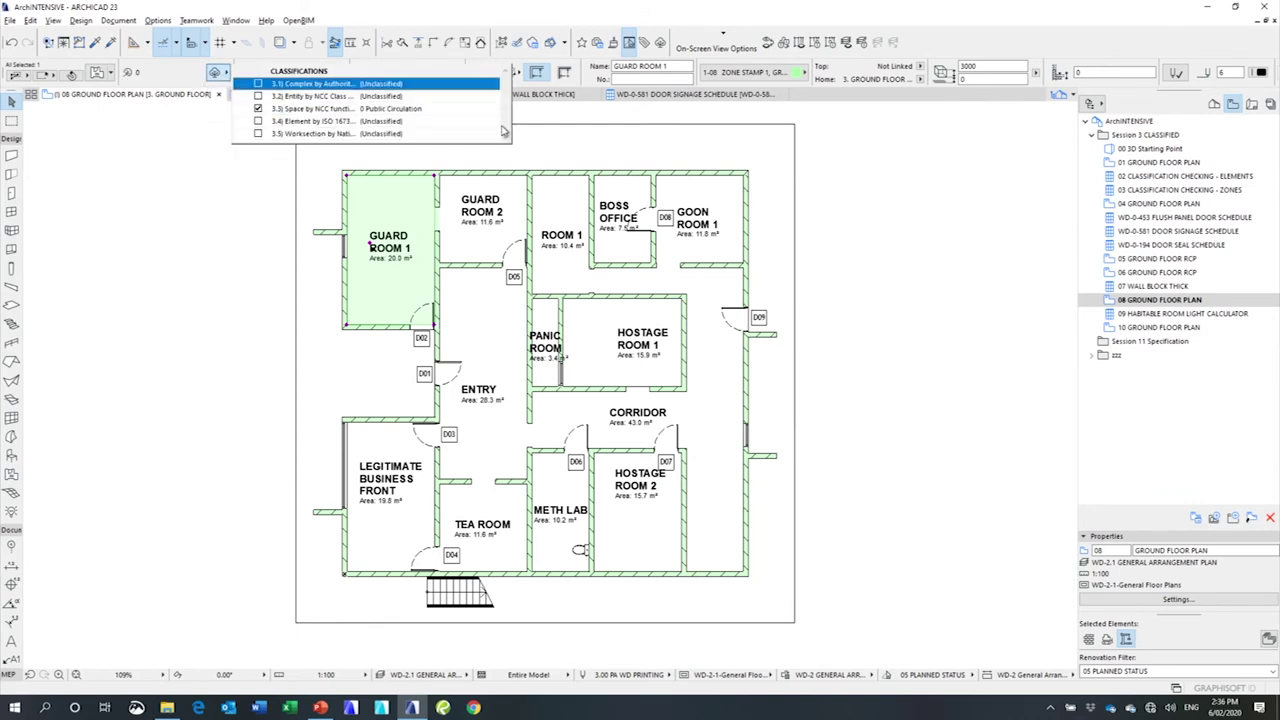
left_click(492, 108)
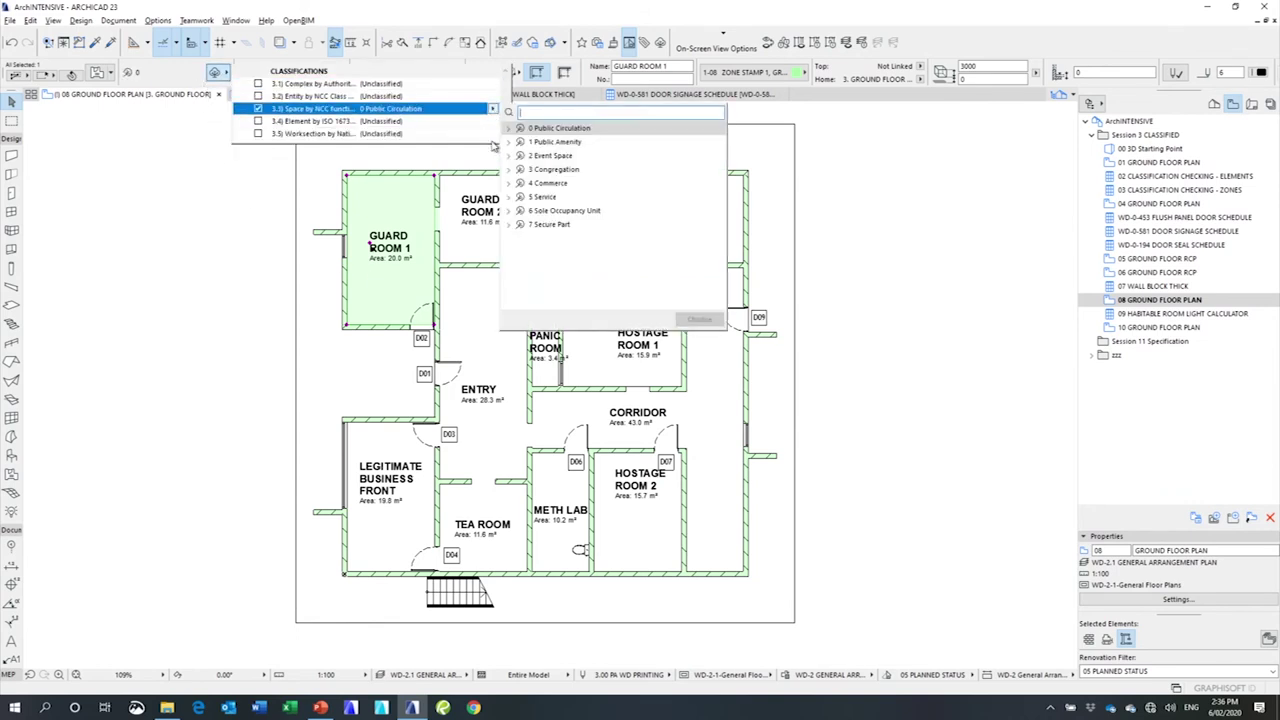
left_click(513, 211)
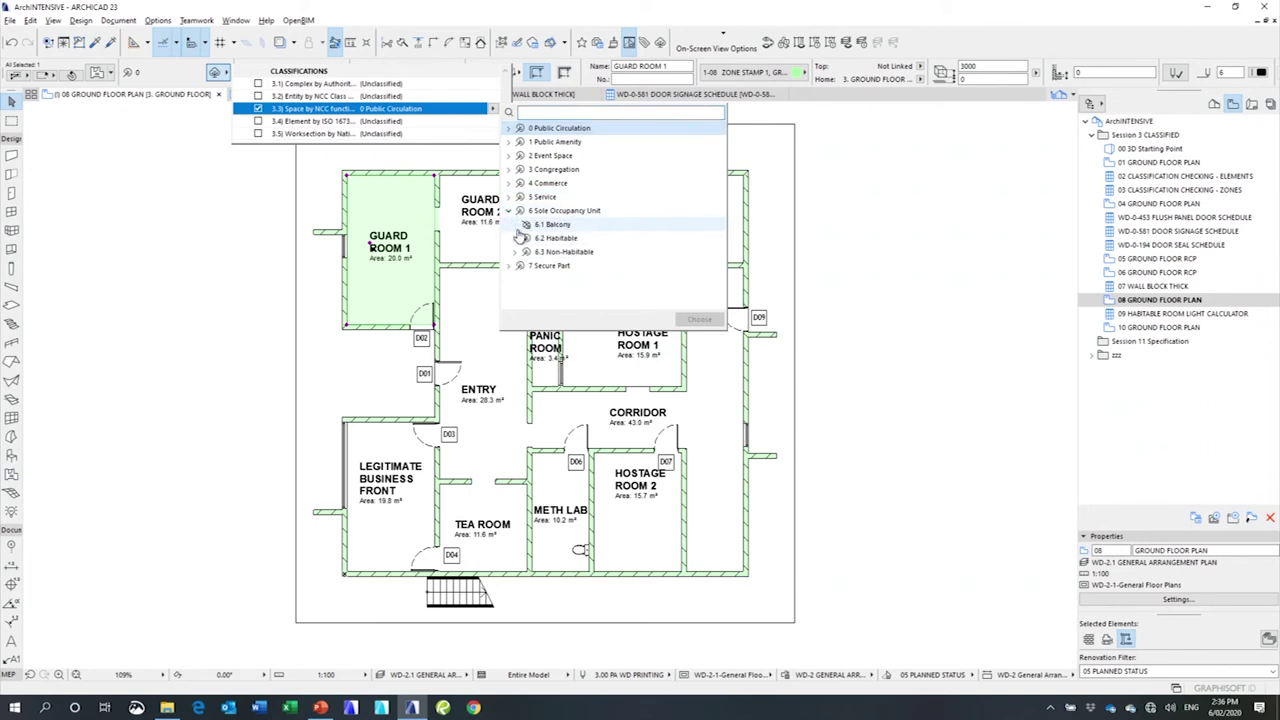
left_click(519, 238)
double_click(555, 260)
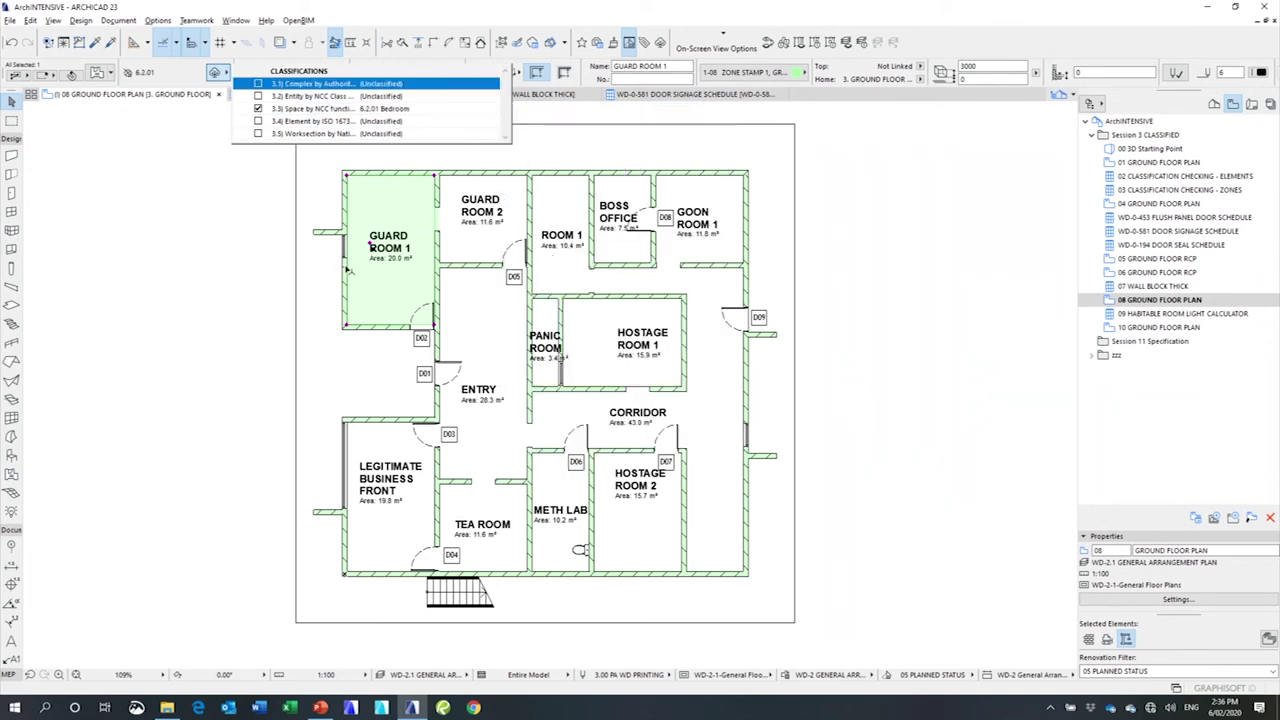
left_click(360, 487)
- Classify the Legitimate Business Front zone as 6.2.11 Study
left_click(360, 487)
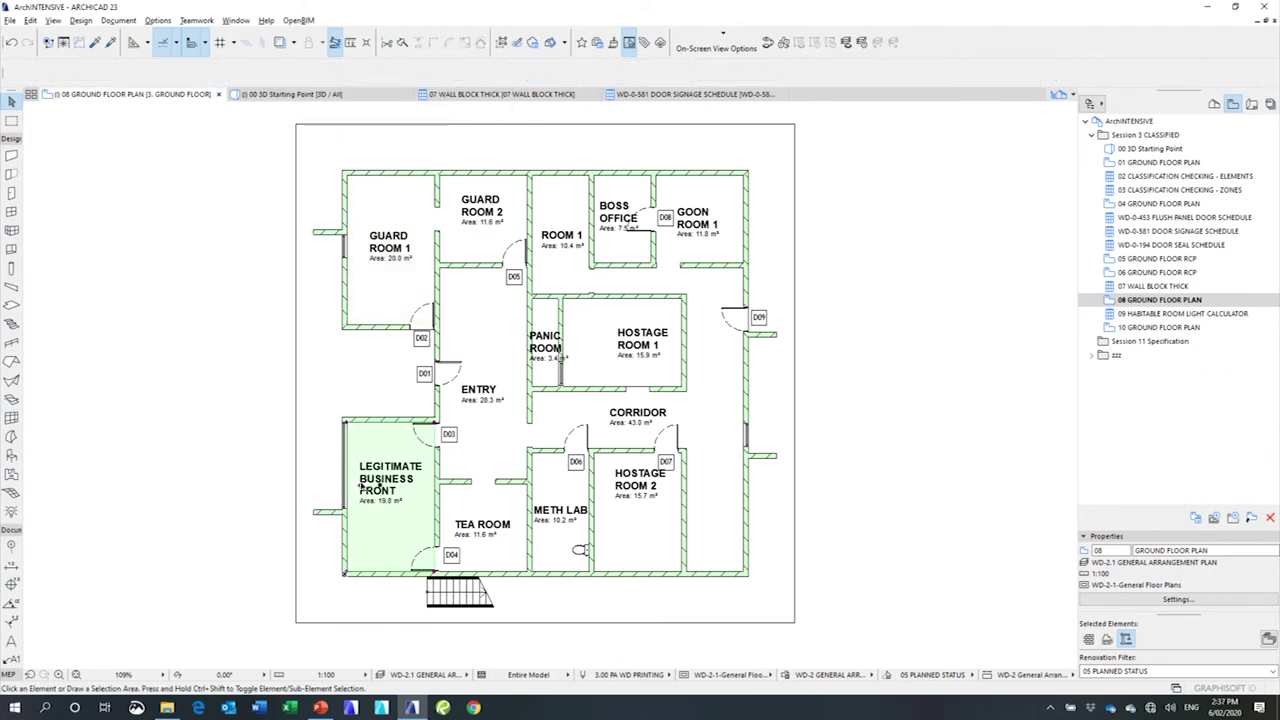
left_click(216, 72)
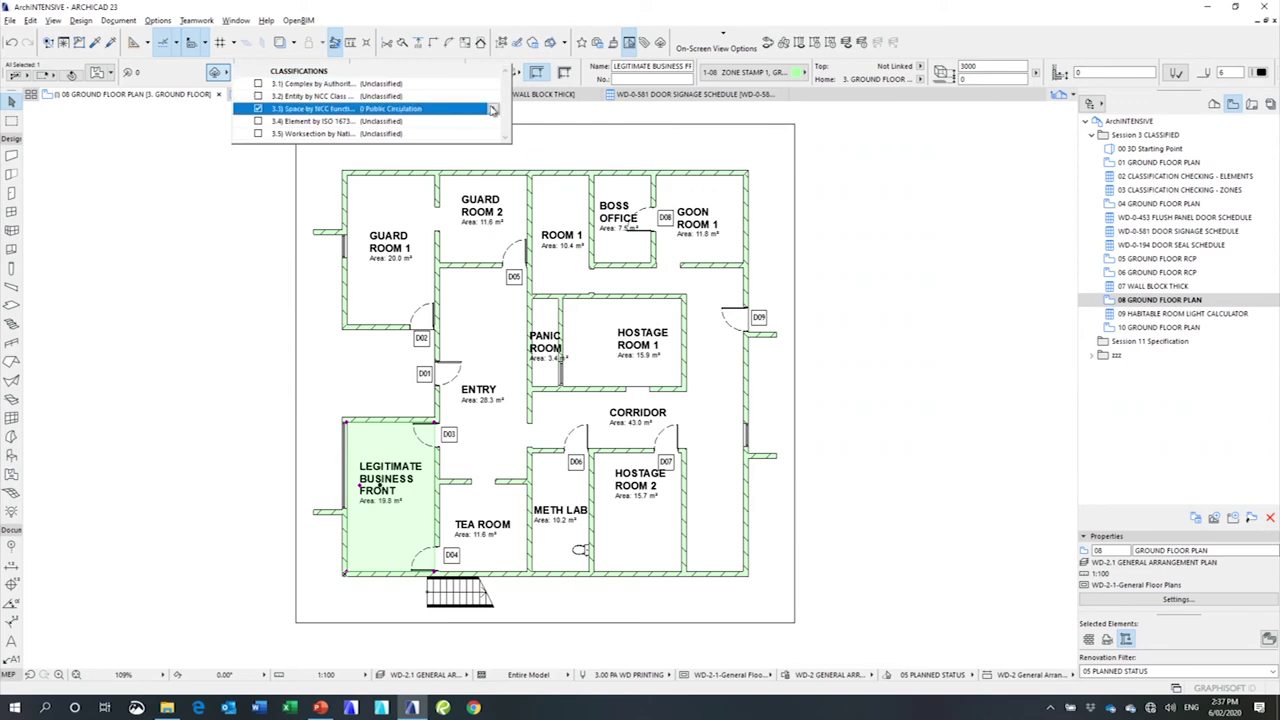
left_click(492, 108)
left_click(509, 210)
left_click(516, 240)
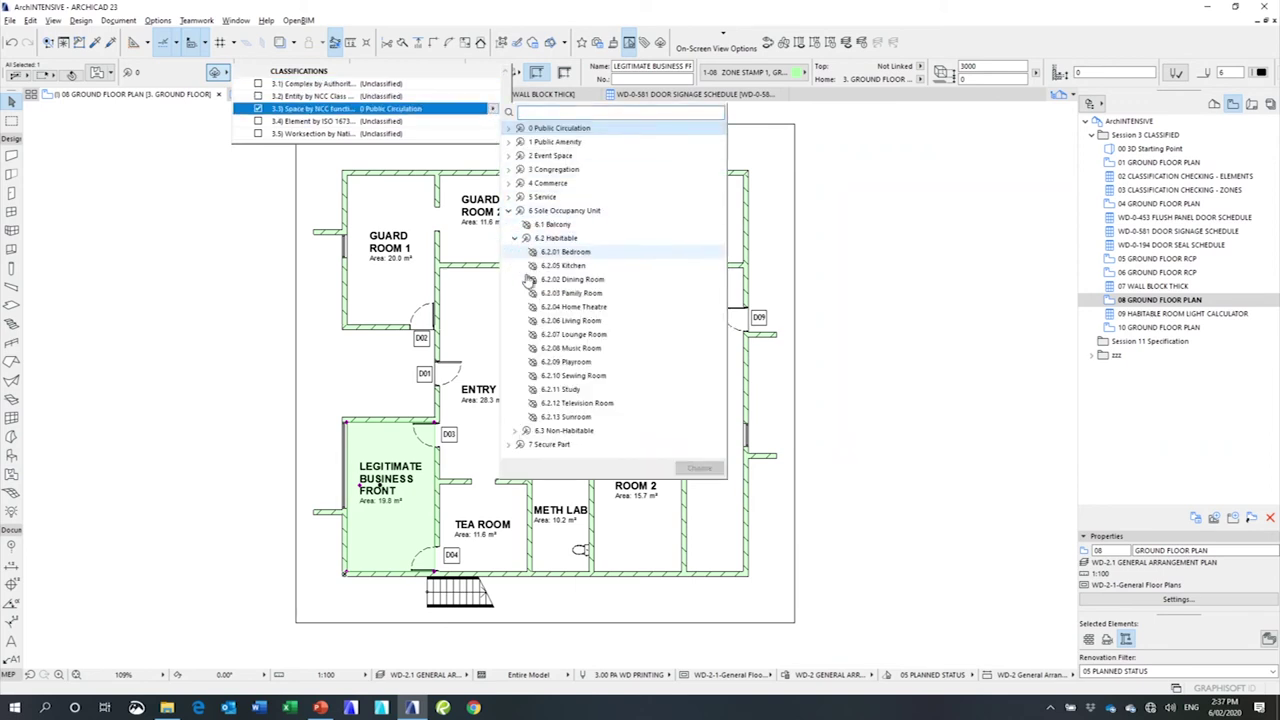
left_click(555, 392)
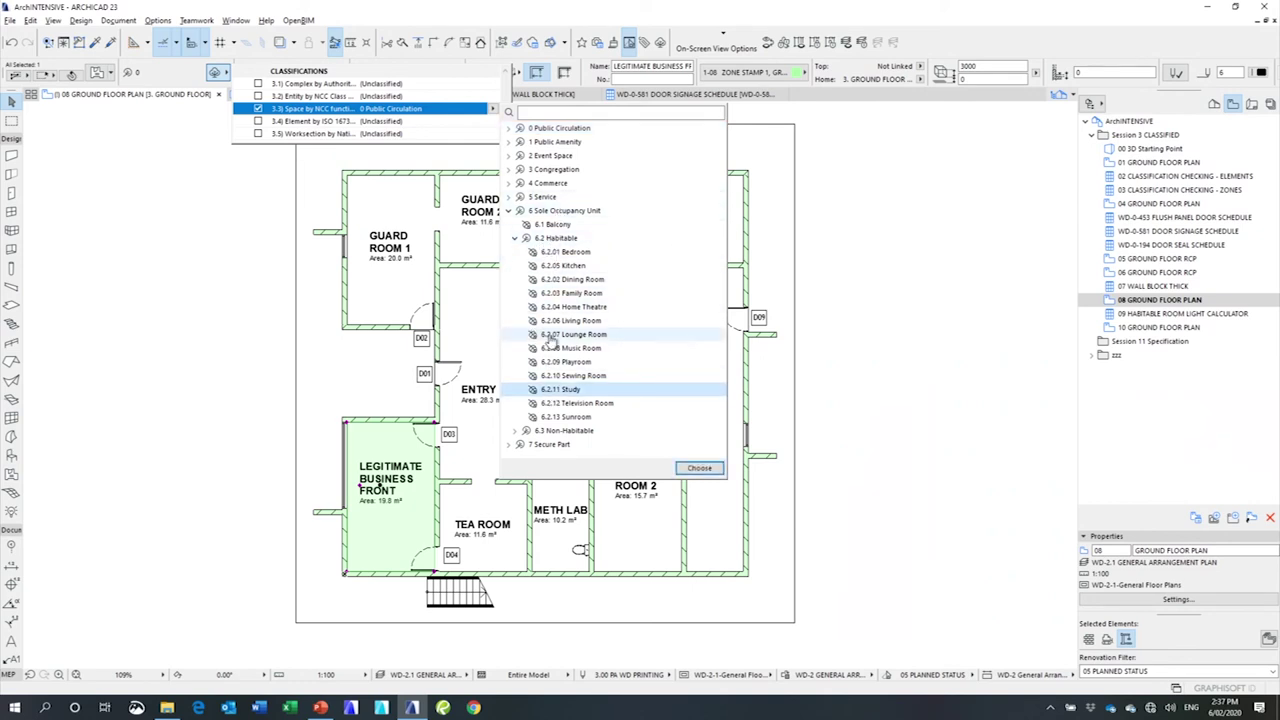
double_click(566, 390)
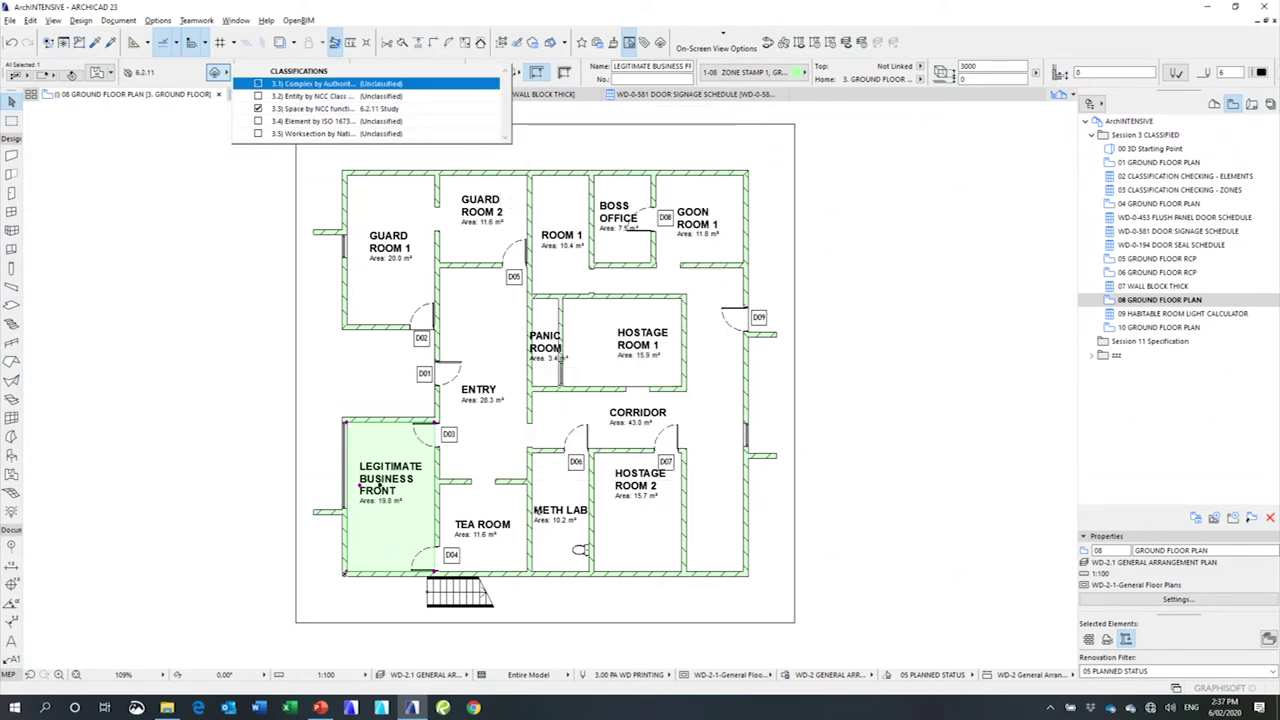
- Classify the METH LAB zone as 6.3.6 Photographic Darkroom
left_click(538, 511)
left_click(214, 72)
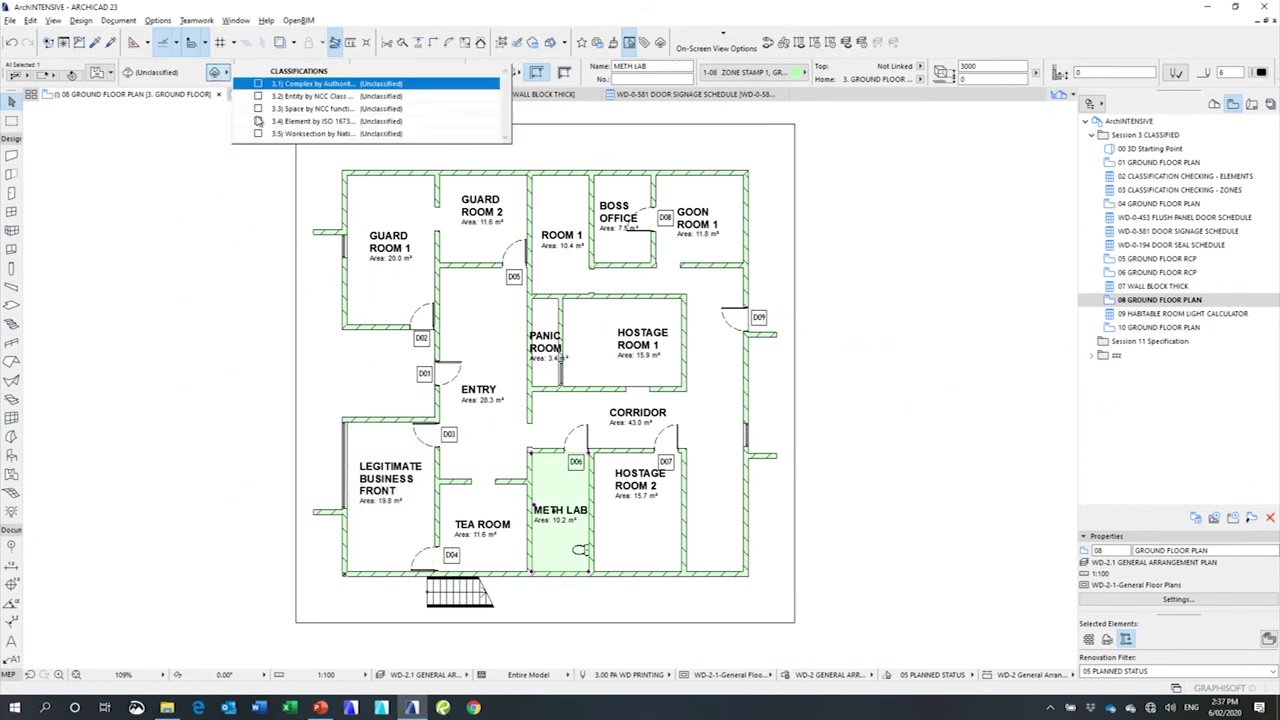
left_click(258, 108)
left_click(494, 110)
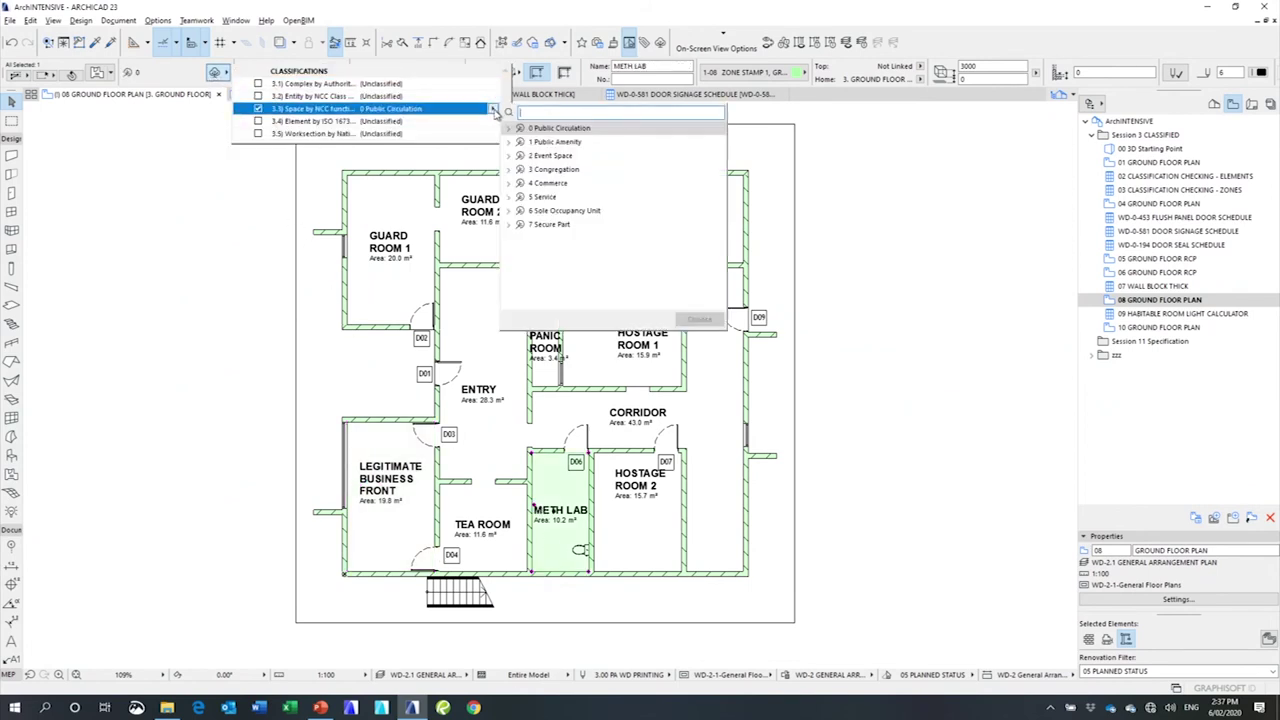
left_click(508, 212)
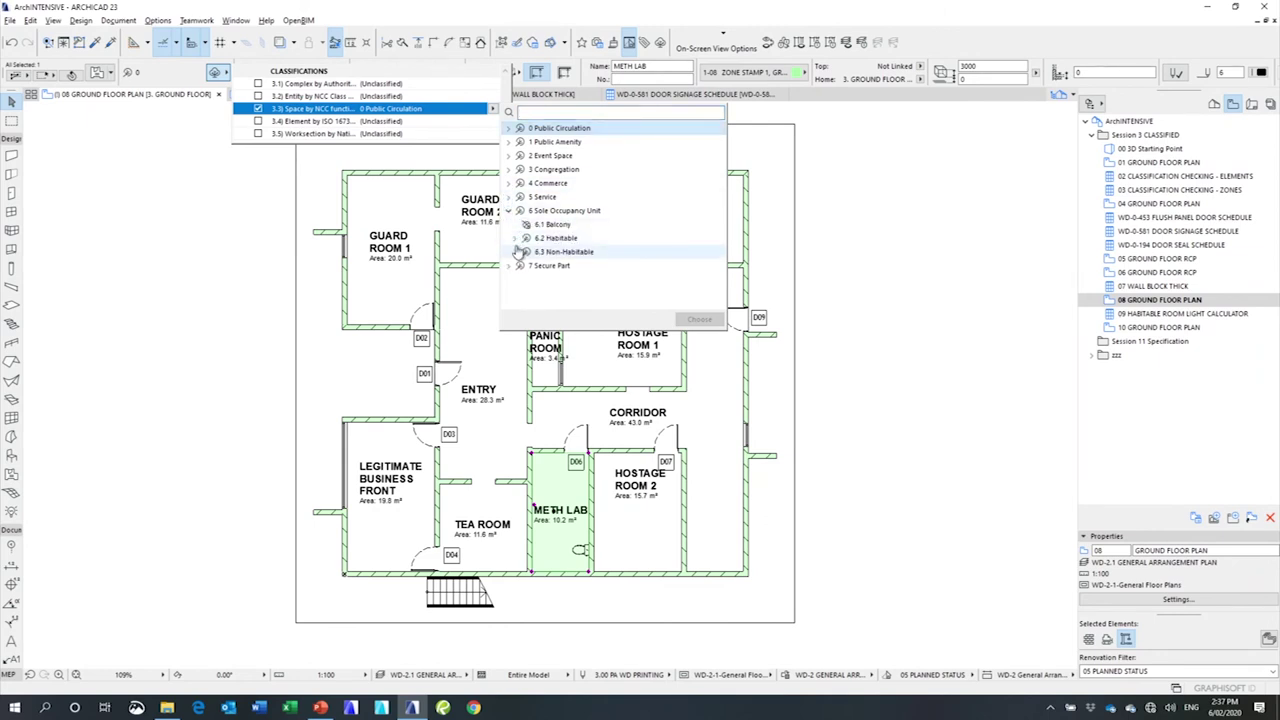
left_click(516, 252)
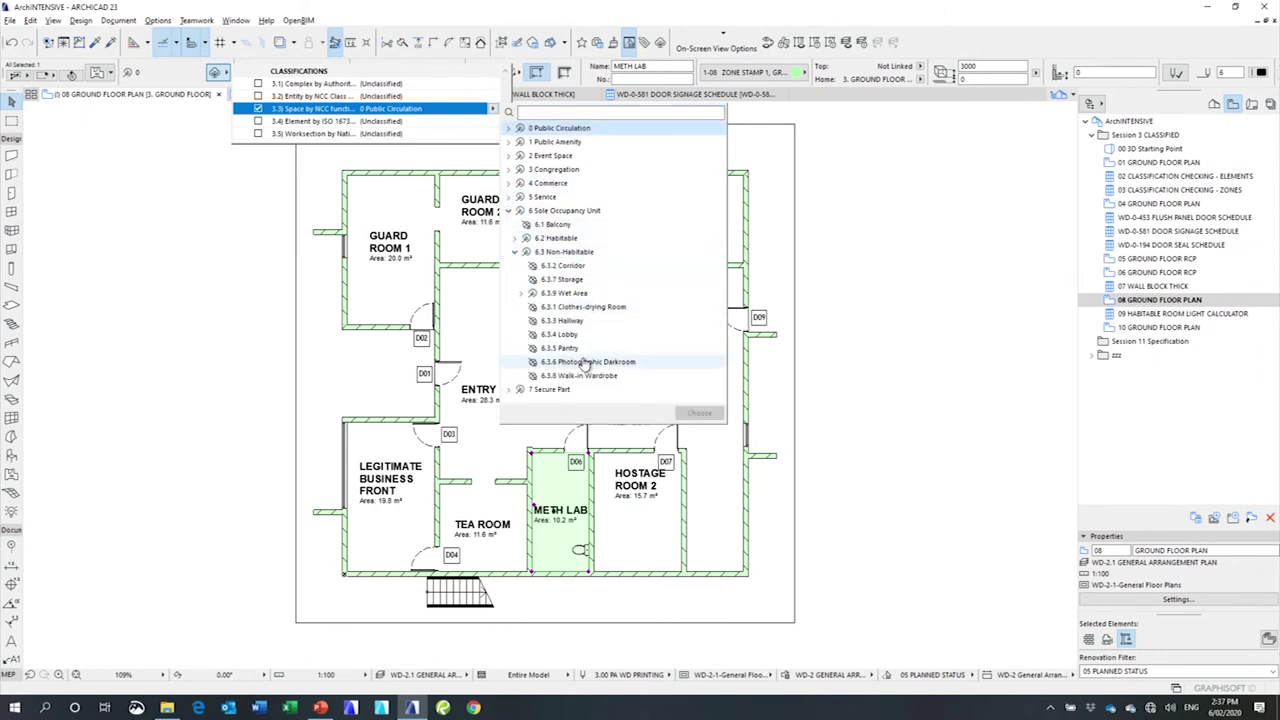
left_click(590, 364)
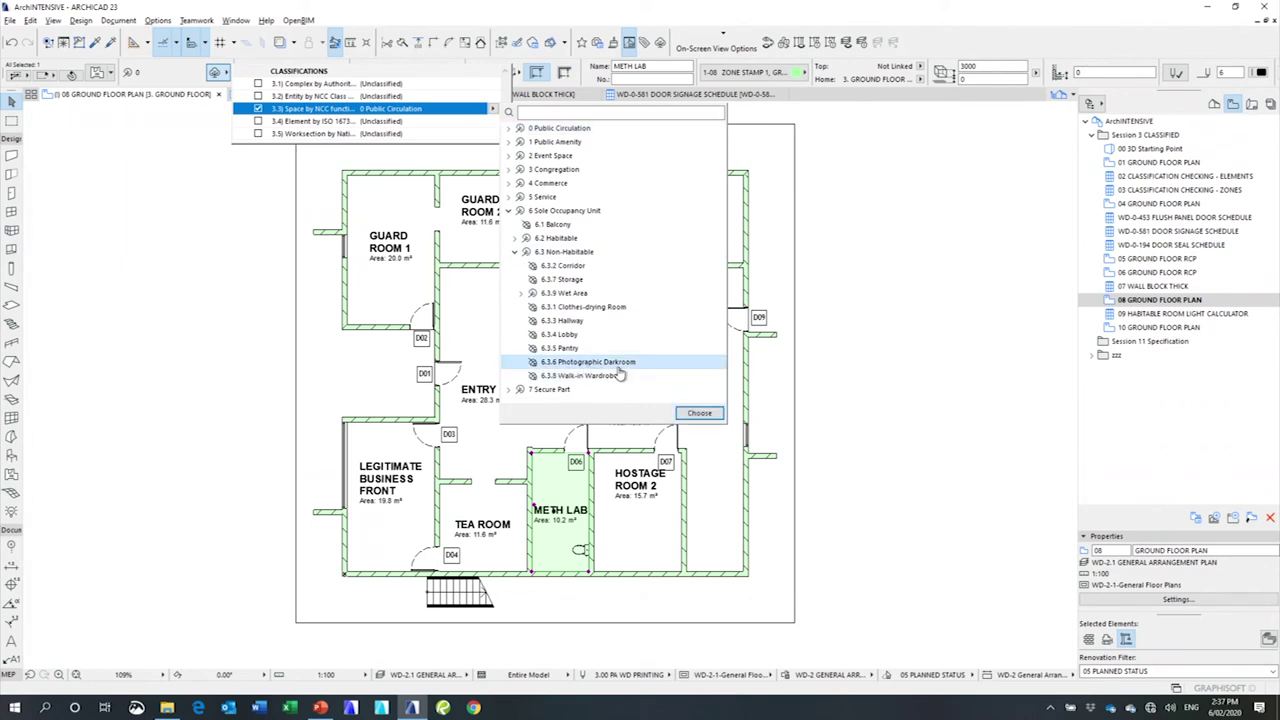
double_click(620, 364)
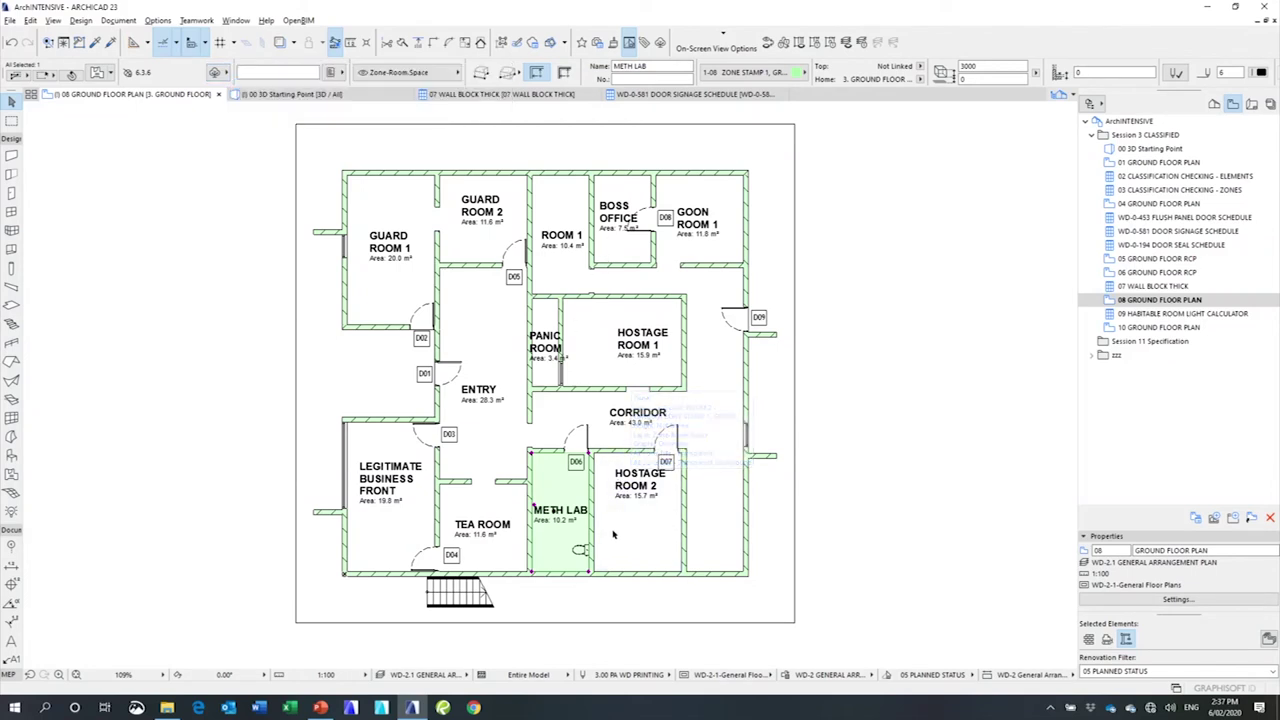
- Classify the Hostage Room 2 zone as 6.3.1 Clothes-drying Room and deselect it
left_click(620, 485)
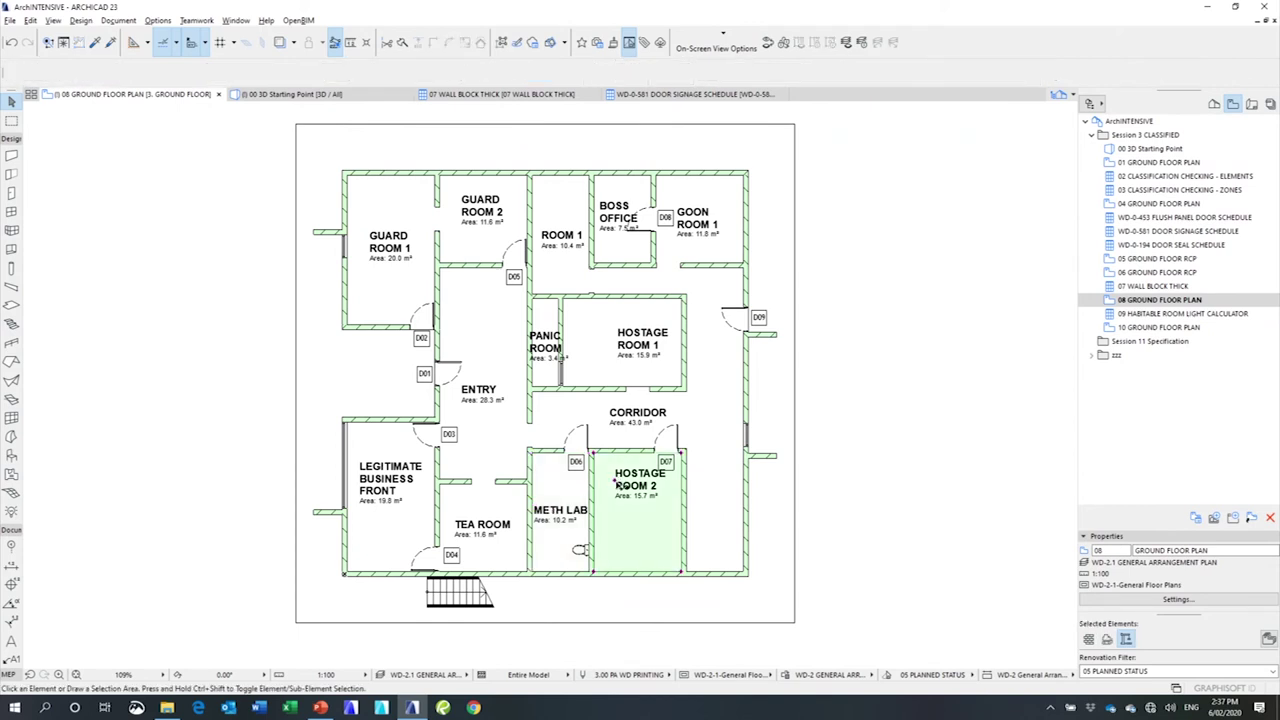
left_click(216, 72)
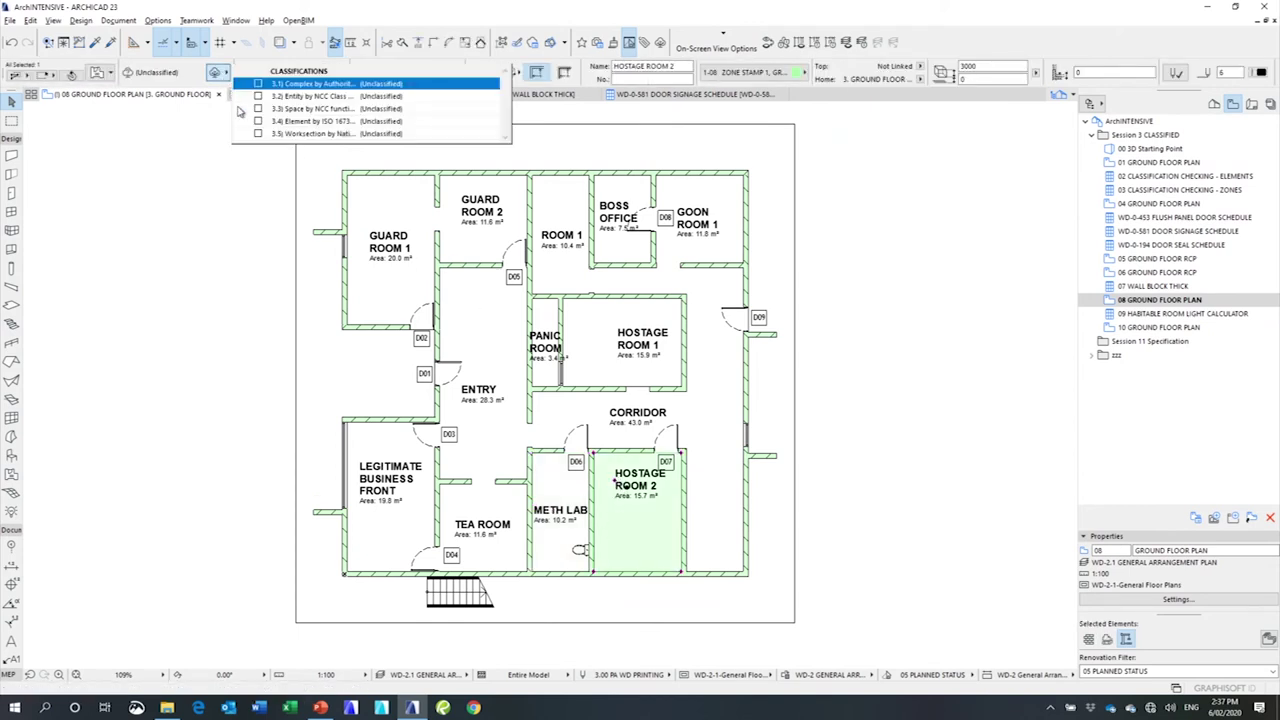
left_click(258, 108)
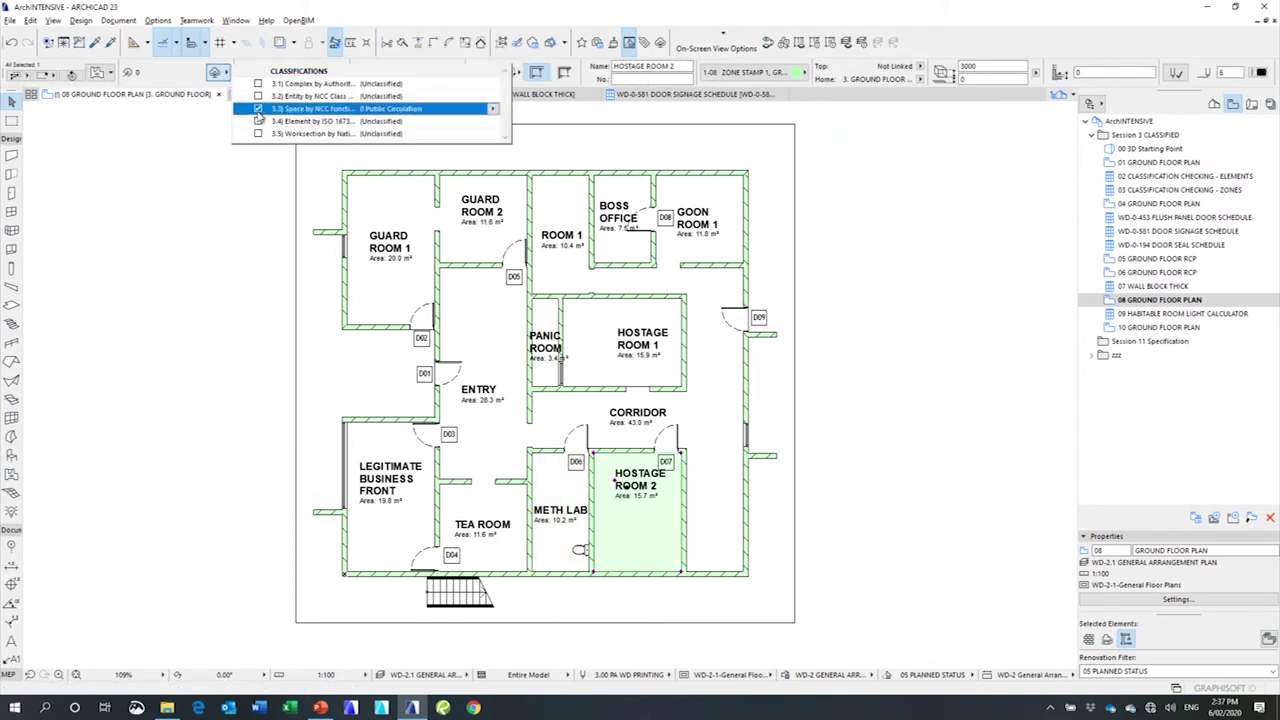
left_click(492, 108)
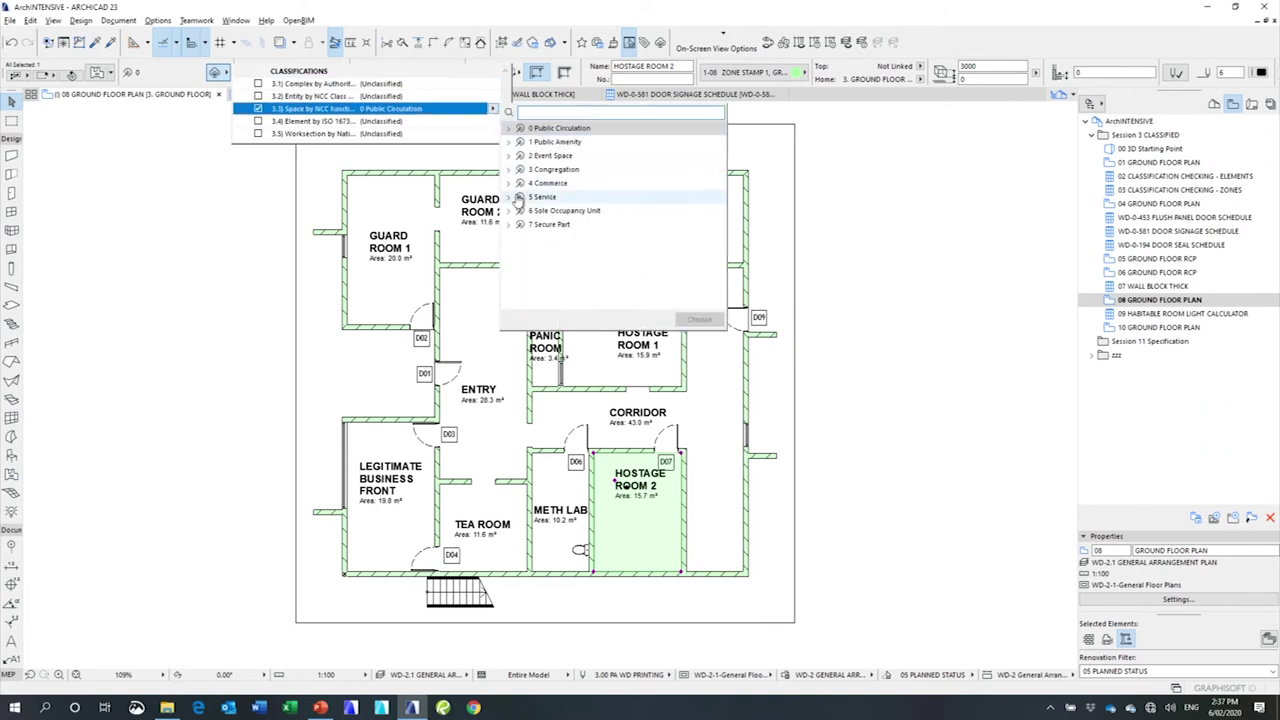
left_click(512, 211)
left_click(515, 252)
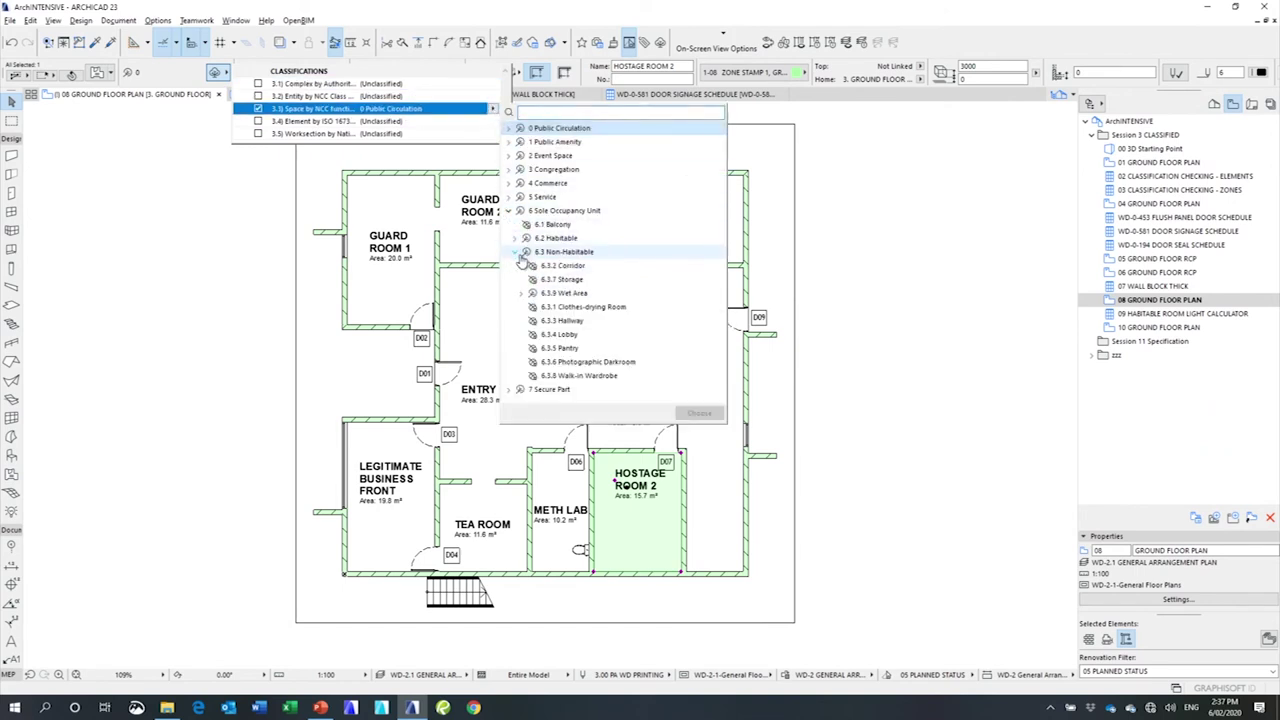
double_click(549, 309)
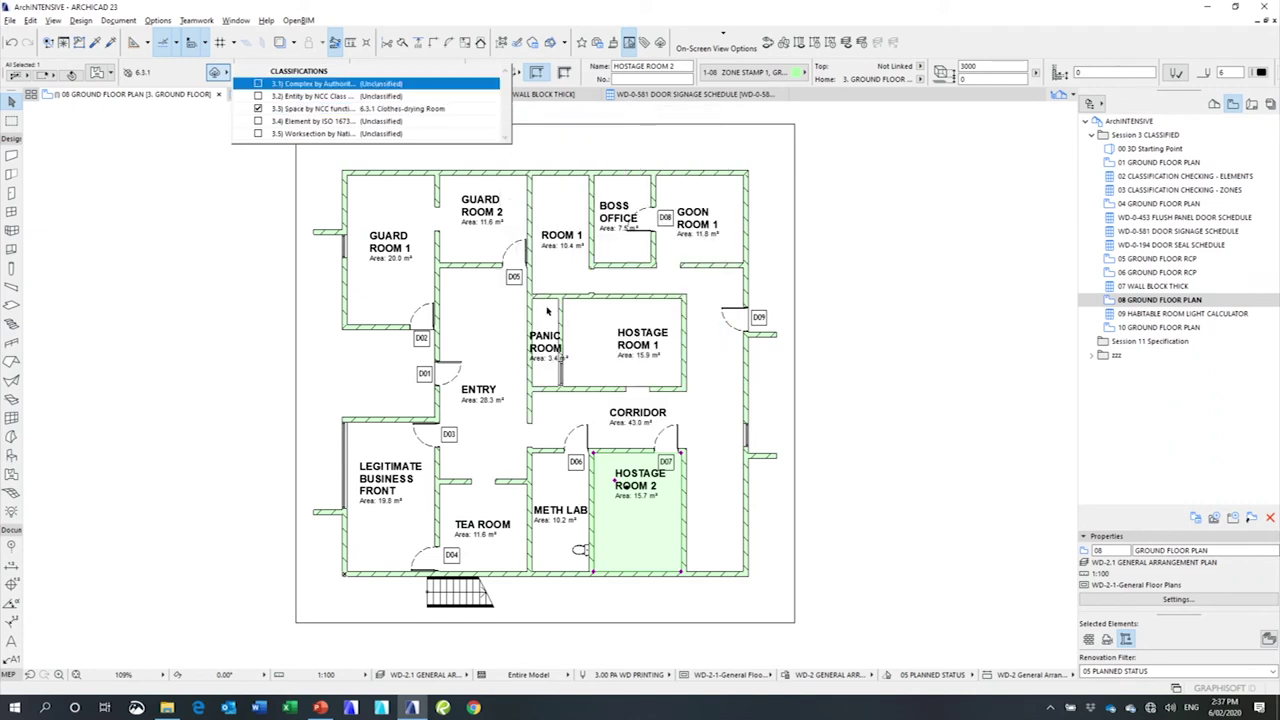
left_click(496, 324)
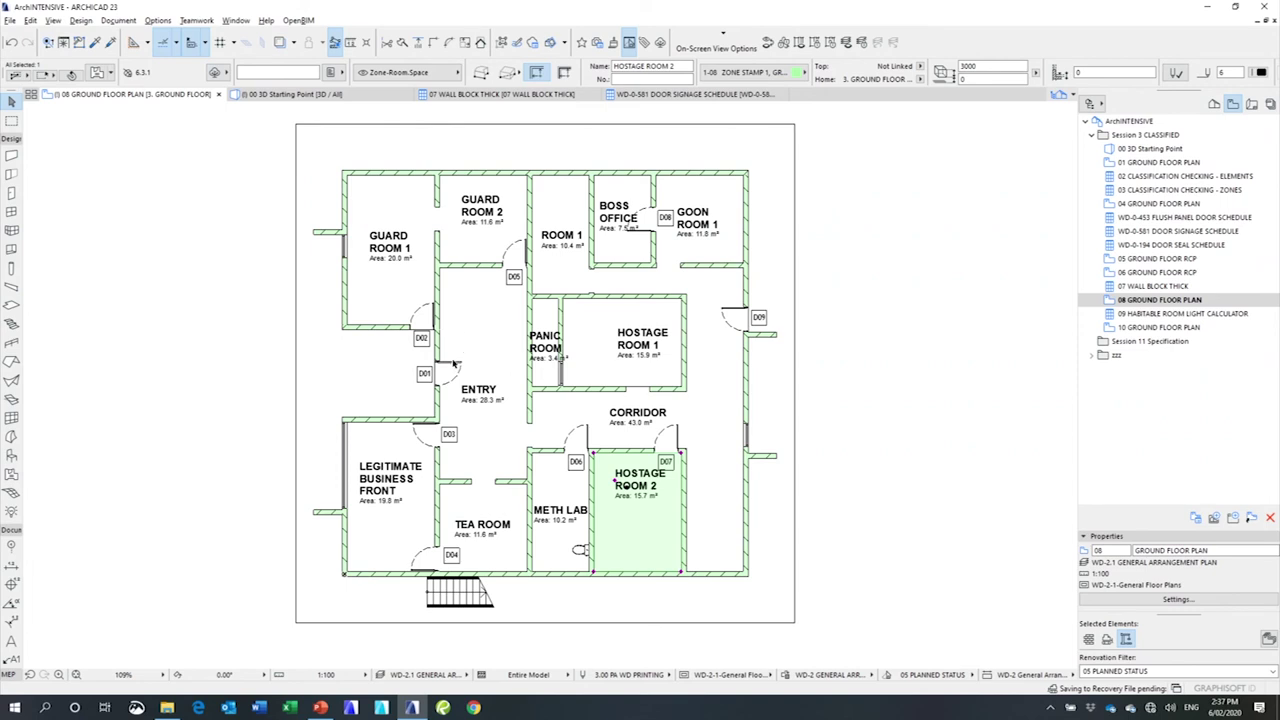
left_click(826, 421)
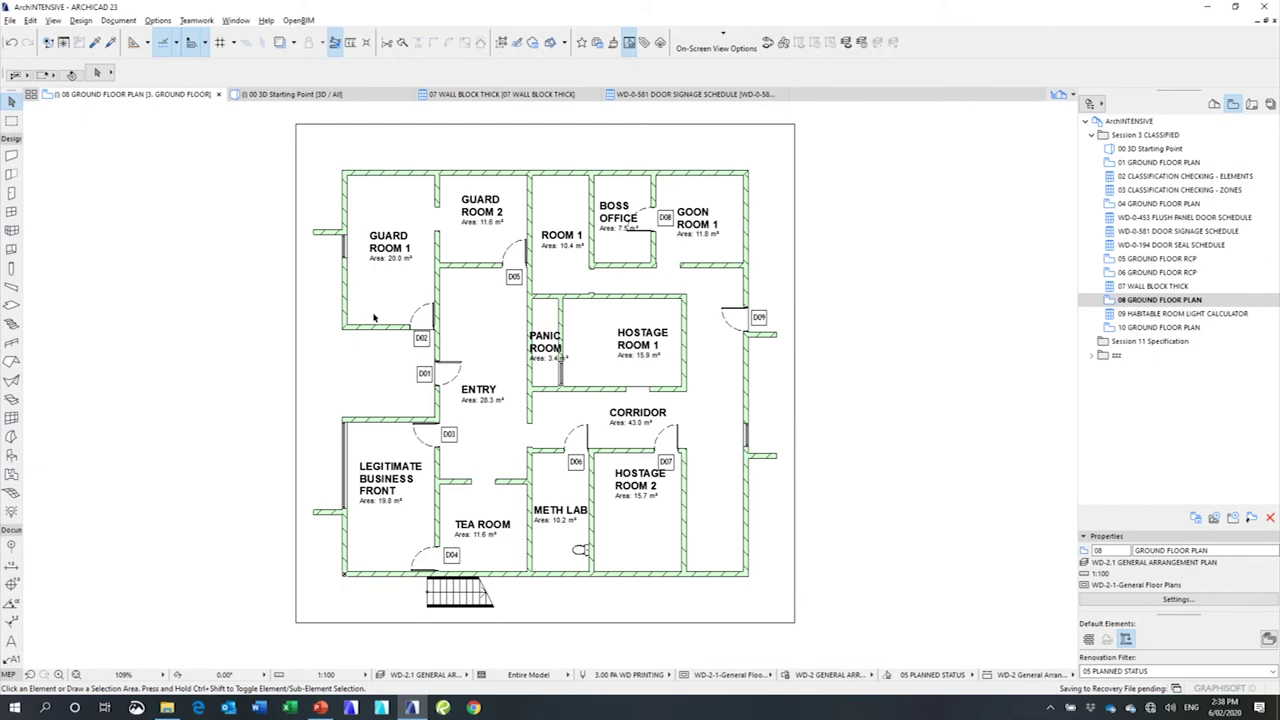
left_click(118, 20)
mouse_move(157, 20)
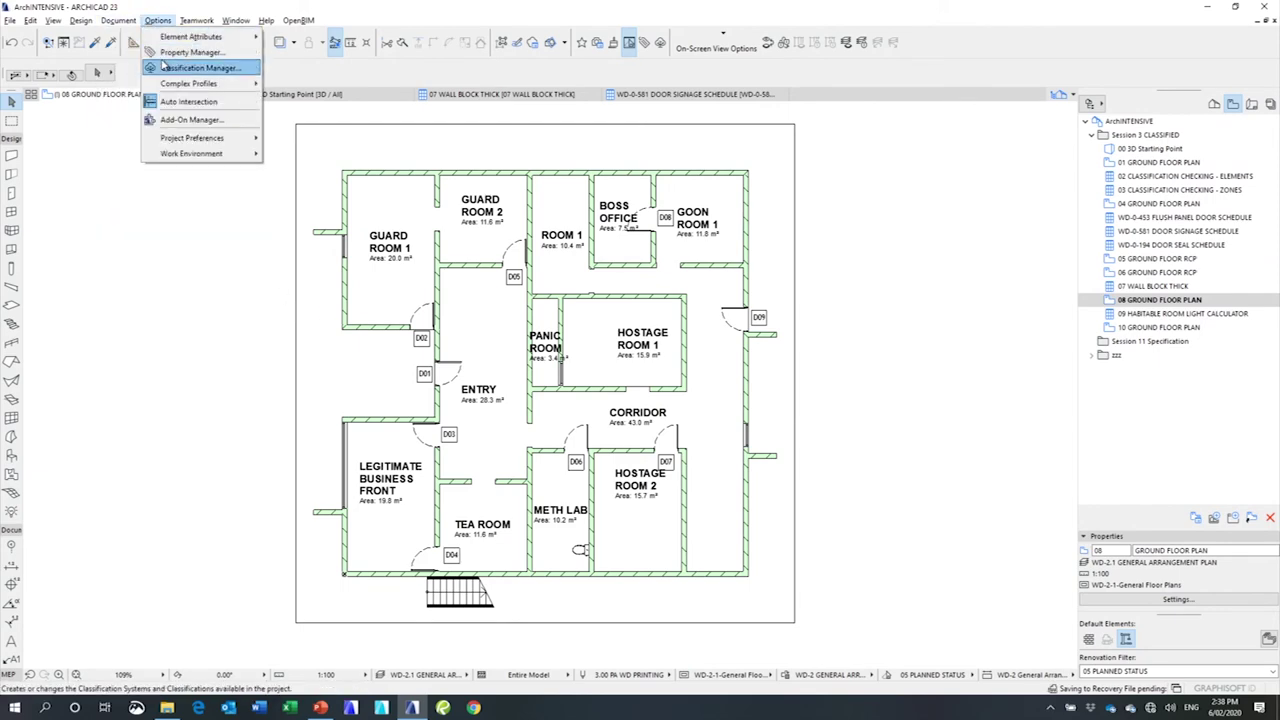
left_click(190, 52)
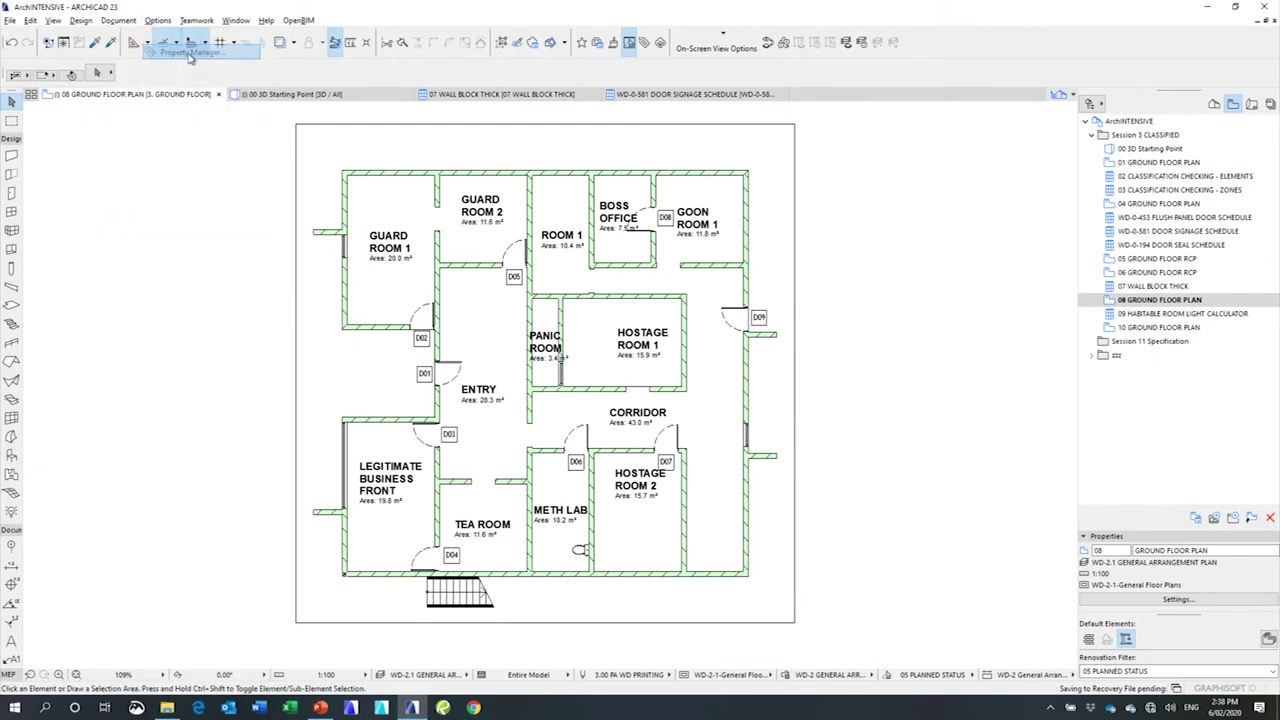
left_click(365, 225)
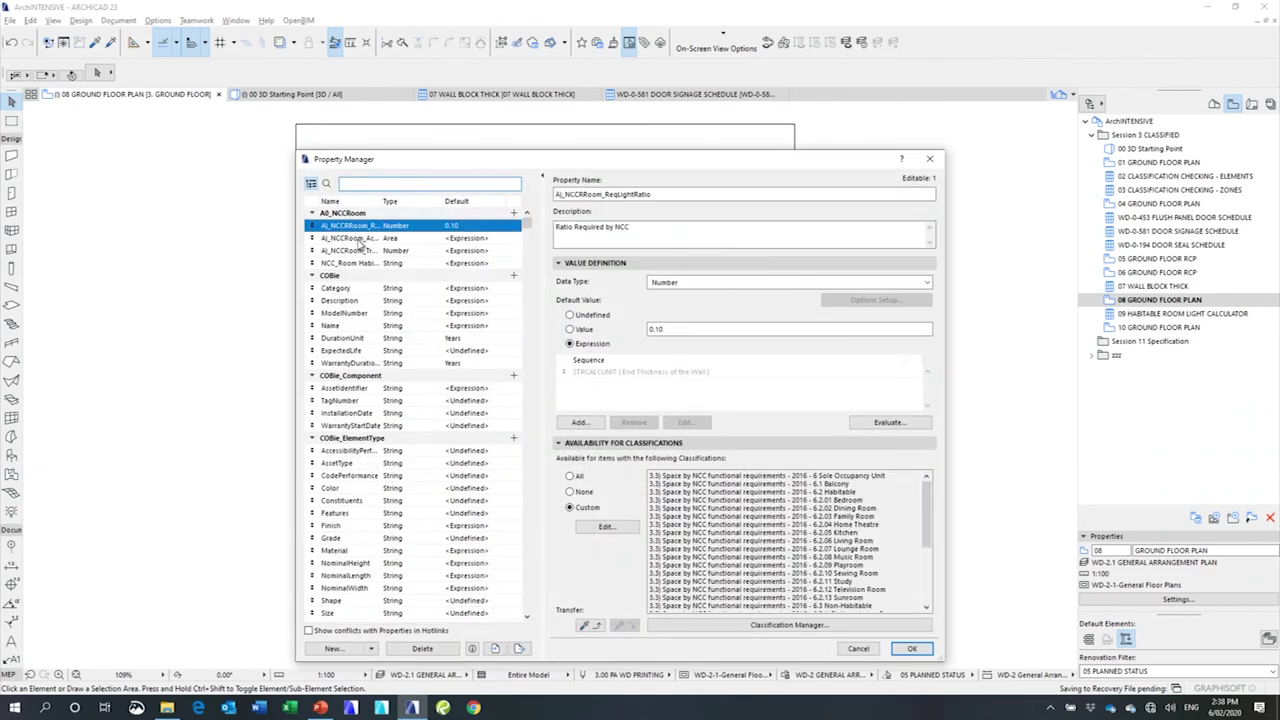
left_click_drag(371, 162, 318, 138)
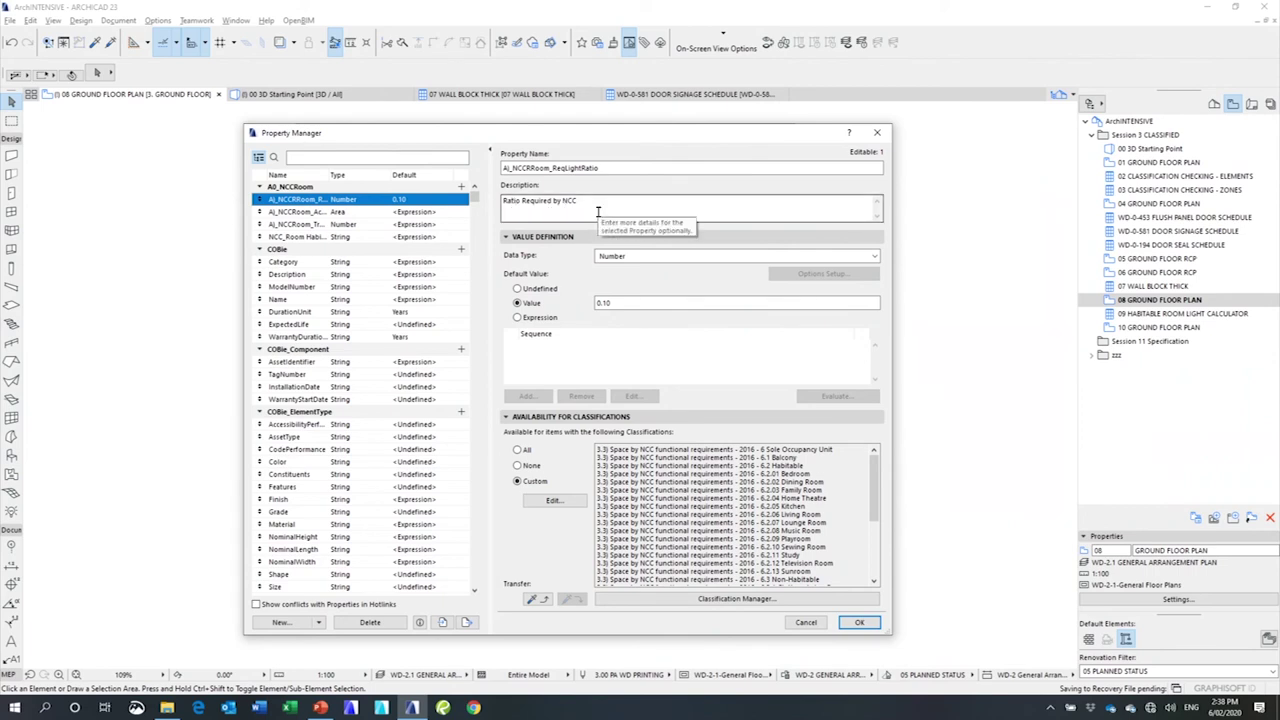
left_click(643, 303)
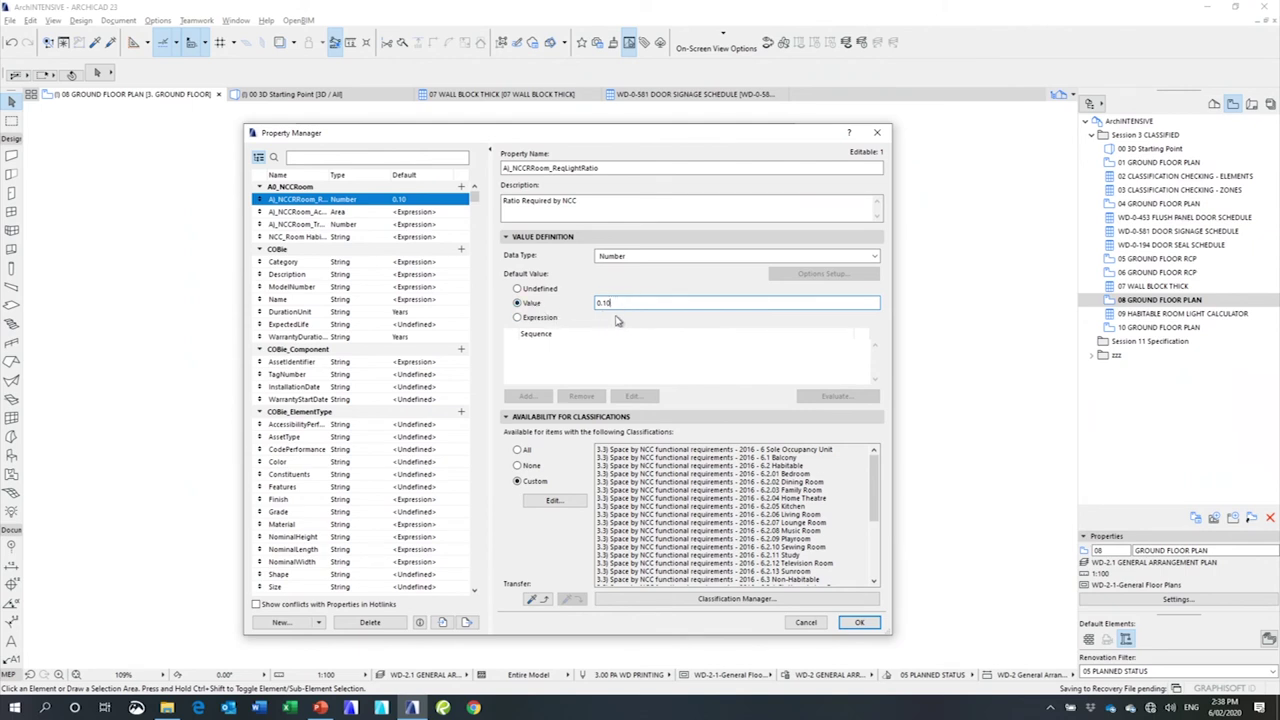
left_click(334, 213)
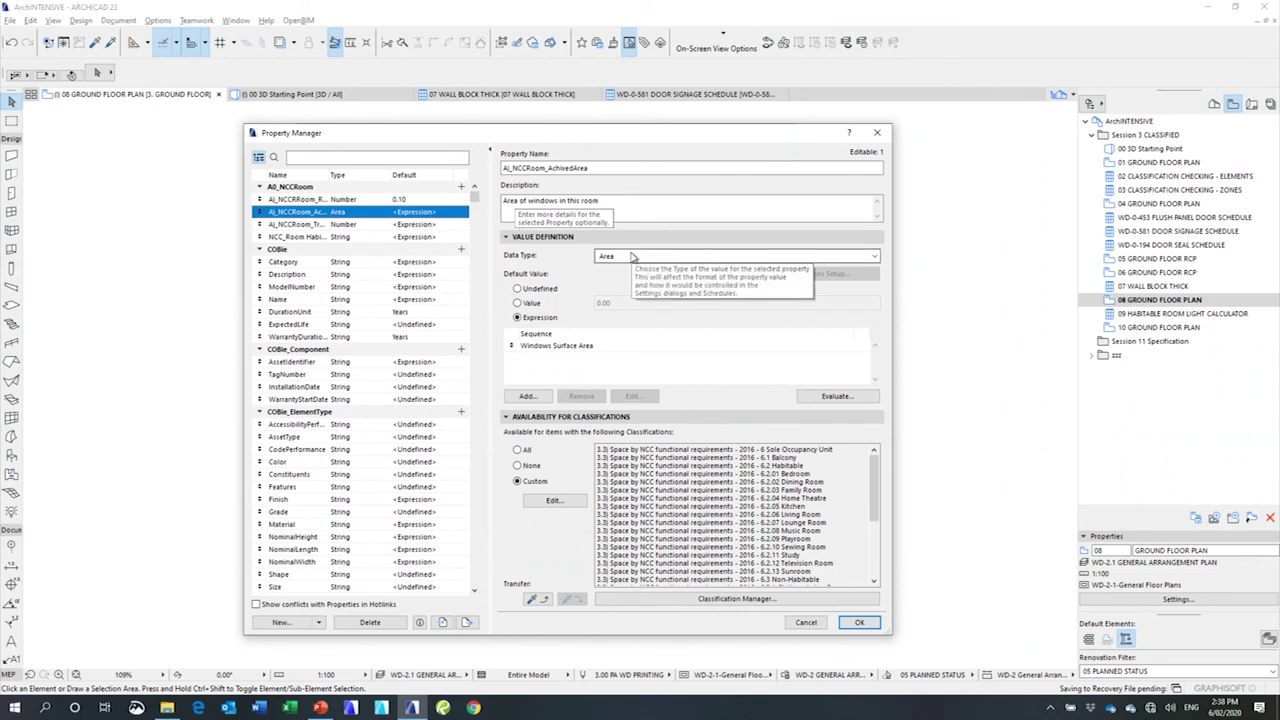
left_click(565, 346)
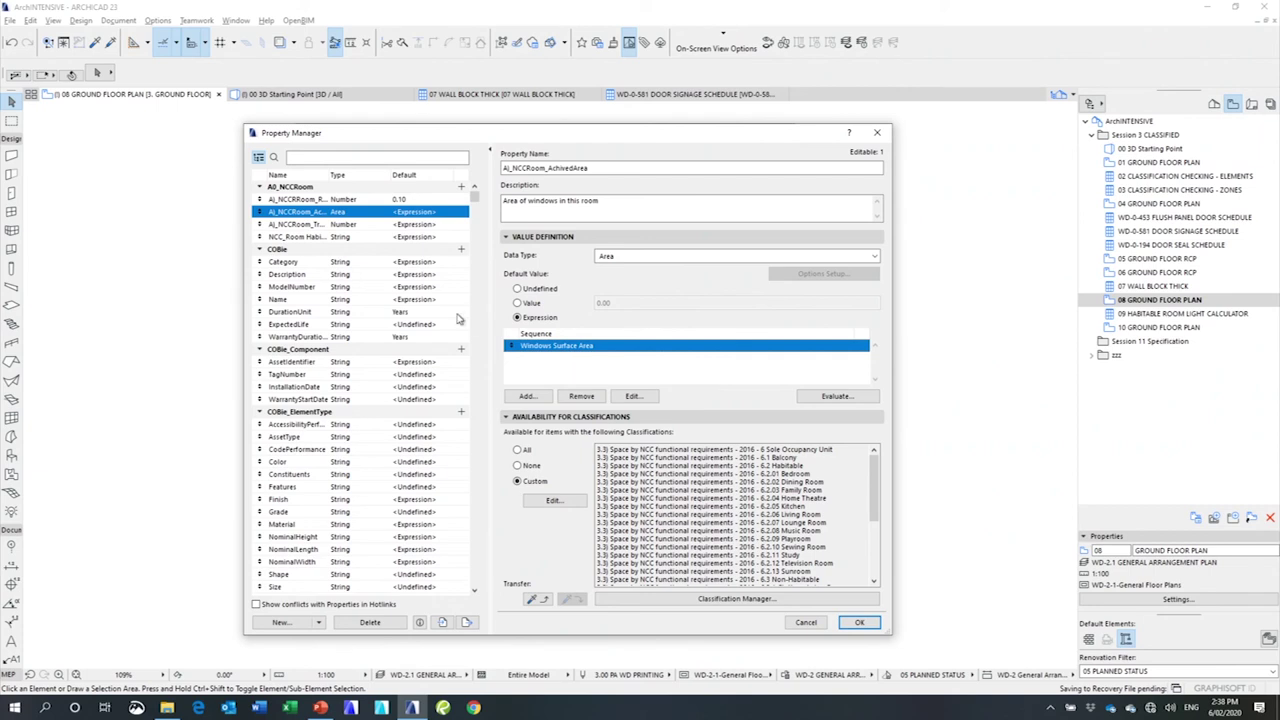
left_click(316, 226)
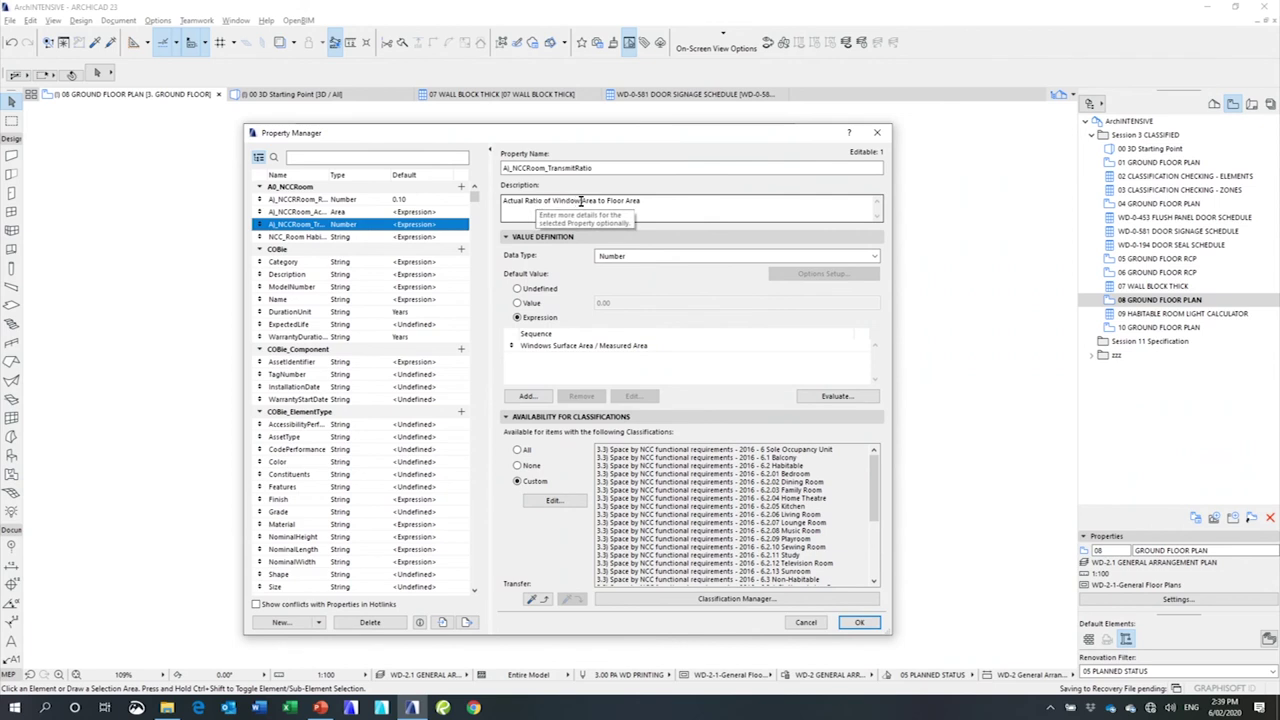
left_click(545, 348)
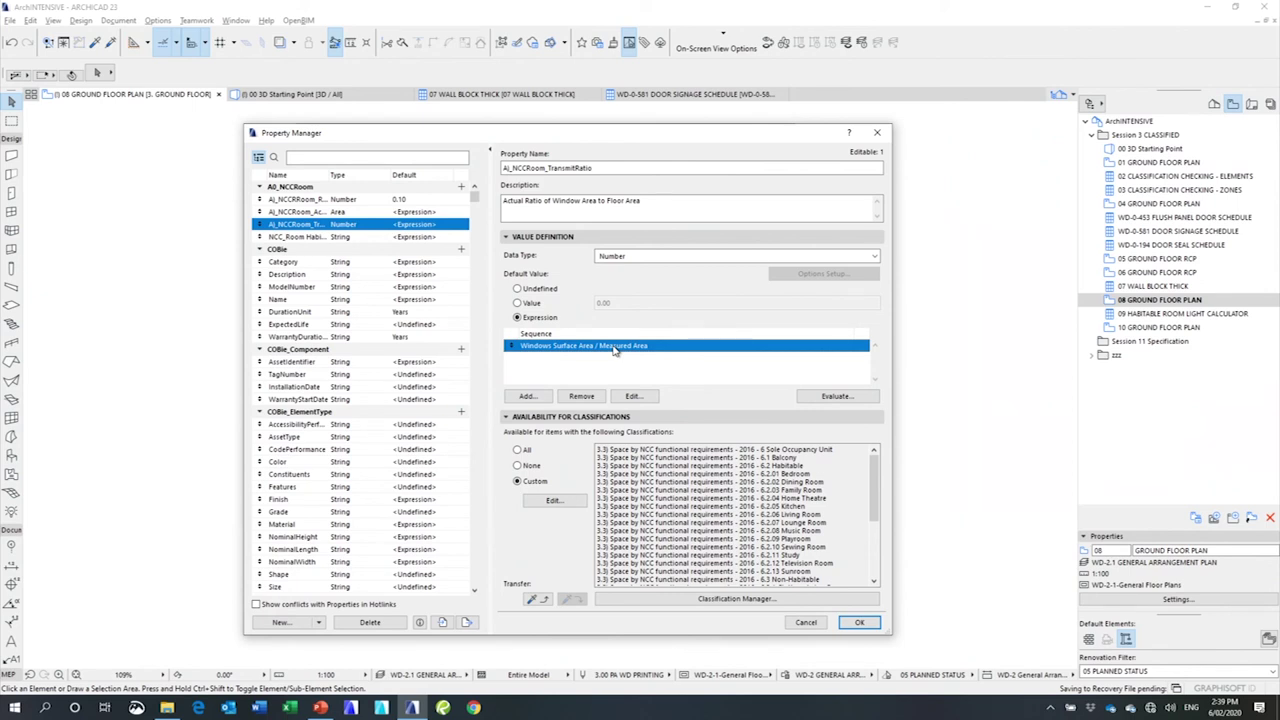
left_click(295, 238)
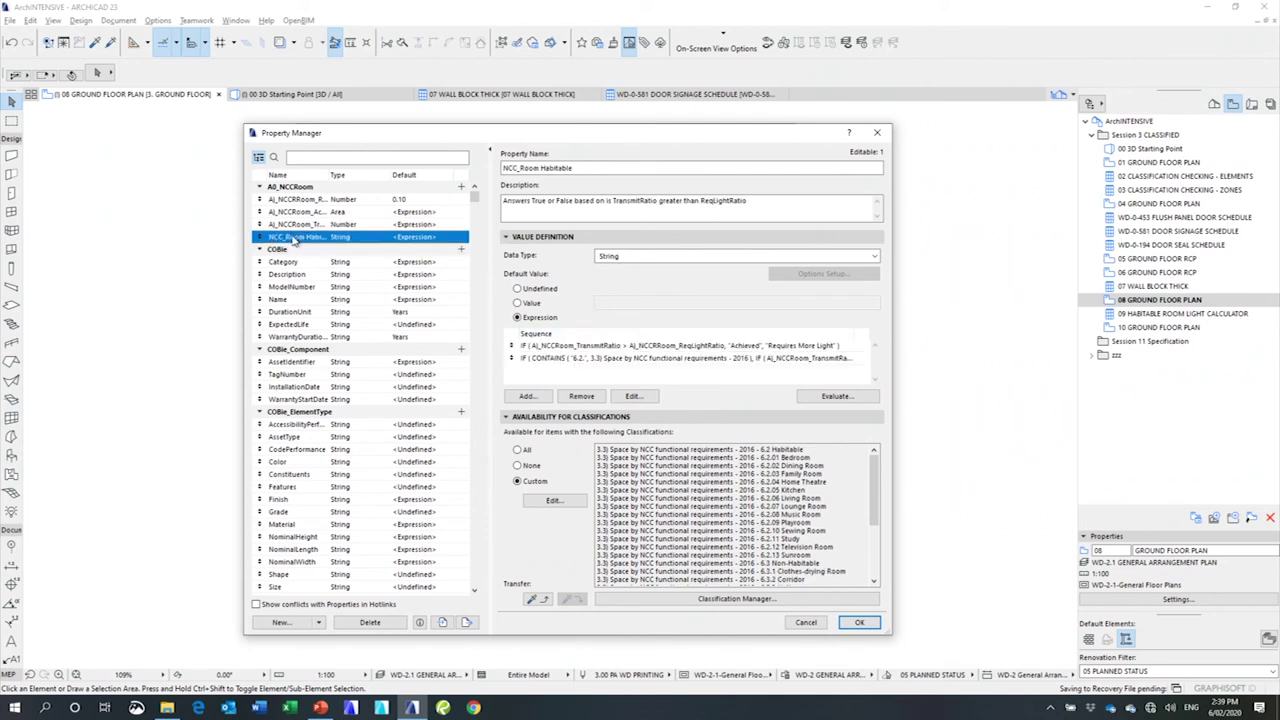
double_click(550, 347)
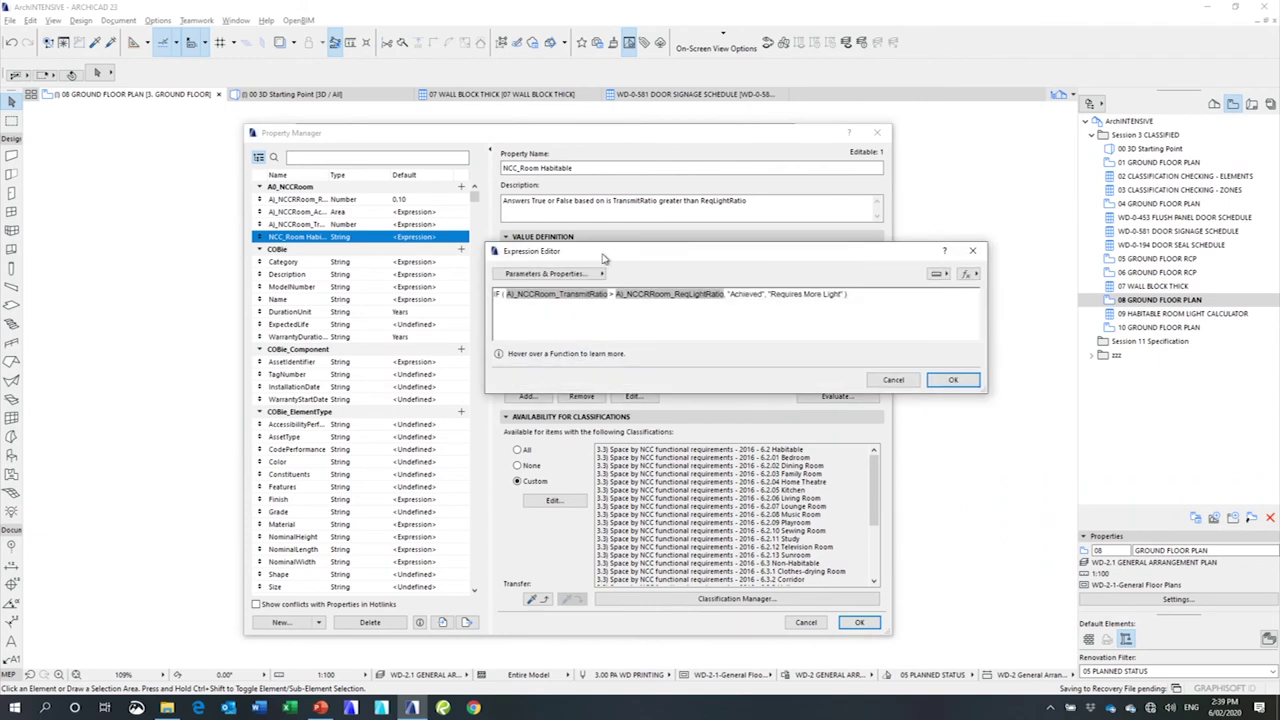
left_click_drag(603, 257, 549, 221)
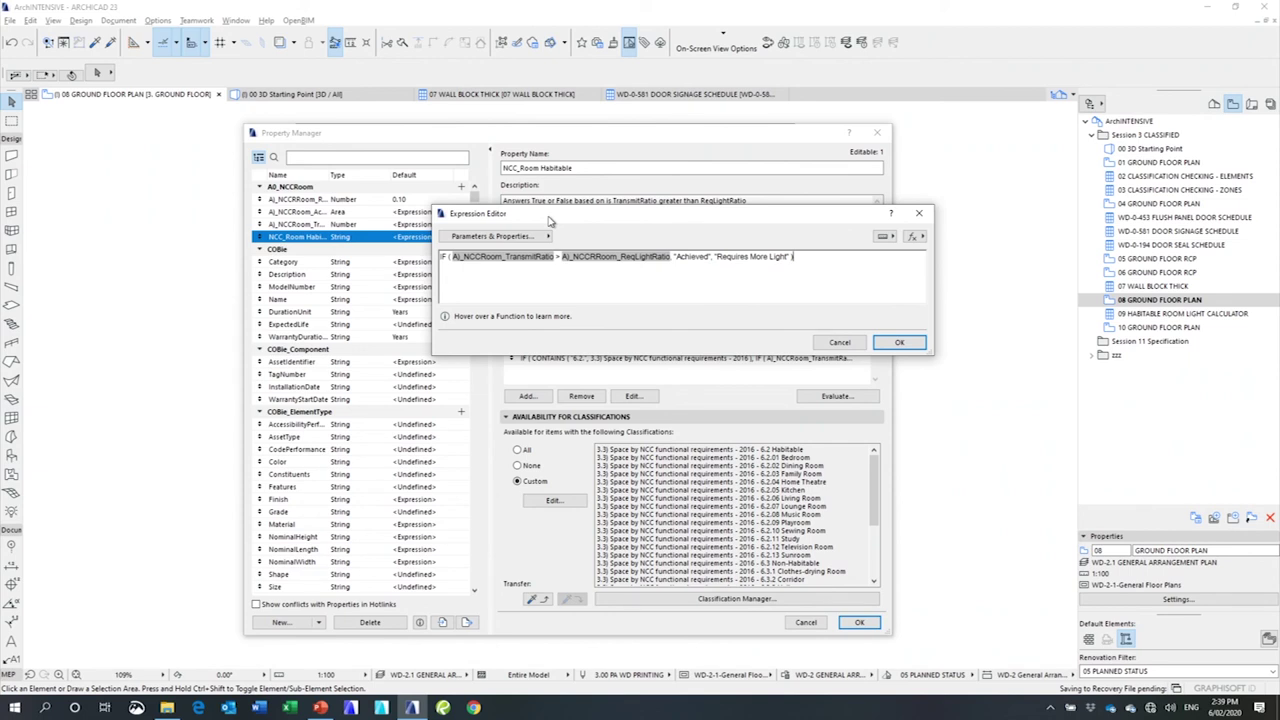
left_click(899, 342)
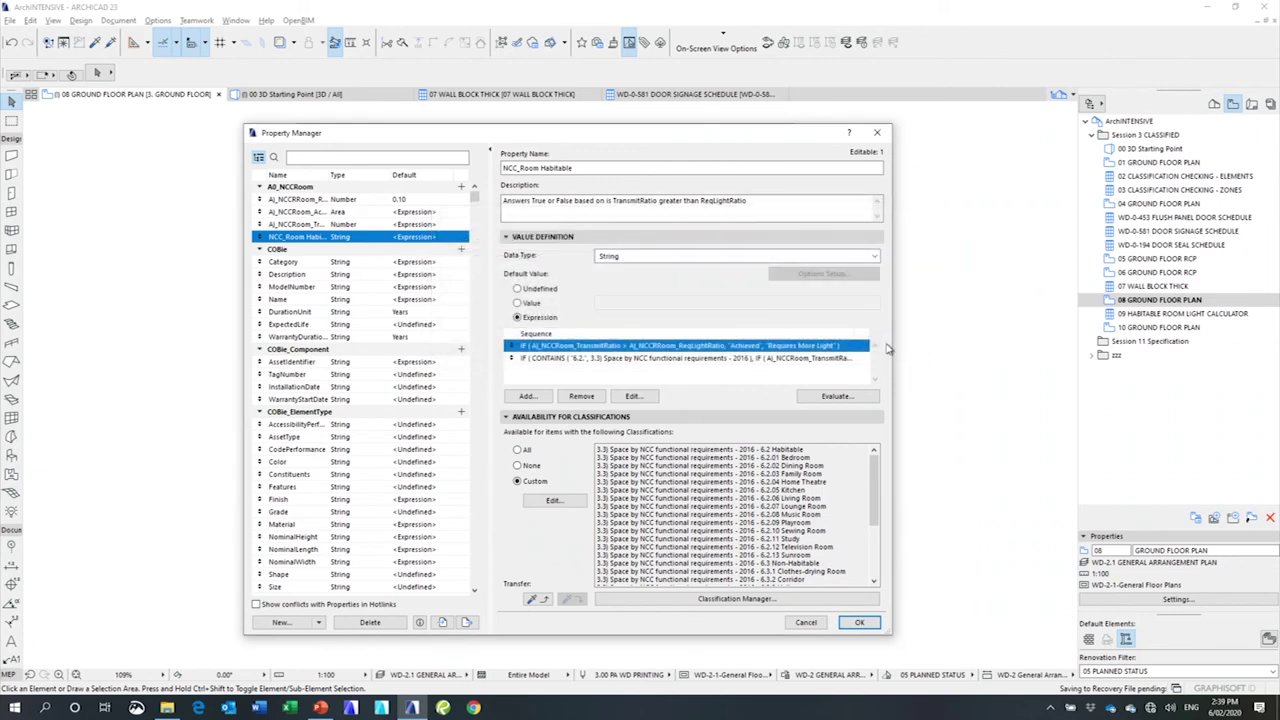
left_click(859, 622)
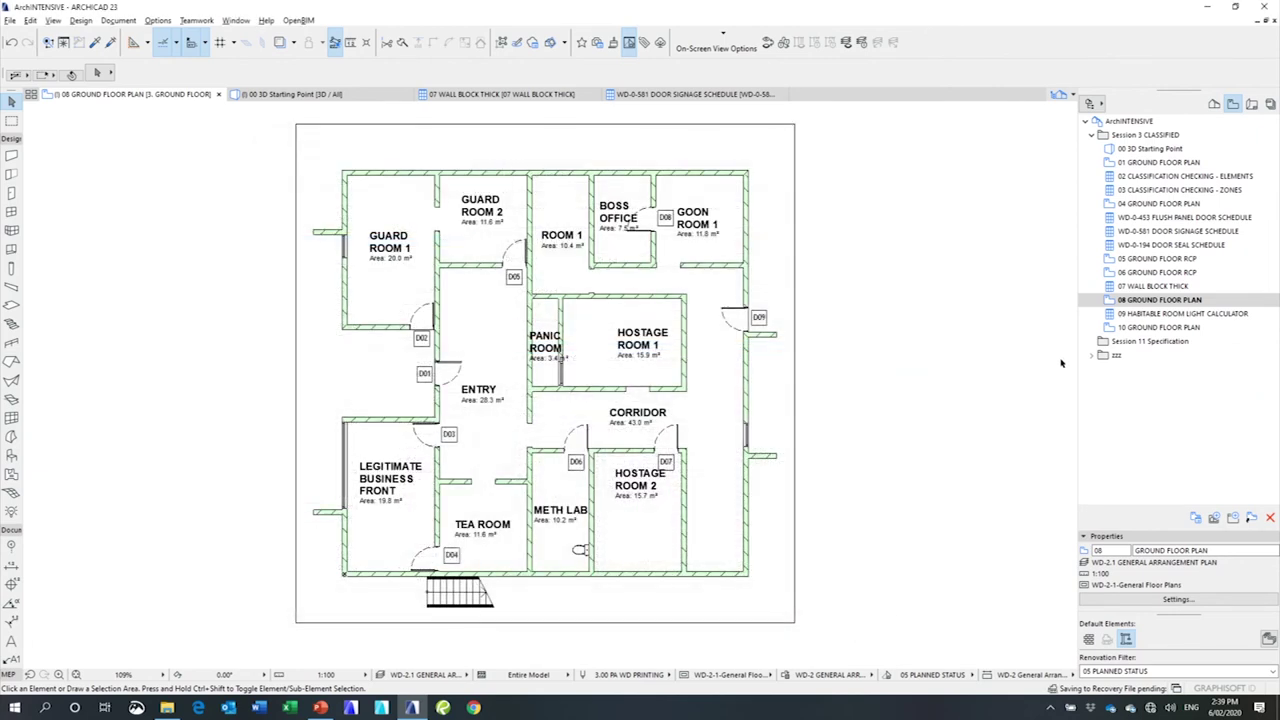
- Open the 09 HABITABLE ROOM LIGHT CALCULATOR schedule to review each room's light results
double_click(1150, 314)
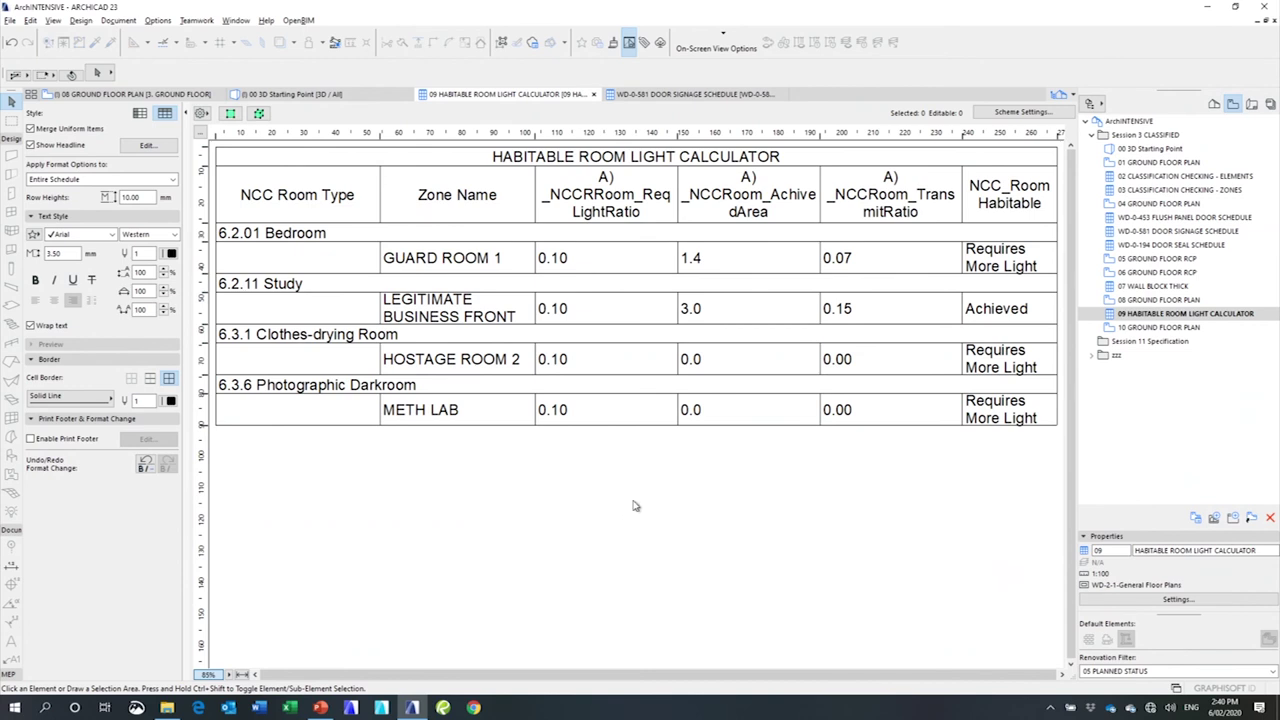
left_click(158, 20)
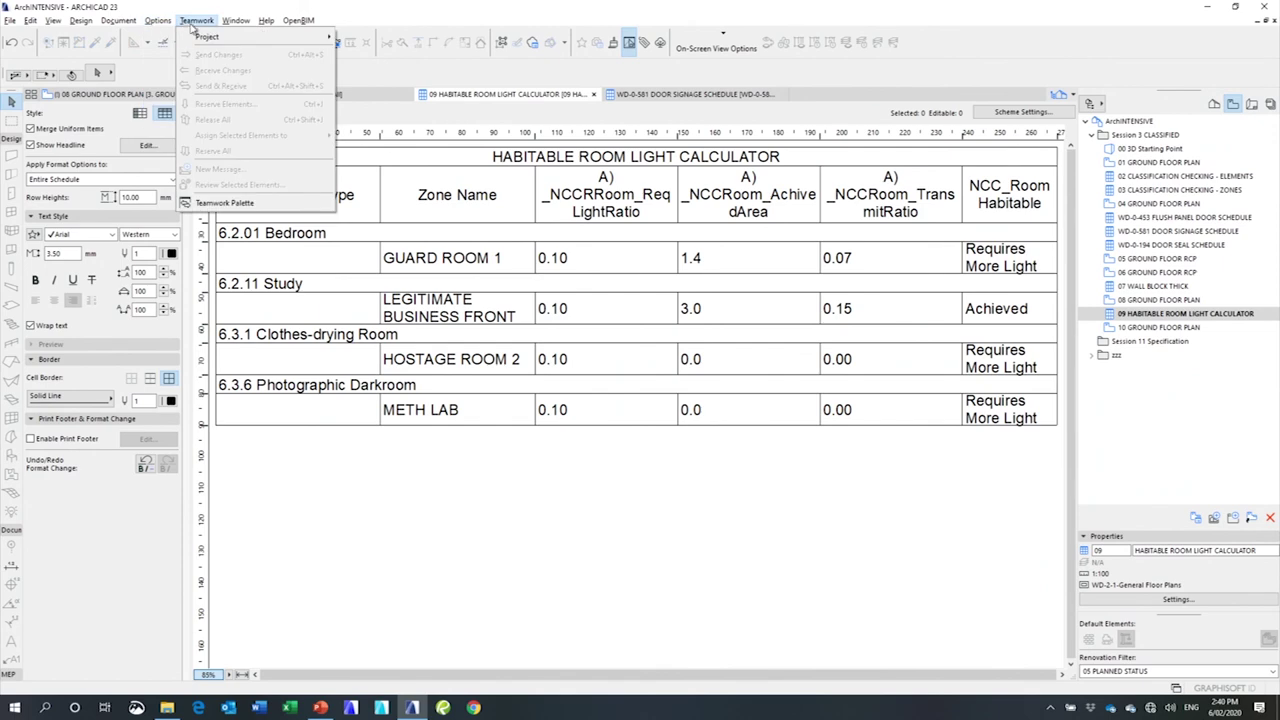
- Make NCC_Room_Habitable's CONTAINS expression return N/A and move it ahead of the plain IF expression
left_click(190, 52)
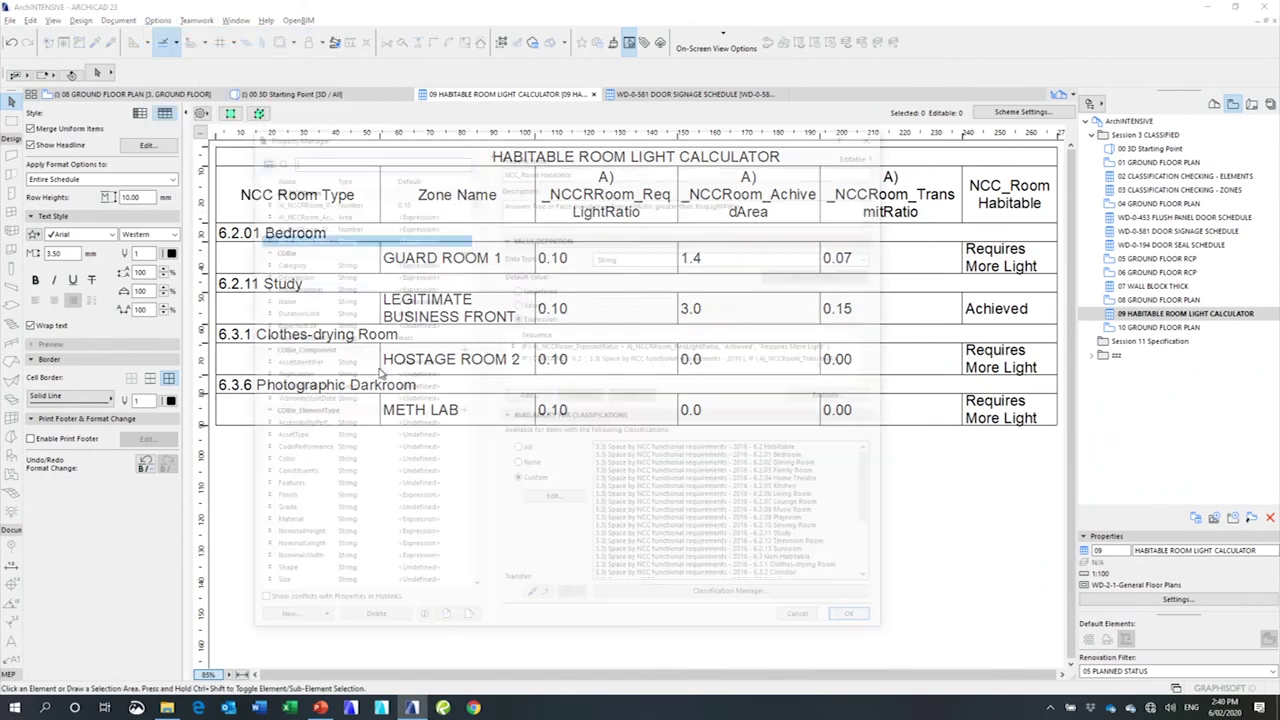
left_click(532, 359)
double_click(533, 360)
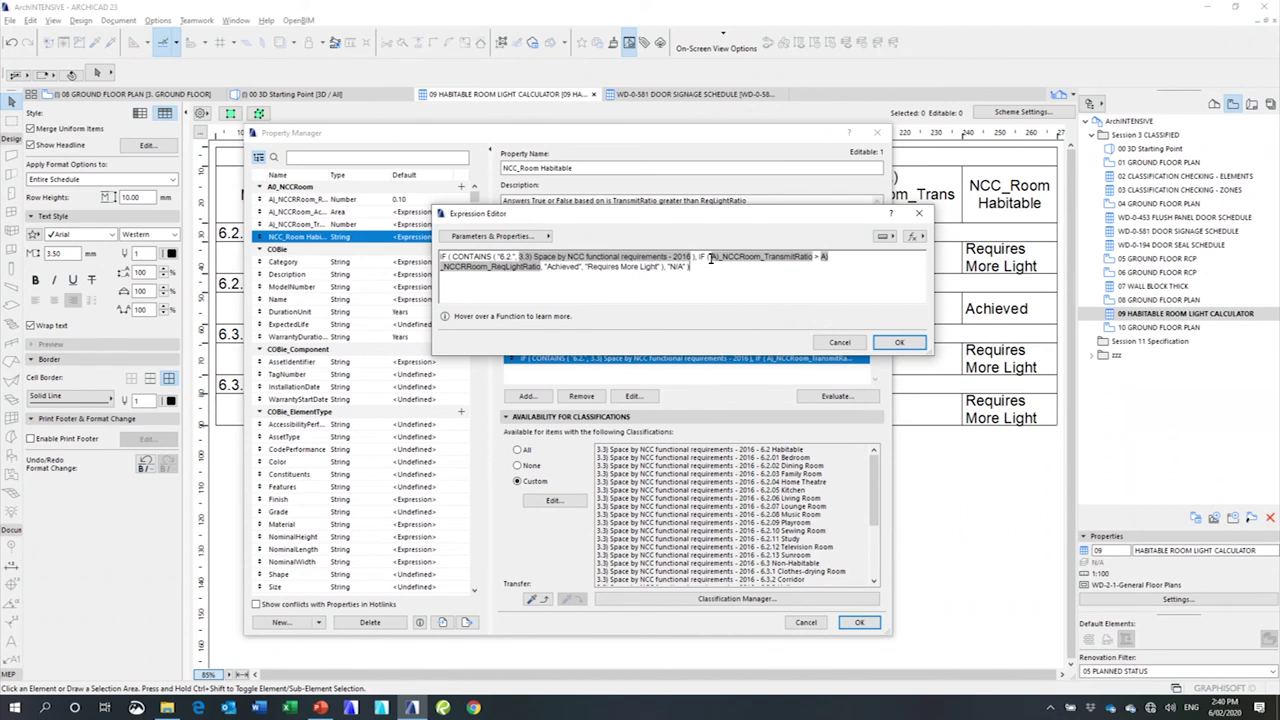
left_click(899, 342)
left_click_drag(523, 357, 515, 344)
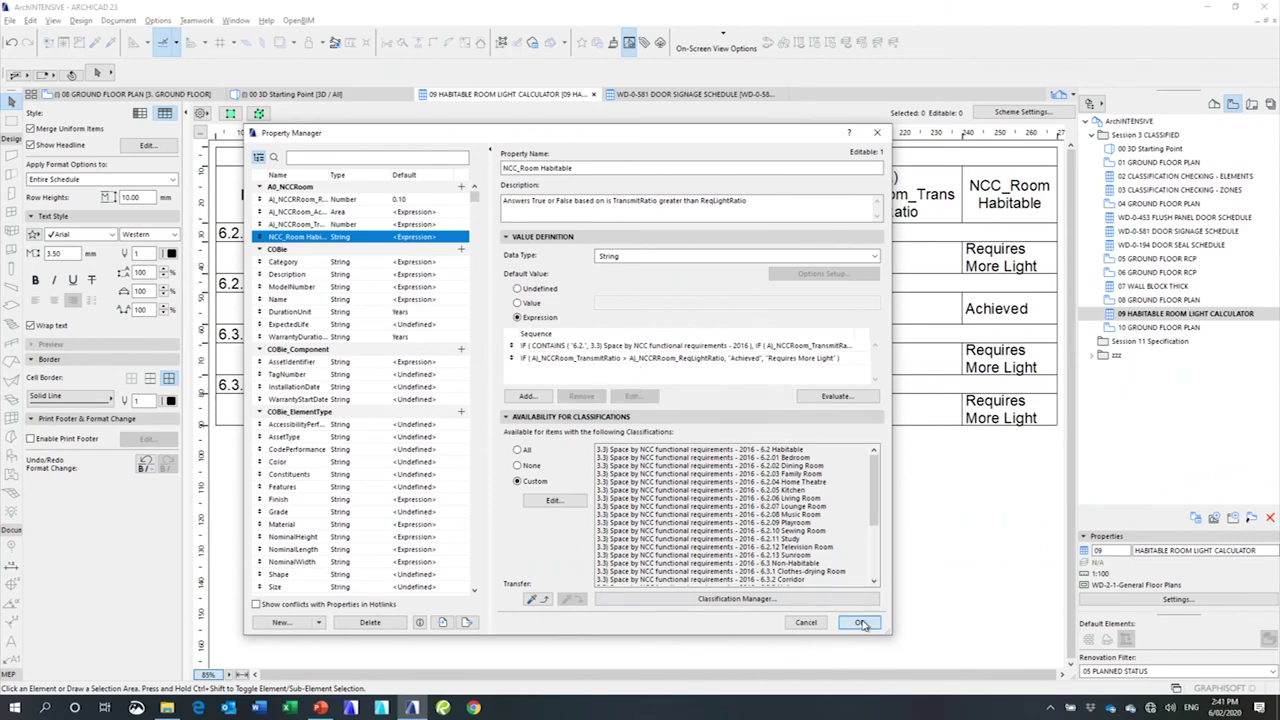
left_click(861, 622)
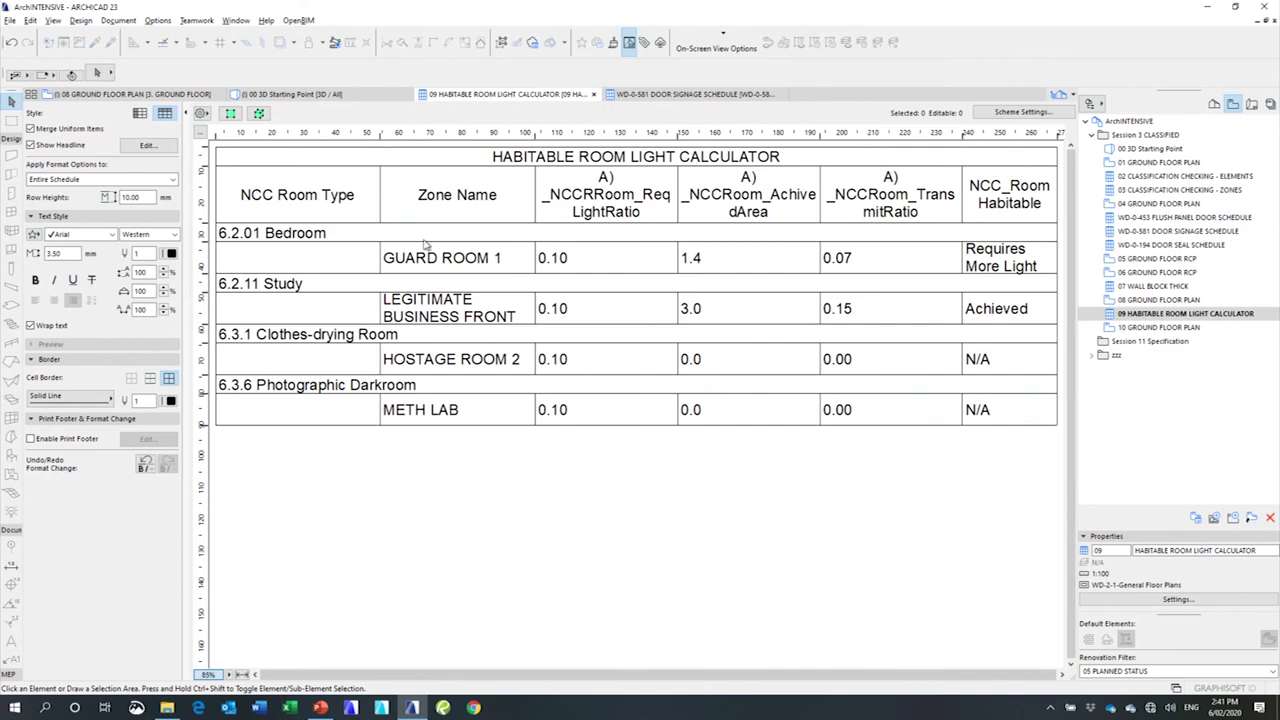
- Check Guard Room 1's window and its Achieved result, then switch to the PowerPoint DEMO slide
left_click(154, 96)
left_click(346, 257)
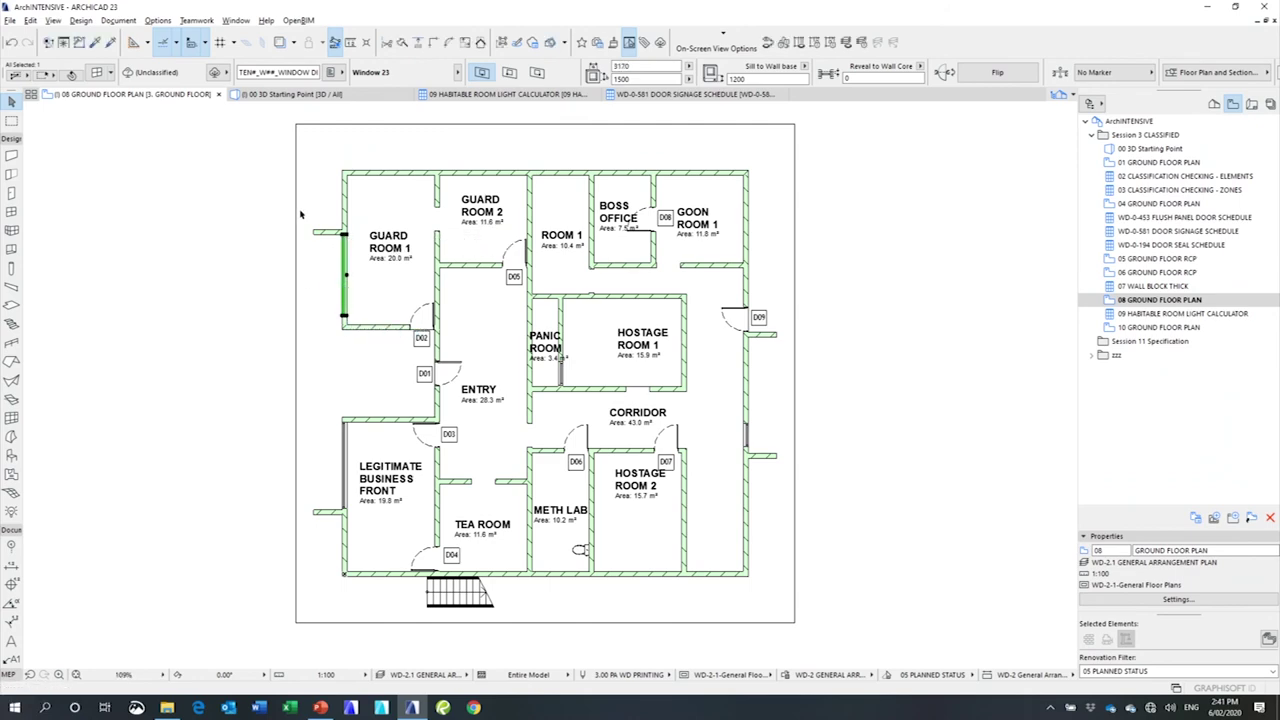
left_click(525, 97)
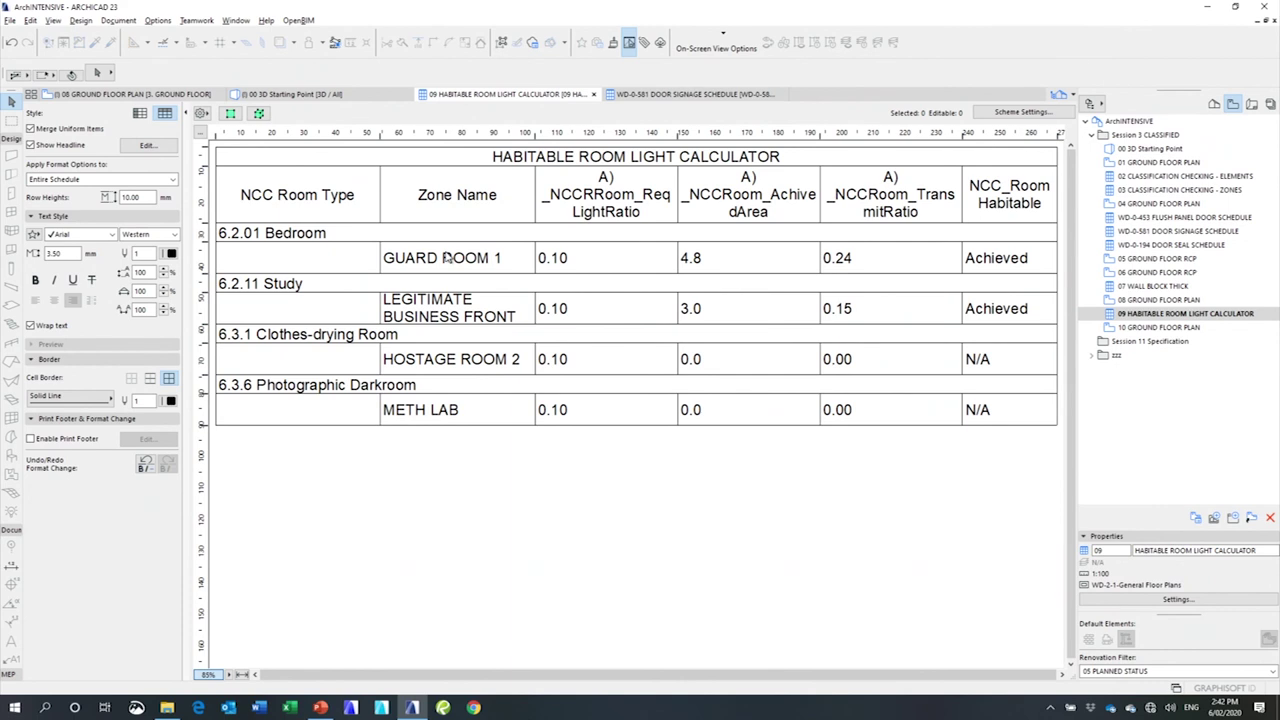
left_click(190, 94)
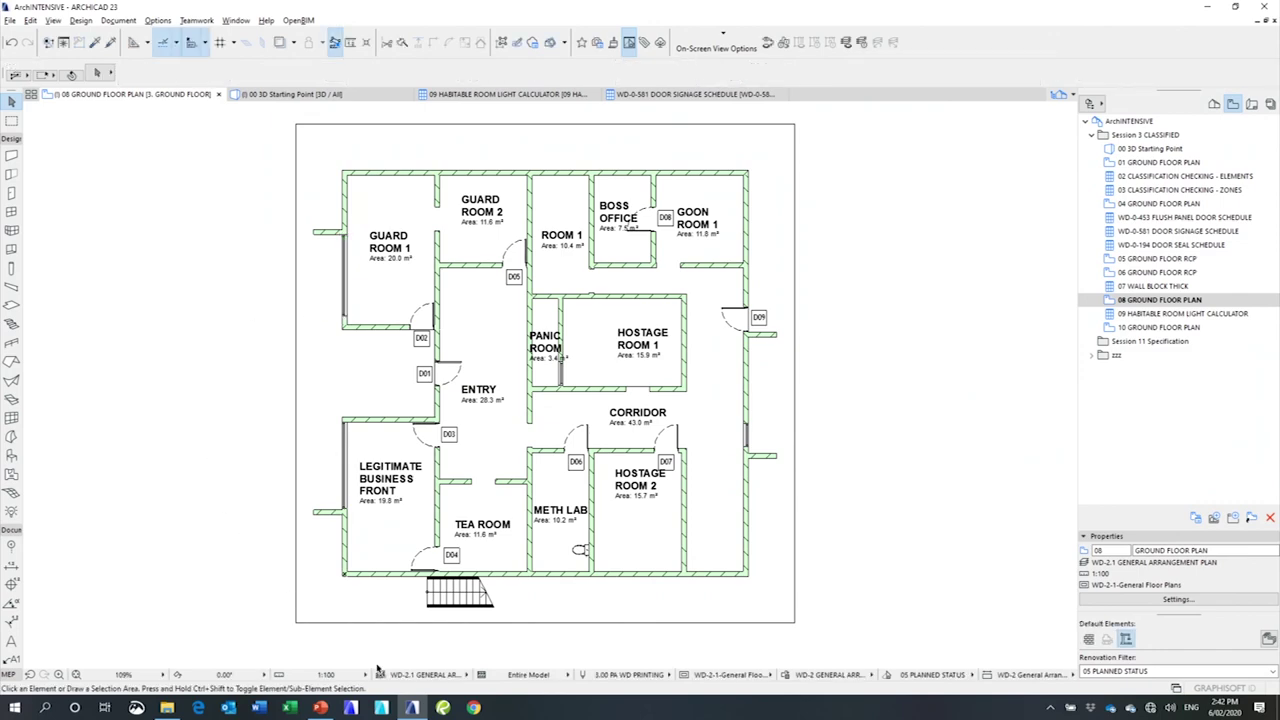
left_click(320, 707)
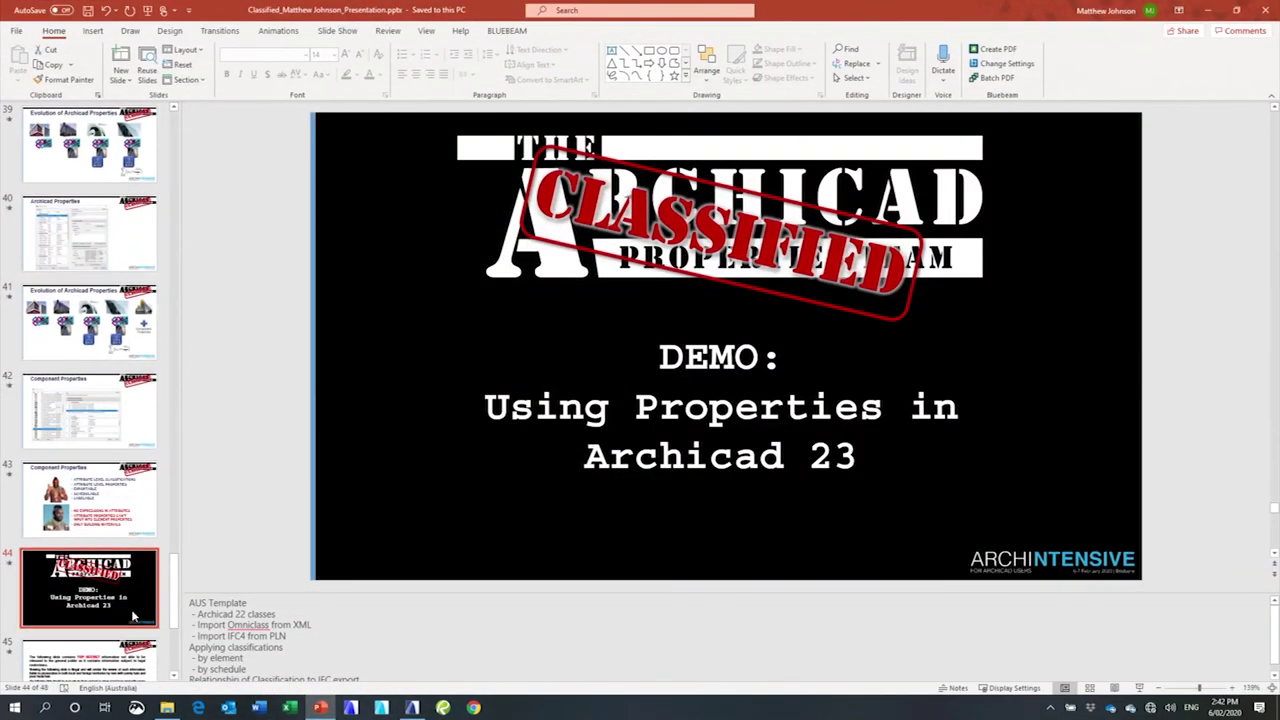